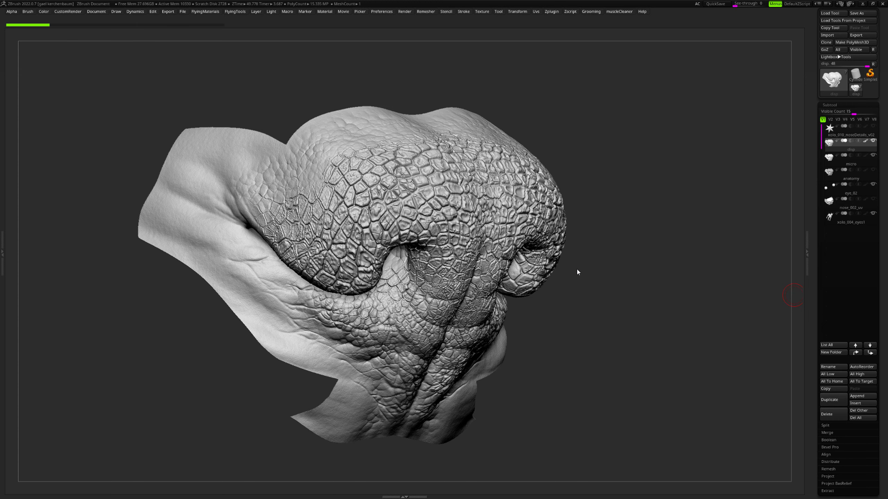
- Examine the displaced scale detail on the nose sculpt from the front and both sides
left_click_drag(615, 222, 538, 202)
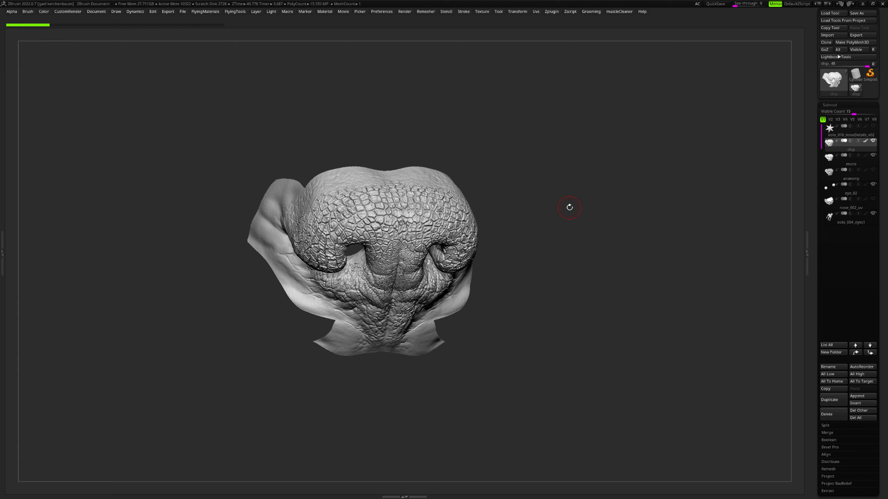
left_click_drag(597, 252, 607, 251)
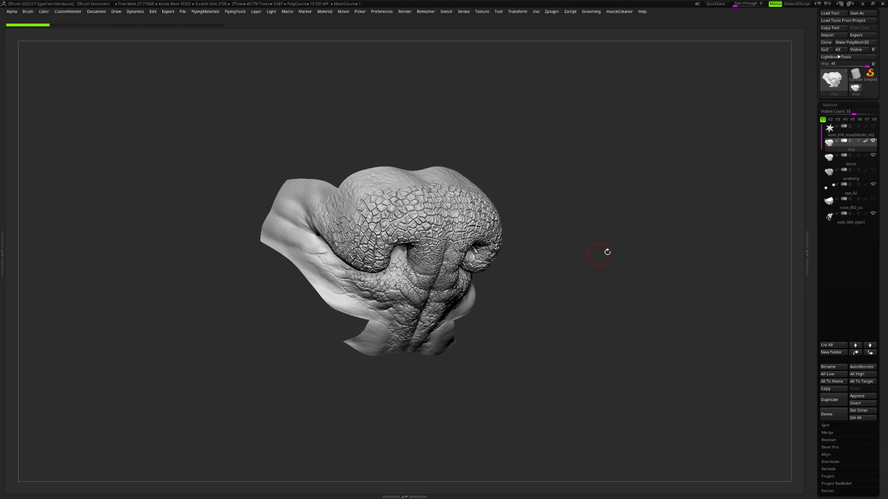
left_click_drag(523, 213, 471, 228)
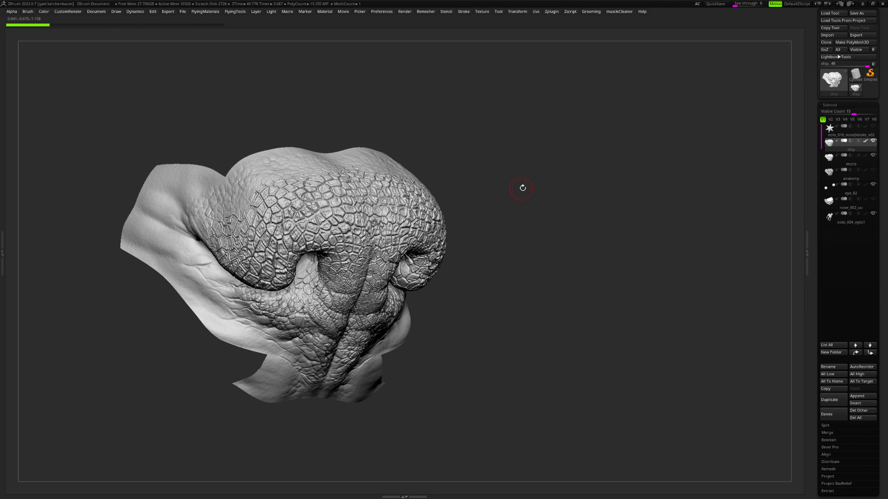
left_click_drag(523, 196, 546, 200)
left_click_drag(654, 141, 530, 252)
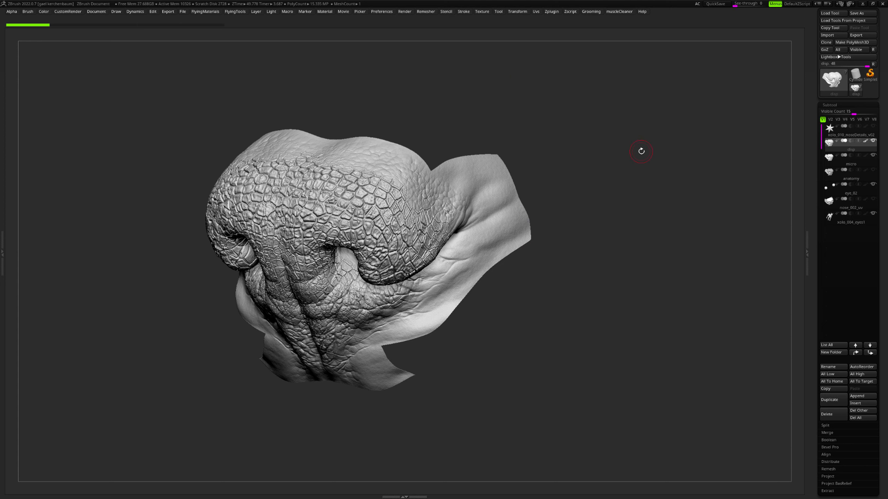
mouse_move(867, 143)
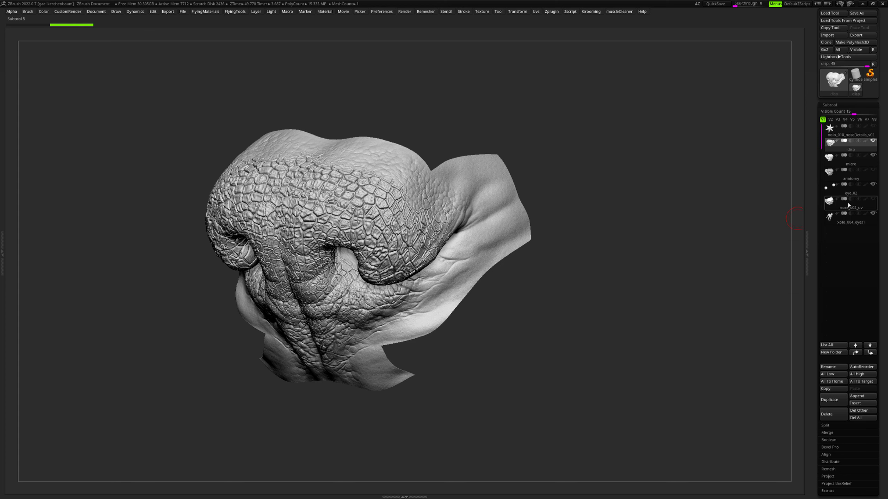
mouse_move(875, 169)
left_click_drag(695, 238, 577, 228)
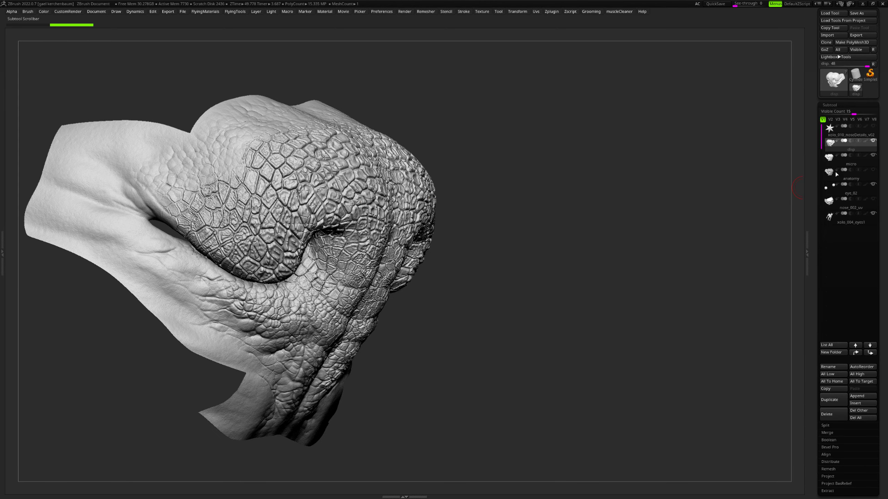
- Switch to the micro subtool and inspect its fine skin texture around the nostrils from close up and afar
left_click(846, 165)
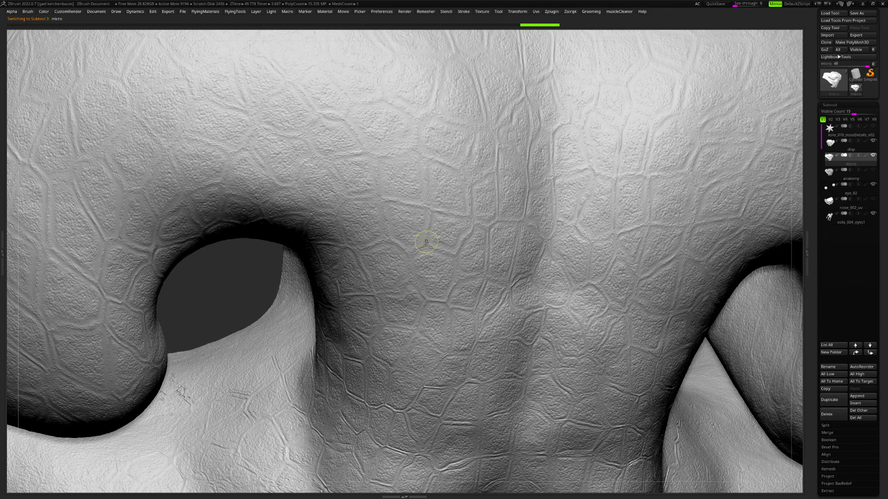
left_click_drag(385, 248, 398, 271)
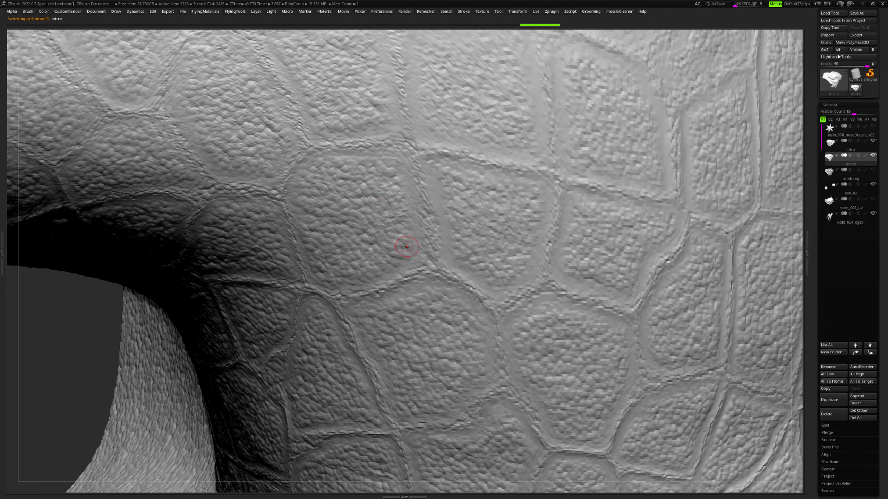
left_click_drag(470, 188, 485, 185)
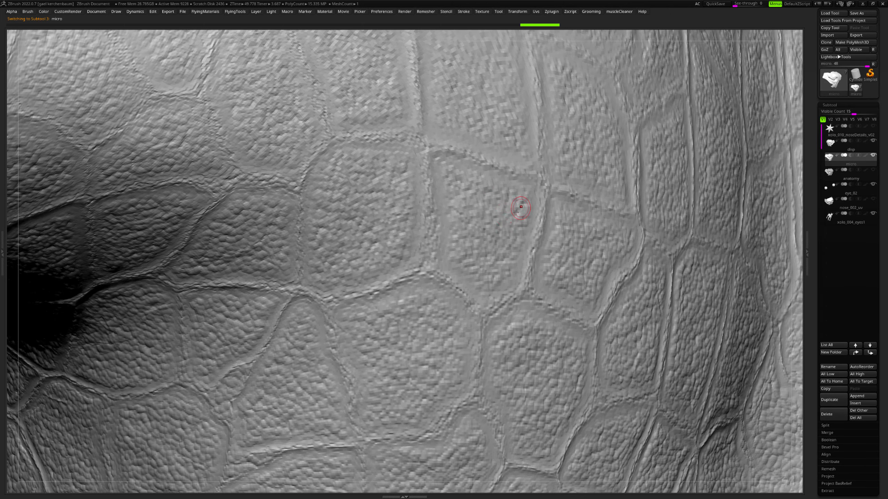
left_click_drag(556, 250, 494, 246)
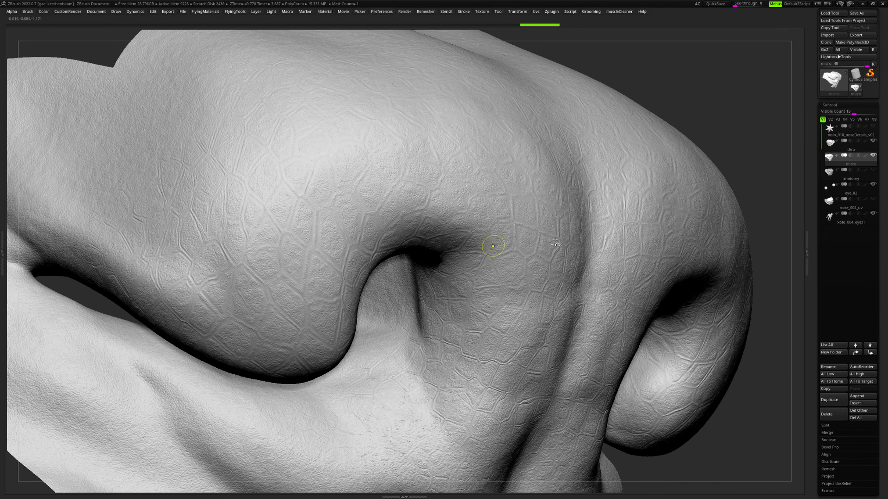
left_click_drag(583, 244, 575, 200)
left_click_drag(647, 196, 634, 179)
mouse_move(613, 210)
left_mouse_down()
mouse_move(548, 216)
mouse_move(612, 220)
left_mouse_up()
mouse_move(461, 251)
left_mouse_down()
mouse_move(340, 251)
mouse_move(474, 245)
left_mouse_up()
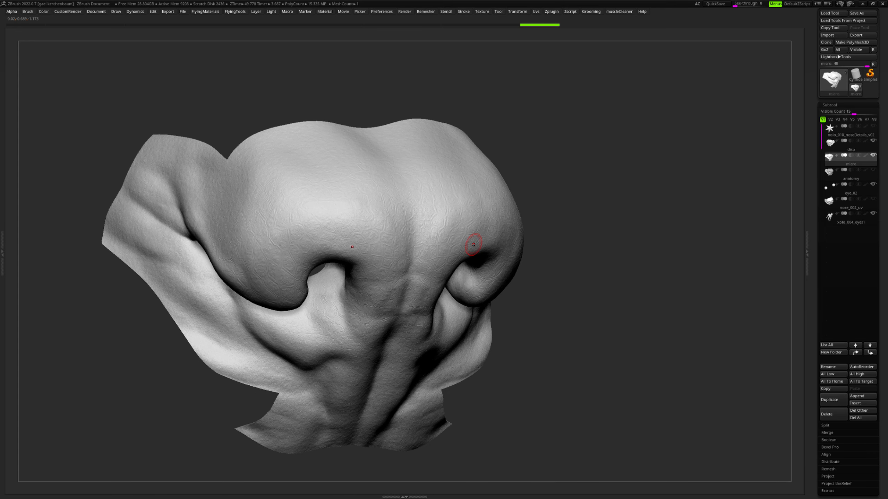
left_click_drag(591, 244, 565, 222)
- Switch to the anatomy subtool and step it up two subdivision levels
left_click(850, 179)
left_click_drag(577, 186, 645, 150)
key("d")
key("d")
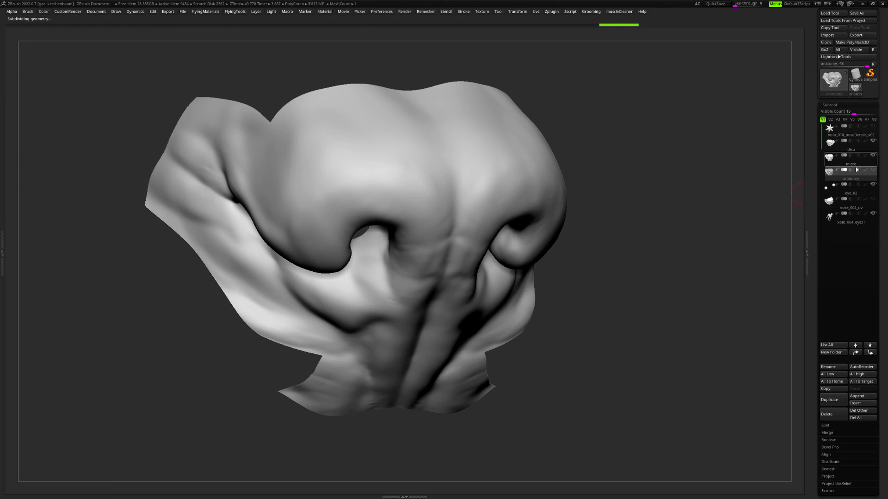
- Compare the disp and anatomy subtools up close above the nostril, finishing with the disp subtool active and fully in view
left_click(842, 153)
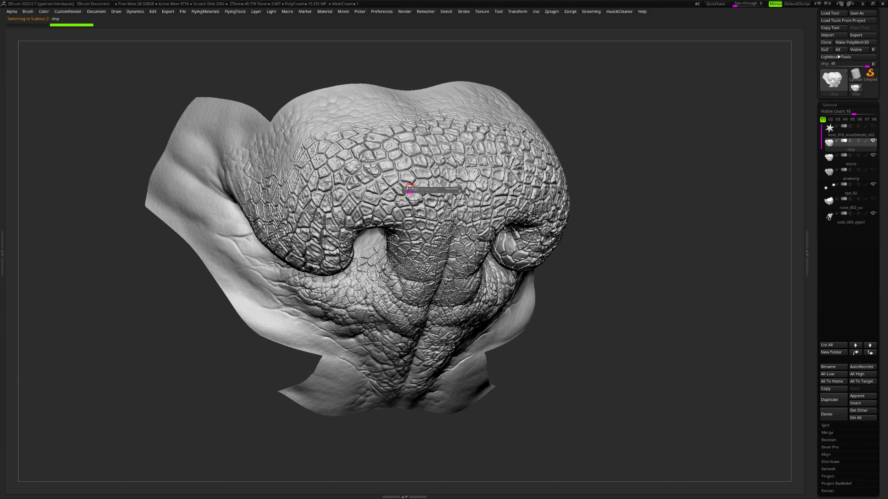
left_click_drag(388, 172, 493, 252)
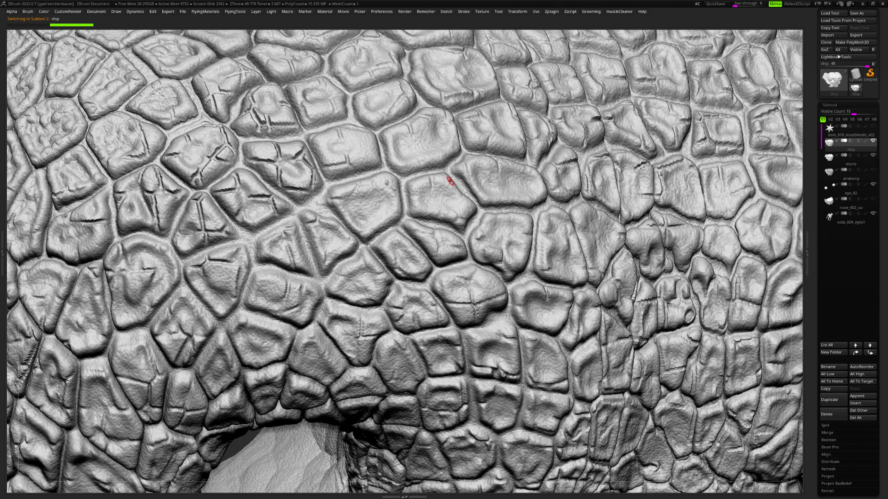
mouse_move(856, 211)
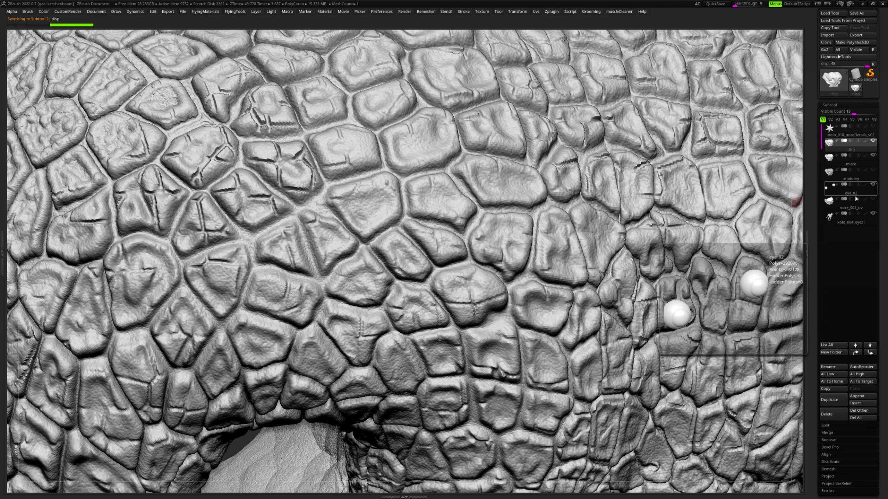
left_click(860, 175)
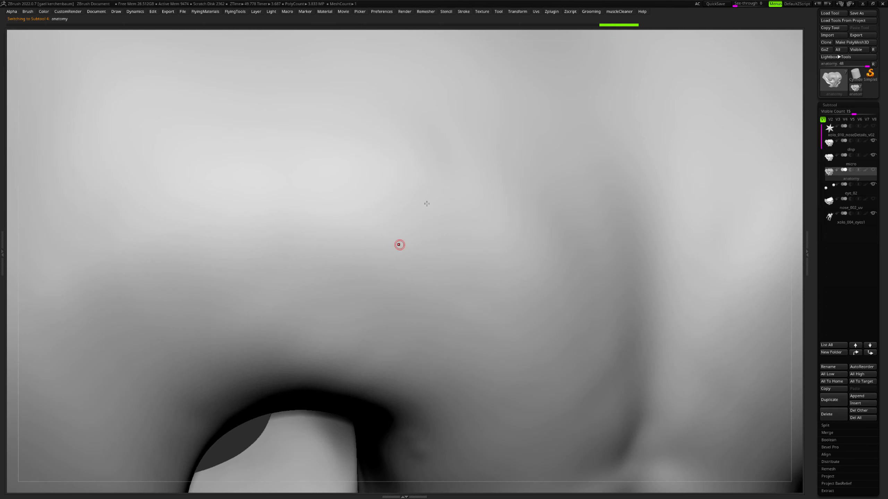
left_click_drag(414, 266, 516, 254)
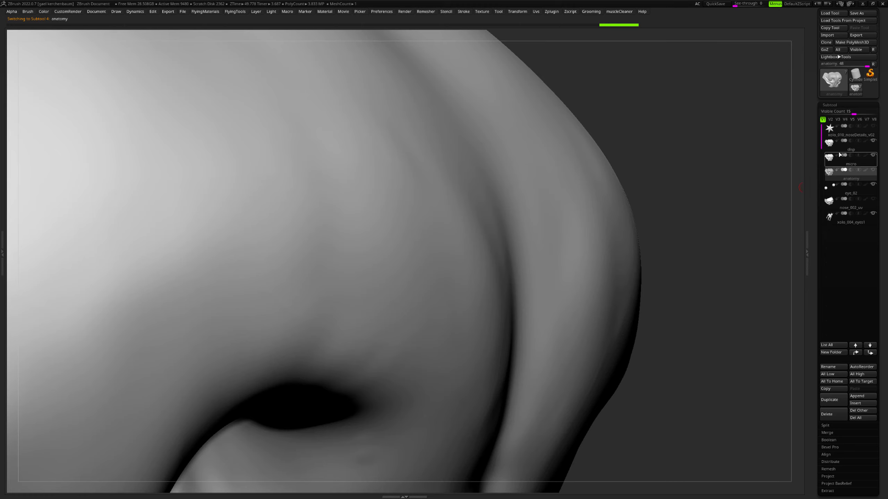
left_click(595, 302, "alt")
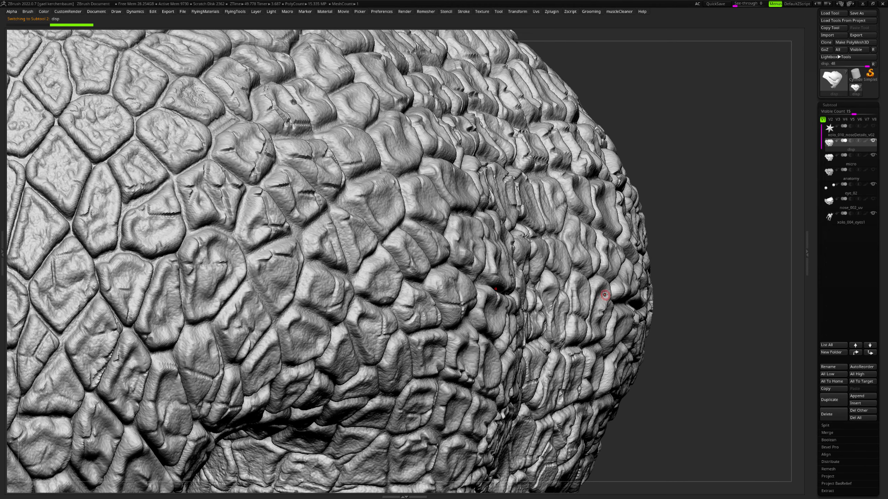
left_click_drag(683, 264, 661, 211)
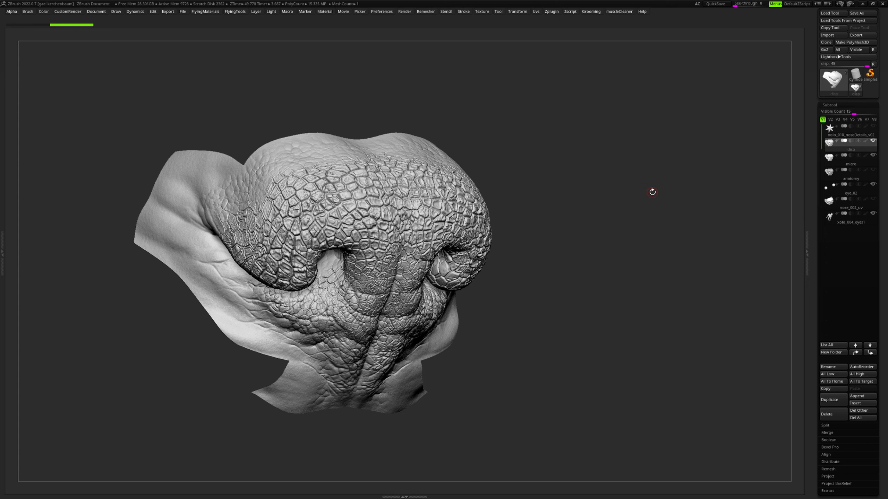
- Open the Multi Map Exporter's displacement map settings and review the SubDiv level and Mid value
left_click(551, 12)
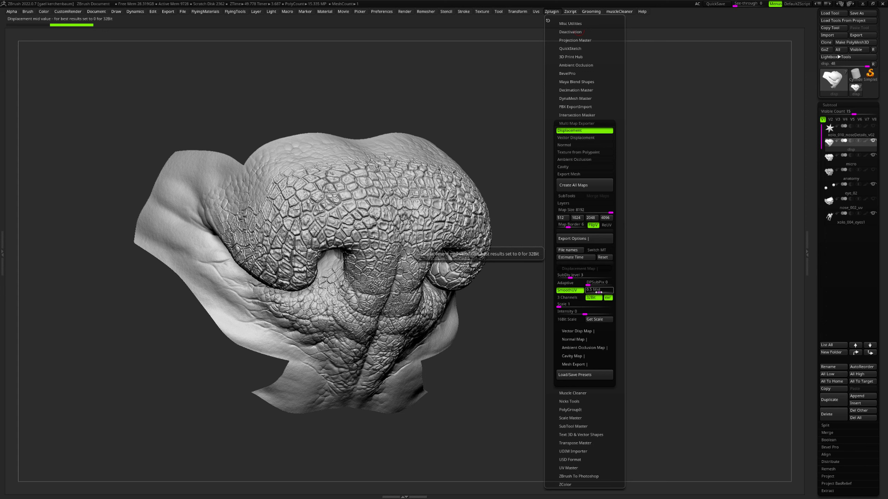
left_click(551, 13)
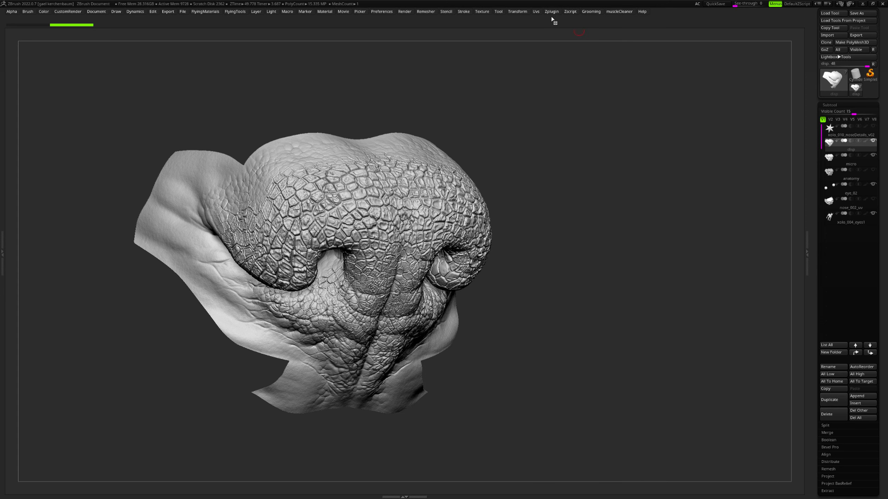
left_click(551, 11)
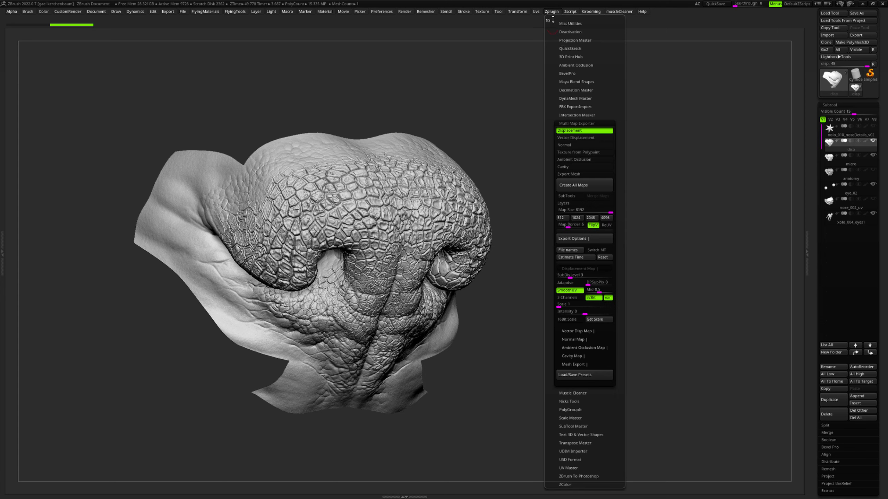
left_click(589, 122)
left_click(588, 121)
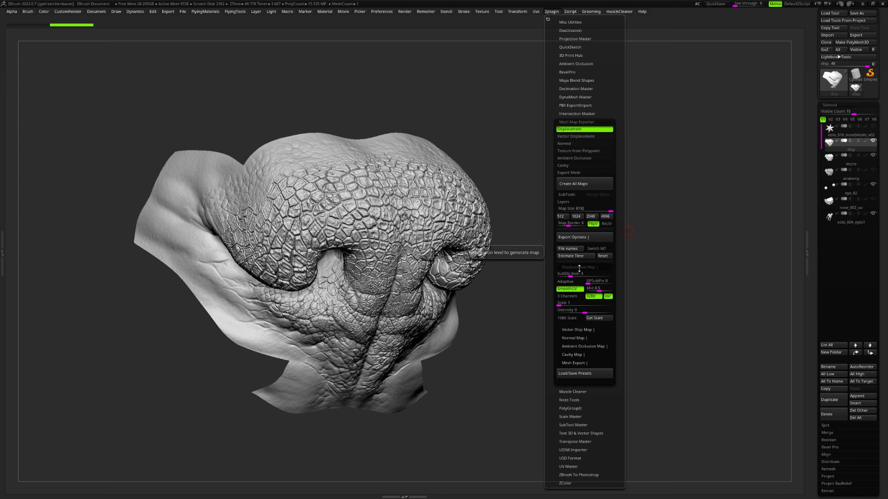
left_click(567, 275)
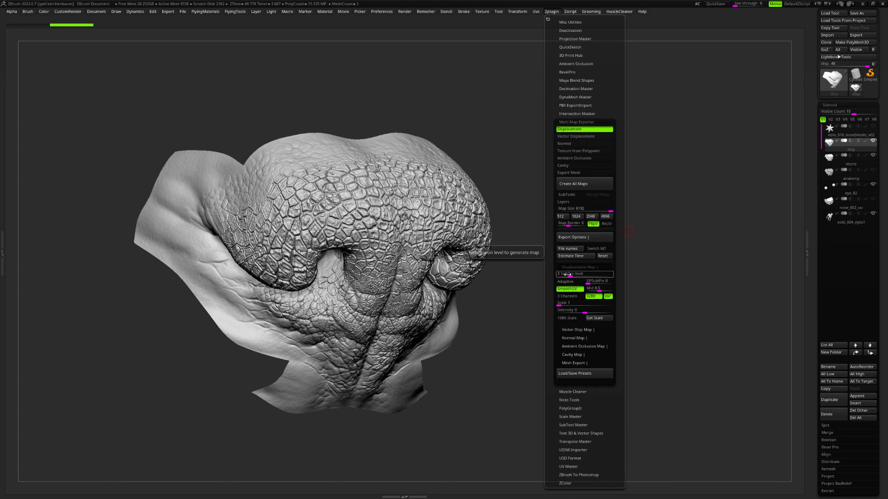
left_click(566, 275)
left_click(568, 275)
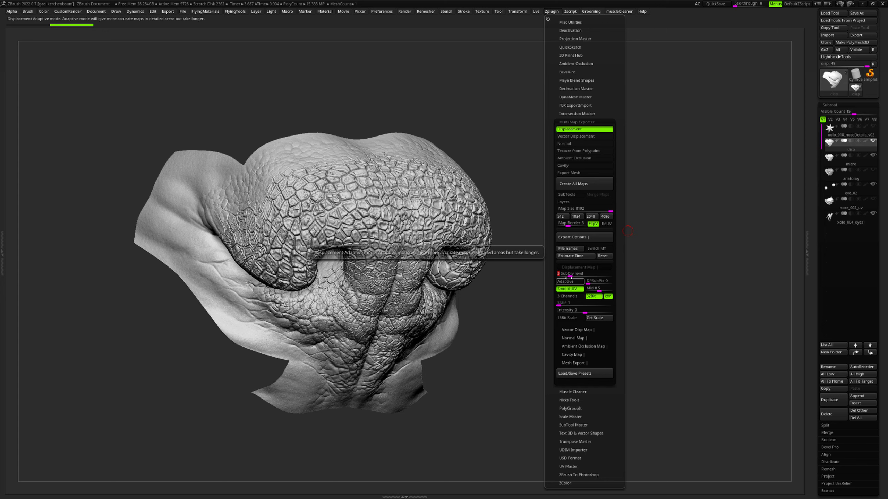
left_click(556, 11)
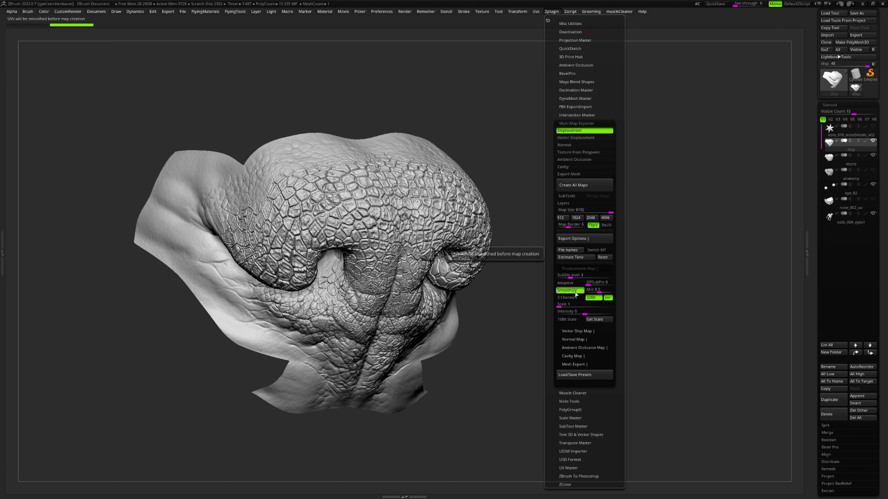
left_click(597, 292)
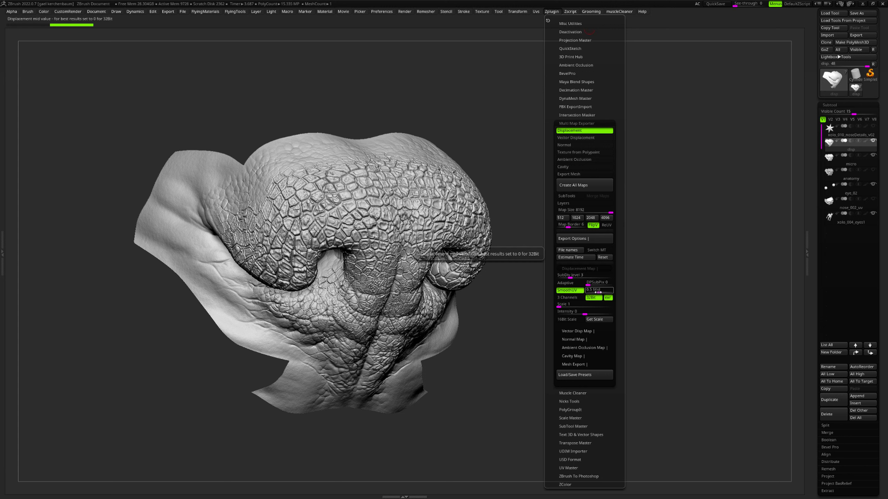
- Try DPSubPix values of 1 and 2 for the displacement map and return DPSubPix to 0
left_click(590, 283)
left_click_drag(590, 285, 592, 285)
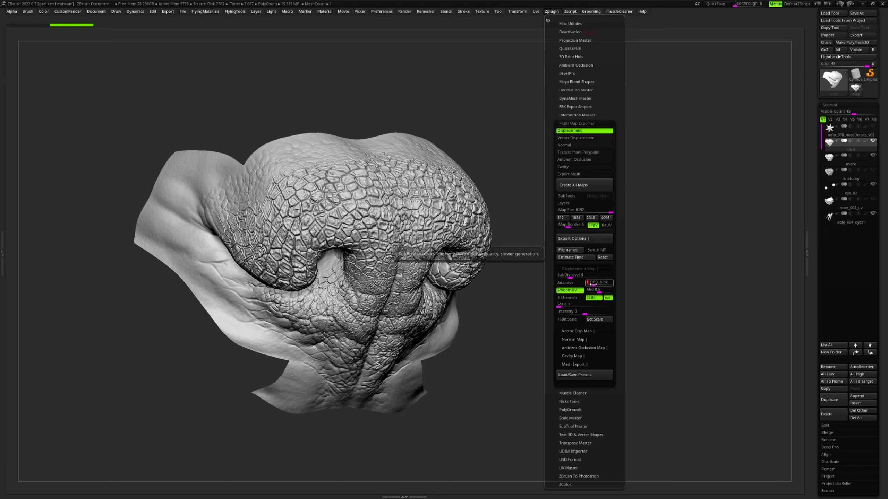
left_click_drag(482, 323, 478, 414)
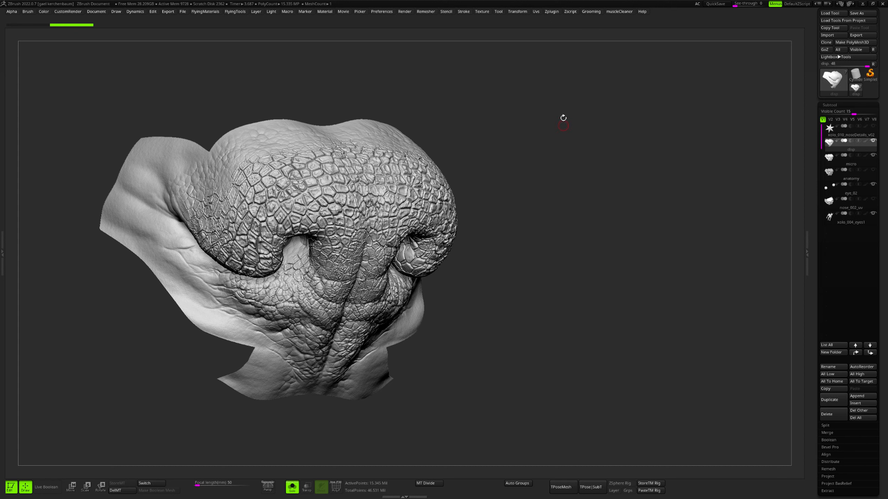
left_click(551, 11)
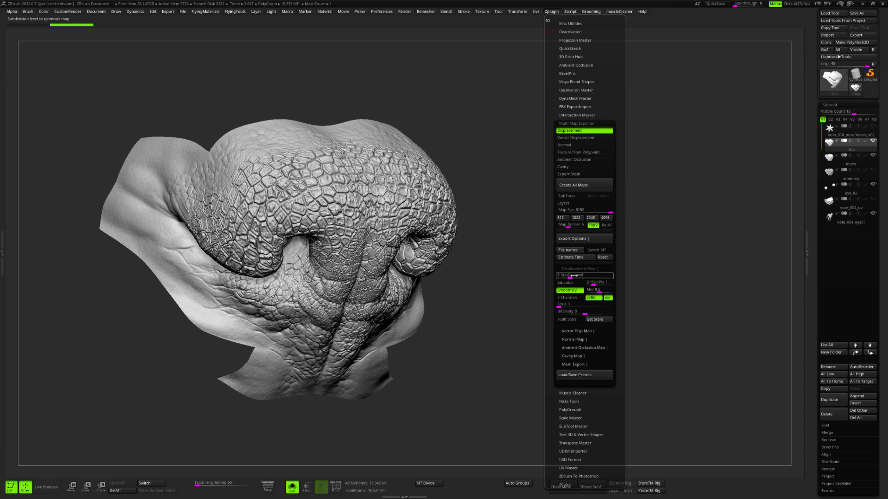
left_click(596, 283)
type("2")
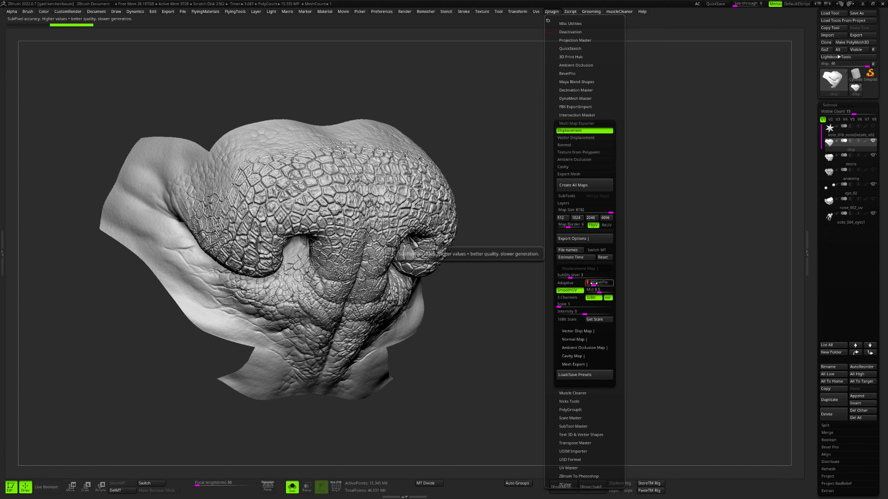
left_click_drag(592, 284, 589, 285)
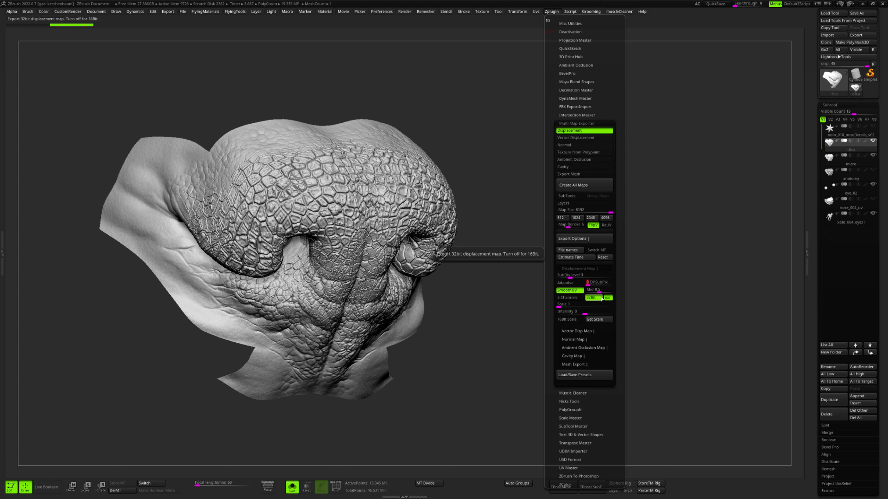
- Try the 3 Channels option for the displacement map and switch it back off
left_click(569, 298)
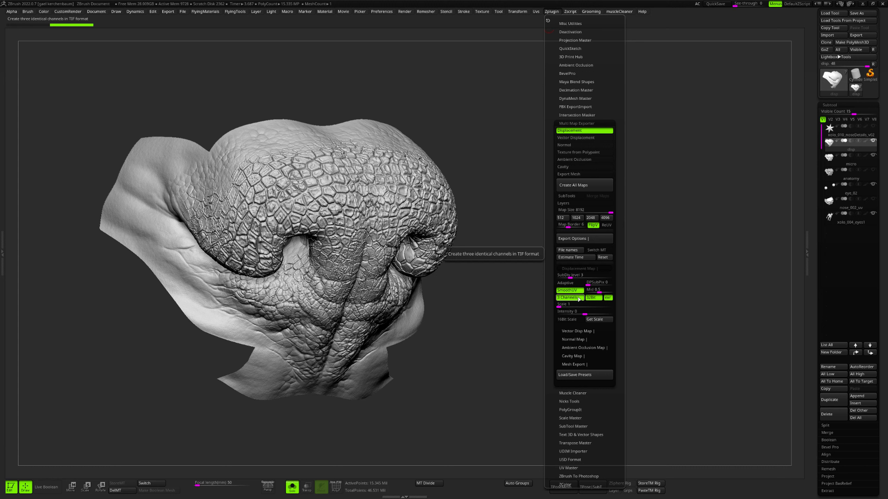
left_click(578, 299)
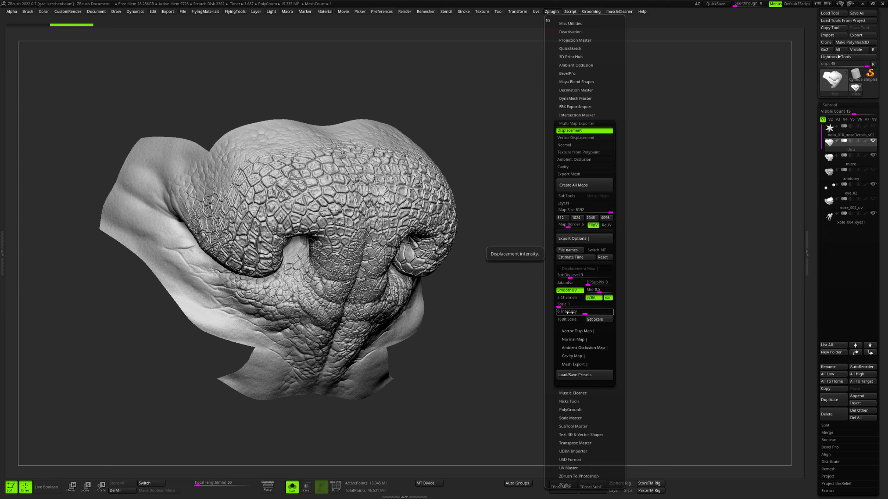
- Start creating all maps and browse the save location to the 05_photoshop folder inside sourceimages\noseDisp
left_click(590, 185)
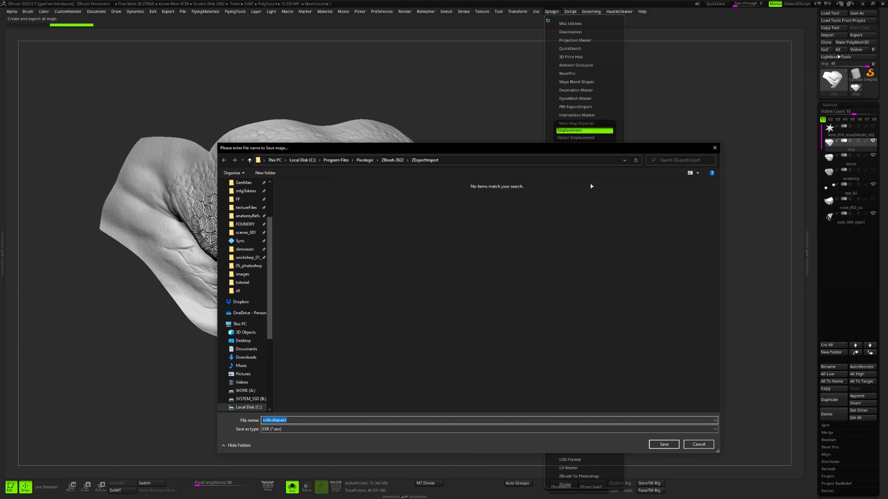
left_click(249, 282)
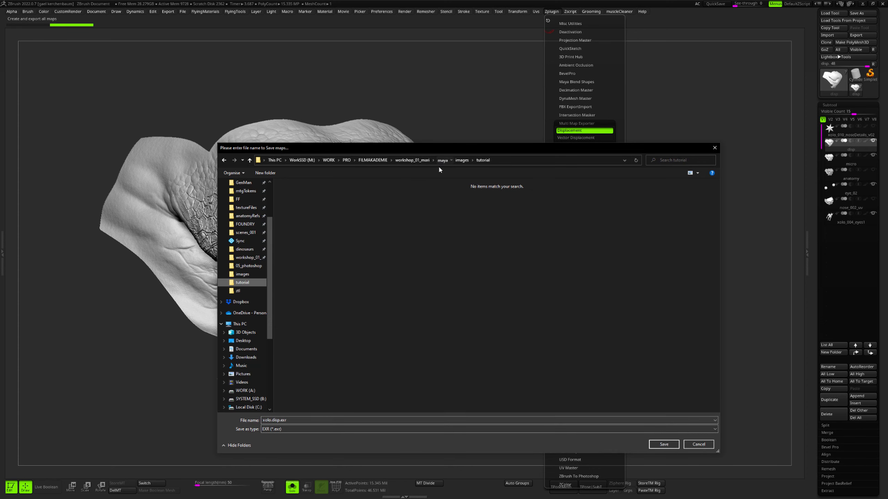
left_click(440, 164)
double_click(322, 278)
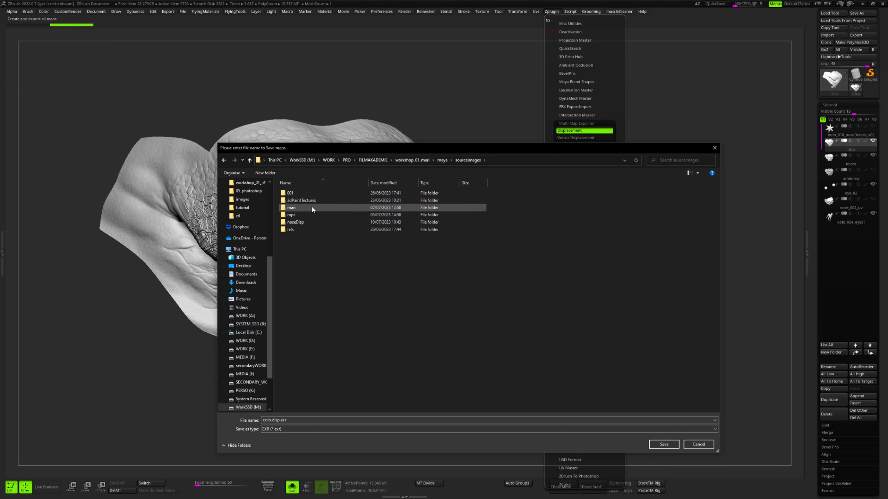
left_click(306, 225)
double_click(305, 225)
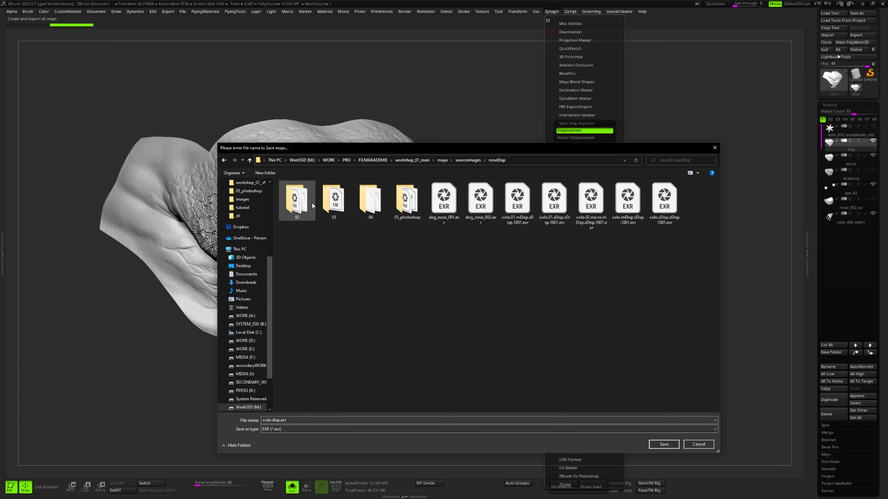
double_click(404, 209)
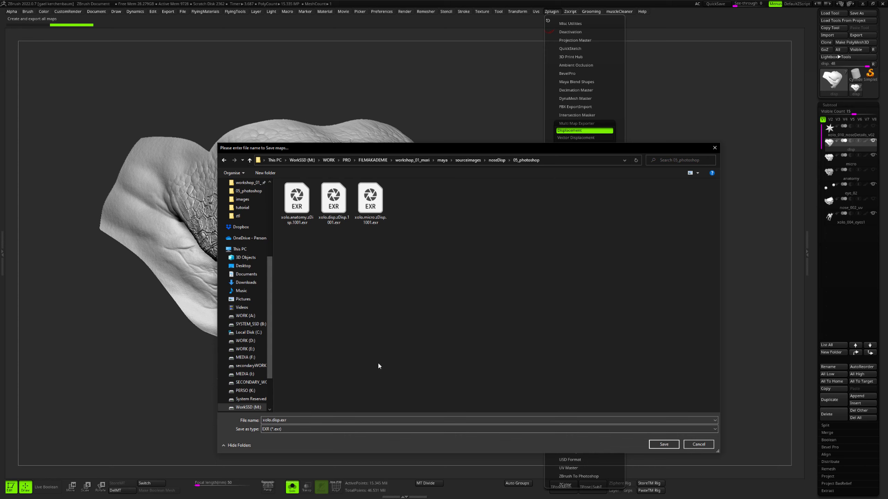
- Try the file name "xolo." for the displacement map and close the save dialog without exporting
double_click(295, 421)
type("xolo.")
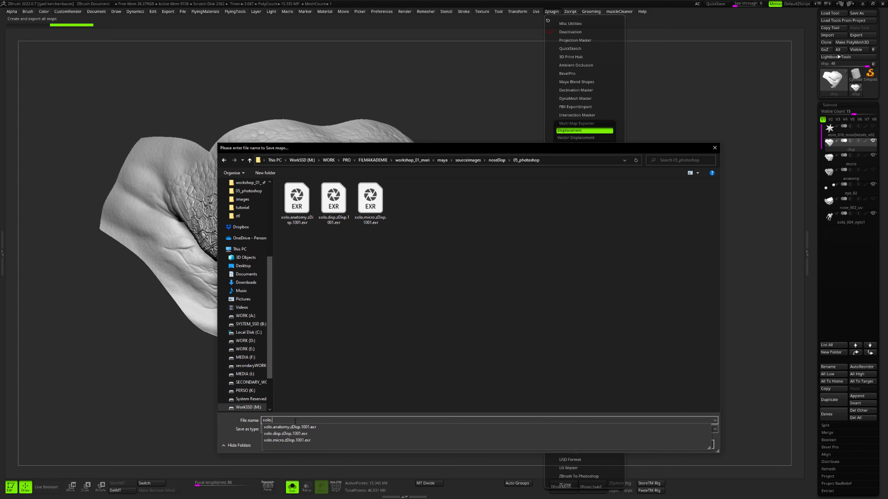
key("Down")
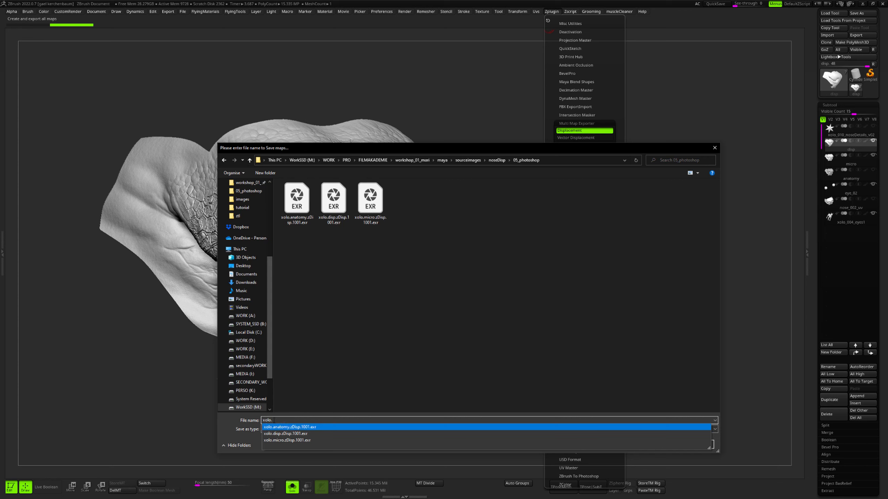
double_click(279, 421)
left_click(714, 148)
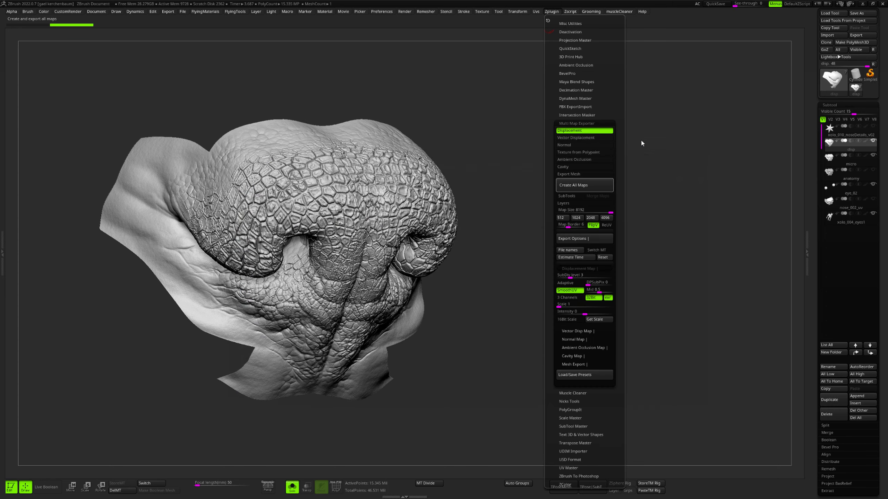
- Review the exporter's file name options and map type suffixes, then cancel without changes
left_click(579, 253)
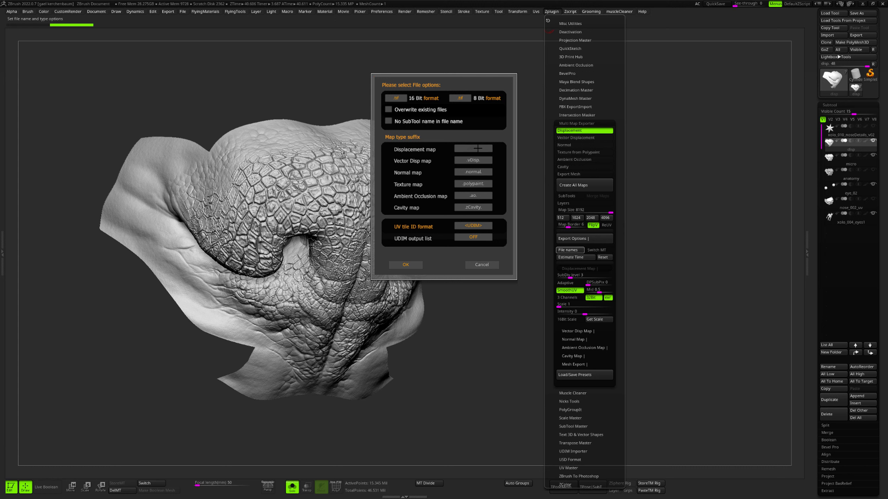
left_click(491, 207)
left_click(482, 266)
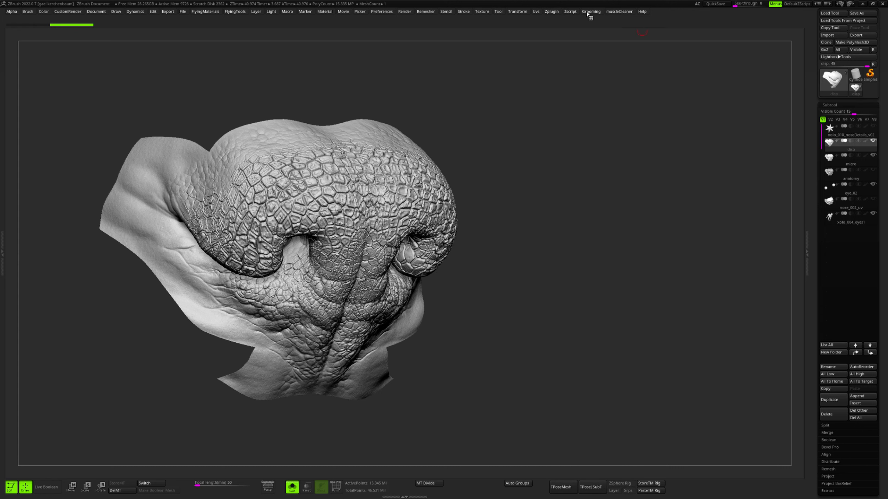
- Start creating all maps again and point the save location to the 05_photoshop folder
left_click(551, 11)
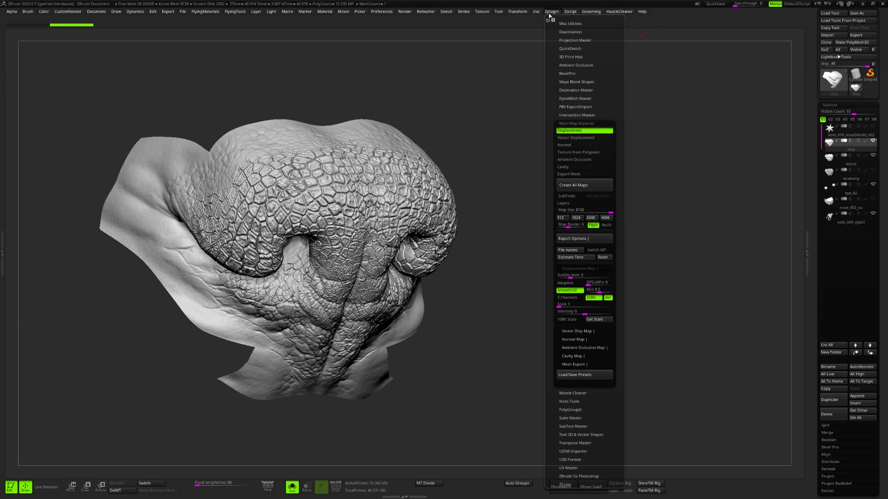
left_click(594, 187)
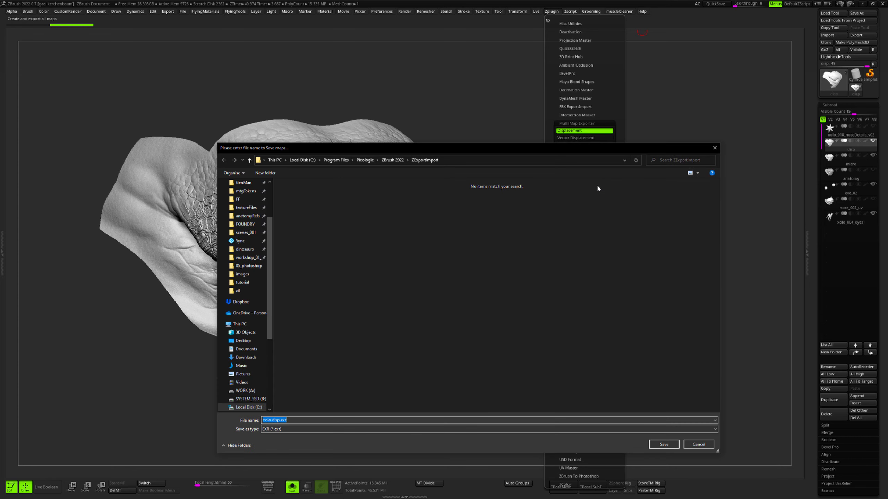
left_click(249, 265)
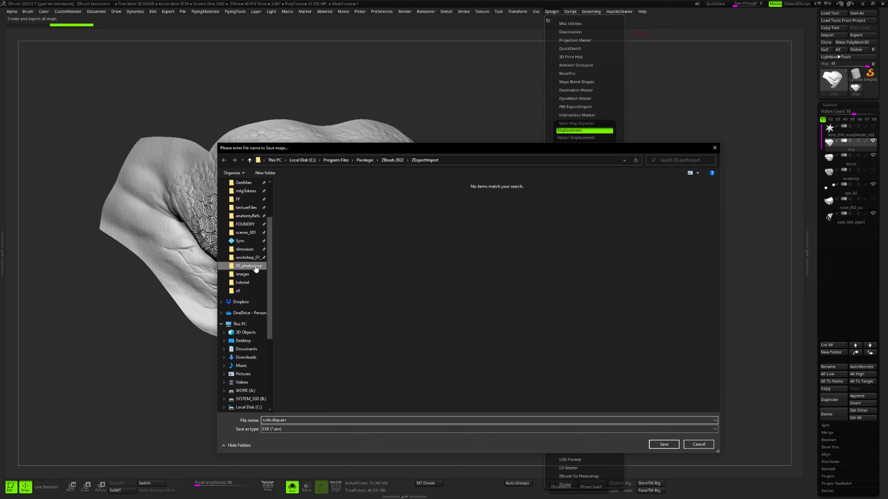
left_click_drag(448, 147, 404, 116)
- Try "xolo." and "nose" as file names for the exported map, then cancel the save
left_click(255, 390)
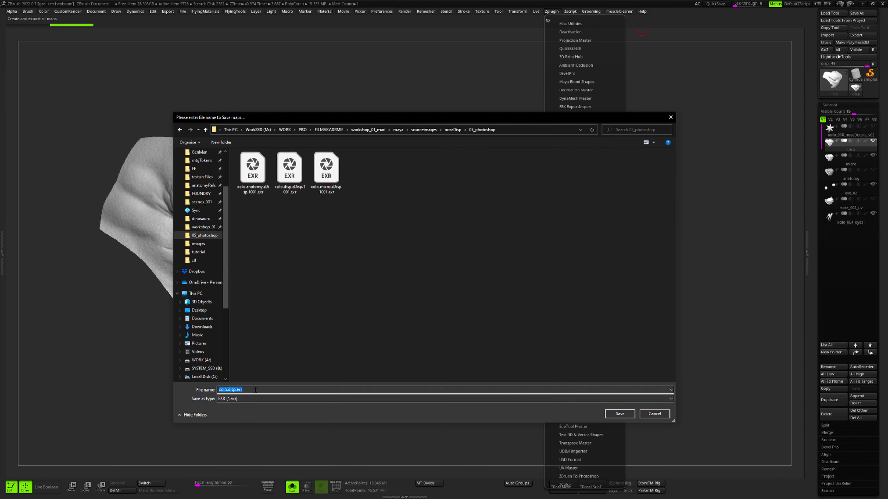
key("BackSpace")
type("xolo.")
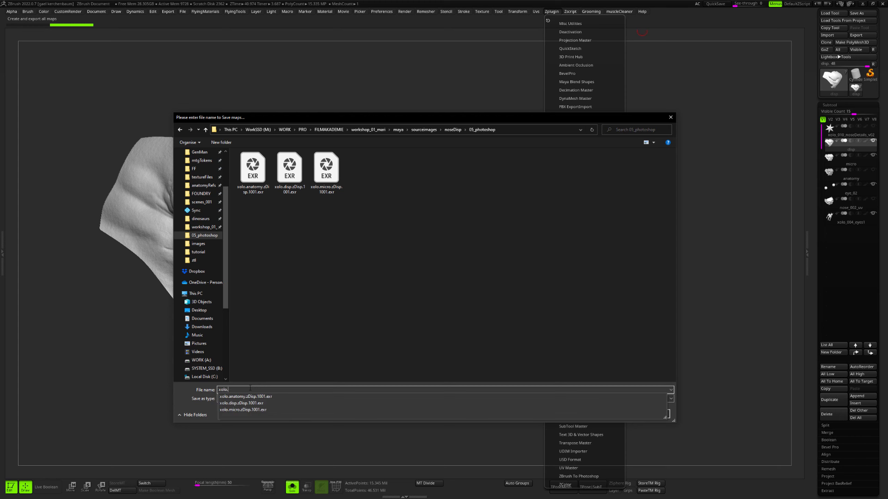
key("BackSpace")
key("BackSpace")
key("BackSpace")
key("BackSpace")
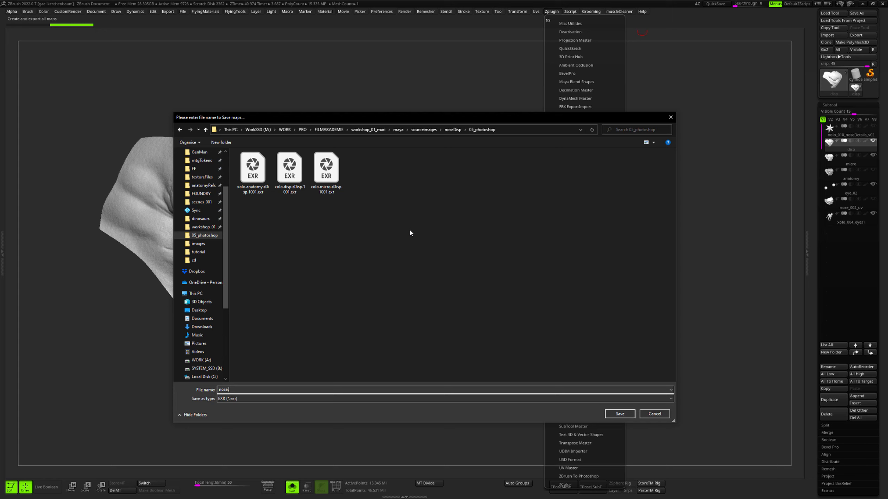
double_click(243, 389)
key("BackSpace")
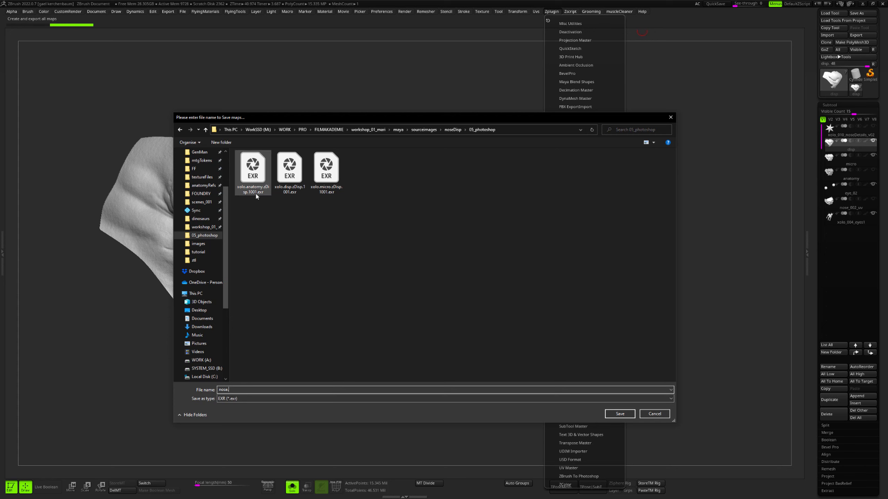
left_click(660, 414)
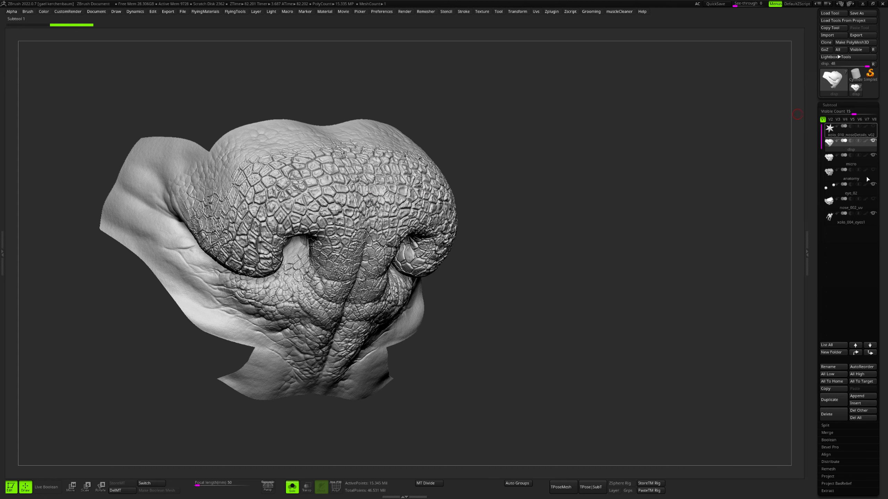
- View the micro subtool, then switch to the anatomy subtool and set its subdivision level to 3
left_click(860, 164)
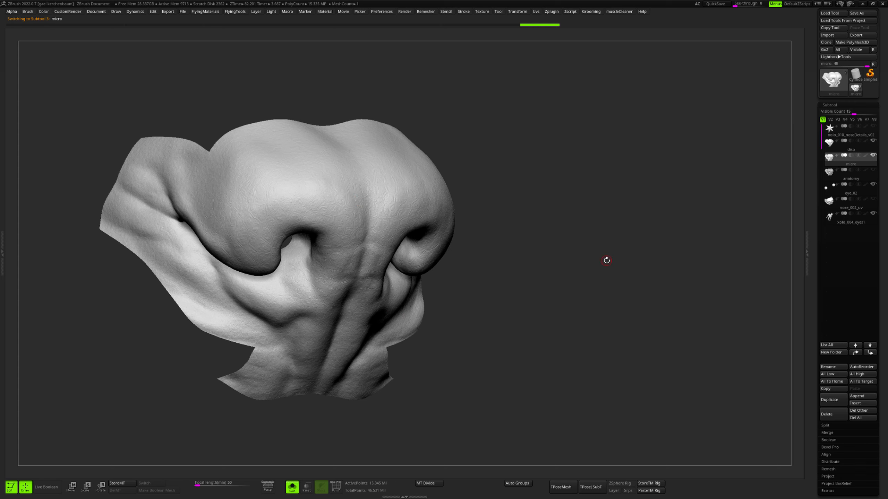
left_click(866, 178)
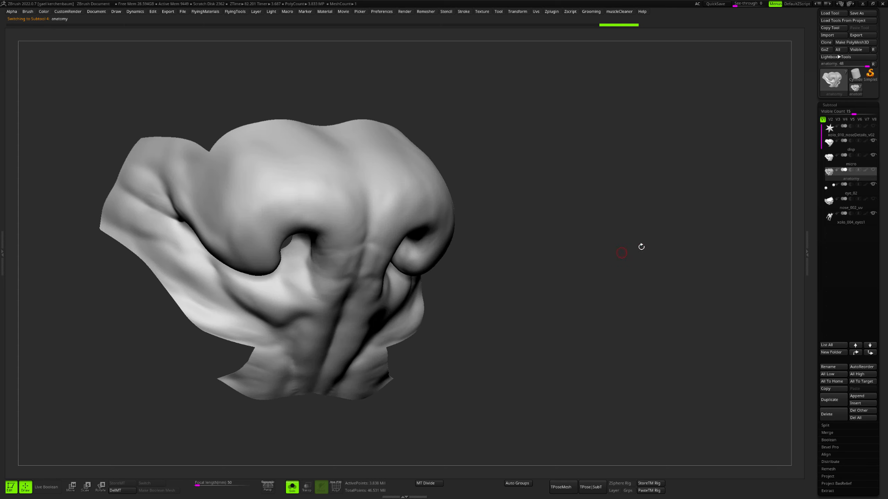
left_click(835, 105)
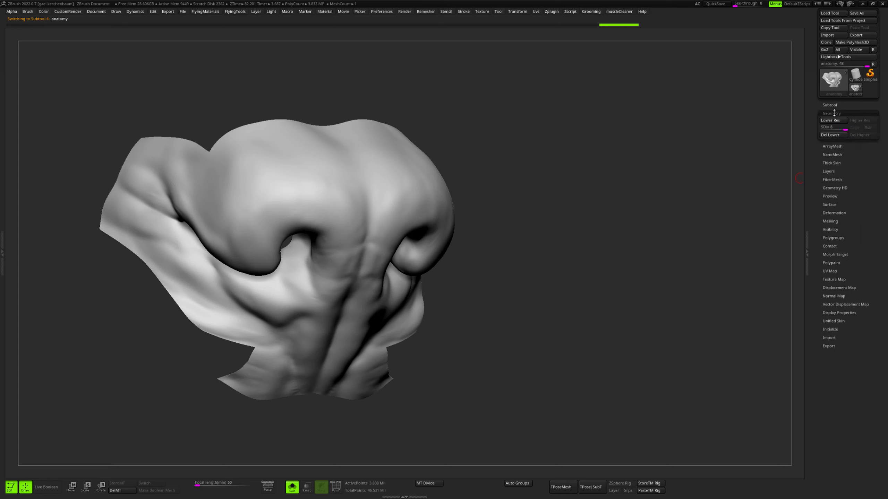
left_click(831, 113)
mouse_move(842, 129)
left_mouse_down()
mouse_move(833, 128)
mouse_move(852, 130)
left_mouse_up()
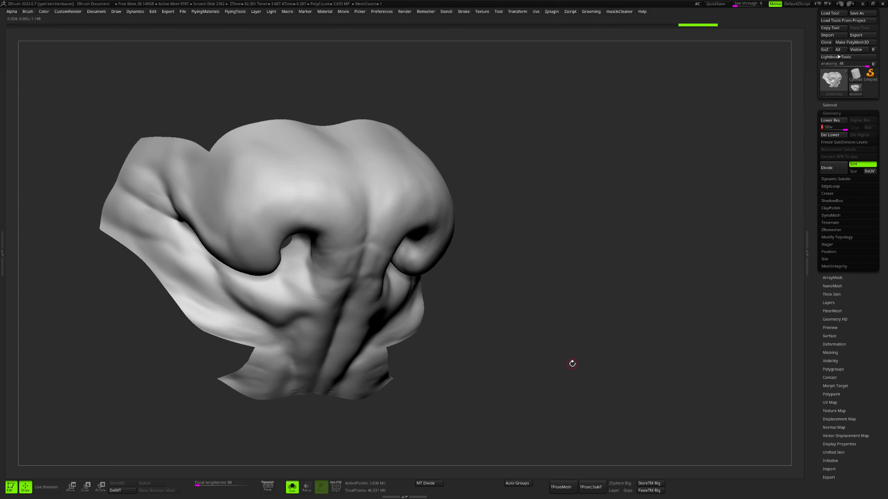
left_click_drag(844, 130, 828, 127)
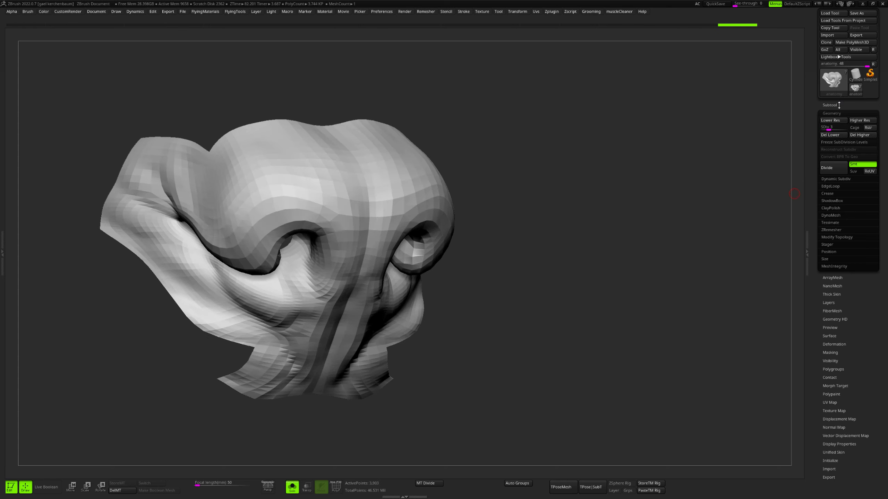
- Switch to the xolo.disp.zDisp.1001.exr document in Photoshop, with the channel list collapsed and the Brush tool active
key("alt+Tab")
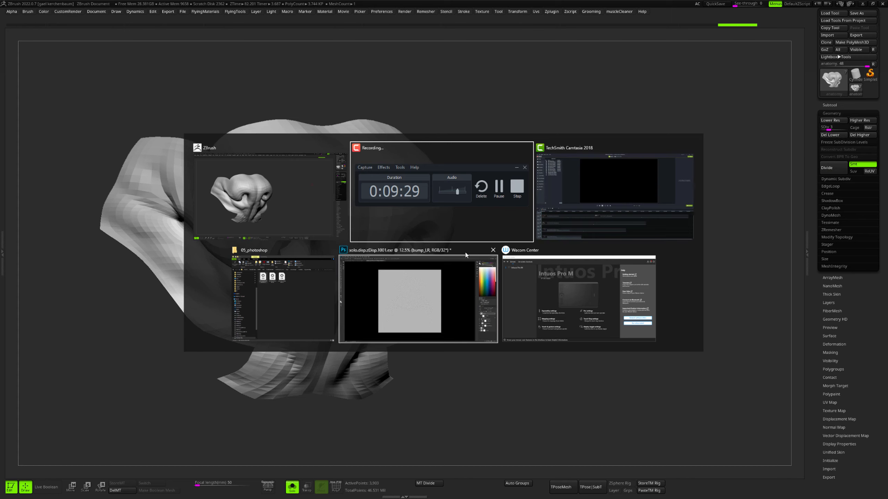
left_click(294, 302)
left_click(487, 316)
left_click_drag(387, 69, 551, 71)
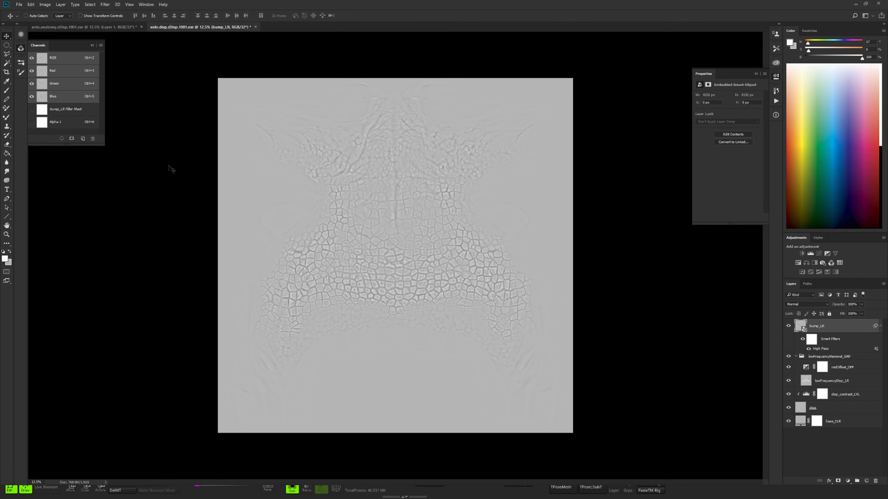
left_click(92, 45)
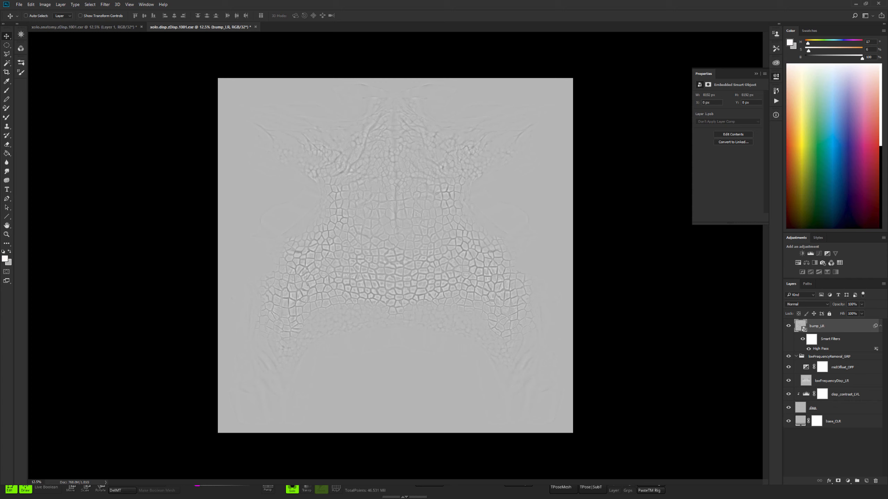
key("b")
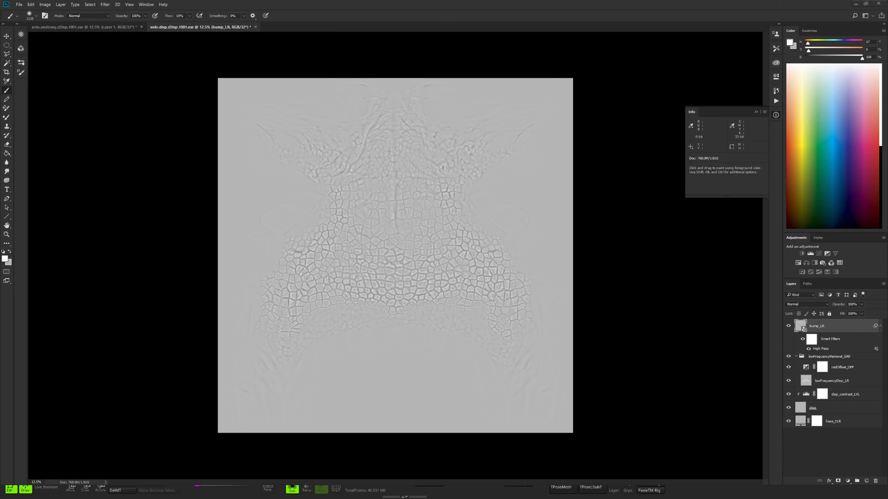
- Open the lips_001.tif texture from the female30 folder as a new document in Photoshop and collapse the info readout
key("alt+Tab")
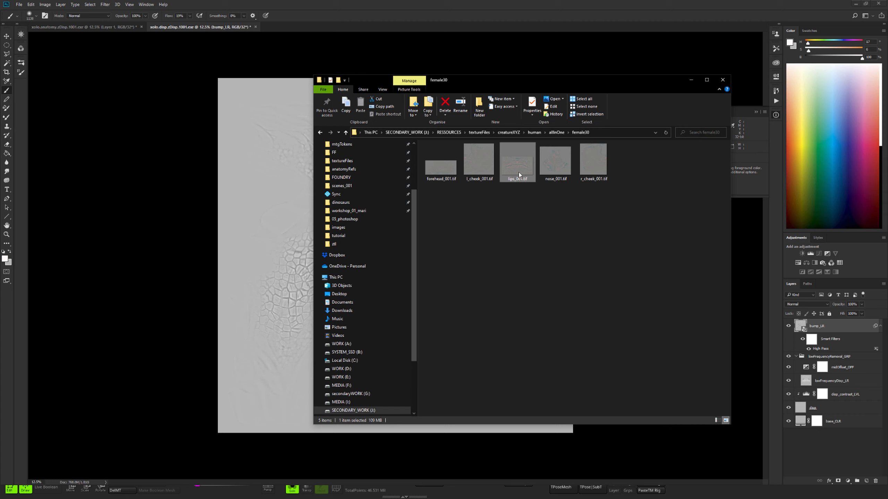
left_click_drag(518, 173, 324, 27)
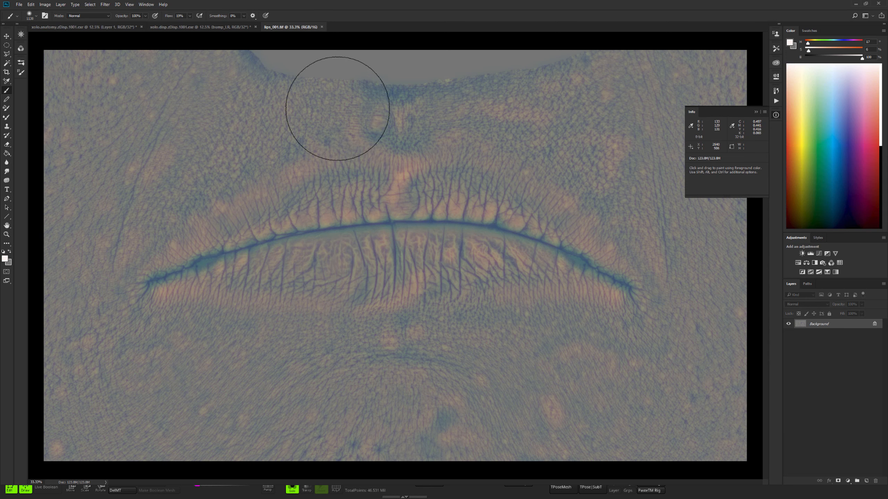
left_click(757, 111)
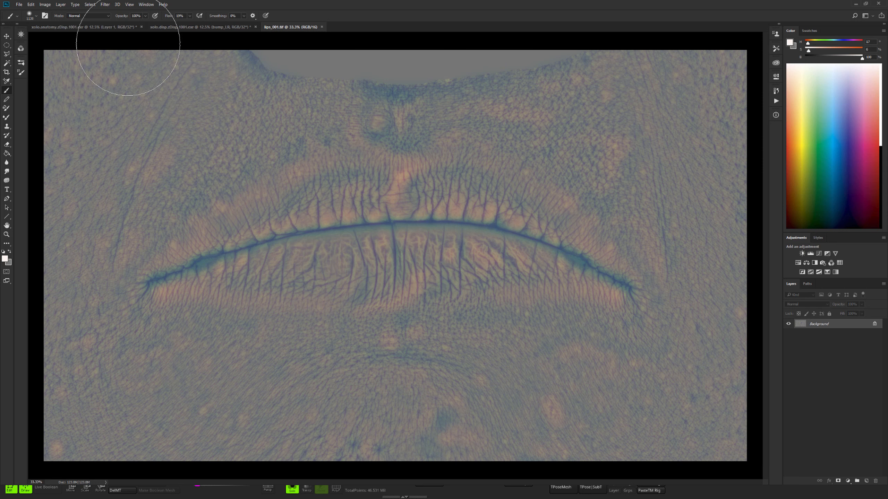
- Display the color channel list for the lips_001.tif texture
left_click(129, 4)
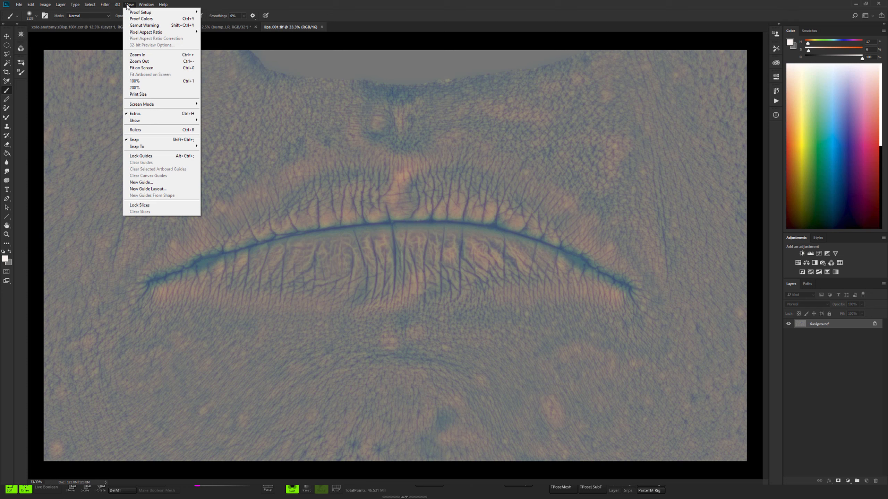
mouse_move(140, 5)
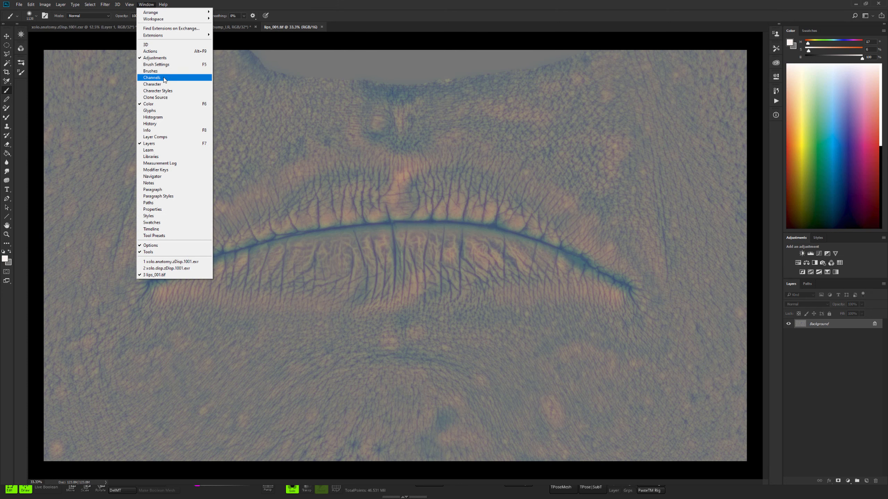
left_click(164, 80)
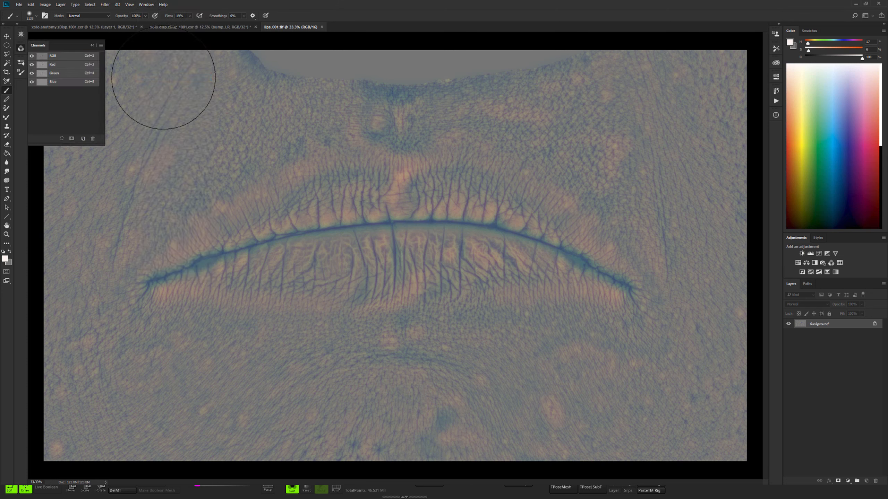
- Inspect the red, green and blue channels of lips_001.tif individually, then restore the full RGB composite
left_click(64, 67)
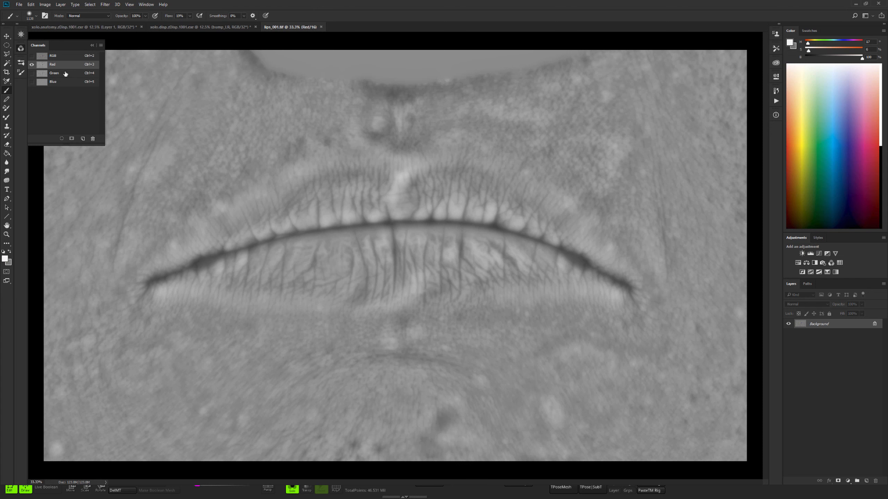
left_click(65, 75)
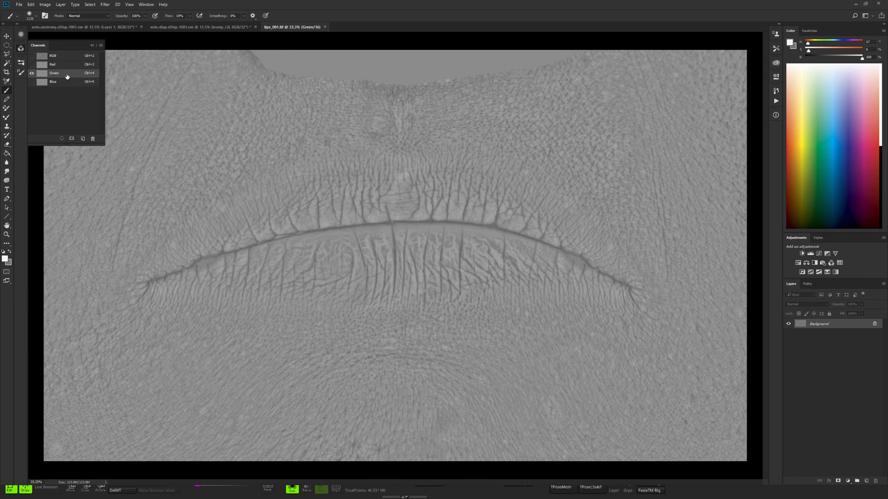
left_click(66, 84)
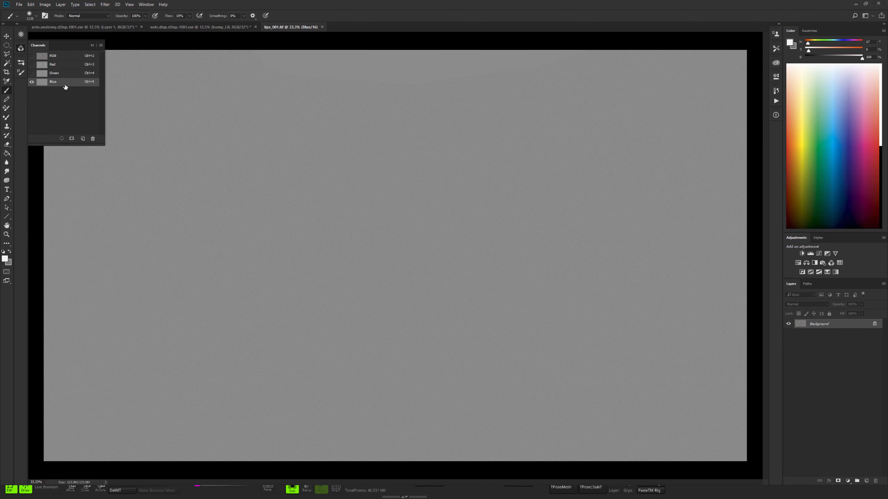
left_click(64, 74)
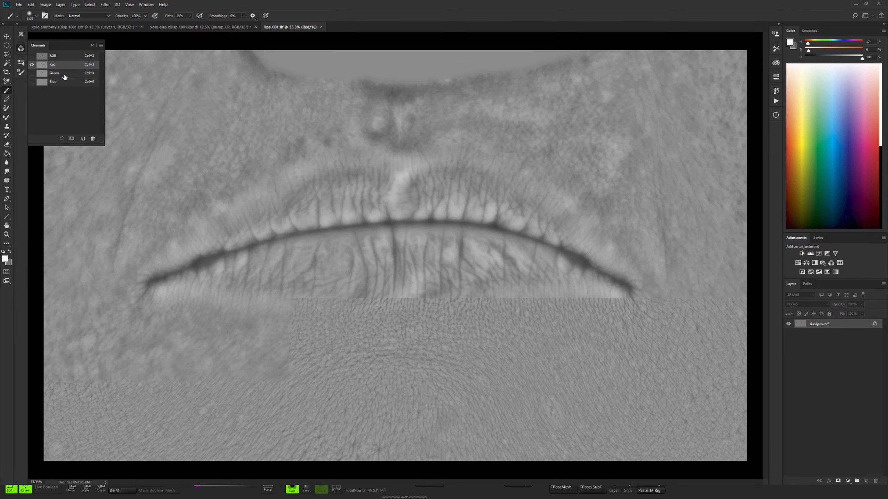
left_click(65, 84)
left_click(65, 72)
left_click(64, 66)
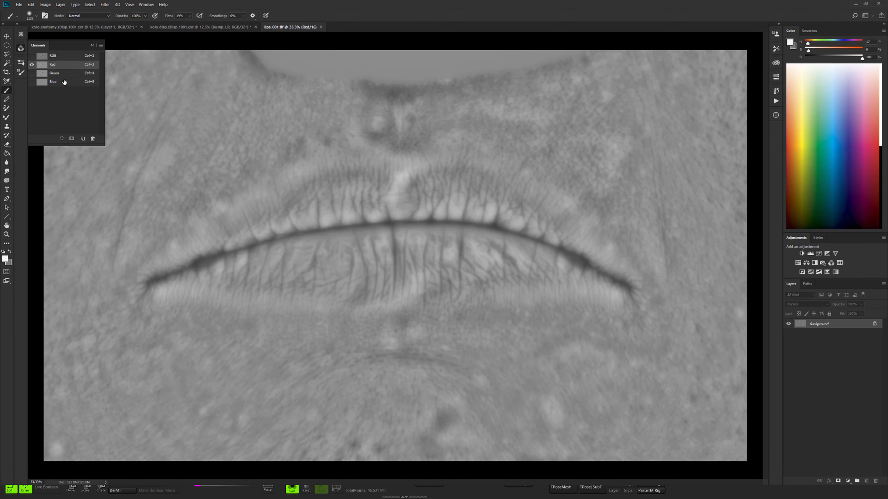
left_click(64, 83)
left_click(64, 67)
key("ctrl+2")
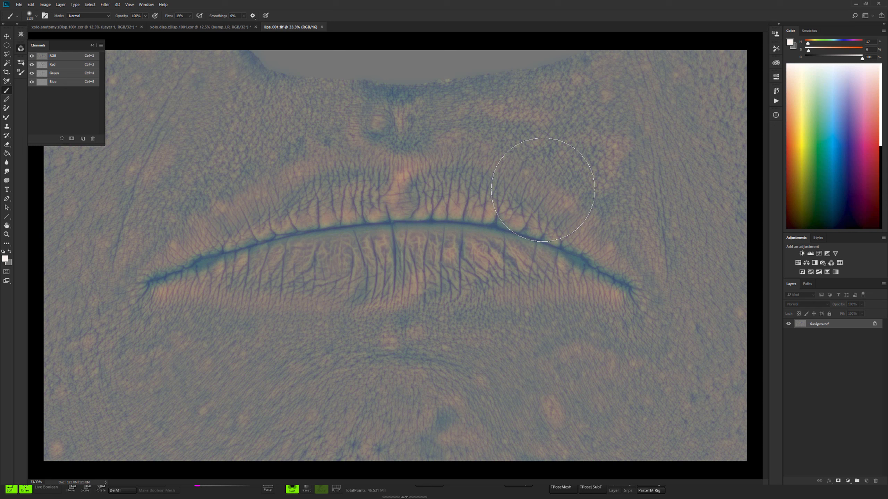
- Compare the xolo.disp.zDisp.1001.exr displacement map with the lips_001.tif texture, ending on the lips texture
left_click(223, 27)
left_click(283, 27)
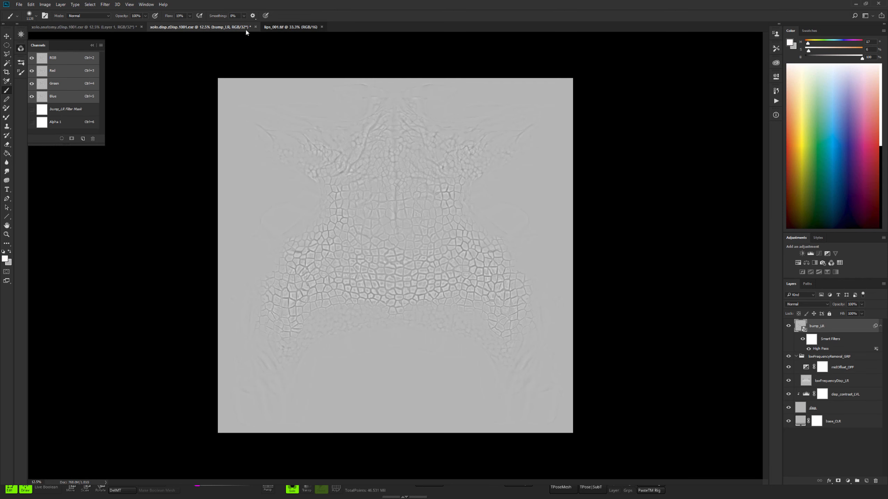
left_click(250, 30)
left_click(279, 27)
left_click(238, 27)
left_click(282, 27)
left_click(242, 28)
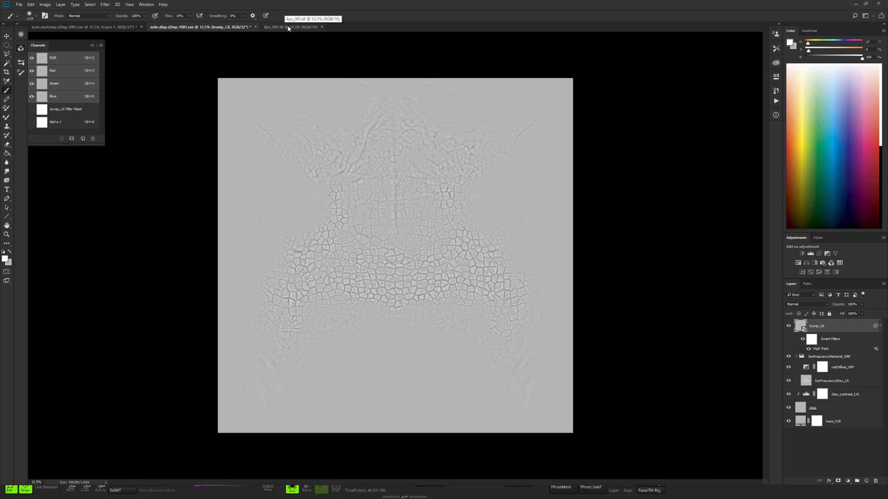
left_click(289, 27)
left_click(221, 28)
left_click(297, 27)
left_click(223, 29)
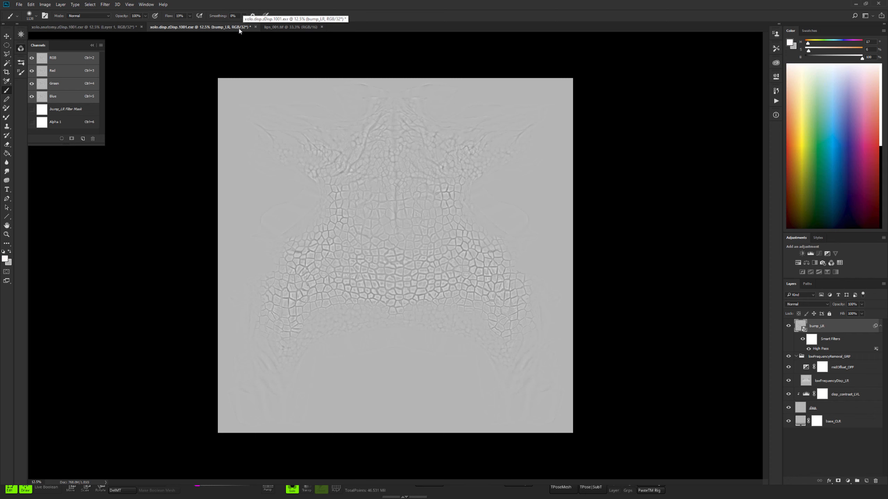
left_click(309, 27)
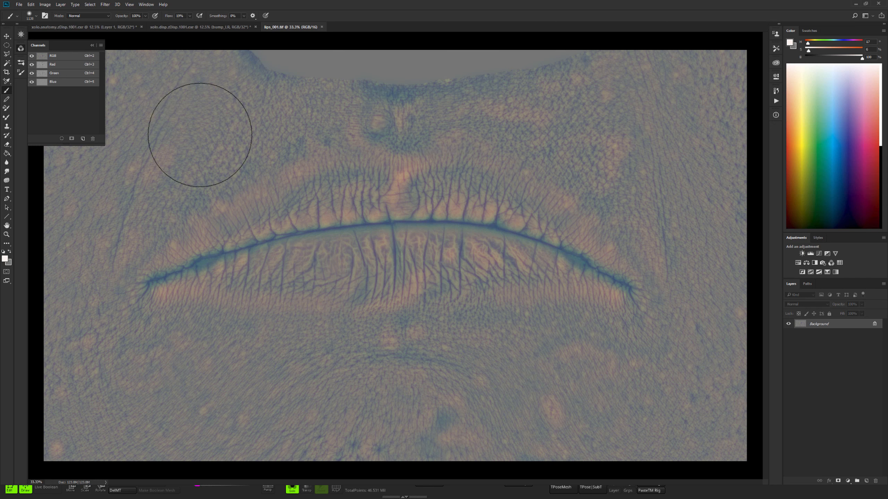
- Place two Color Sampler points on lips_001.tif, one in the flat grey area above the lips and one on the upper-left skin
left_click(7, 83)
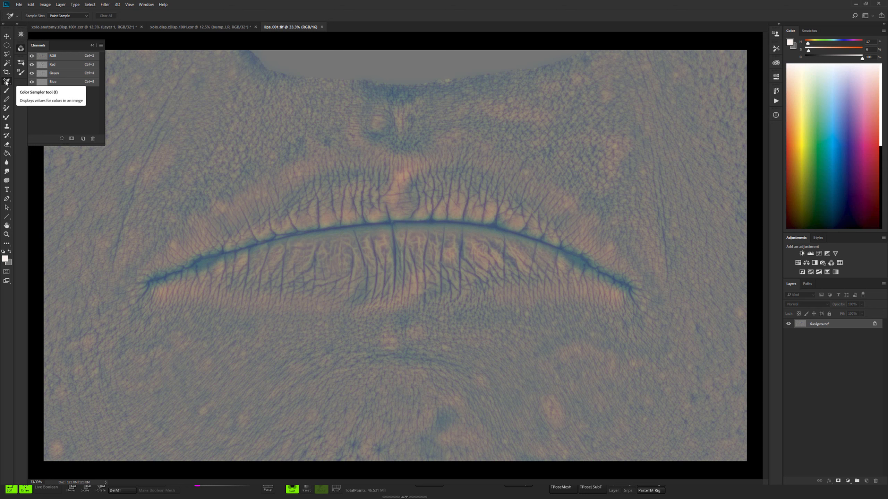
left_click_drag(6, 82, 45, 90)
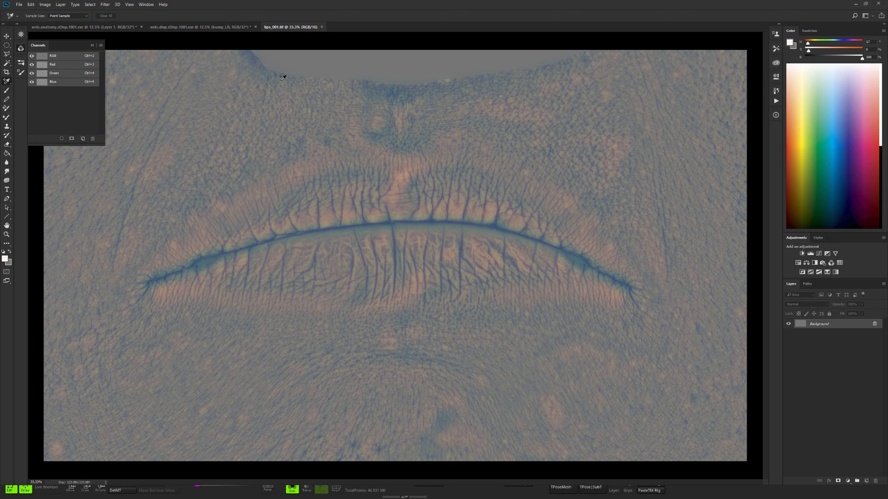
left_click(364, 62)
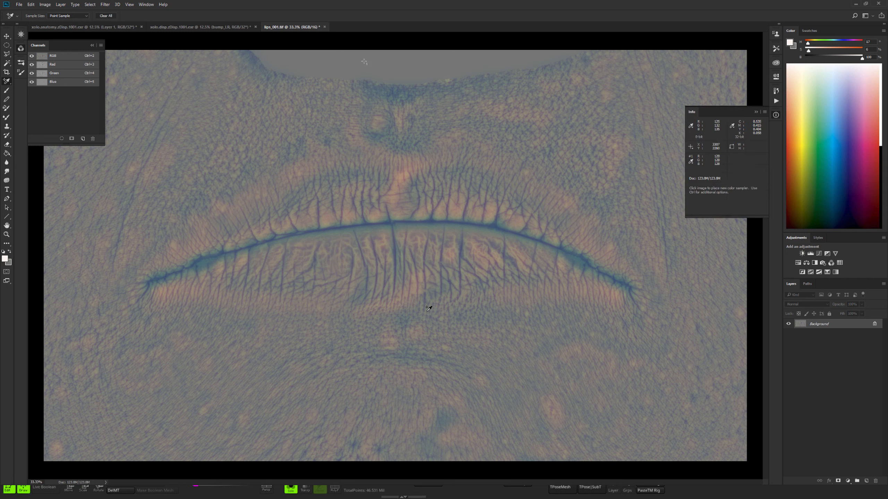
left_click(207, 121)
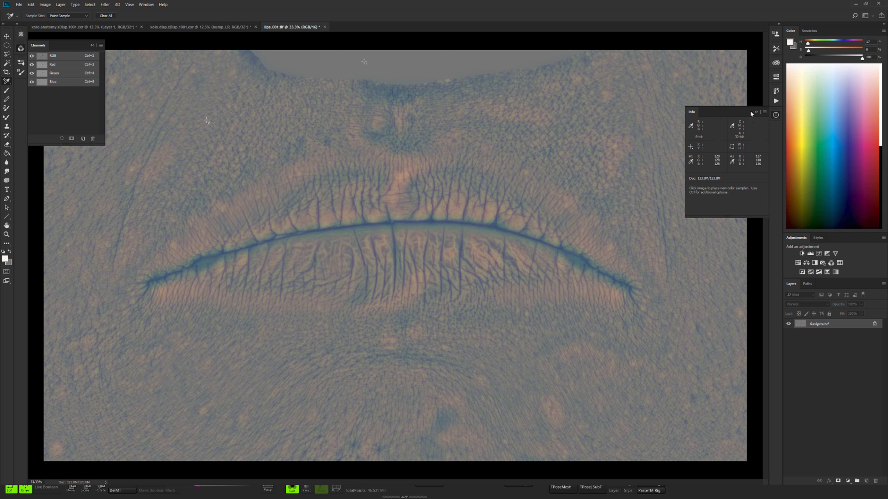
- Set both color sampler readouts for lips_001.tif to 32-bit (0.0-1.0)
left_click(691, 163)
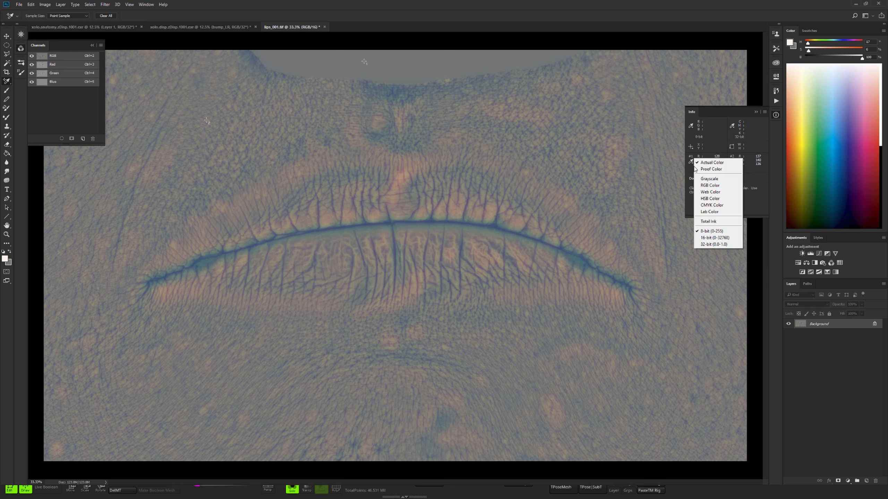
left_click(719, 246)
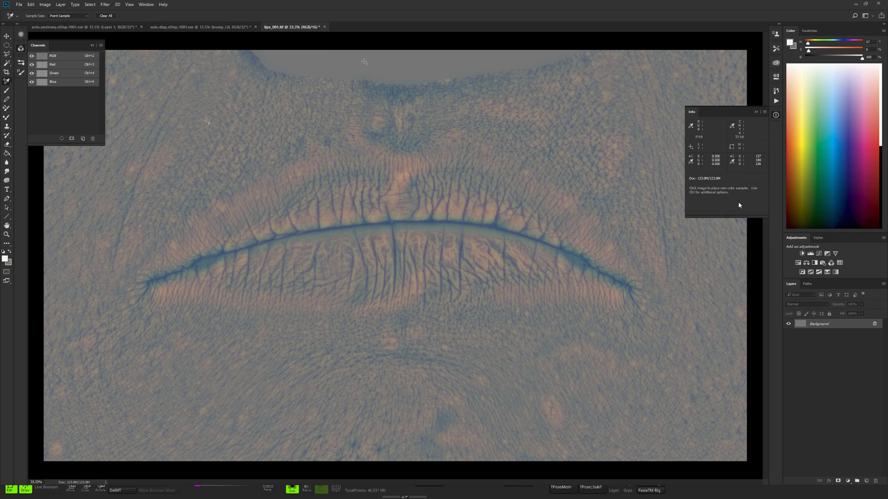
left_click(733, 163)
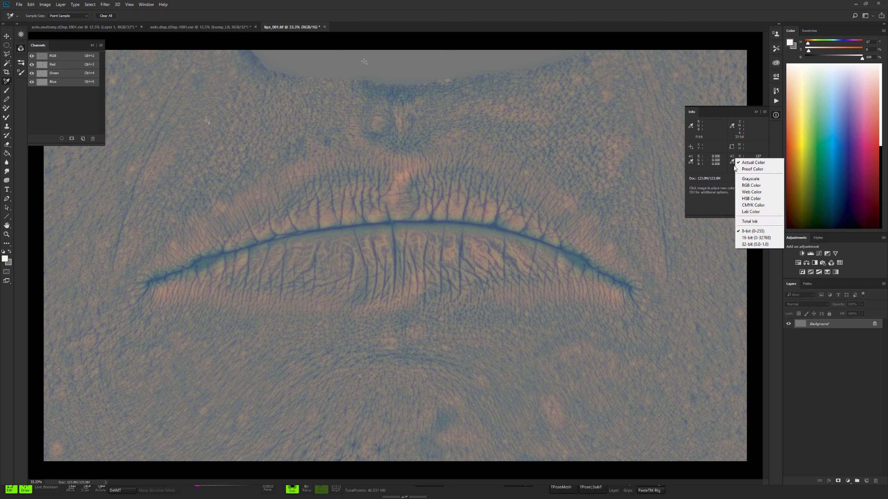
left_click(754, 243)
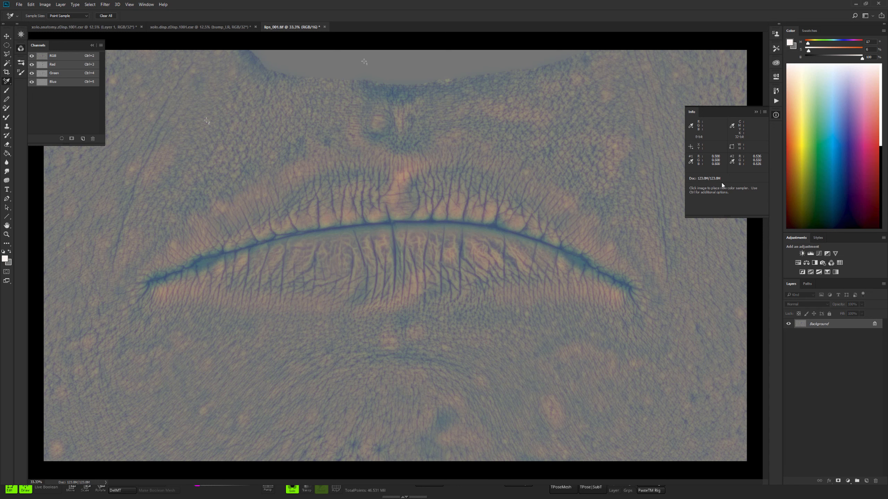
- Place color samplers on the flat grey at both sides of xolo.disp.zDisp.1001.exr and set their readouts to 32-bit (0.0-1.0)
left_click(185, 27)
left_click(522, 179)
left_click(248, 182)
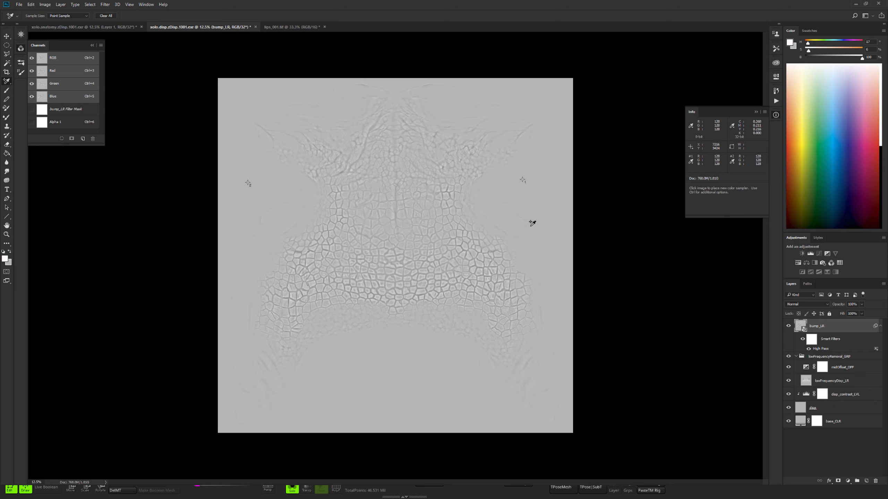
left_click(693, 164)
left_click(717, 241)
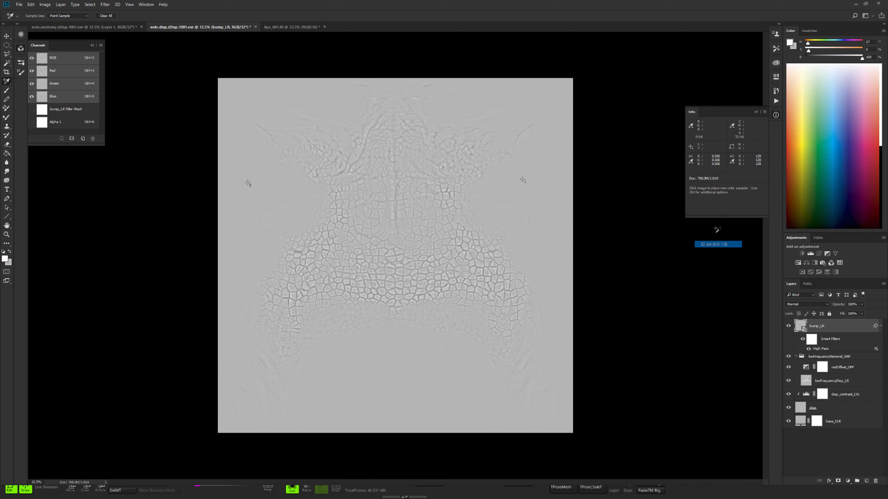
left_click(733, 161)
left_click(752, 244)
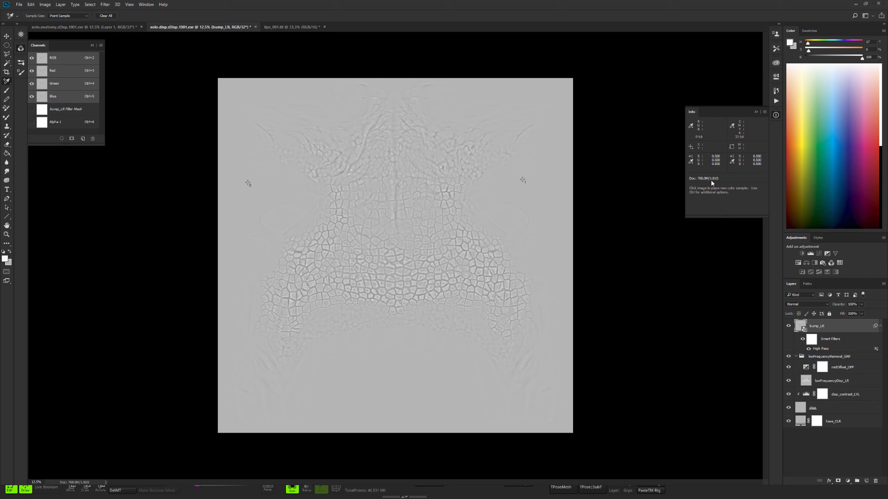
- Glance at lips_001.tif, then add a third color sampler beside the right-hand scales of xolo.disp.zDisp.1001.exr with a 32-bit (0.0-1.0) readout
left_click(295, 27)
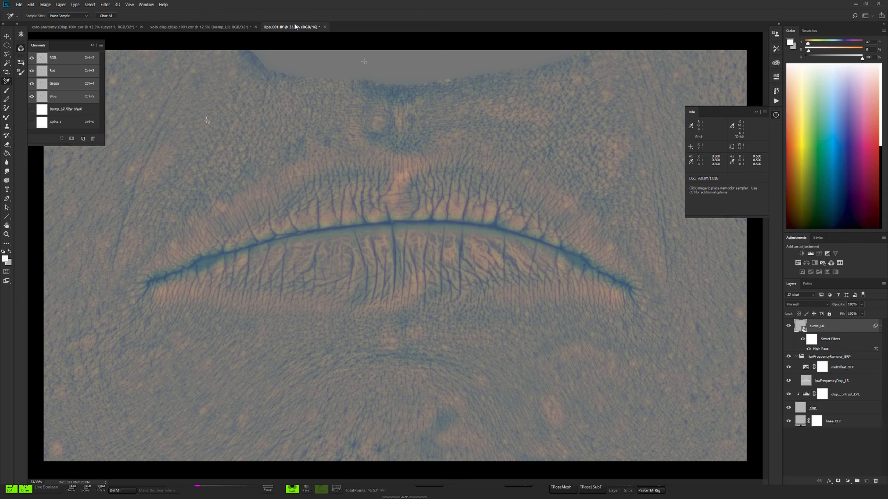
left_click(224, 27)
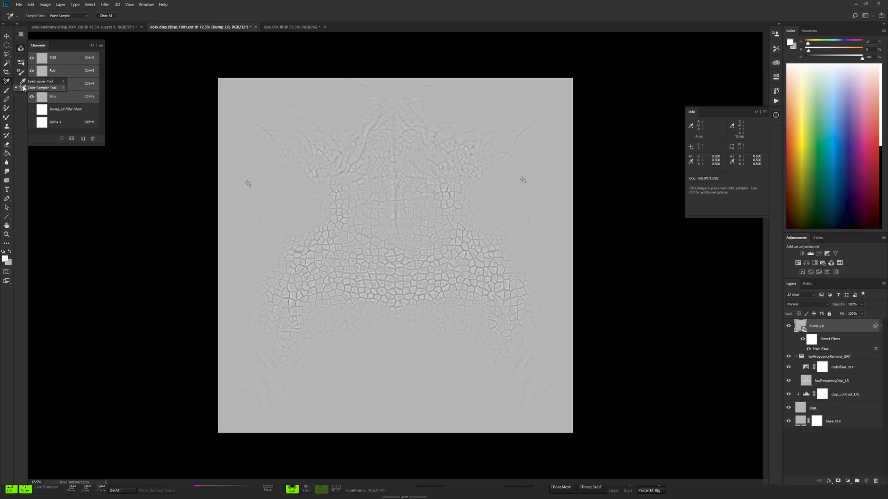
left_click(506, 210)
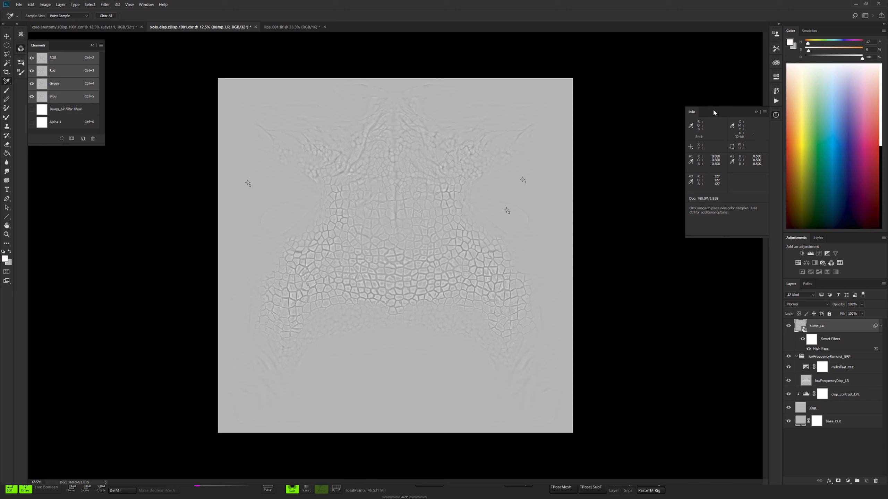
left_click(691, 182)
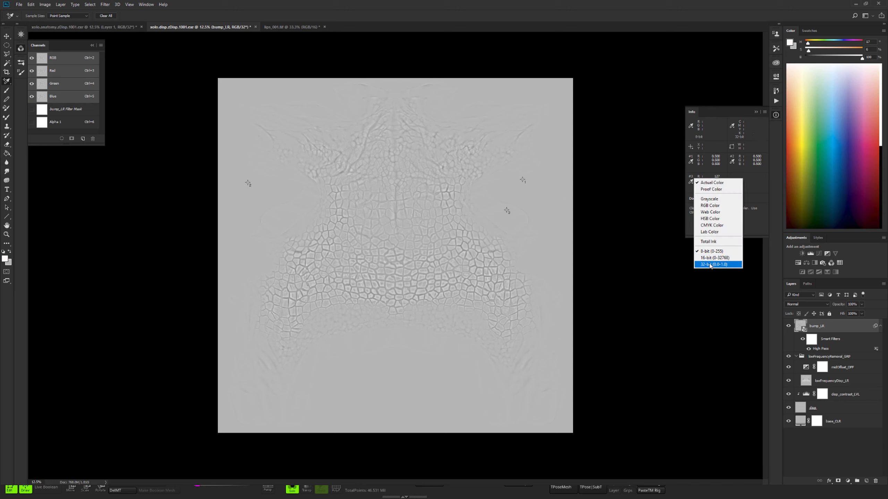
left_click(710, 265)
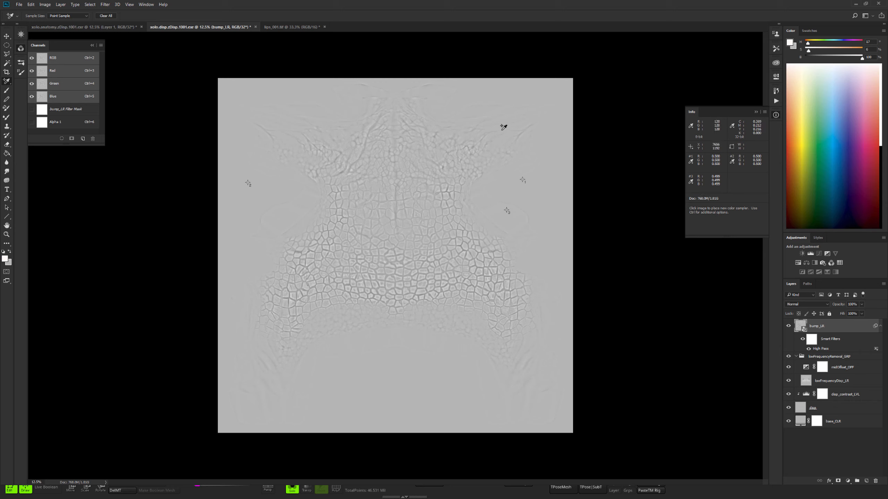
- Remove all three color samplers from xolo.disp.zDisp.1001.exr and select the disp layer
left_click(506, 210, "alt")
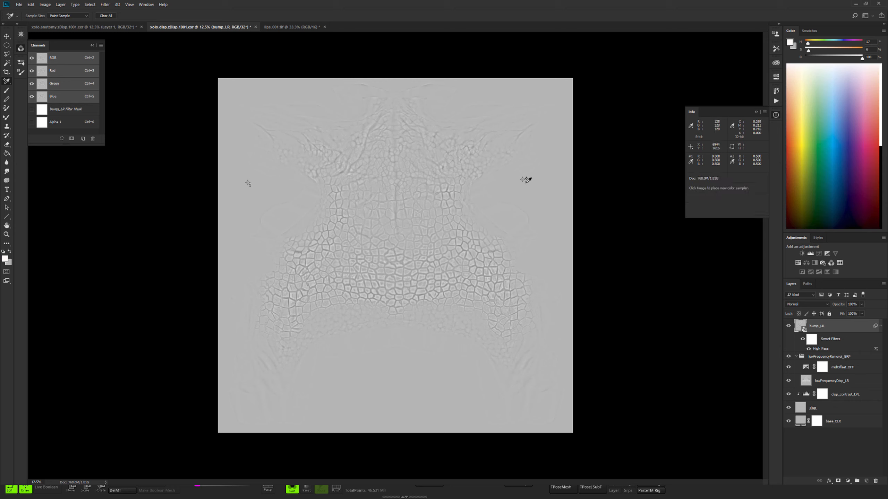
left_click(522, 180, "alt")
left_click(248, 183, "alt")
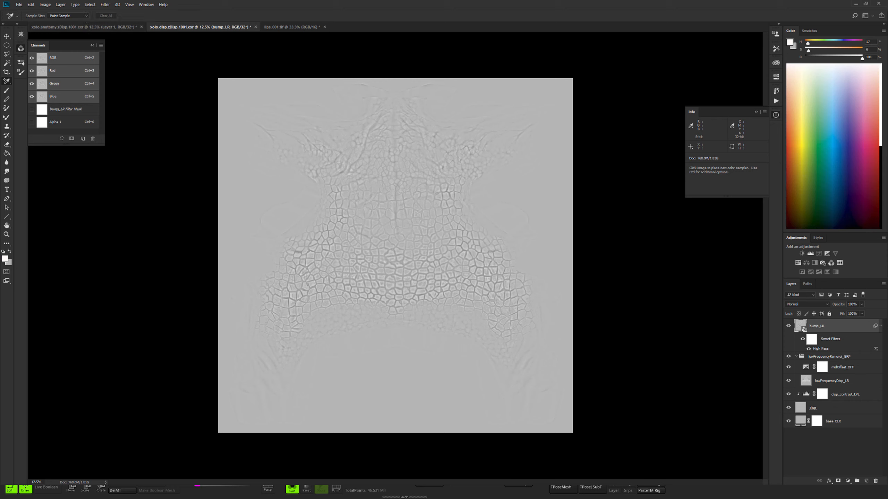
left_click(823, 409)
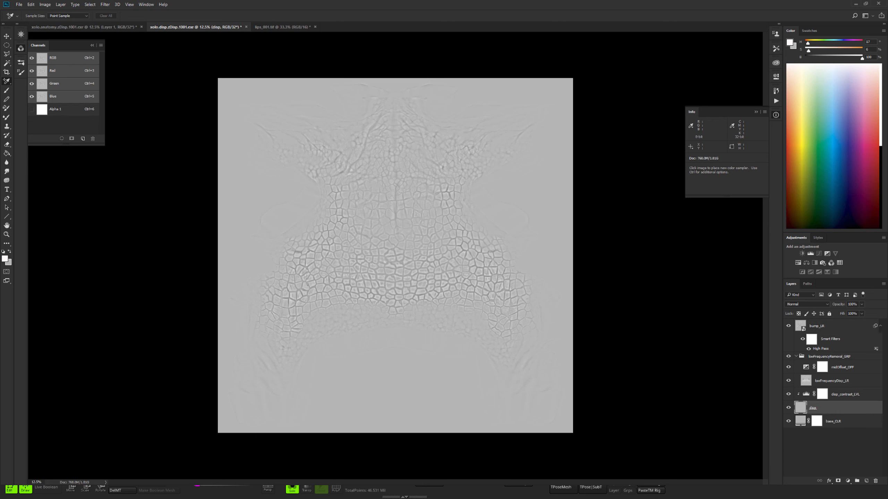
- Close the female30 folder window and select xolo.disp.zDisp.1001.exr in the 05_photoshop folder in File Explorer
key("alt+Tab")
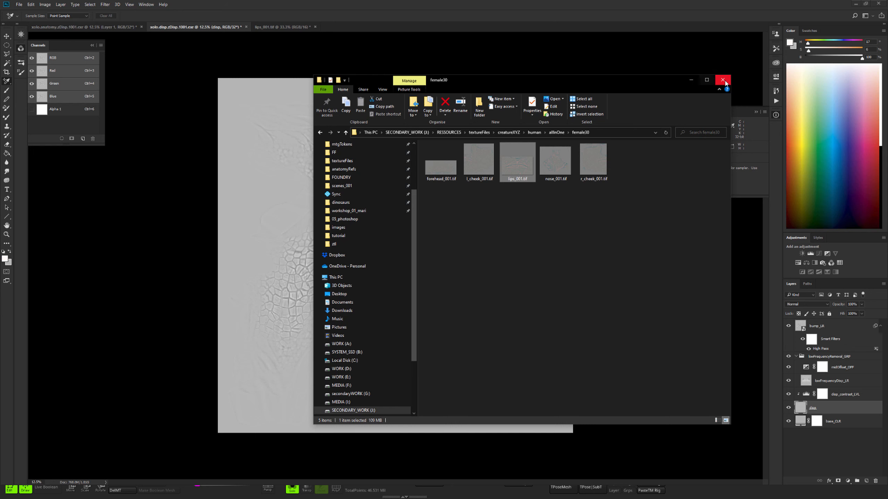
left_click(723, 80)
key("alt+Tab")
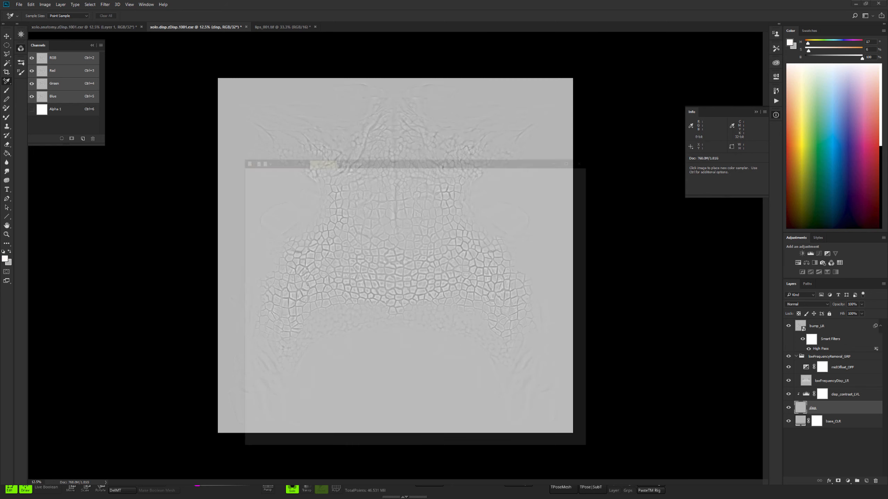
left_click(418, 162)
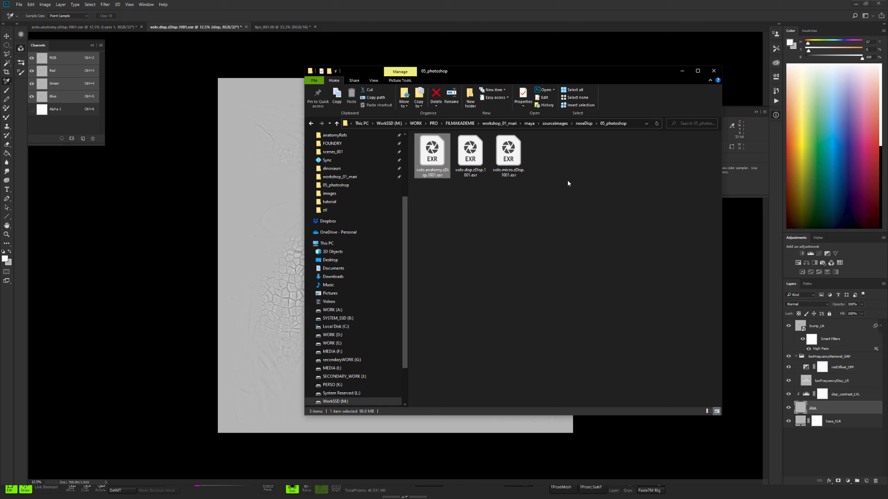
left_click(478, 159)
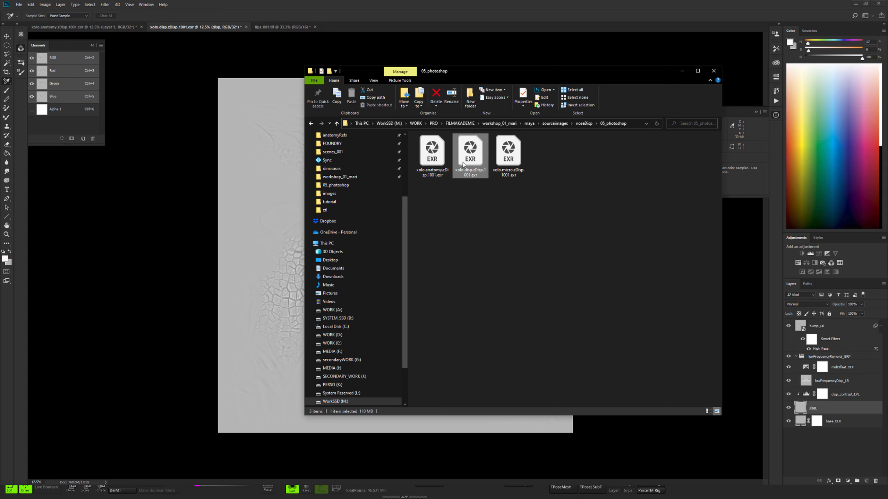
- Close xolo.disp.zDisp.1001.exr, xolo.anatomy.zDisp.1001.exr and lips_001.tif in Photoshop without saving changes
left_click(398, 3)
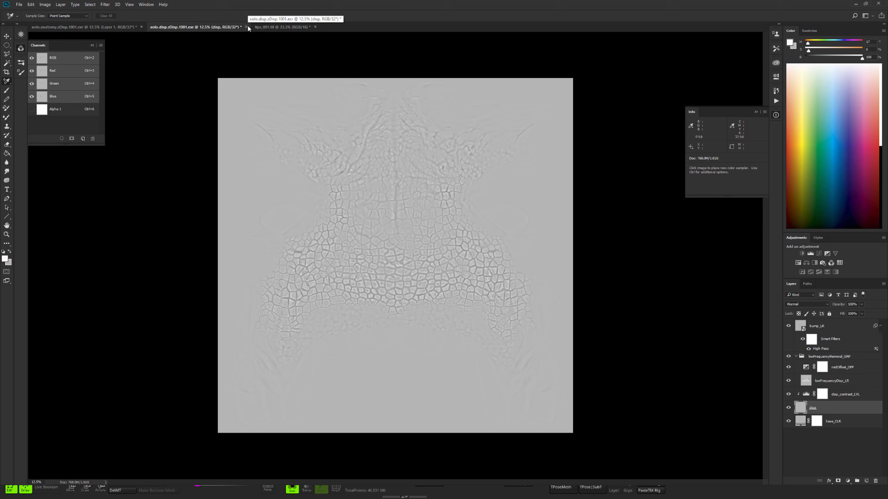
left_click(247, 27)
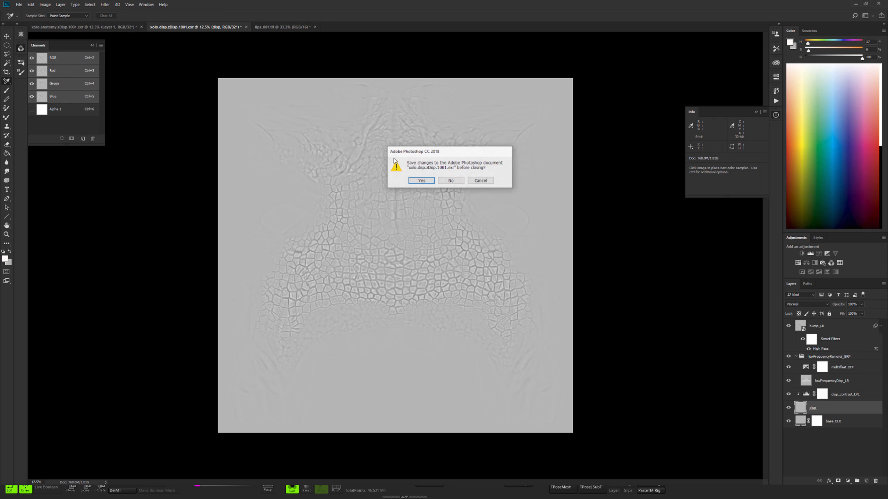
left_click(450, 181)
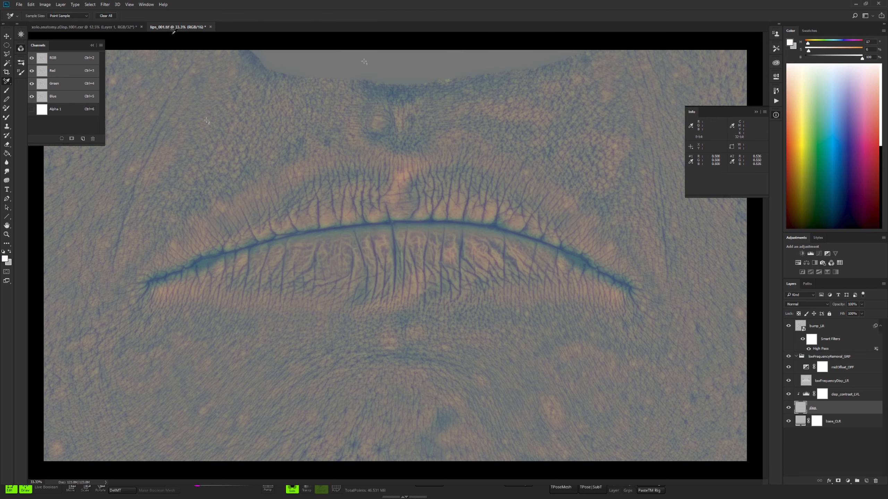
left_click(142, 28)
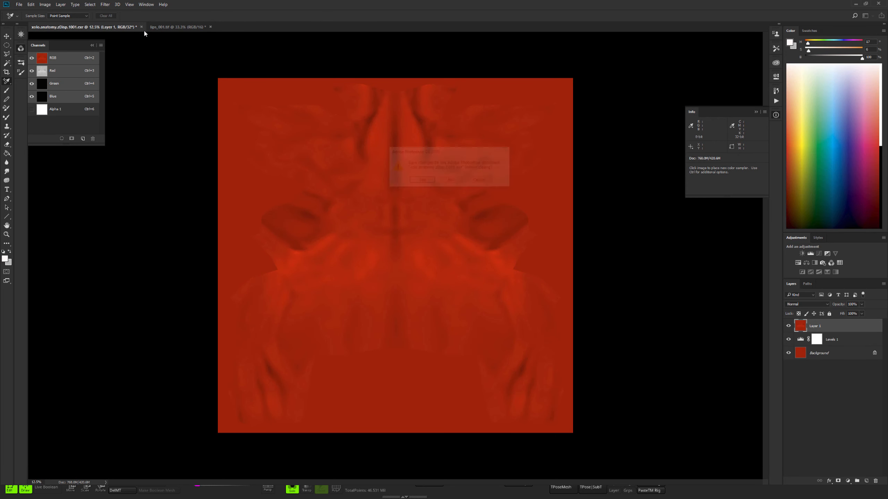
left_click(451, 181)
left_click(92, 27)
left_click(451, 181)
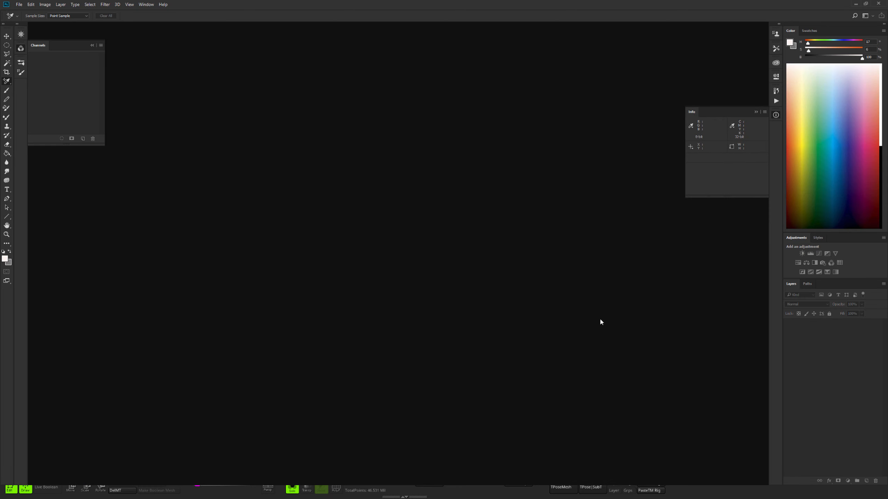
- Open xolo.disp.zDisp.1001.exr from the 05_photoshop folder in Photoshop, reading the alpha data as an alpha channel
key("alt+Tab")
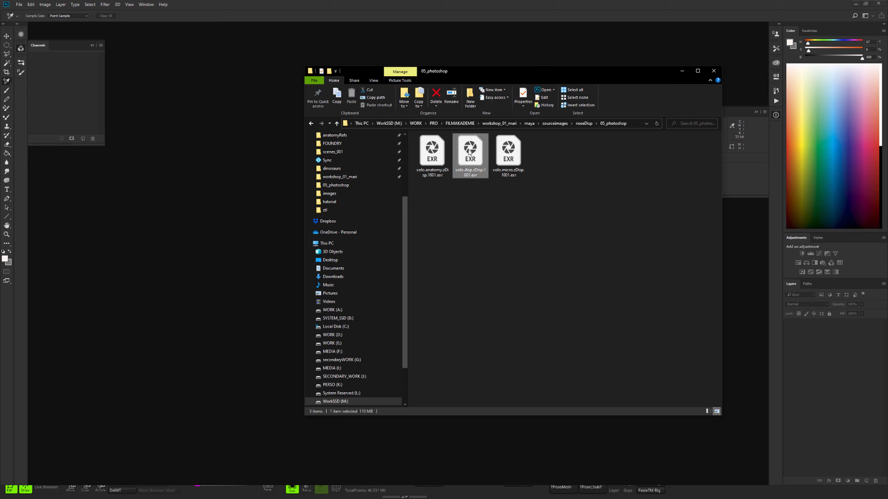
left_click(473, 268)
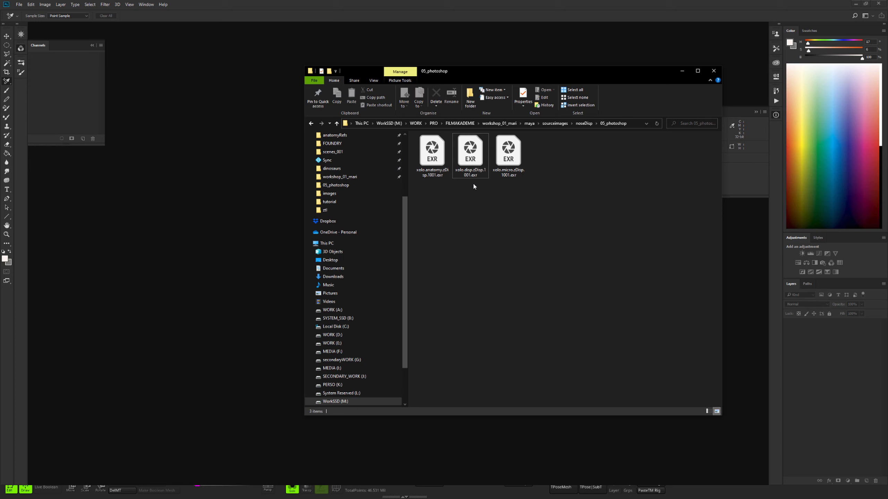
left_click_drag(478, 165, 217, 49)
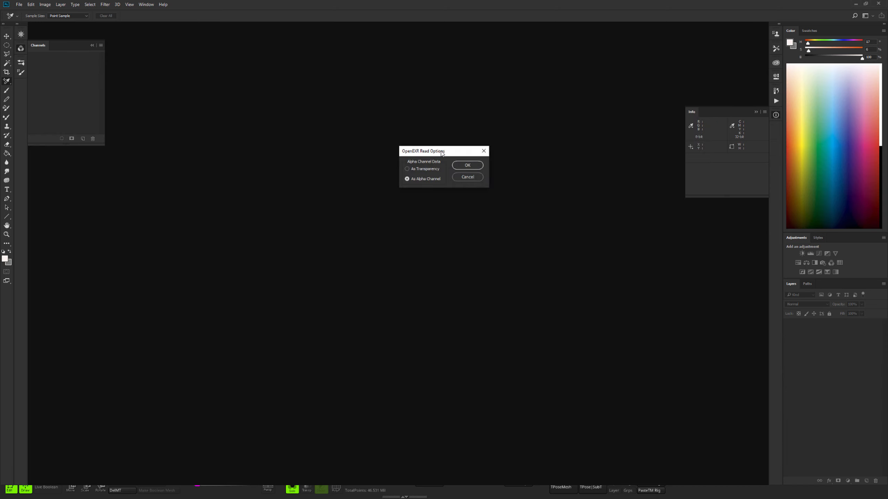
left_click_drag(442, 154, 441, 190)
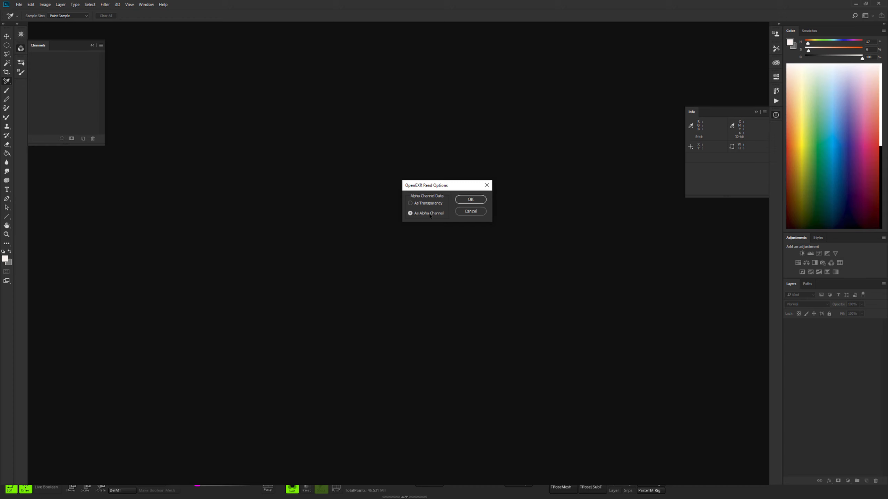
left_click(418, 204)
left_click_drag(448, 184, 465, 199)
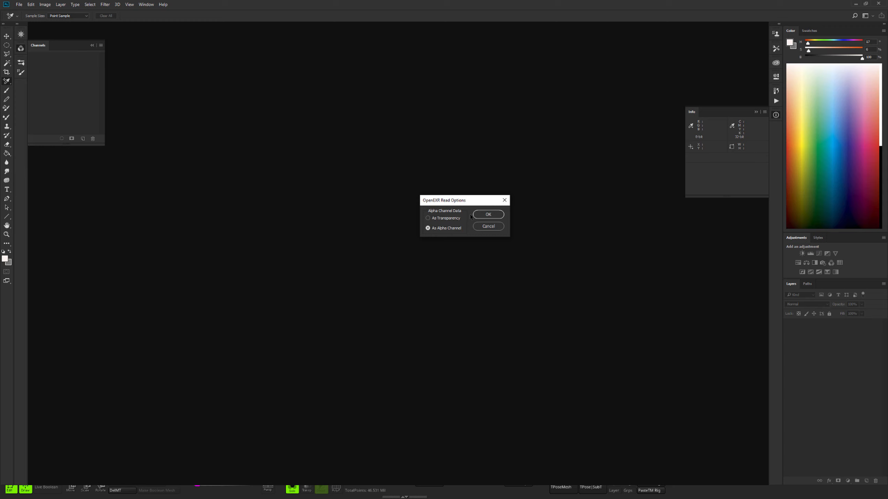
left_click(482, 215)
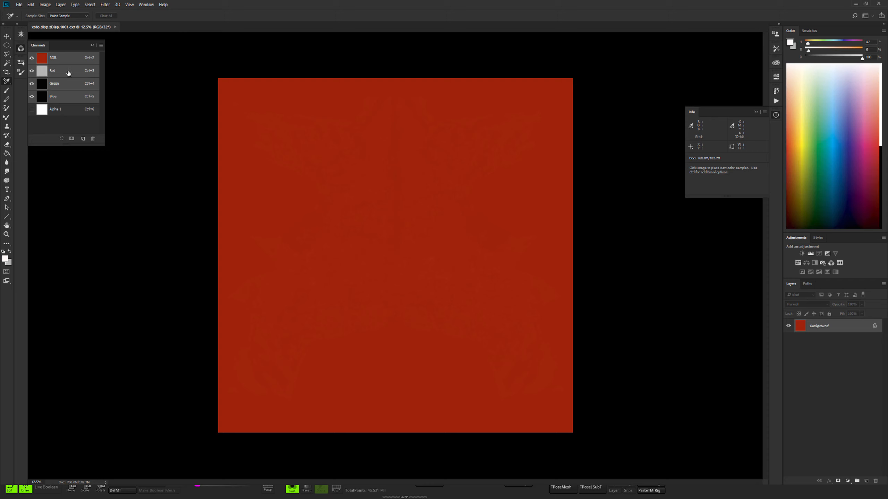
- Switch to ZBrush, check the 3 Channels option in the Multi Map Exporter's displacement settings, and return to Photoshop
left_click(20, 48)
left_click(21, 48)
key("alt+Tab")
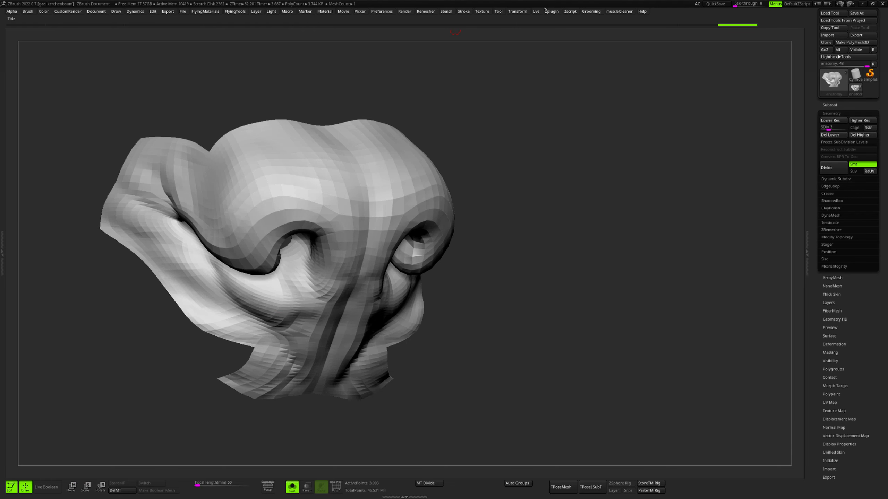
left_click(551, 11)
left_click(598, 289)
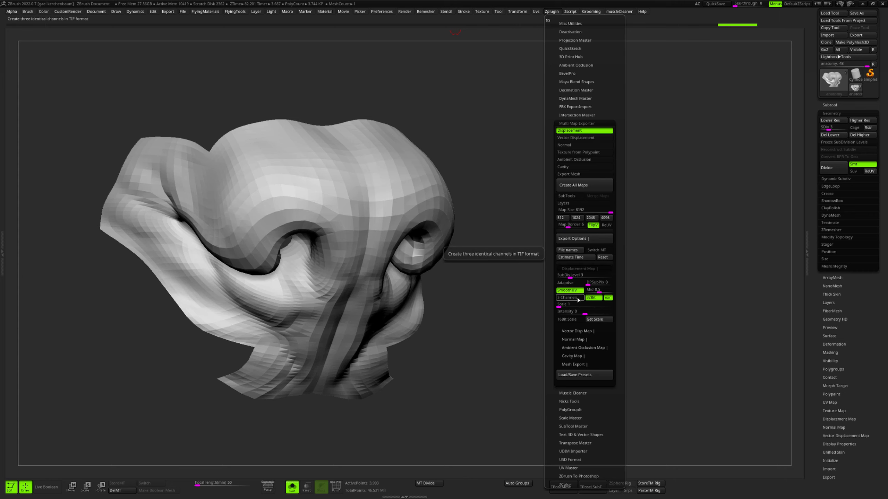
key("alt+Tab")
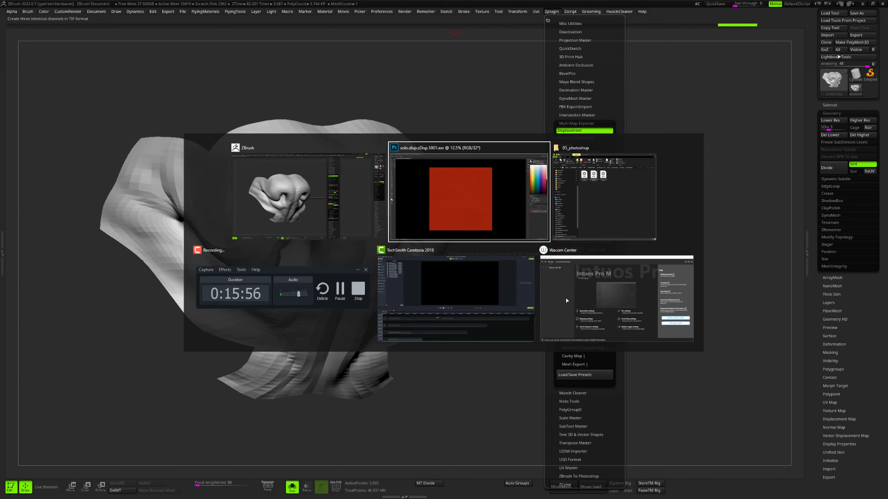
- Isolate the red channel of the displacement map and examine its scale and wrinkle detail up close
left_click(59, 70)
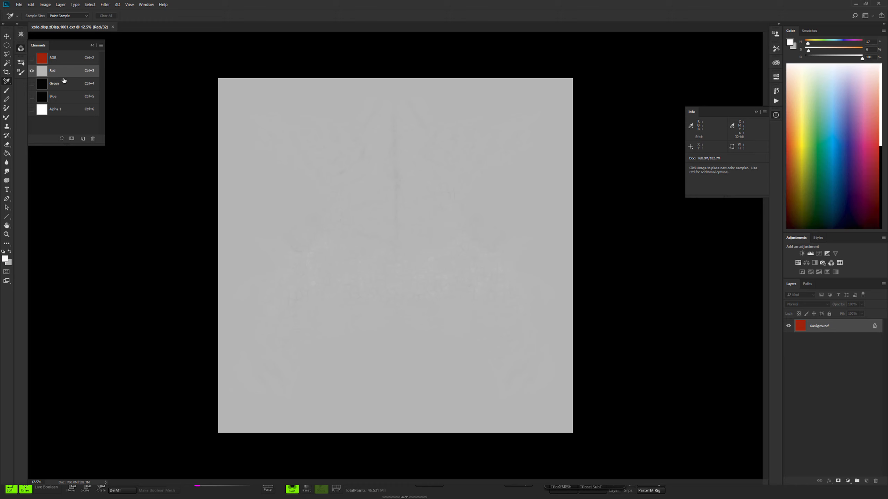
key("z")
left_click(398, 294)
left_click(398, 294)
key("space")
left_click(436, 211, "alt")
left_click(436, 212, "alt")
left_click_drag(450, 200, 391, 231)
left_click(391, 230, "alt")
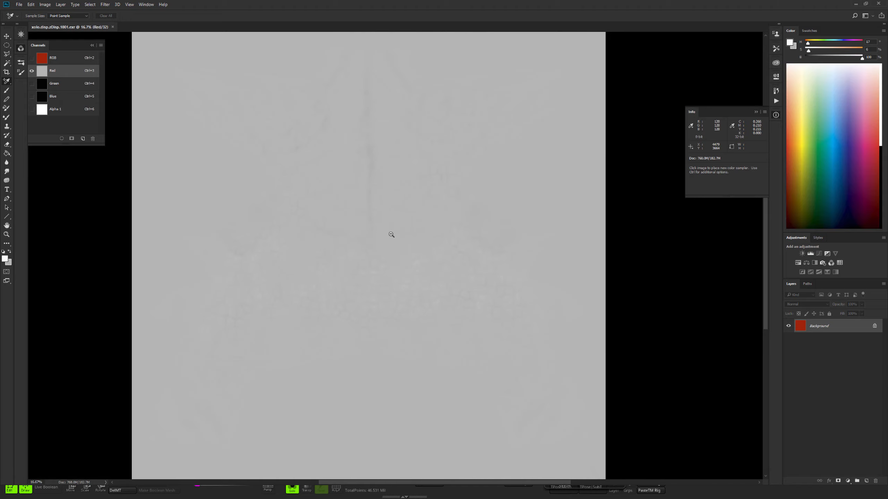
- Add a Levels adjustment layer with input levels 50 and 205, and view only the red channel around the scales
left_click(810, 254)
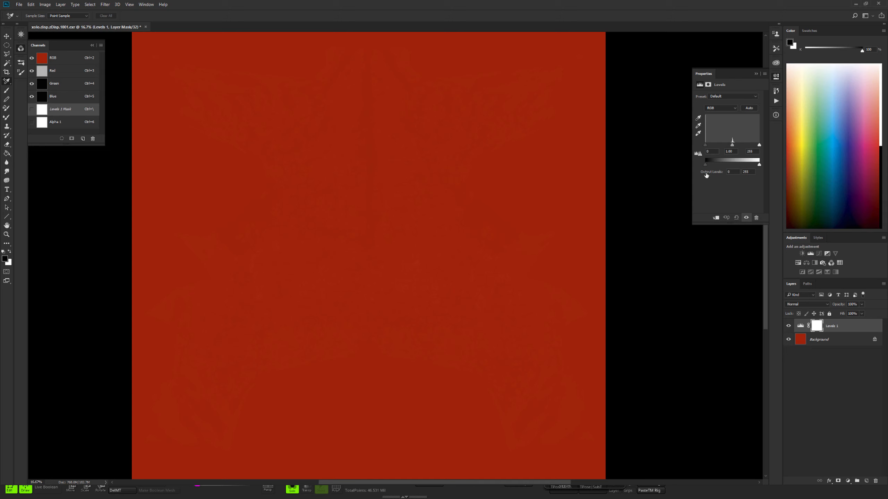
left_click(62, 73)
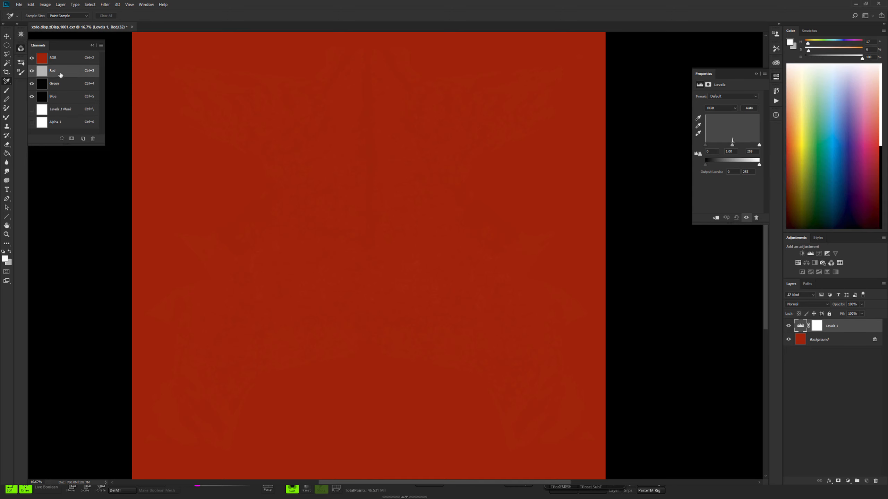
left_click(31, 83)
left_click(32, 96)
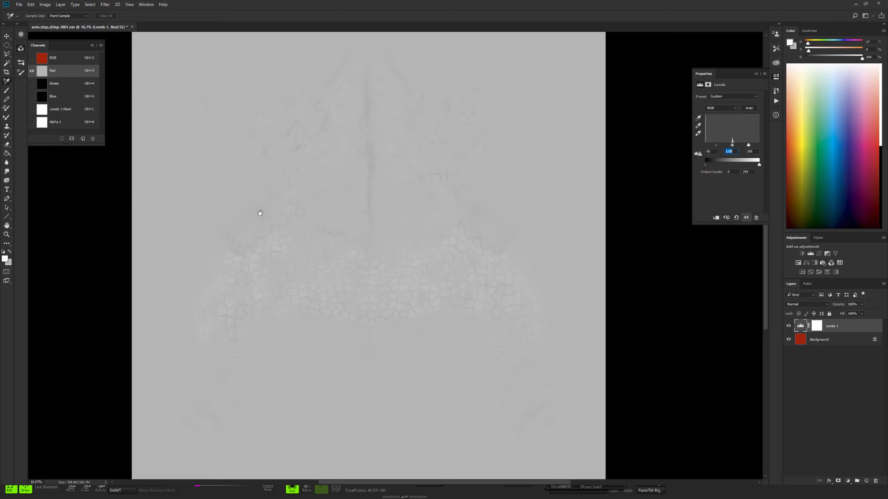
left_click(262, 206, "ctrl")
left_click(261, 206, "ctrl")
left_click_drag(515, 242, 288, 190)
left_click(398, 197, "alt")
left_click(398, 196, "alt")
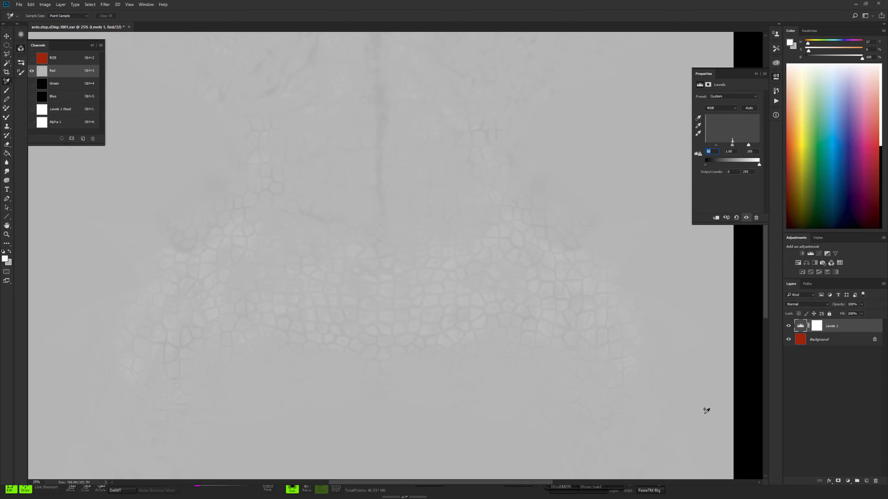
- Convert the Background into a regular layer named baseDisp_LR
left_click(845, 346)
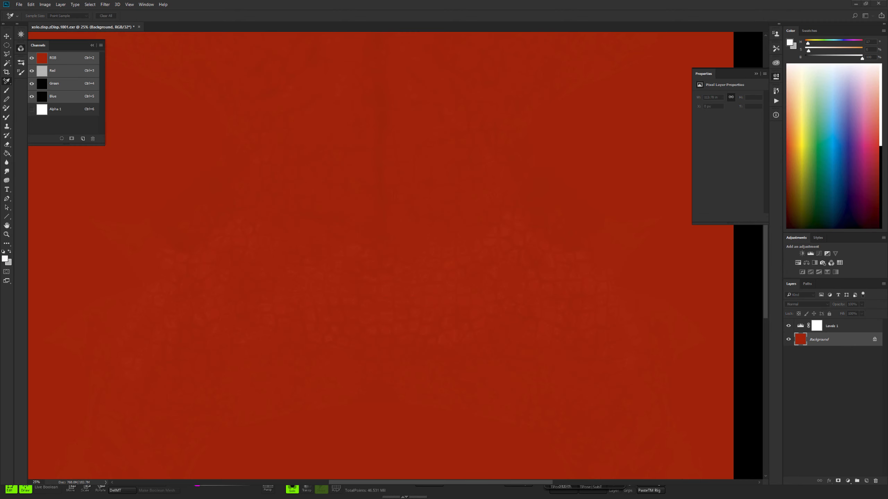
left_click_drag(561, 105, 427, 131)
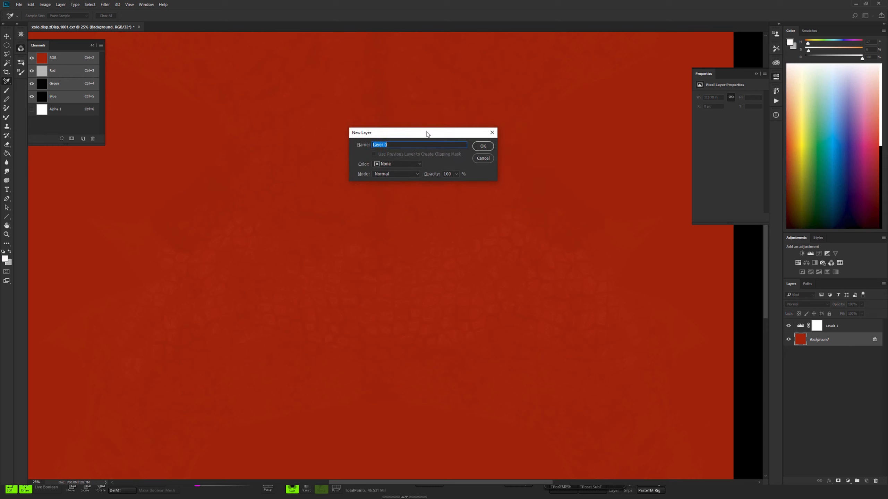
left_click(397, 145)
type("b")
key("ctrl+a")
type("baseDisp")
key("Return")
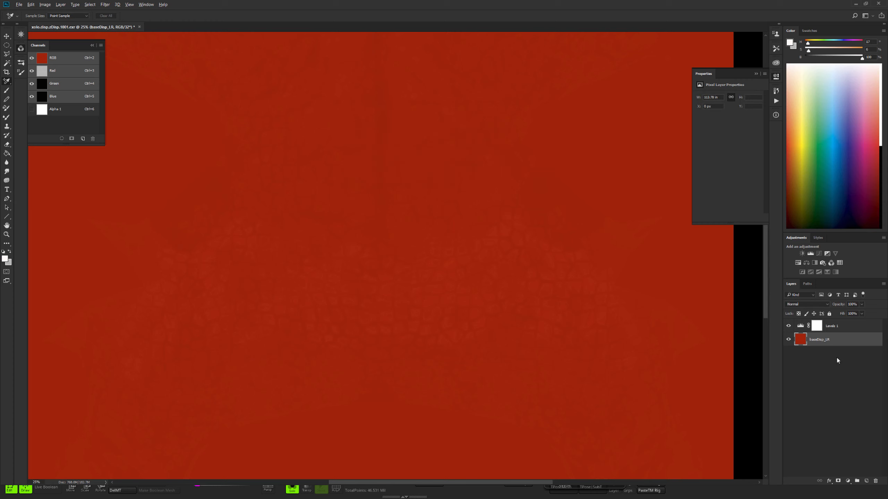
- Duplicate the baseDisp_LR layer, naming the lower one backup_LR and the upper copy baseDisp_LR
double_click(822, 353)
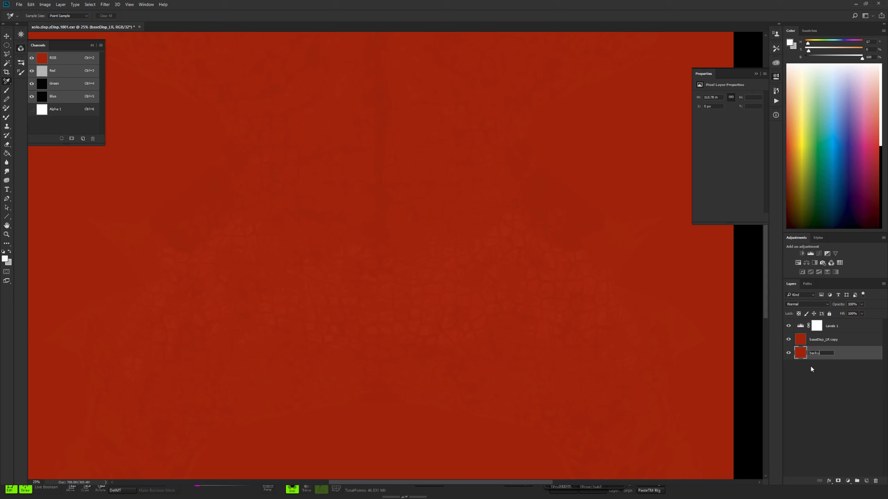
type("backup_LR")
key("Return")
double_click(833, 344)
key("End")
key("BackSpace")
key("BackSpace")
key("BackSpace")
key("BackSpace")
key("BackSpace")
key("Return")
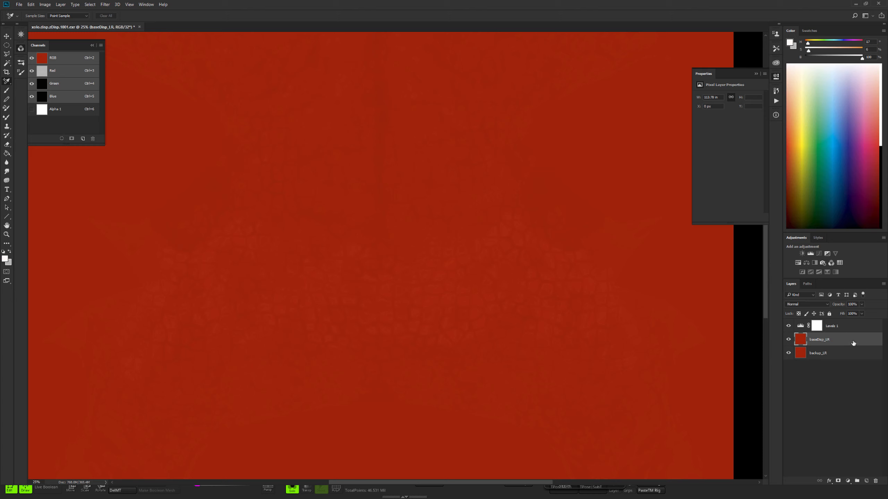
- Hide Levels 1 and try a direct Levels correction on baseDisp_LR with input levels 50 and 205, cancelling the dialog
left_click(788, 326)
key("ctrl+3")
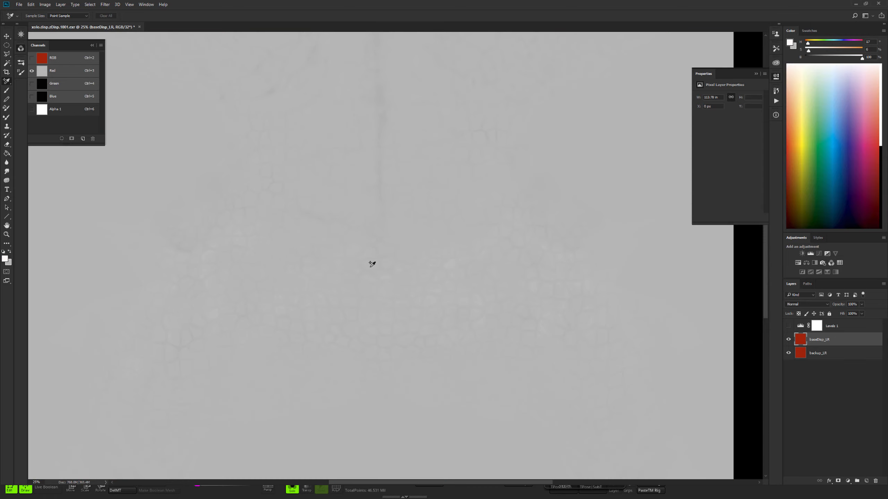
key("ctrl+l")
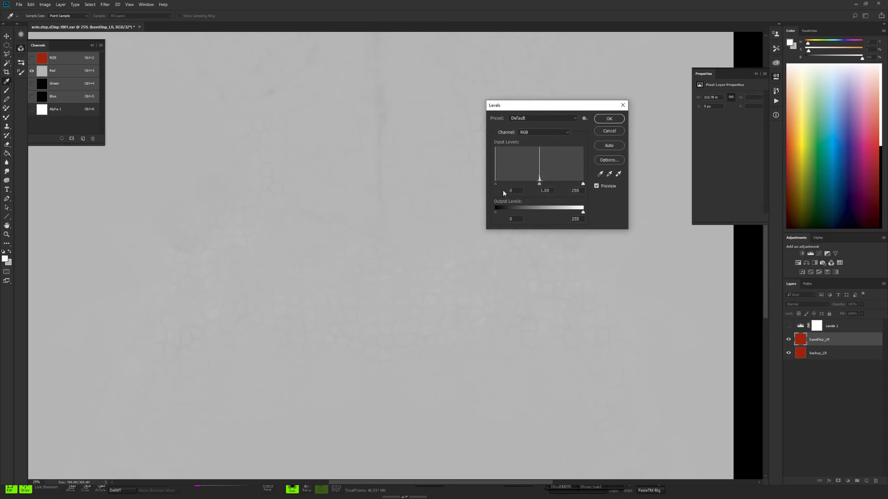
left_click_drag(495, 184, 515, 184)
left_click_drag(583, 184, 566, 184)
double_click(519, 191)
type("50")
key("Tab")
key("Tab")
type("55")
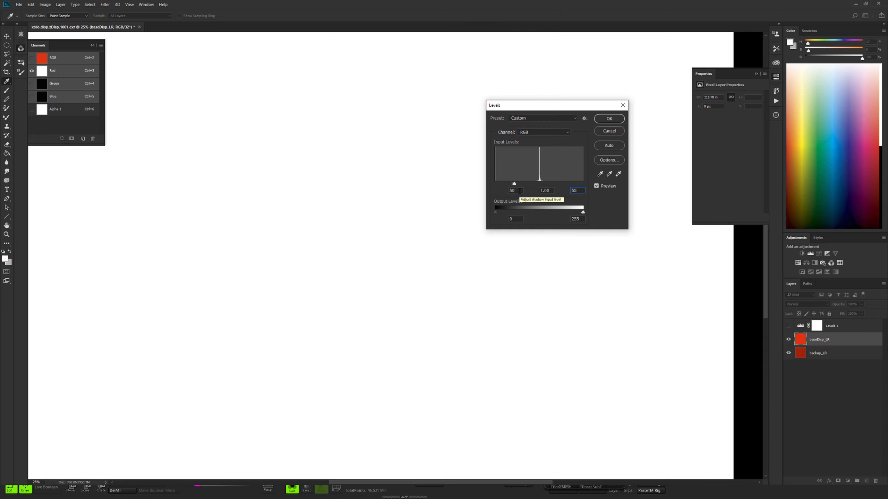
key("BackSpace")
key("BackSpace")
type("255")
type("20")
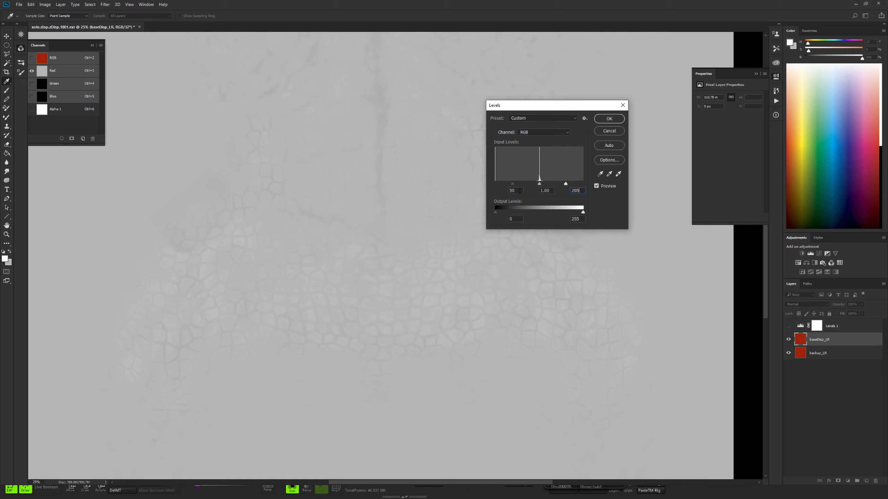
left_click_drag(567, 106, 422, 142)
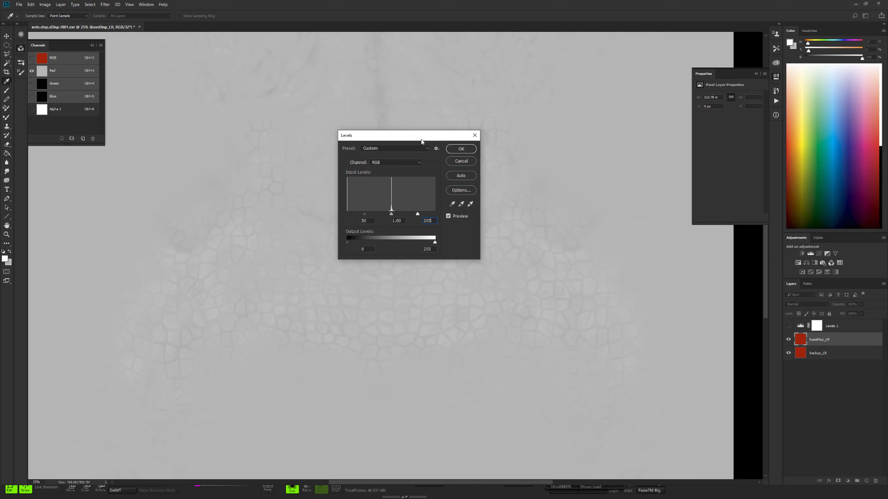
left_click_drag(422, 139, 460, 223)
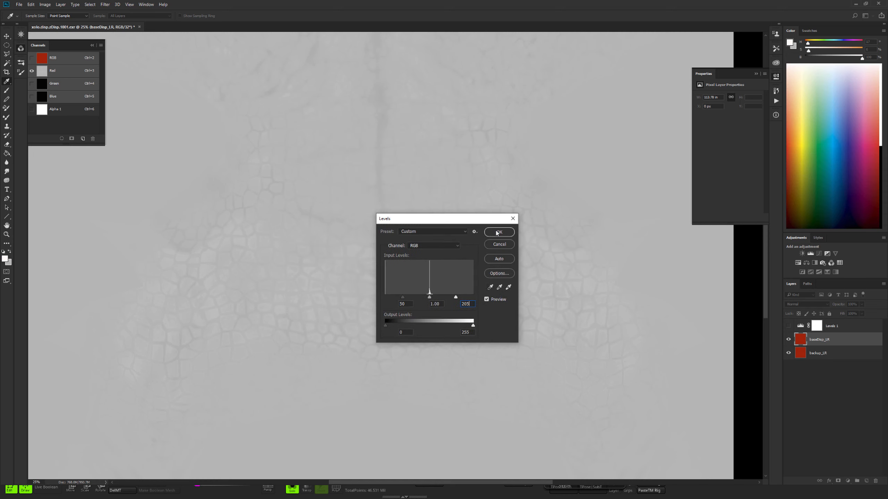
left_click(510, 244)
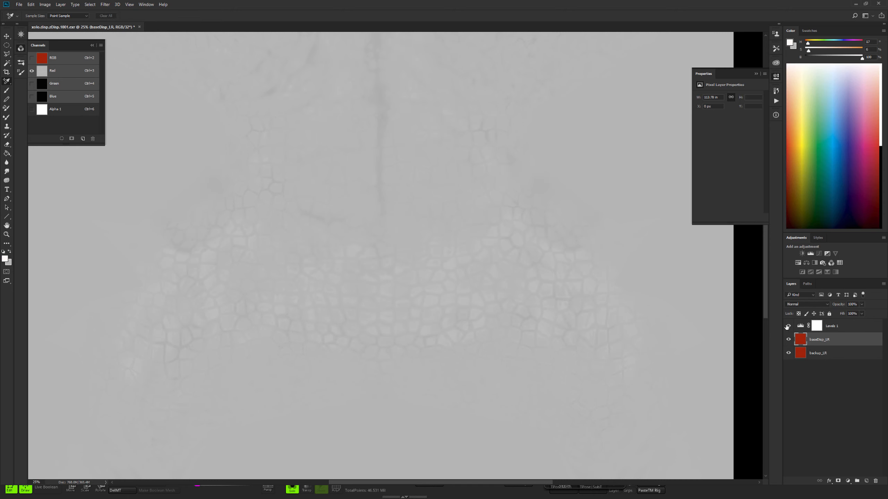
- Select the visible Levels 1 adjustment layer and turn off the green and blue channels to view only red
left_click(800, 326)
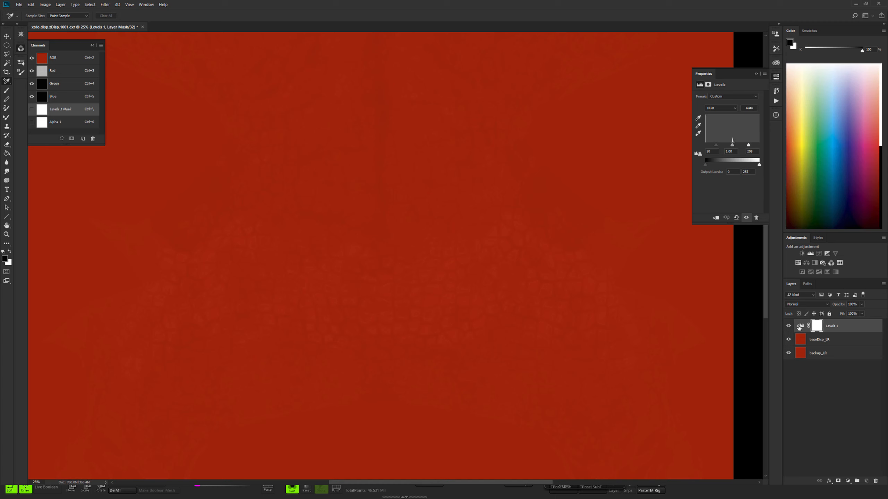
left_click(799, 326)
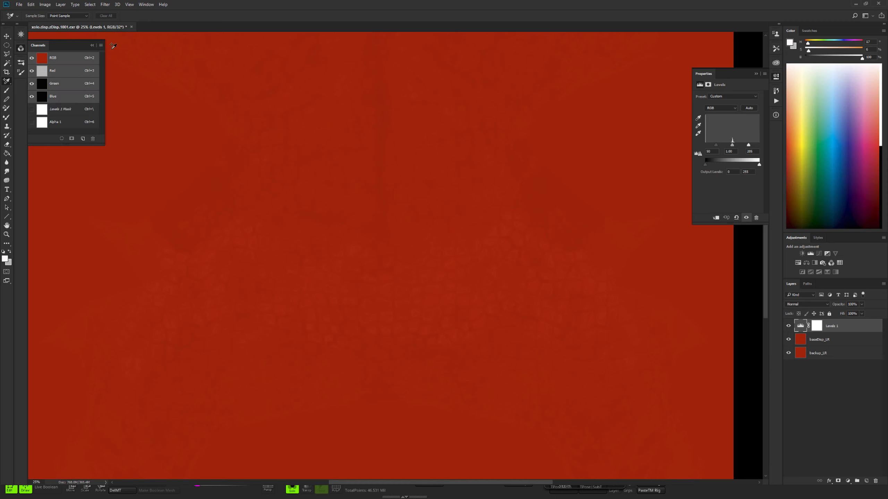
left_click(33, 86)
left_click(32, 97)
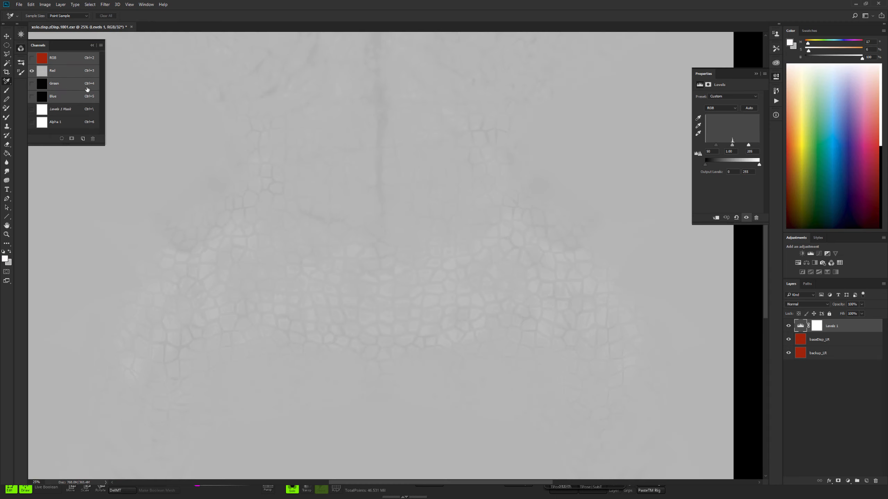
- Isolate the red channel and set the Levels 1 adjustment's input levels to 100 and 155
left_click(68, 69)
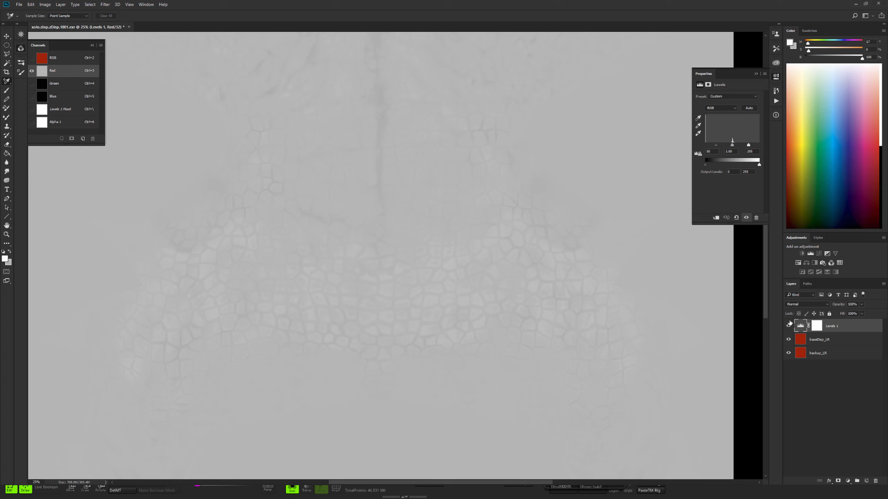
left_click(711, 151)
type("100")
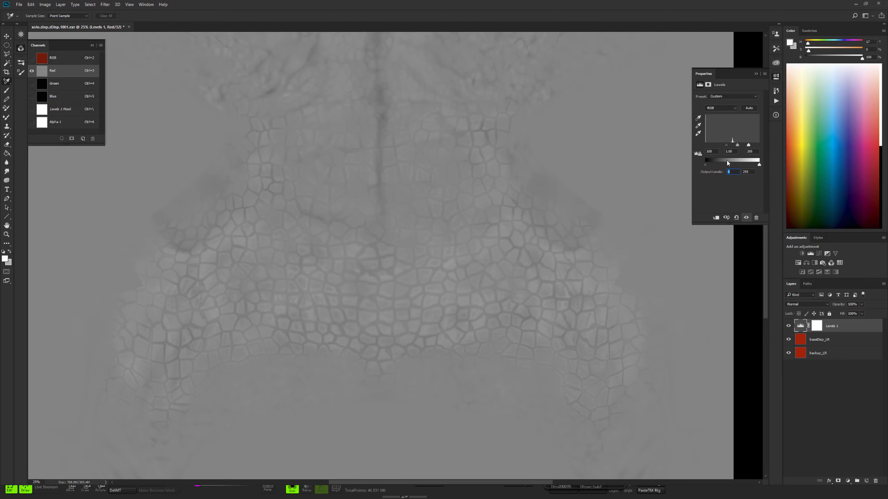
left_click(755, 151)
type("155")
key("Return")
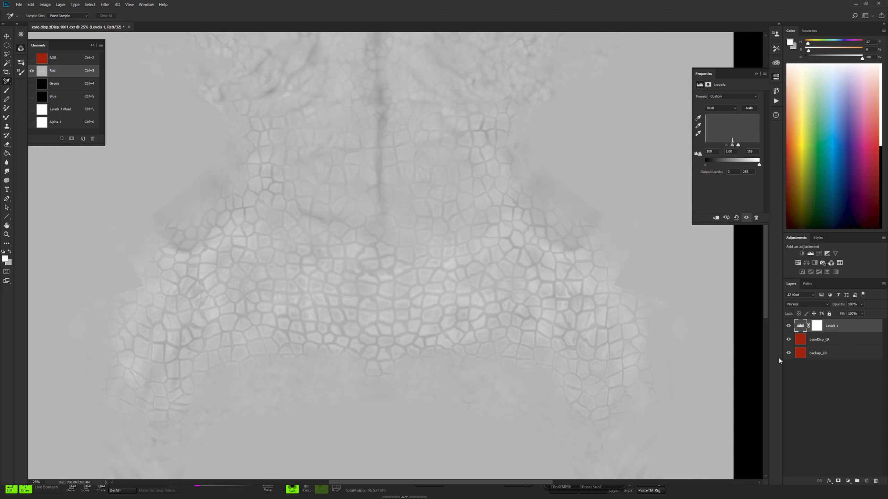
- Compare the scale detail's contrast with the Levels 1 adjustment hidden and shown
left_click(789, 326)
left_click(790, 328)
left_click(791, 327)
left_click(791, 327)
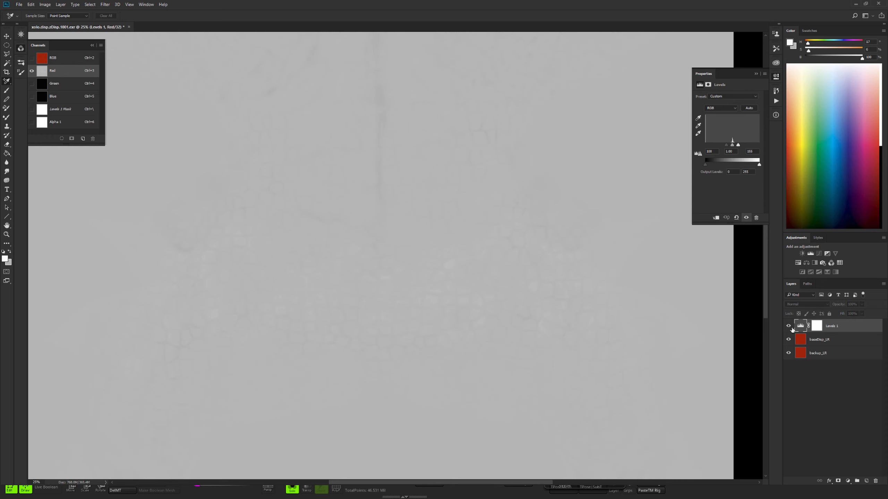
left_click(791, 328)
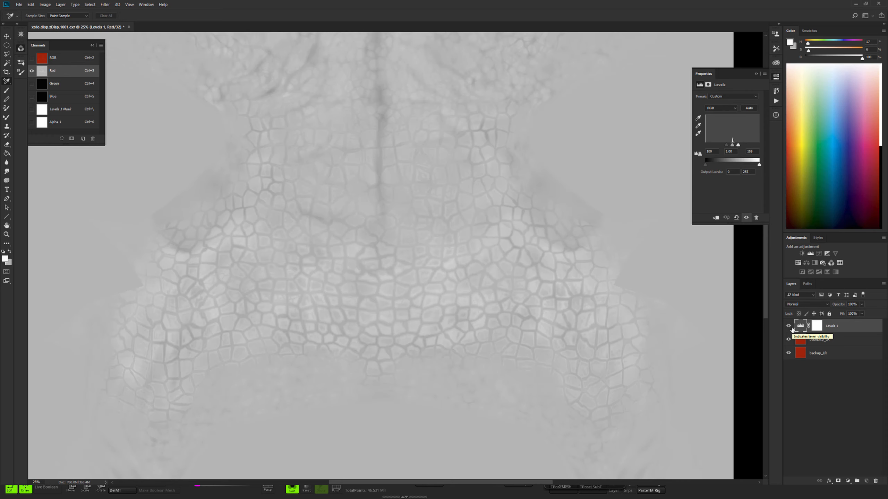
left_click(790, 328)
left_click(790, 328)
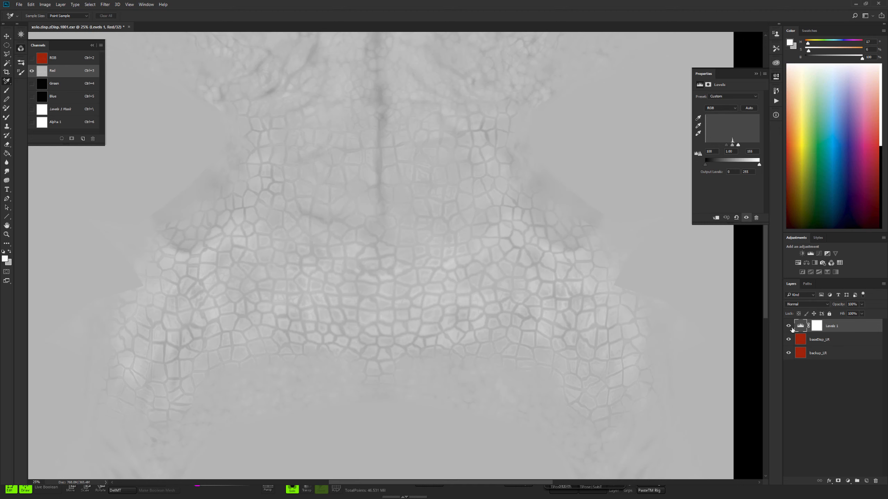
- Rename the Levels 1 adjustment layer to baseDisp_contrast_LVL and check its effect by switching its visibility off and on
double_click(832, 327)
type("baseDisp_contrast_LVL")
key("Return")
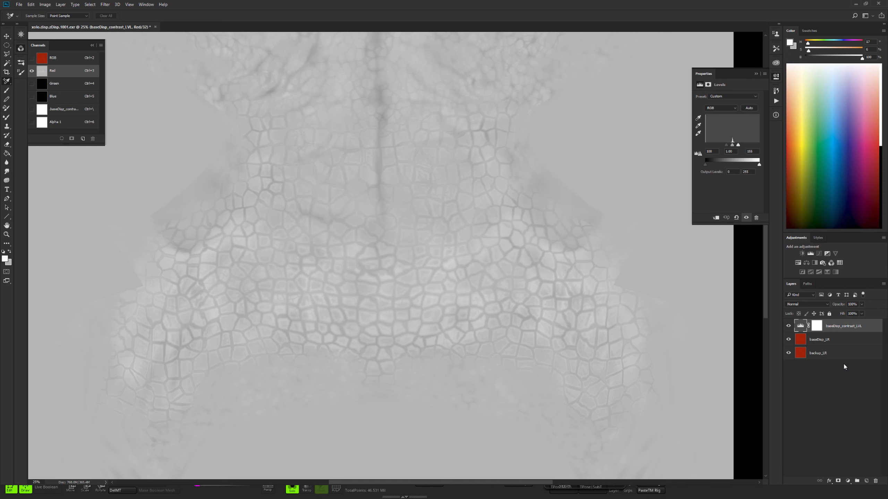
left_click(788, 326)
left_click(788, 326)
- Place xolo.anatomy.zDisp.1001.exr from the 05_photoshop folder into the document as the top layer at its original size
key("alt+Tab")
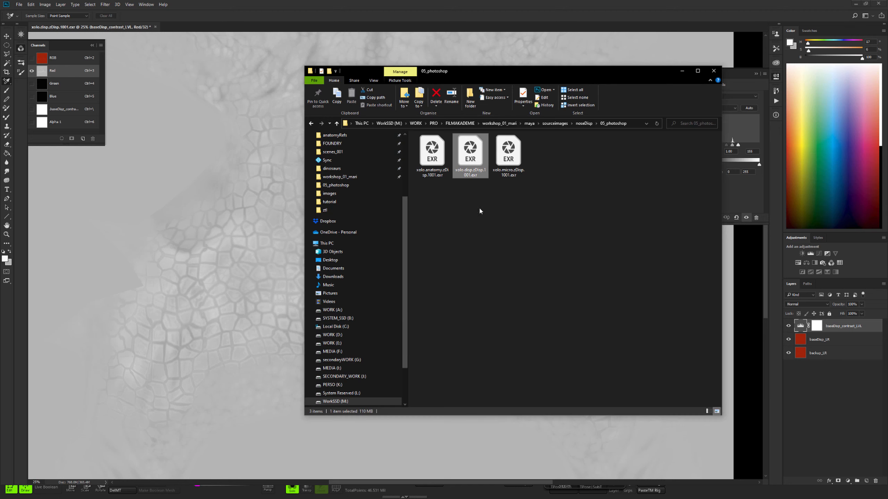
left_click(437, 170)
left_click_drag(470, 73, 887, 73)
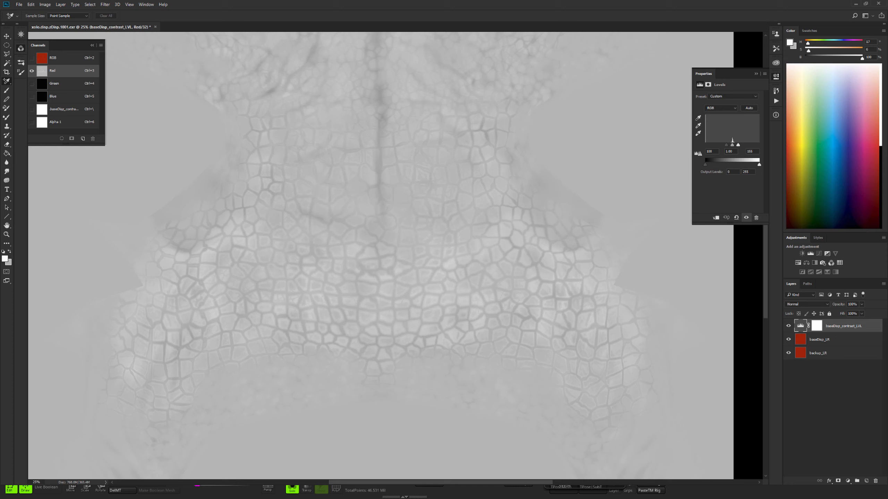
left_click_drag(211, 0, 212, 30)
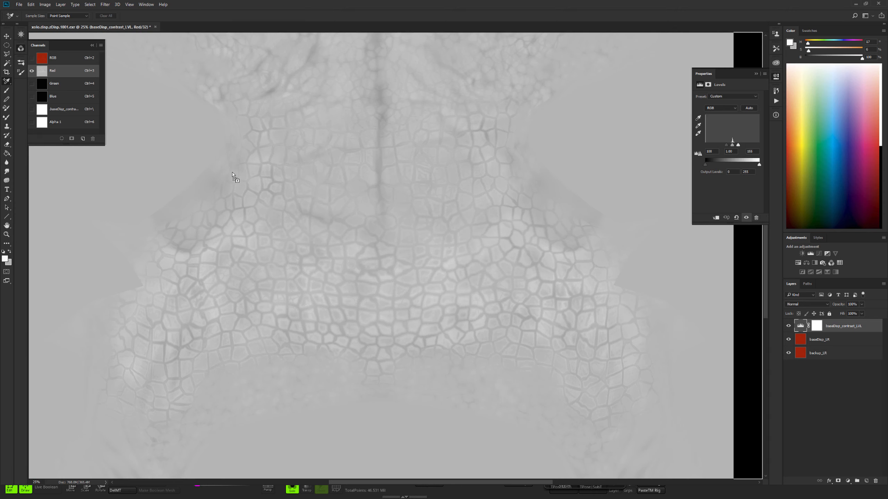
left_click(487, 215)
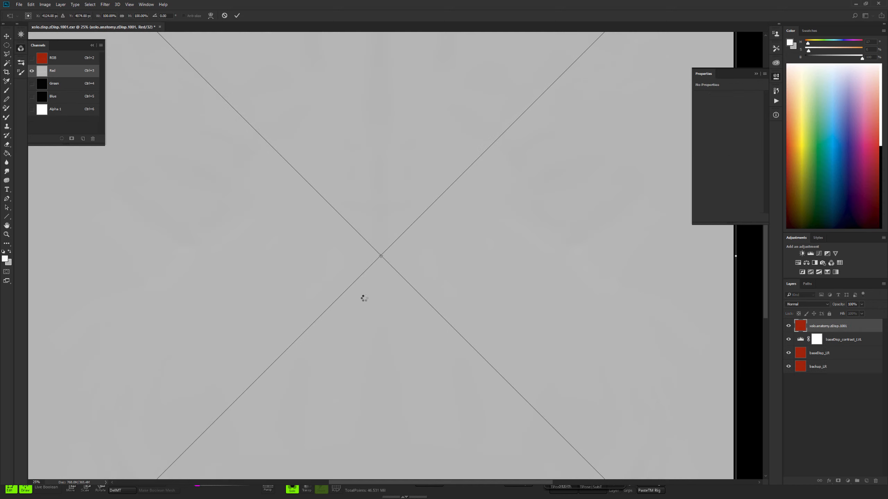
key("ctrl+minus")
left_click_drag(453, 268, 457, 269)
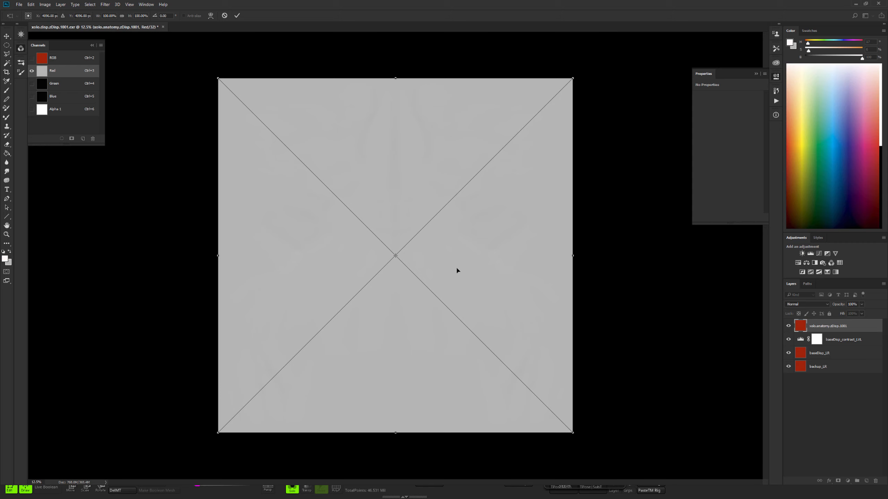
key("Return")
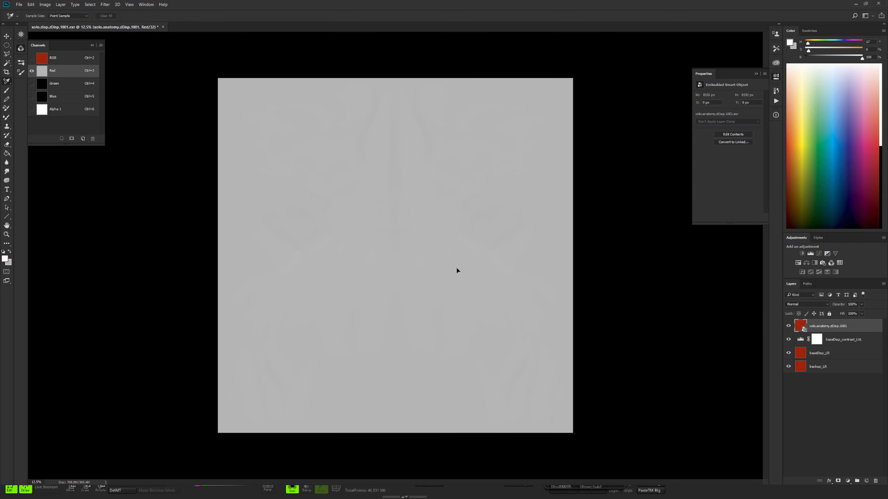
- Copy the baseDisp_contrast_LVL adjustment above the xolo.anatomy.zDisp.1001 layer and clip the copy to that layer
scroll(386, 206, "up", 2)
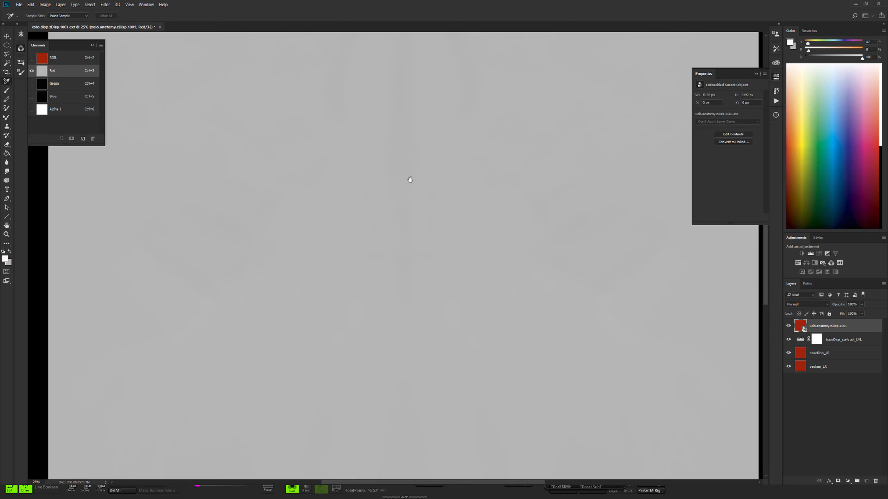
left_click_drag(410, 179, 391, 274)
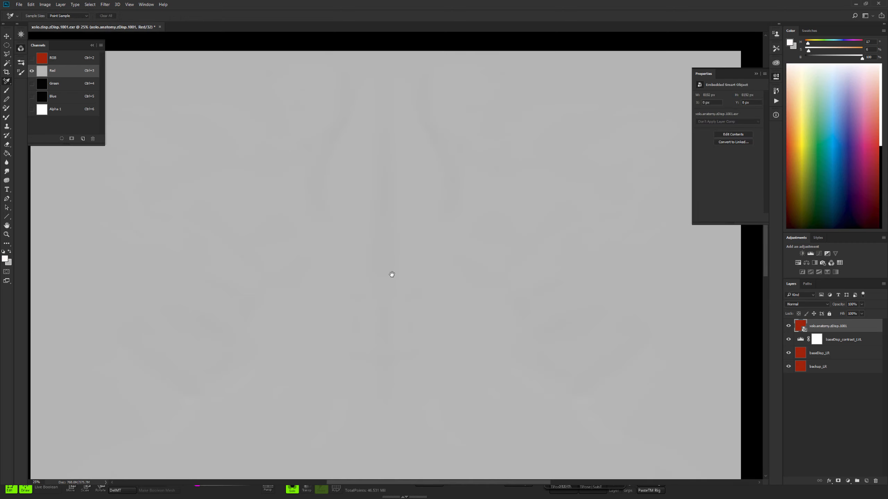
left_click(801, 340)
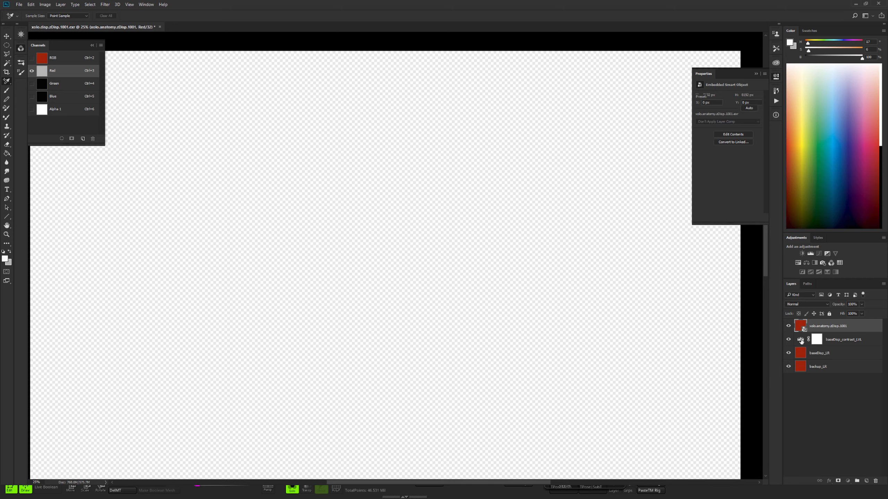
left_click_drag(800, 340, 800, 324)
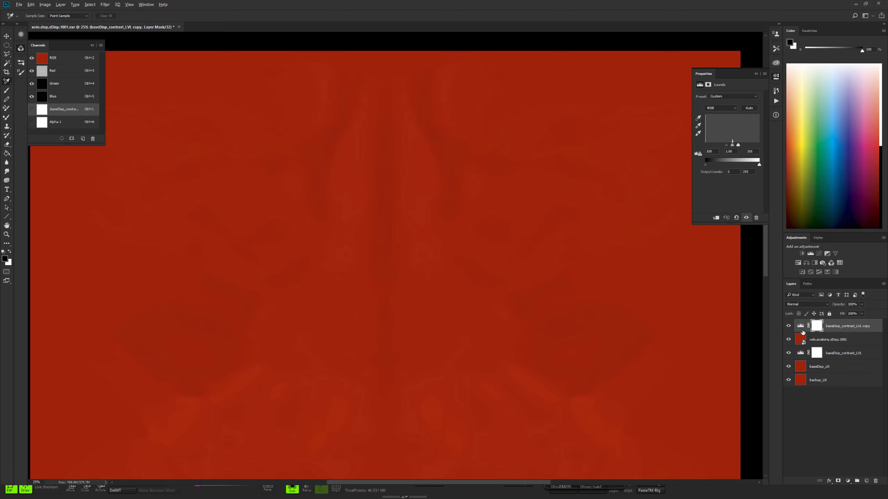
left_click(804, 333, "alt")
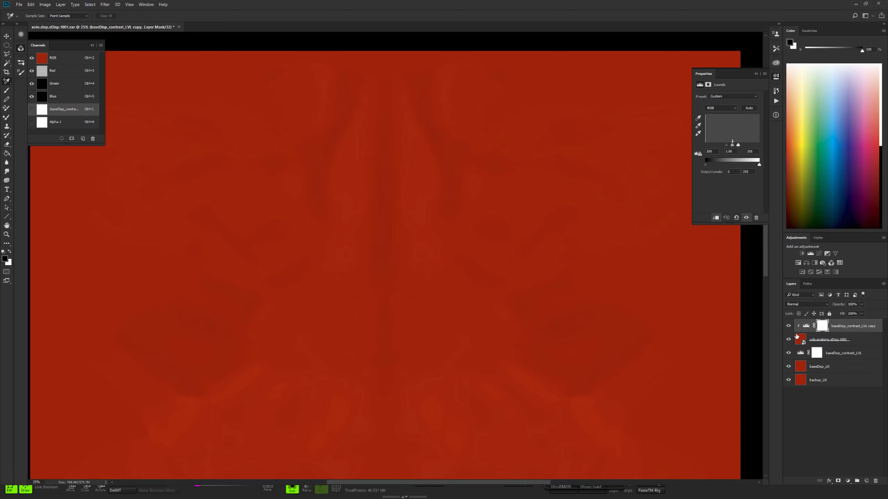
- View only the red channel of the anatomy layer and compare it with the clipped Levels copy hidden and shown
left_click(800, 341)
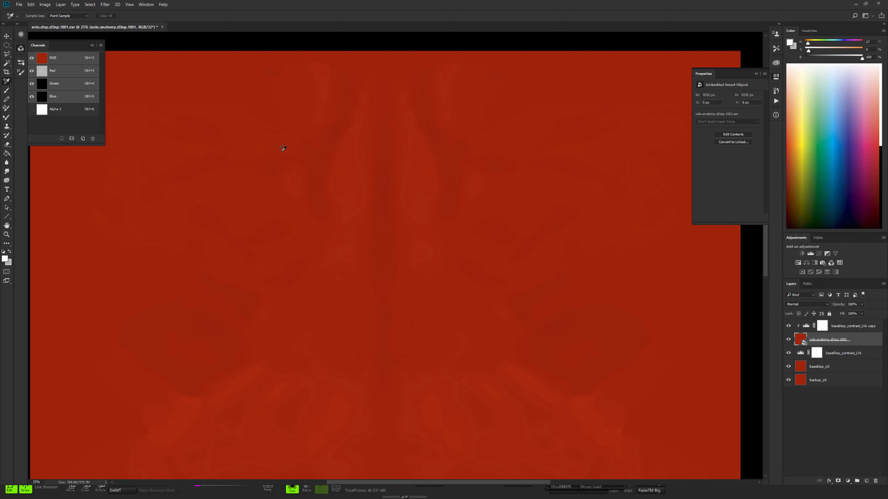
left_click(57, 71)
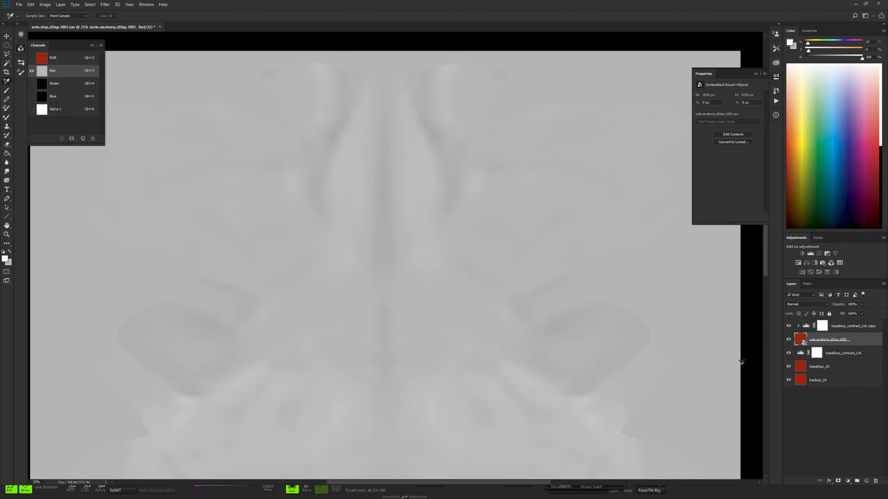
left_click(788, 326)
left_click(788, 325)
- Rename the clipped Levels copy to lowFrequency_contrast_LVL, widening the layer list to read the full name
double_click(846, 326)
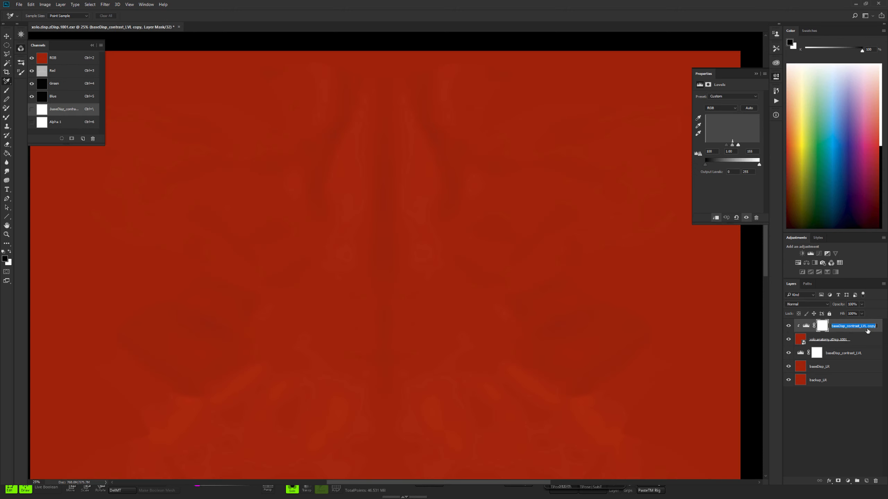
left_click(842, 326)
left_click_drag(845, 326, 808, 323)
type("lowFrequency")
key("Return")
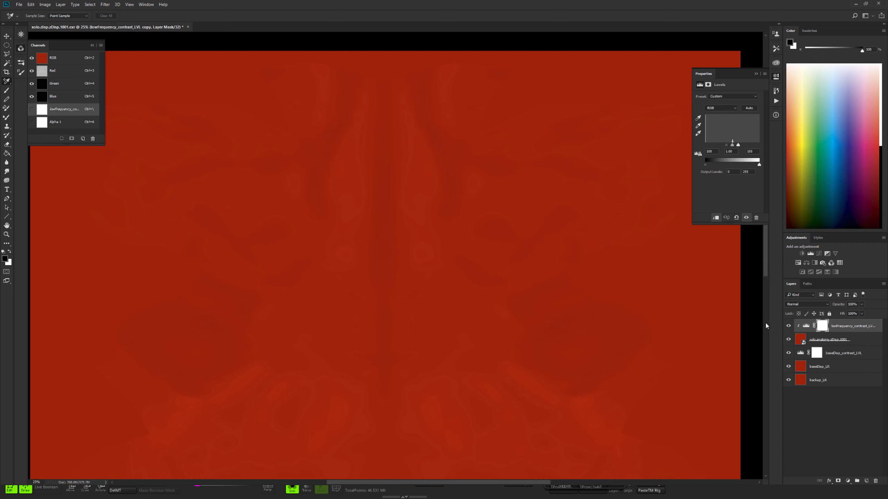
mouse_move(770, 324)
left_mouse_down()
mouse_move(725, 319)
mouse_move(697, 332)
left_mouse_up()
double_click(837, 327)
double_click(837, 326)
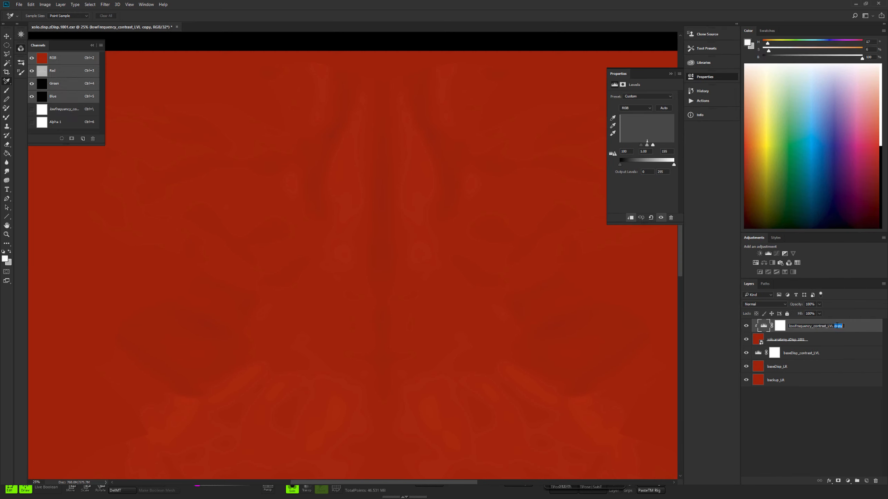
key("BackSpace")
key("BackSpace")
key("Return")
- Set the xolo.anatomy.zDisp.1001 layer's blend mode to Subtract
left_click(782, 344)
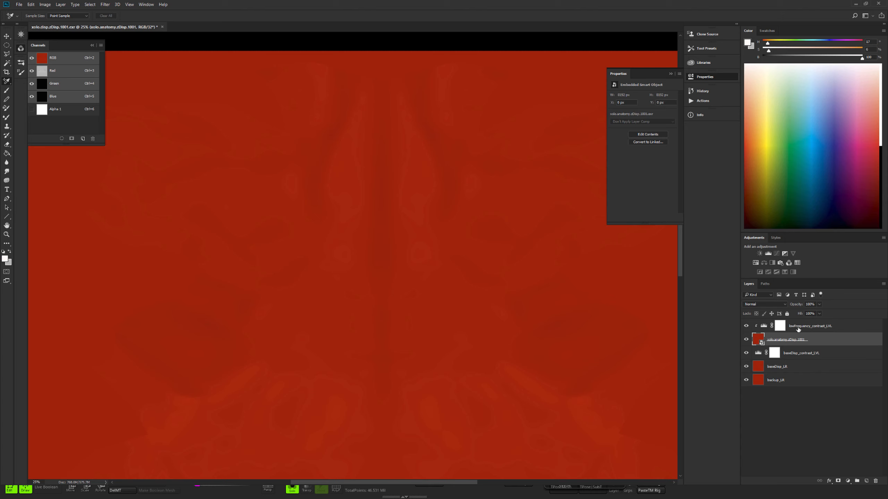
left_click(760, 304)
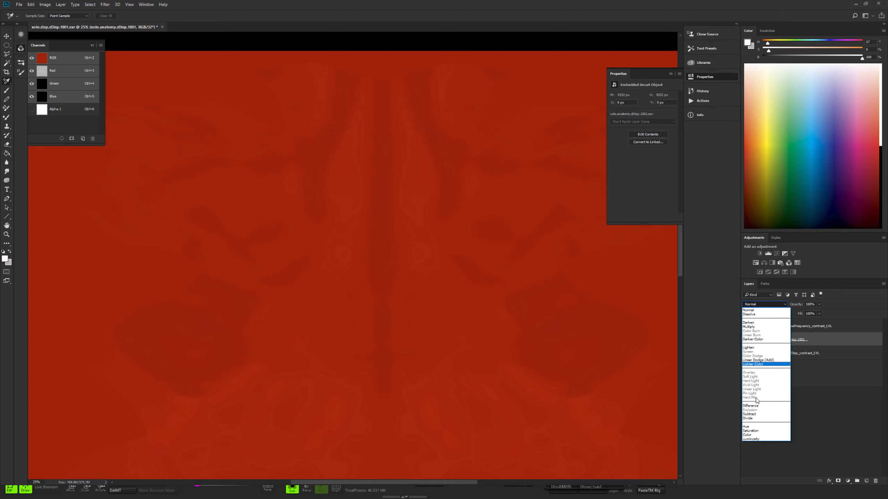
left_click(759, 414)
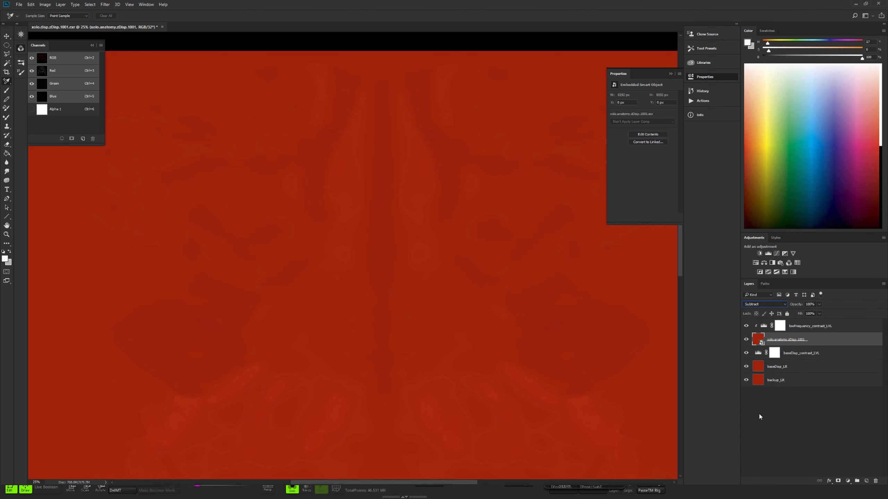
- Examine the scale detail up close and across the whole nose with the subtracted anatomy layer hidden and shown
left_click(745, 340)
left_click(745, 340)
left_click(745, 340)
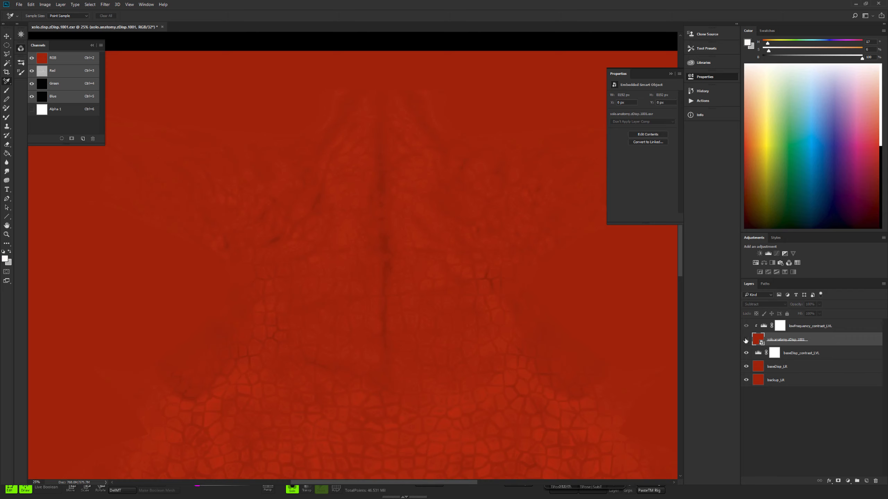
left_click(745, 340)
left_click_drag(466, 269, 388, 161)
left_click(310, 307, "ctrl")
left_click(310, 308, "ctrl")
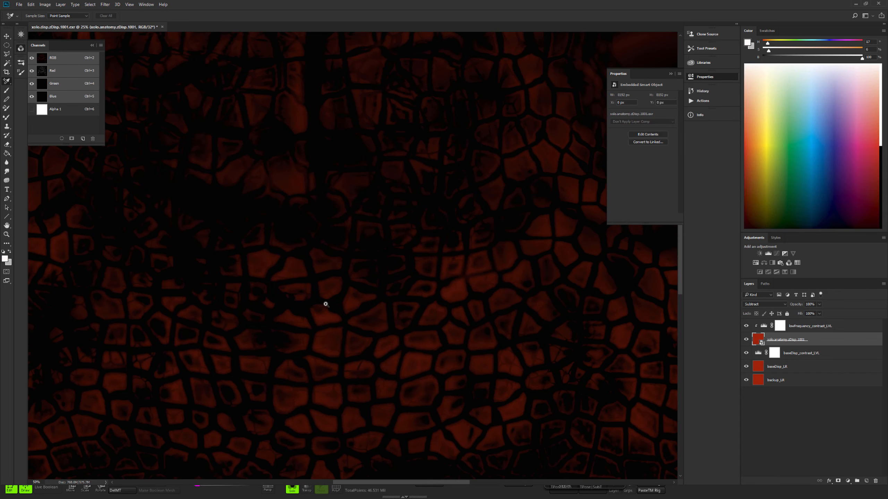
left_click(341, 303, "ctrl")
left_click_drag(341, 303, 406, 212)
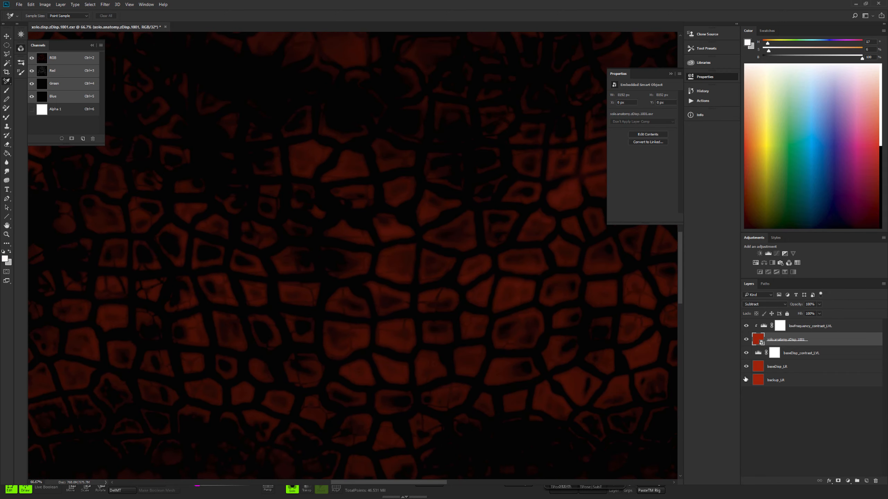
left_click(745, 340)
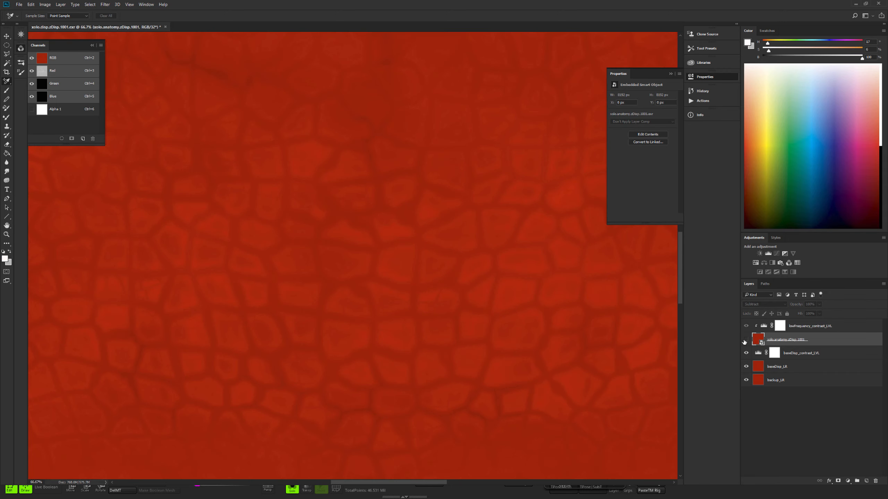
left_click(745, 340)
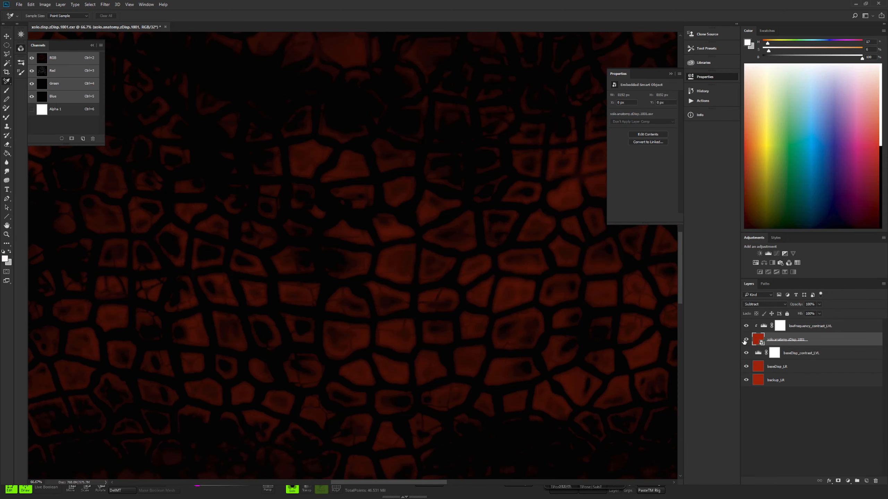
scroll(536, 324, "down", 3)
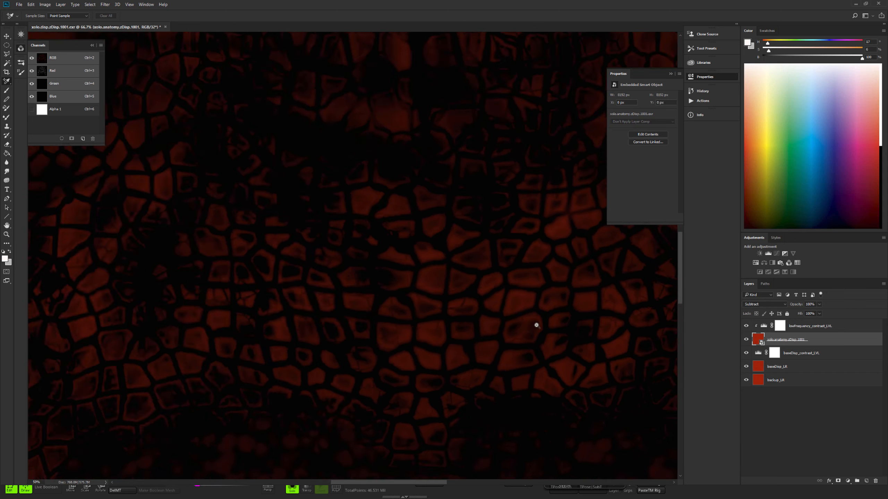
left_click(457, 170)
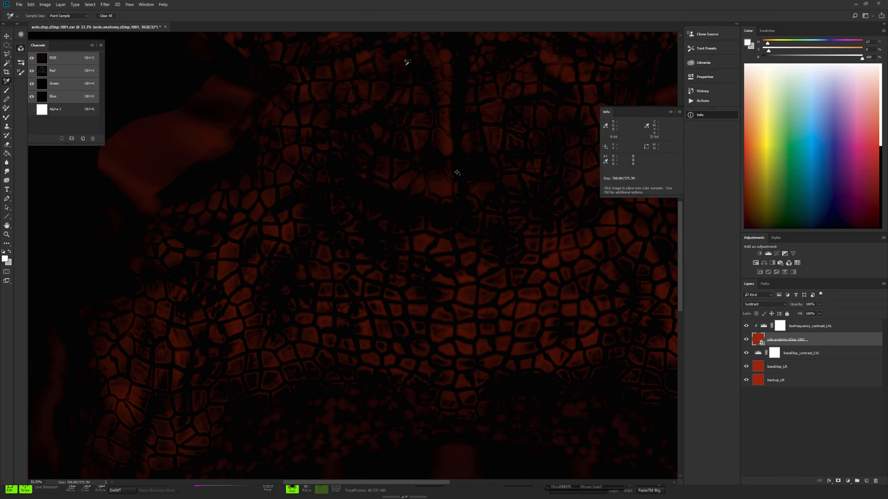
left_click_drag(499, 254, 413, 265)
scroll(464, 259, "down", 2)
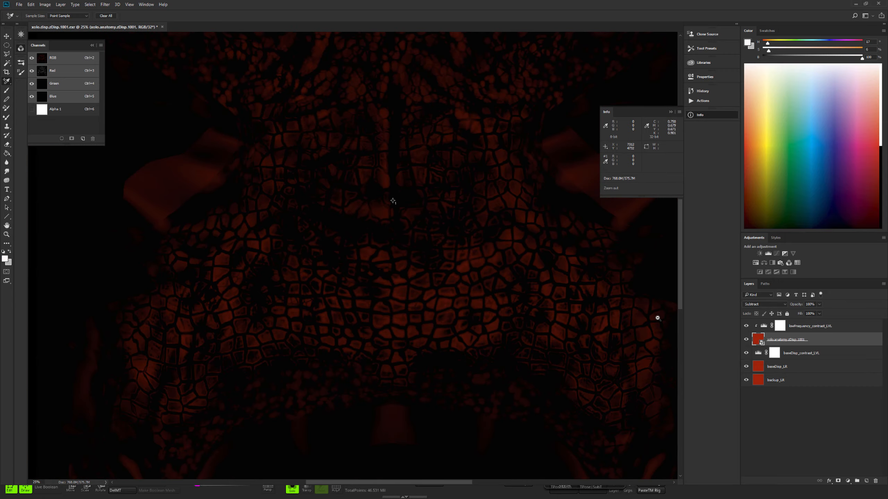
left_click_drag(561, 283, 431, 272)
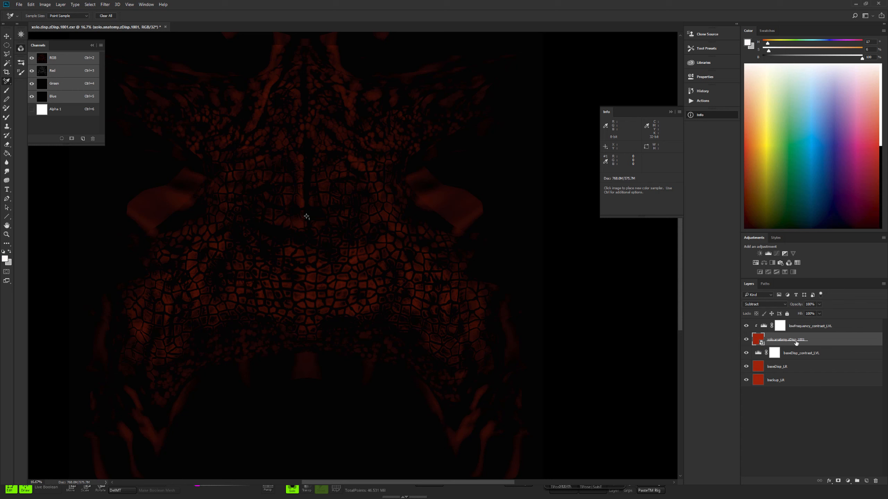
- Group the lowFrequency_contrast_LVL and xolo.anatomy.zDisp.1001 layers and name the group lowFrequency_removal_GRP
left_click(769, 329)
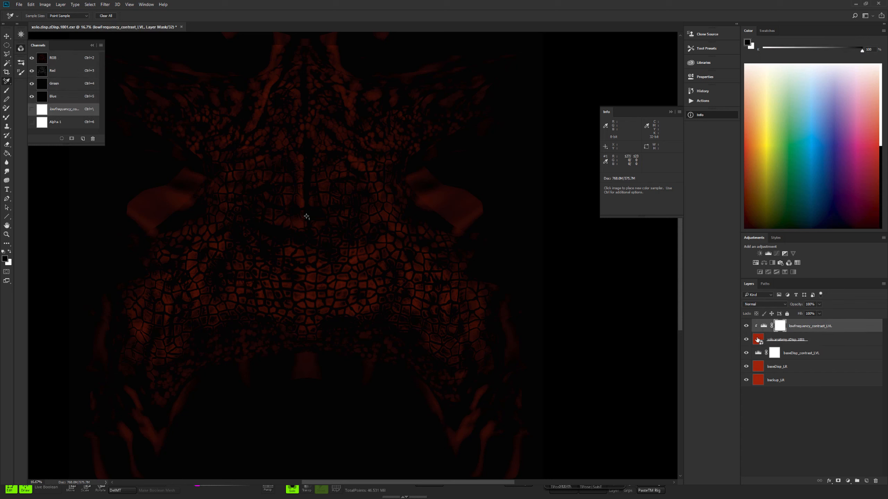
left_click(759, 341)
left_click(765, 328, "shift")
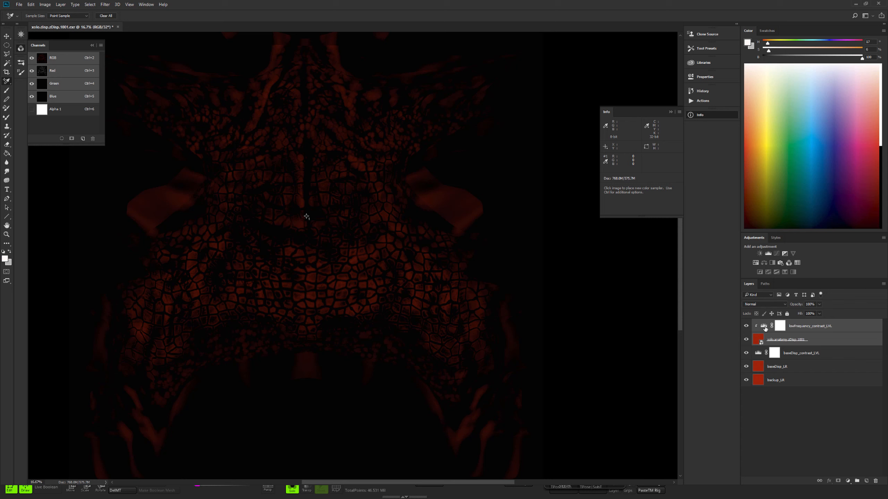
key("ctrl+g")
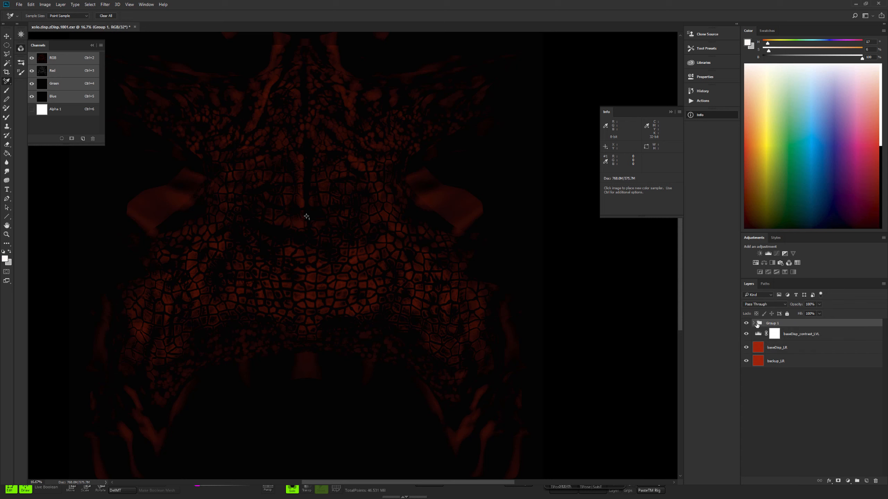
double_click(773, 324)
type("lowFrequency_rem")
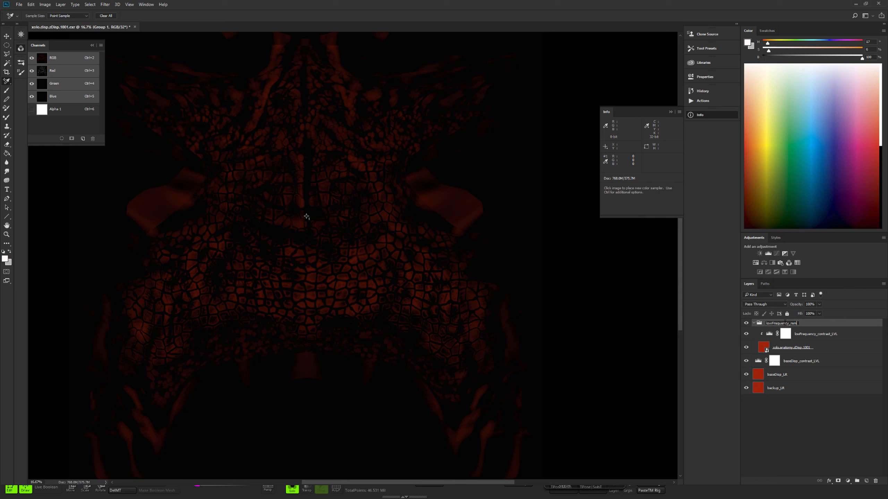
type("oval_GRP")
key("Return")
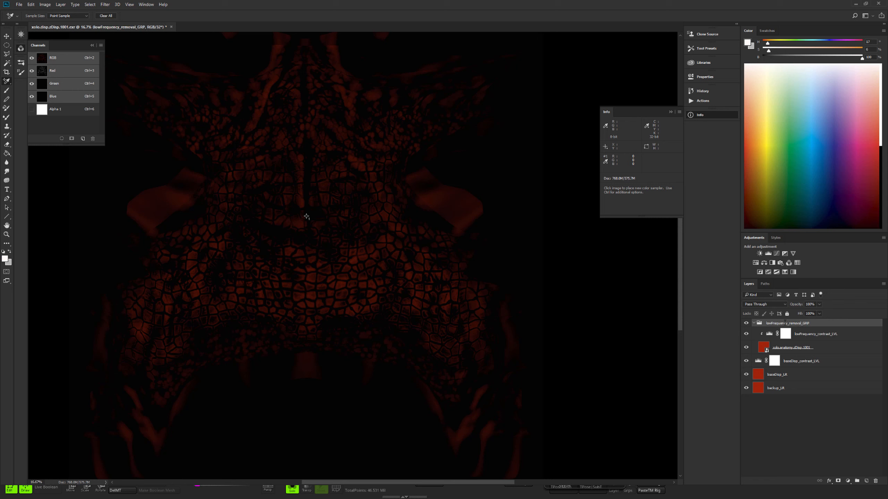
- Add an Exposure adjustment above lowFrequency_contrast_LVL inside the group and set its Offset to 0.50
double_click(768, 338)
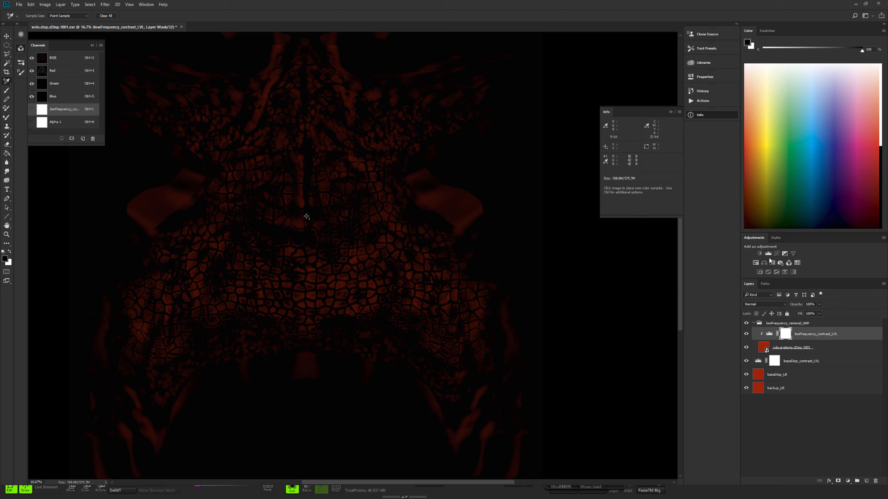
left_click(784, 257)
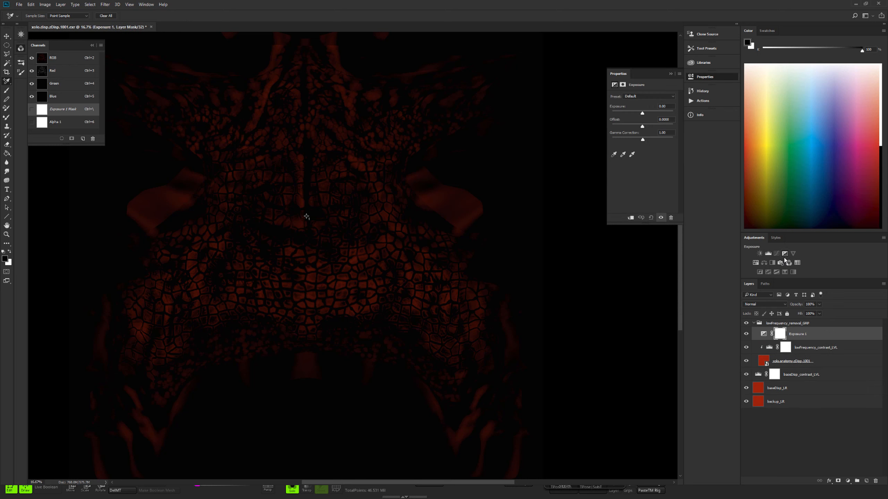
left_click(764, 334)
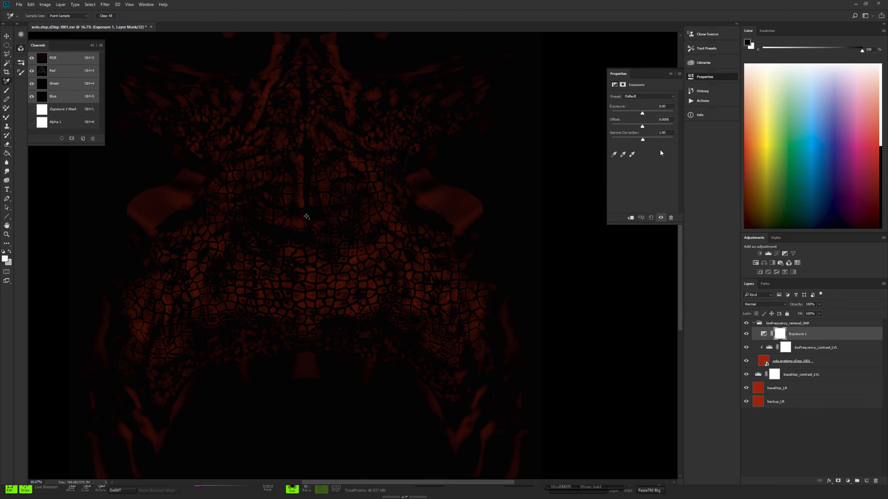
left_click_drag(670, 120, 664, 120)
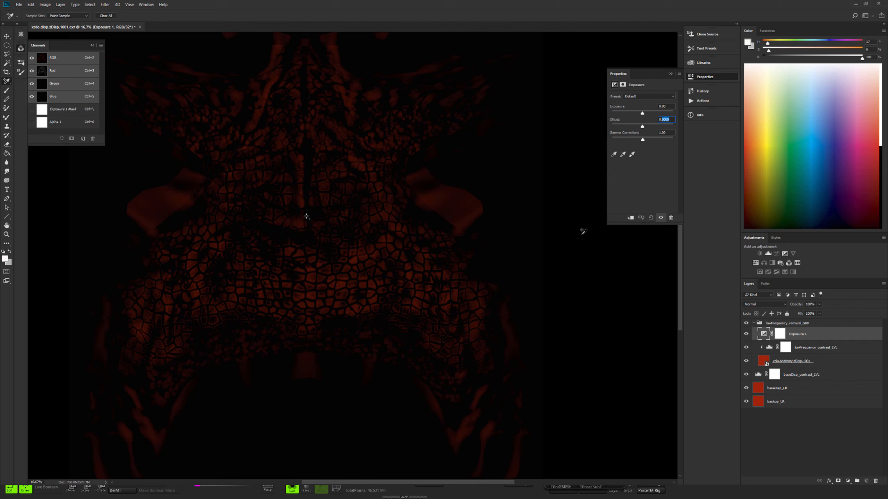
type("0.50")
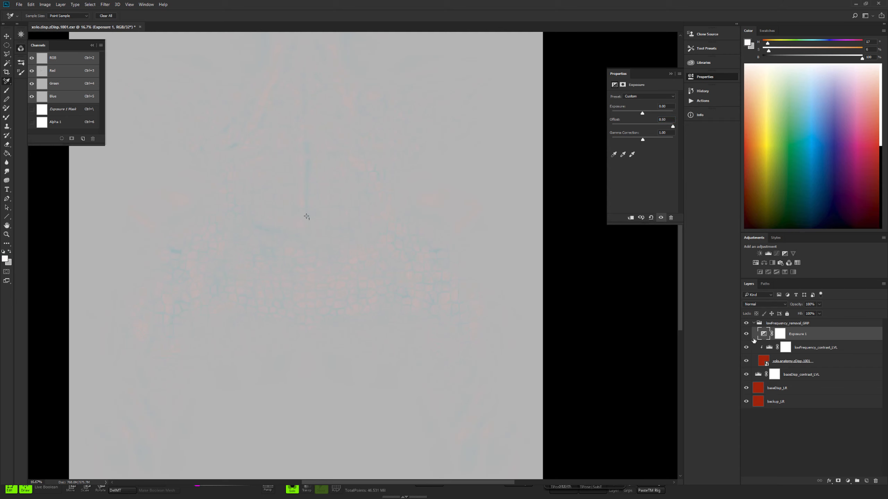
- View only the red channel and rename the Exposure adjustment layer to offset_05_OFF
left_click(60, 71)
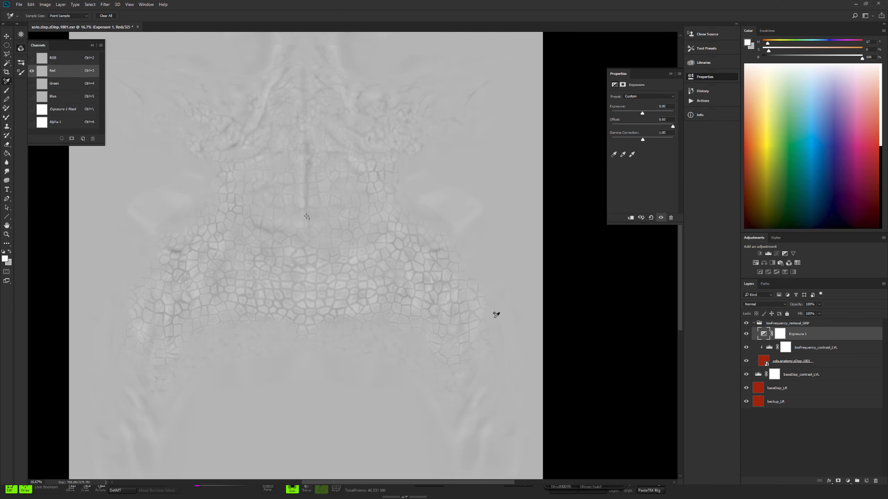
scroll(258, 255, "up", 2)
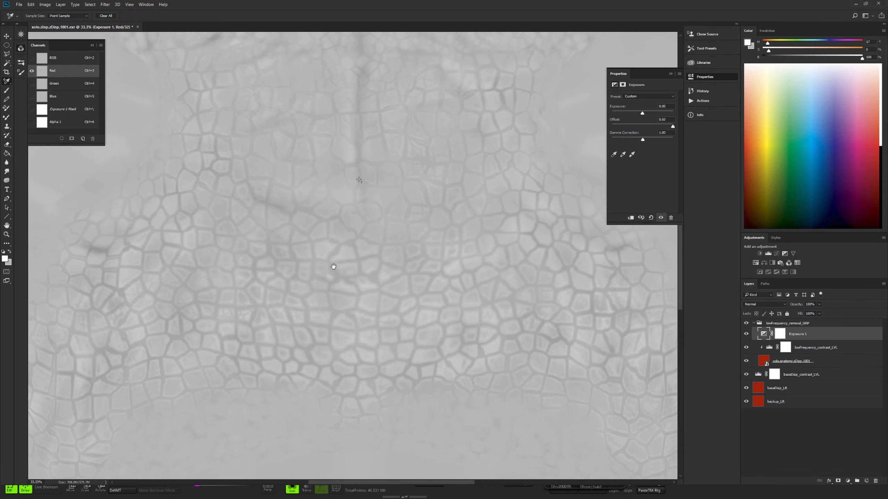
double_click(800, 334)
type("pc")
key("Return")
- Compare the red channel with lowFrequency_removal_GRP hidden and shown, and examine the scale detail up close
left_click(745, 323)
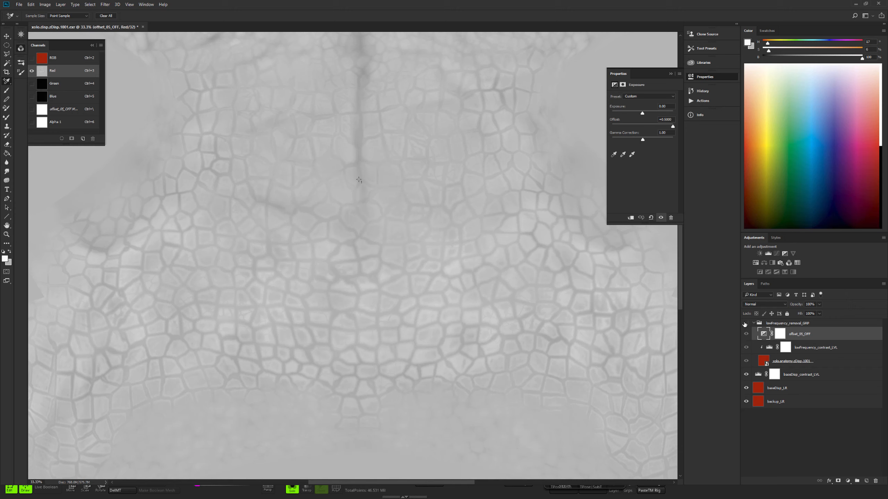
left_click(745, 324)
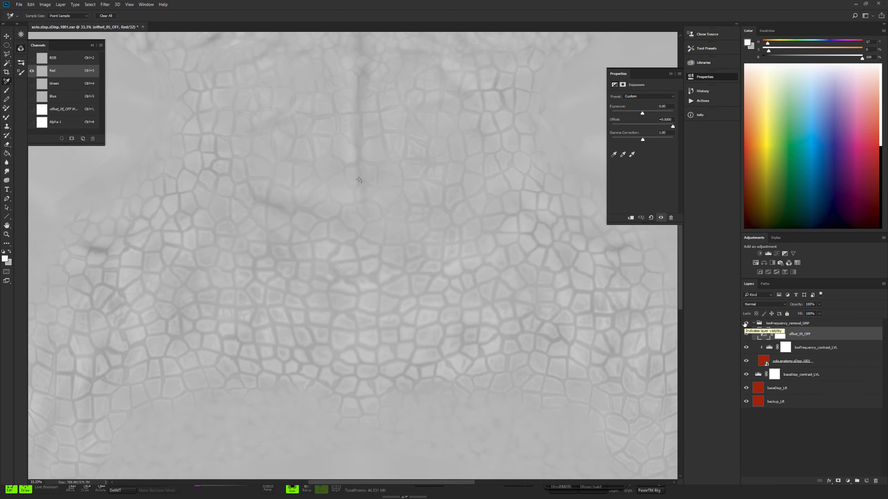
scroll(441, 280, "down", 1)
scroll(441, 280, "down", 2)
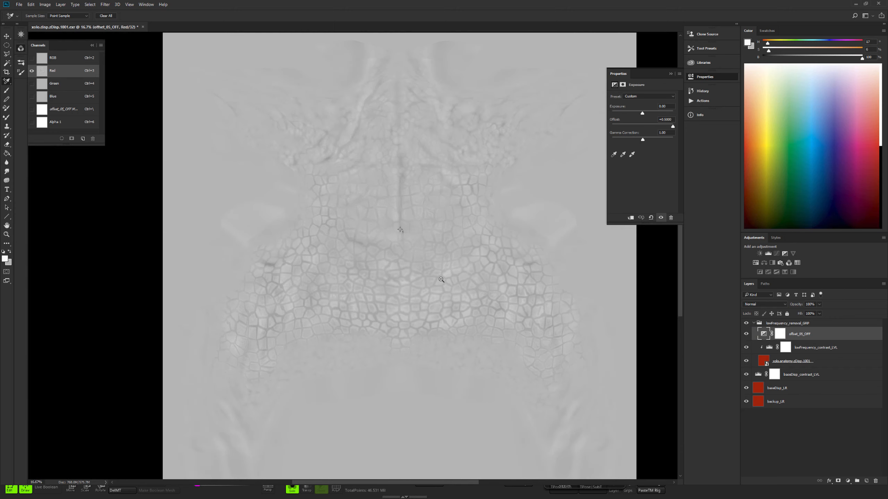
scroll(339, 263, "up", 1)
scroll(339, 262, "up", 1)
left_click_drag(451, 294, 310, 330)
left_click_drag(446, 363, 519, 277)
scroll(344, 285, "up", 1)
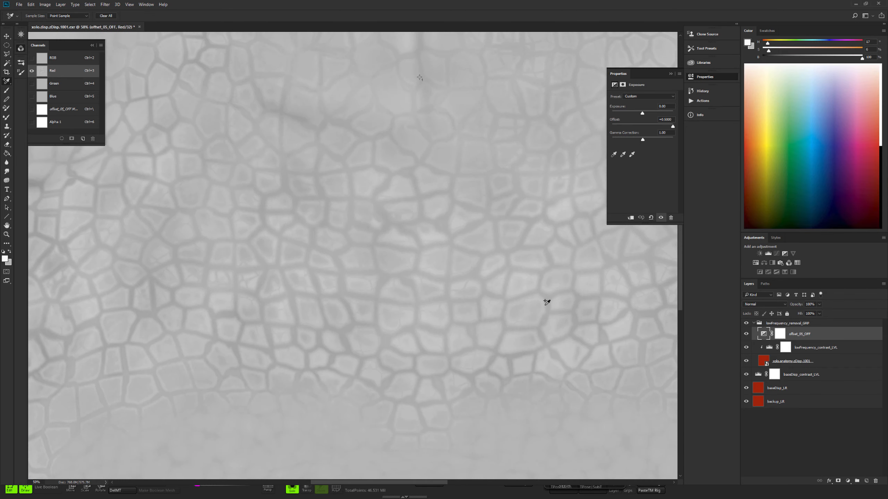
scroll(503, 290, "down", 1)
- Fade the opacity of lowFrequency_removal_GRP to 0% to compare the scales with and without the low-frequency removal
left_click(819, 304)
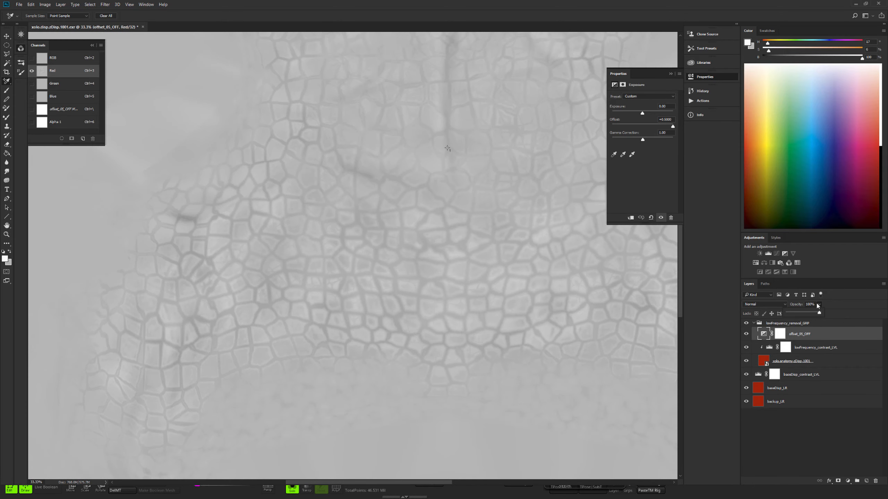
mouse_move(820, 313)
left_mouse_down()
mouse_move(784, 315)
mouse_move(822, 314)
left_mouse_up()
left_click(793, 323)
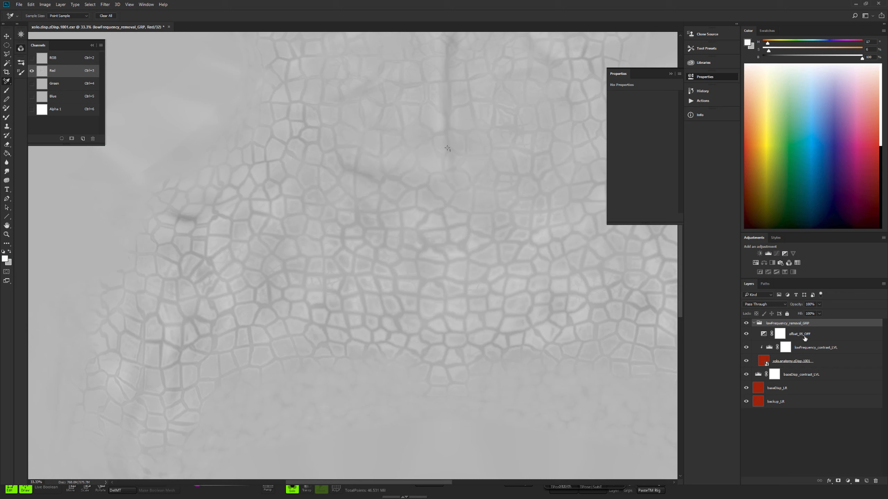
left_click(817, 305)
left_click_drag(820, 313, 784, 316)
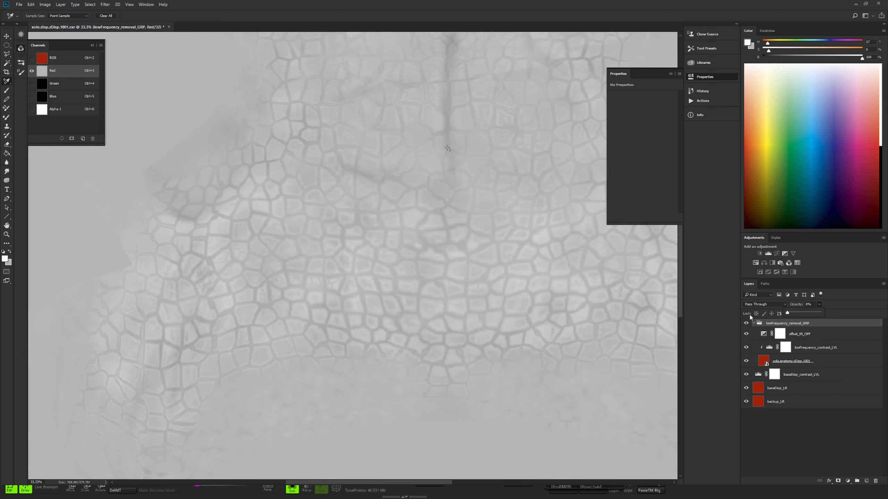
left_click_drag(806, 325, 817, 326)
left_click_drag(818, 315, 776, 310)
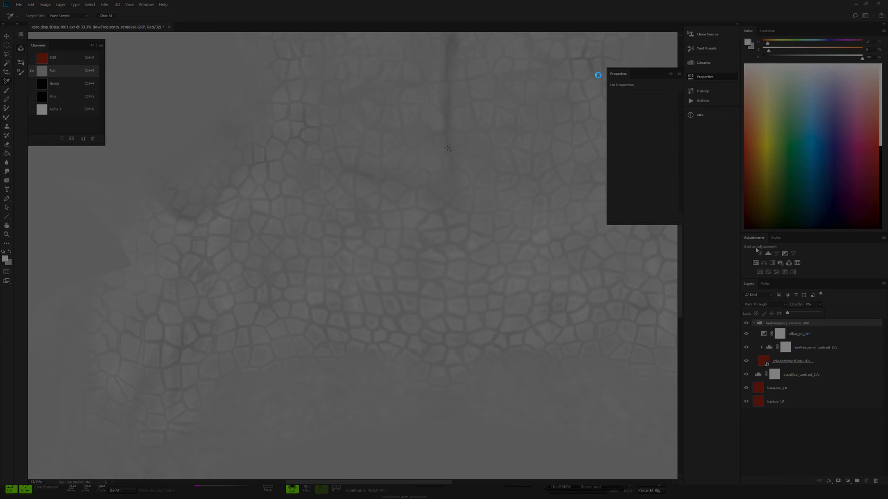
- Mark the curved band of large scales with red strokes on a temporary screen capture and discard the capture
left_click_drag(652, 50, 57, 478)
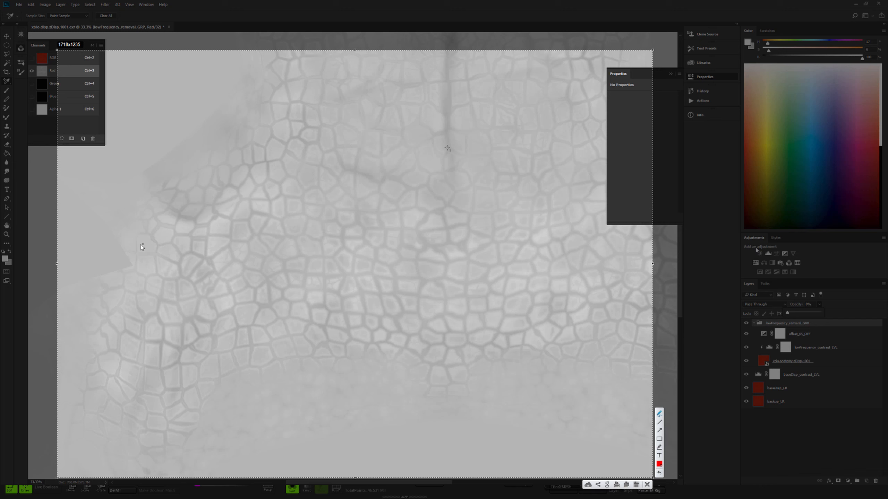
left_click_drag(171, 229, 226, 364)
left_click_drag(192, 218, 261, 343)
mouse_move(225, 211)
left_mouse_down()
mouse_move(297, 319)
mouse_move(244, 203)
mouse_move(305, 299)
left_mouse_up()
left_click_drag(259, 185, 345, 289)
left_click_drag(334, 218, 367, 303)
left_click_drag(378, 235, 392, 323)
left_click_drag(428, 232, 440, 339)
left_click_drag(489, 238, 492, 319)
left_click_drag(522, 230, 537, 307)
left_click_drag(578, 227, 579, 316)
left_click_drag(606, 249, 610, 308)
left_click_drag(639, 250, 633, 348)
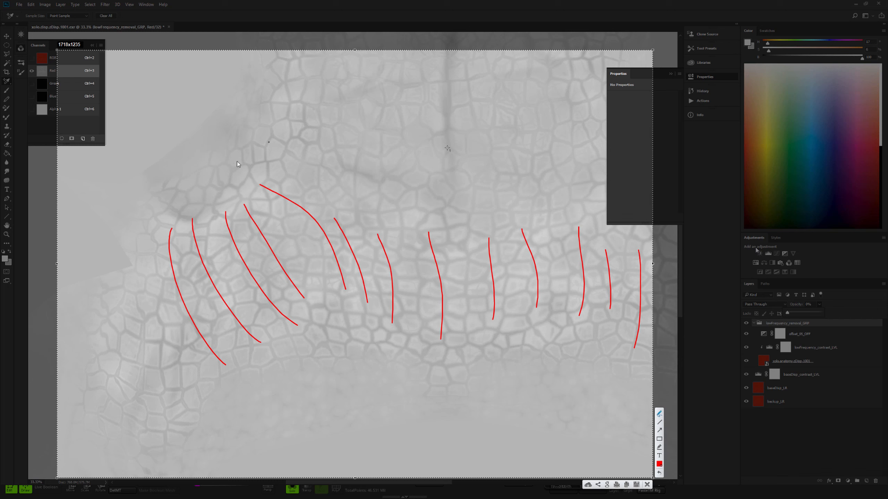
left_click_drag(155, 271, 221, 387)
left_click_drag(119, 318, 193, 403)
left_click_drag(95, 362, 171, 421)
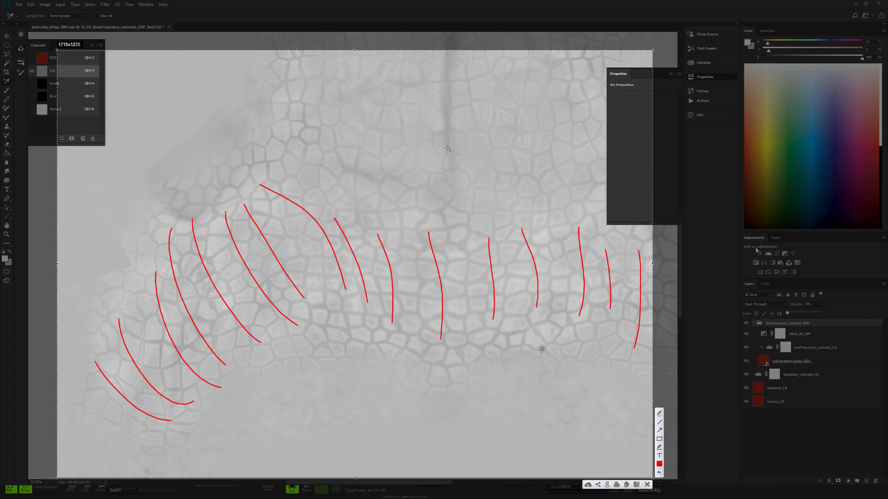
key("Escape")
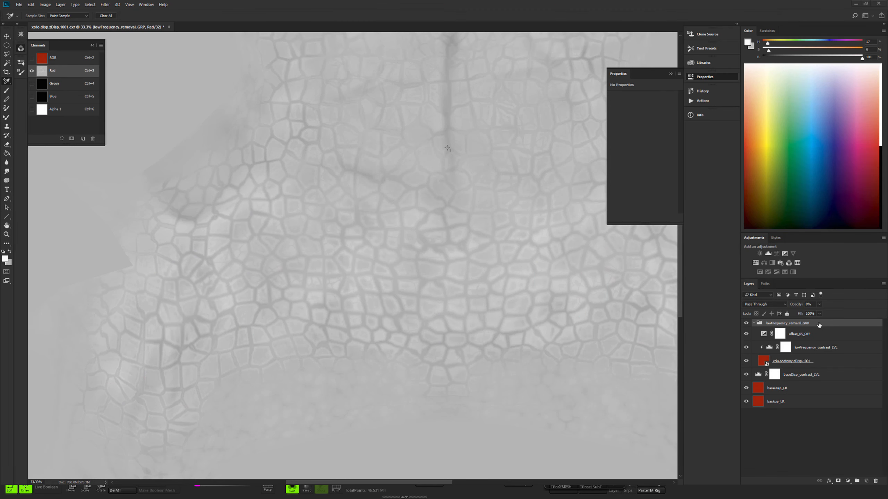
- View only the red channel again and set the opacity of lowFrequency_removal_GRP to 100%
left_click(819, 305)
left_click(764, 361)
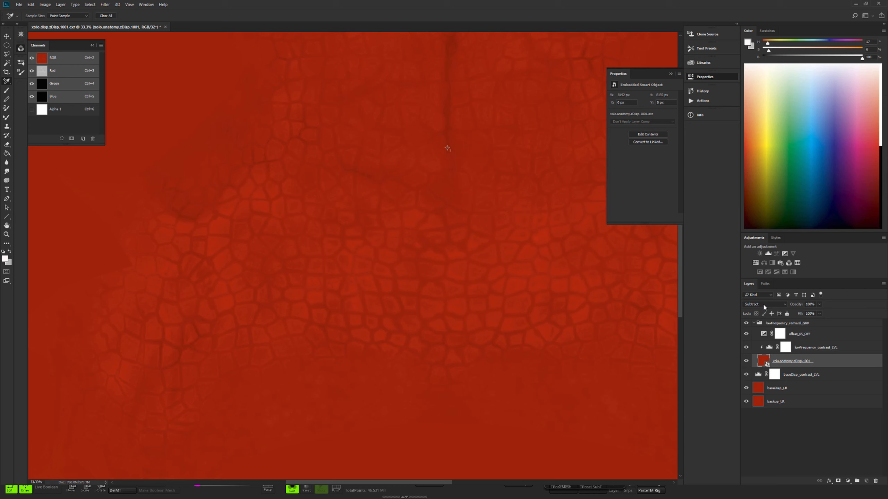
left_click(819, 322)
left_click(819, 305)
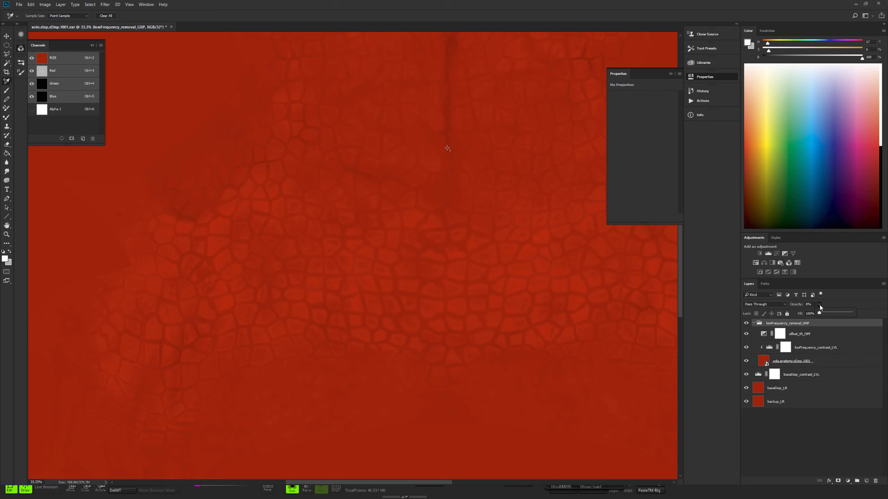
left_click(779, 324)
left_click(63, 70)
left_click(819, 304)
left_click_drag(817, 313, 871, 321)
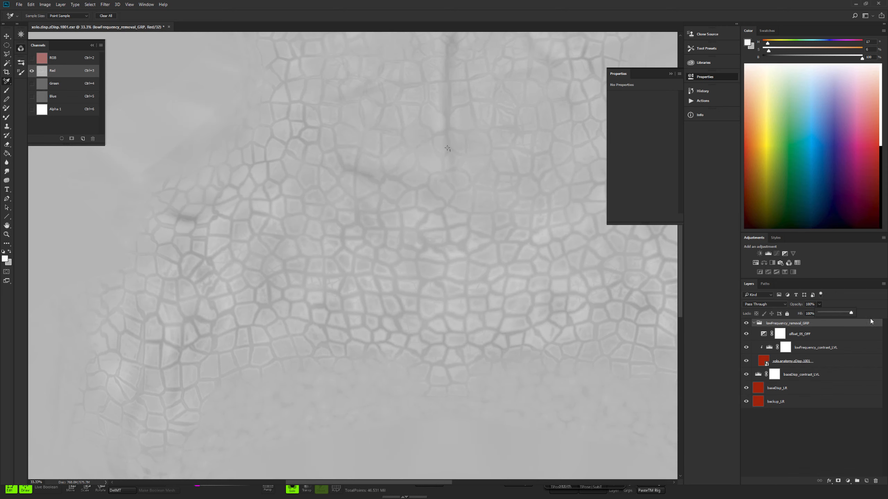
- Examine the scales around the nostril and across the whole nose with the low-frequency removal fully applied
left_click(345, 221)
scroll(337, 224, "down", 1)
left_click(276, 227, "alt")
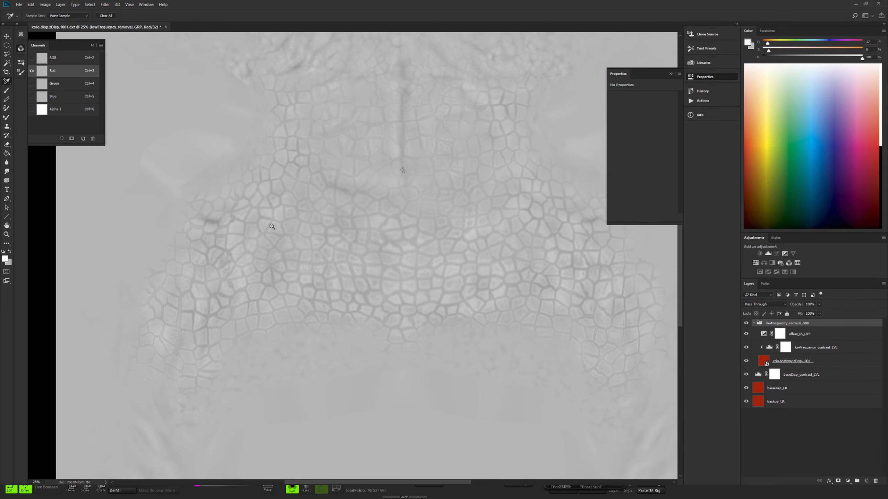
left_click(296, 230, "alt")
left_click(243, 224)
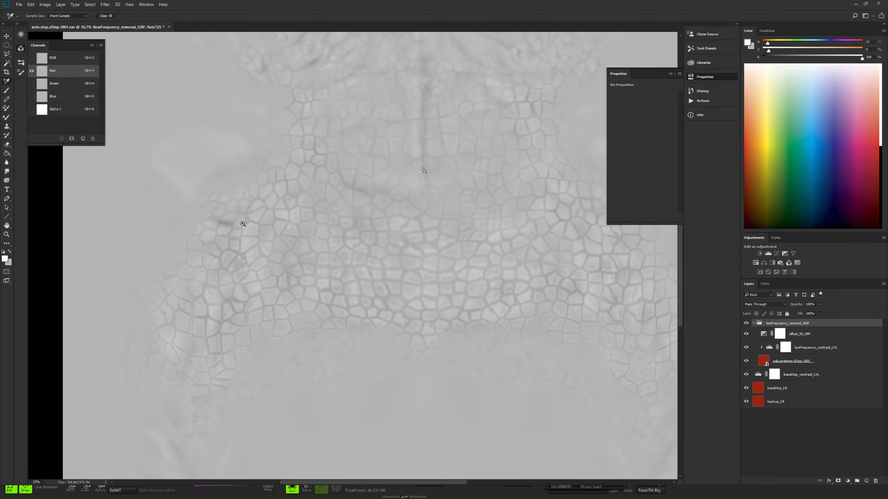
mouse_move(271, 189)
left_mouse_down()
mouse_move(224, 232)
mouse_move(305, 289)
mouse_move(262, 198)
left_mouse_up()
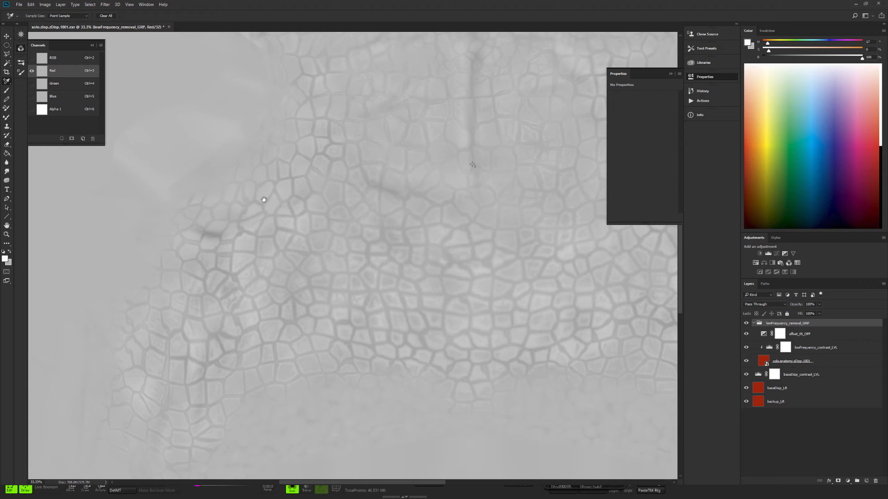
left_click_drag(392, 242, 245, 278)
left_click(392, 233, "alt")
left_click(390, 232, "alt")
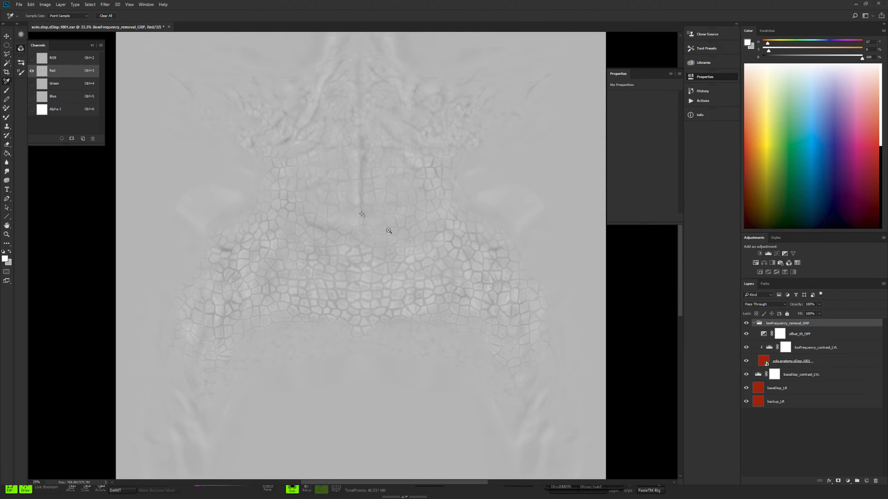
left_click(389, 231, "alt")
left_click(327, 240, "ctrl")
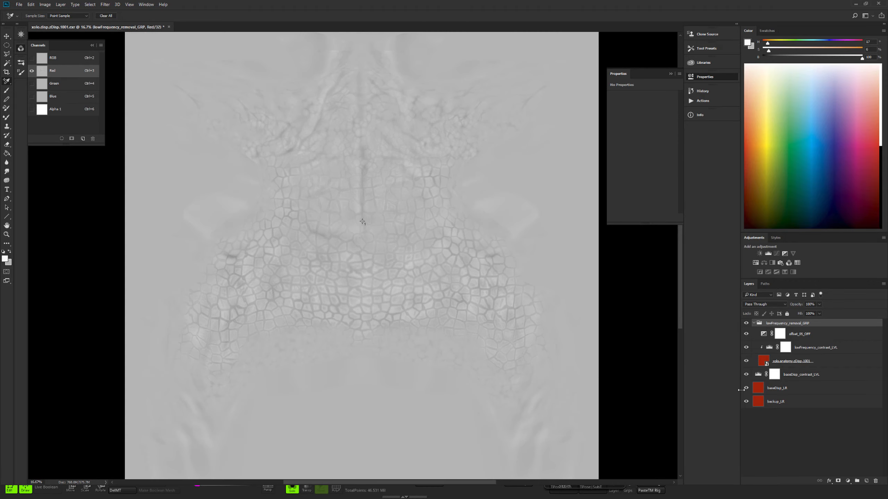
- Toggle the visibility of lowFrequency_removal_GRP to compare the whole nose map with and without it
left_click(746, 324)
left_click(746, 324)
left_click(746, 323)
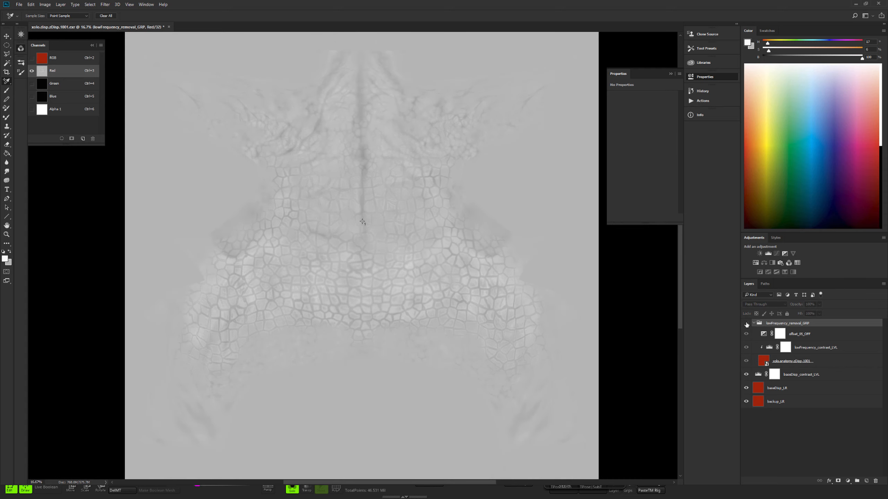
left_click(746, 323)
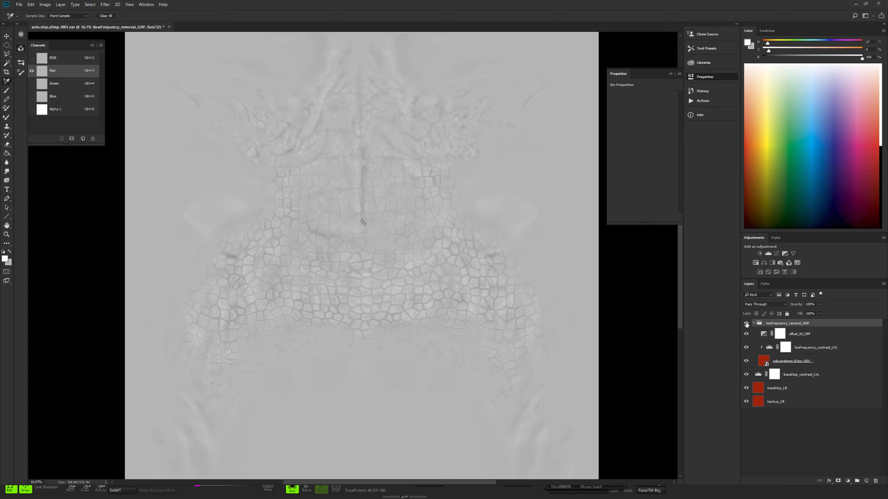
left_click(746, 324)
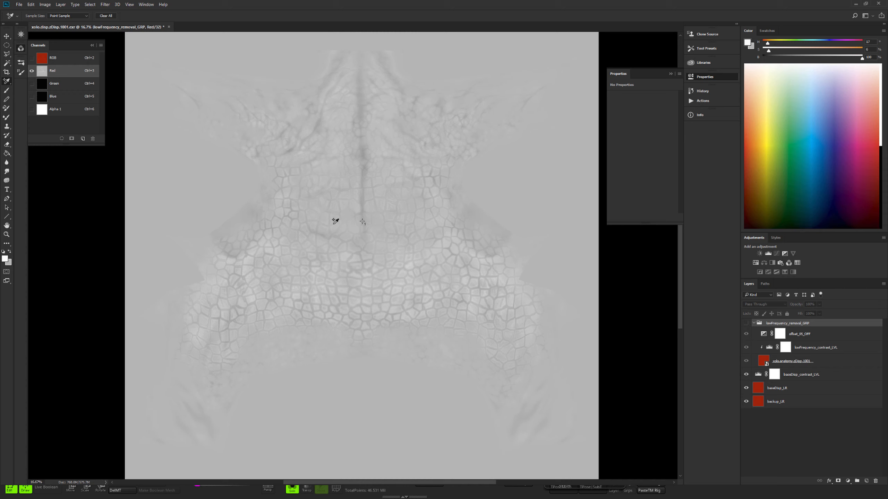
- Show lowFrequency_removal_GRP again and set the group's opacity to 50%
left_click(747, 325)
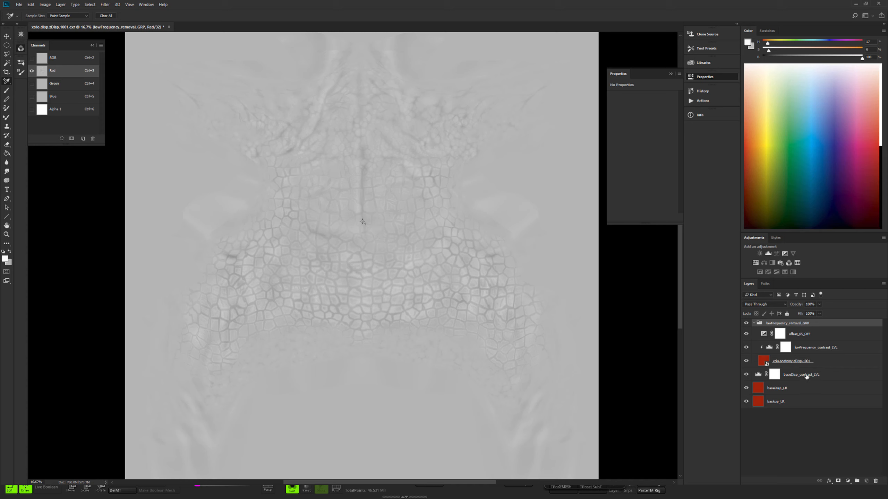
left_click(809, 304)
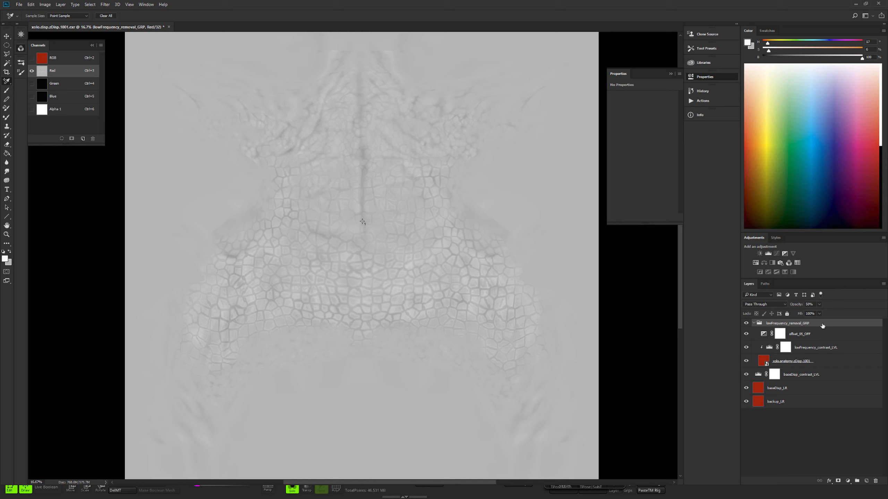
- Stamp all visible layers into a new layer above lowFrequency_removal_GRP and name it bump_LR
key("ctrl+shift+alt+e")
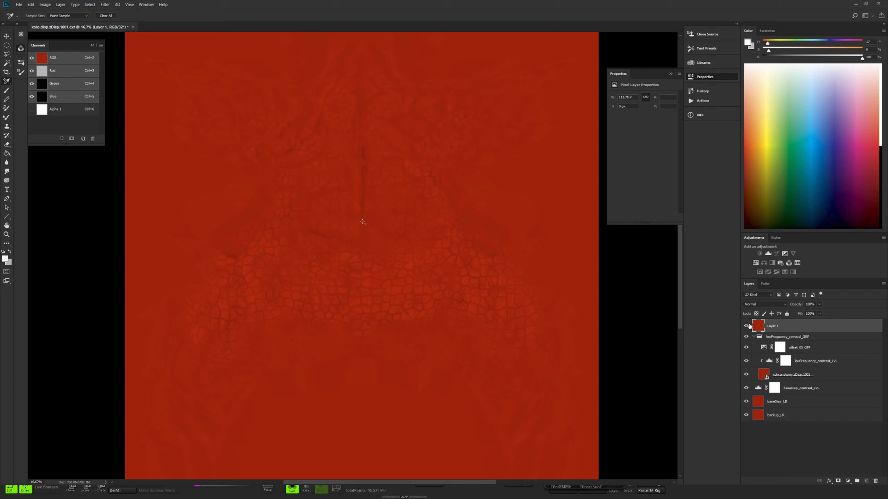
left_click(768, 337)
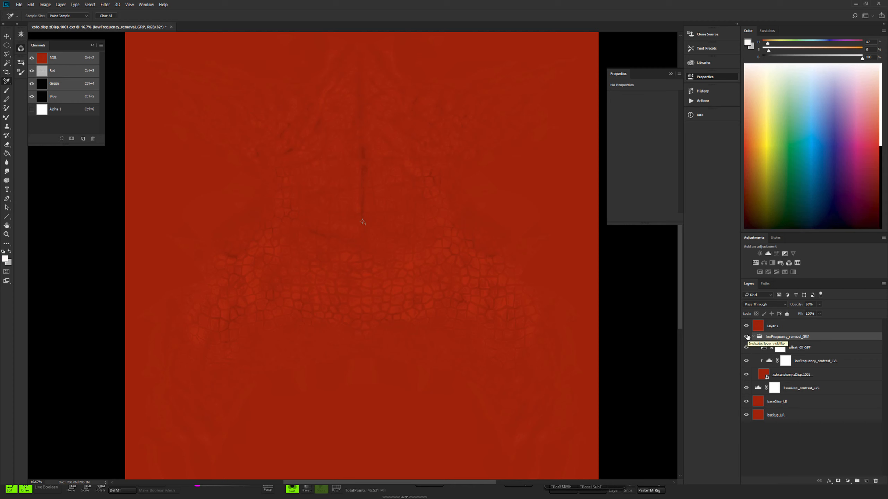
left_click(774, 328)
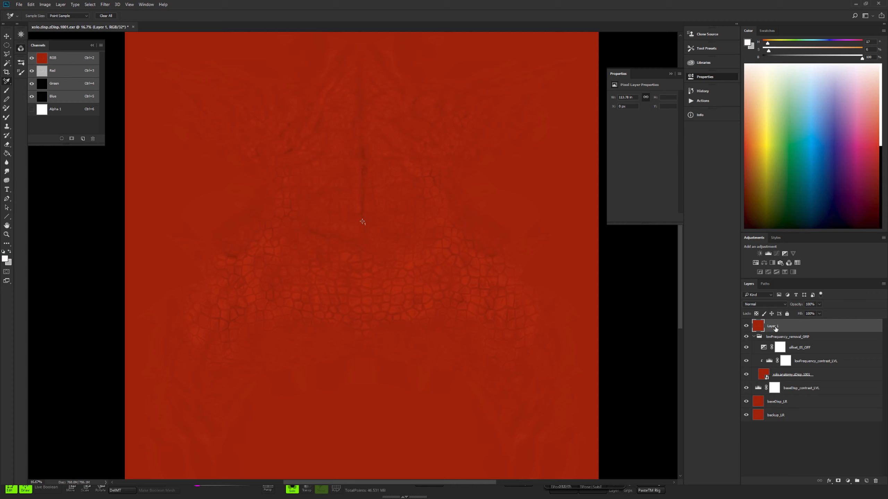
double_click(775, 327)
type("bump_LR")
key("Return")
- Copy the full red channel of bump_LR into its green and blue channels and return to the RGB composite
left_click(74, 72)
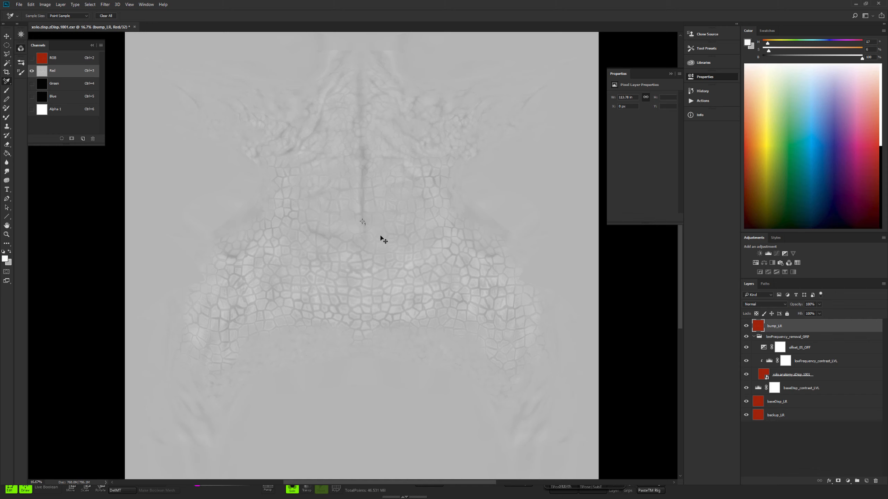
left_click(380, 236, "ctrl+alt")
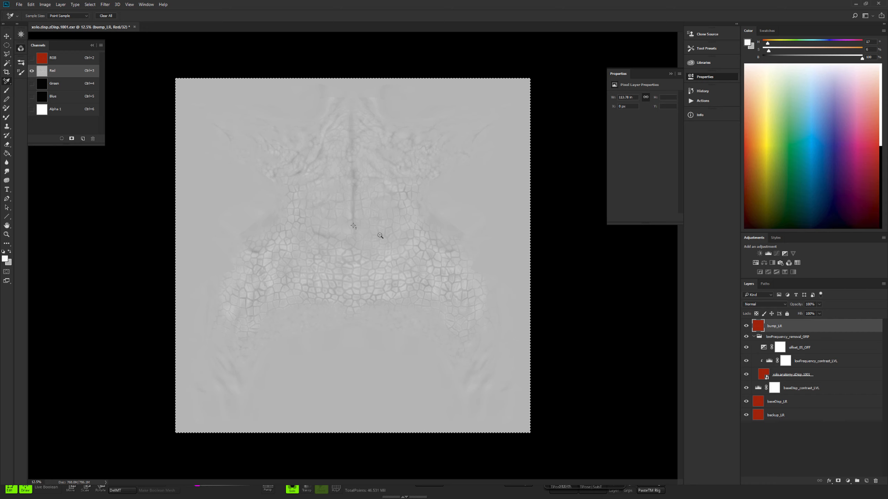
left_click(65, 88)
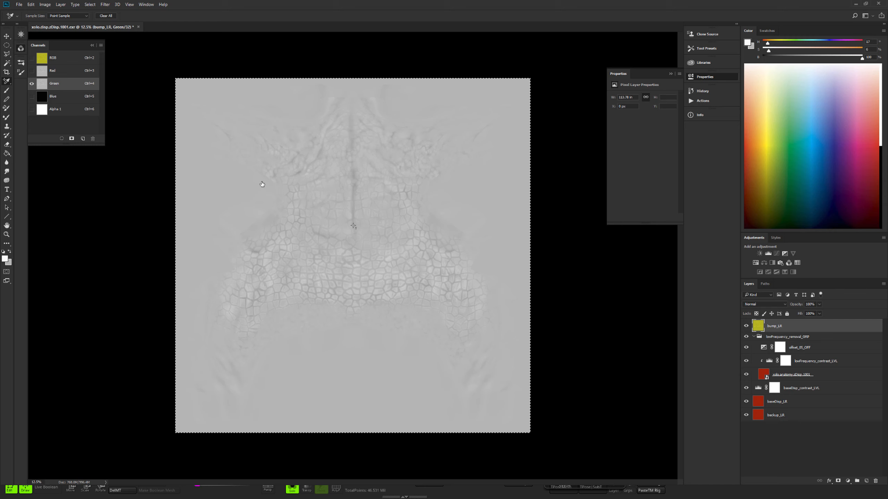
key("ctrl+5")
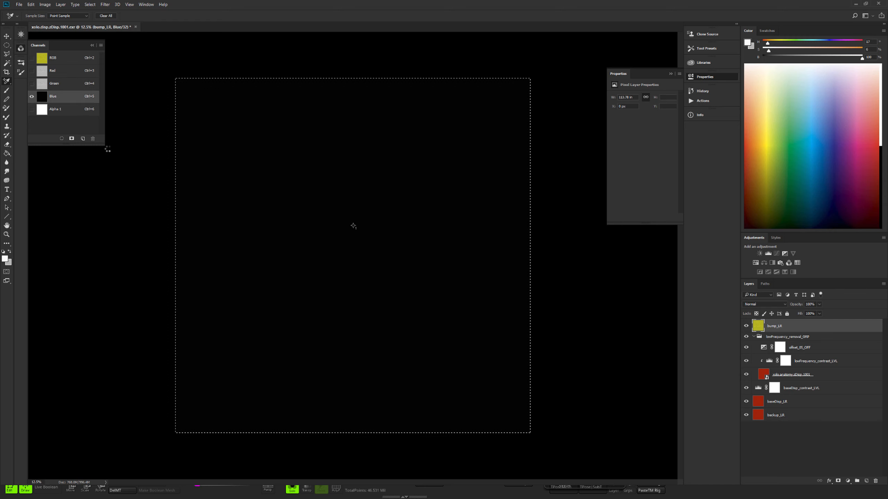
left_click(63, 61)
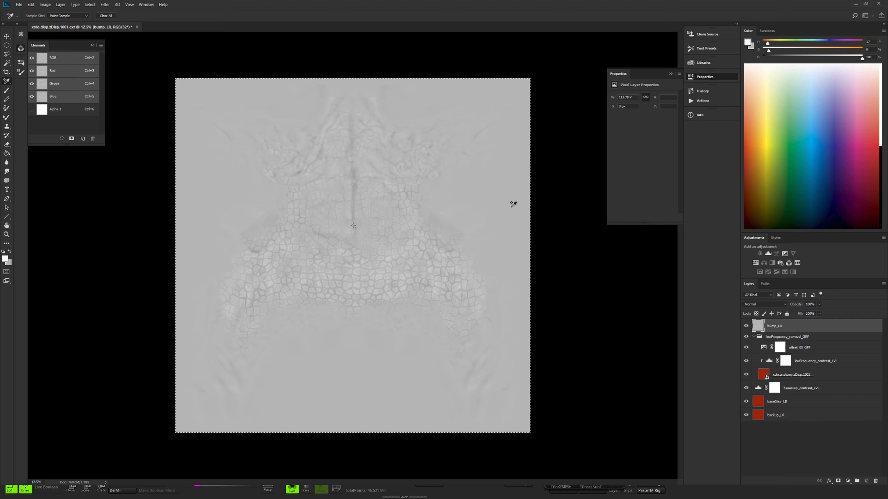
- Check the red, green and blue channels of bump_LR one by one, ending on the RGB composite
left_click(63, 72)
left_click(68, 85)
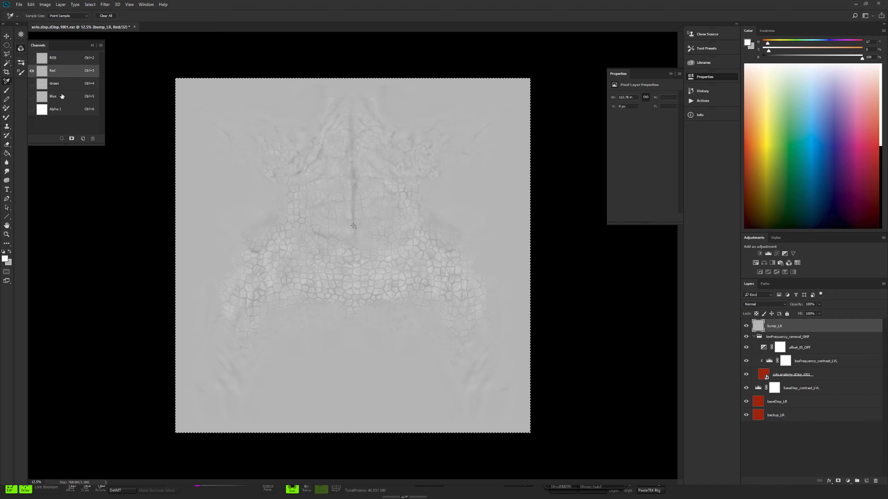
key("ctrl+5")
left_click(67, 59)
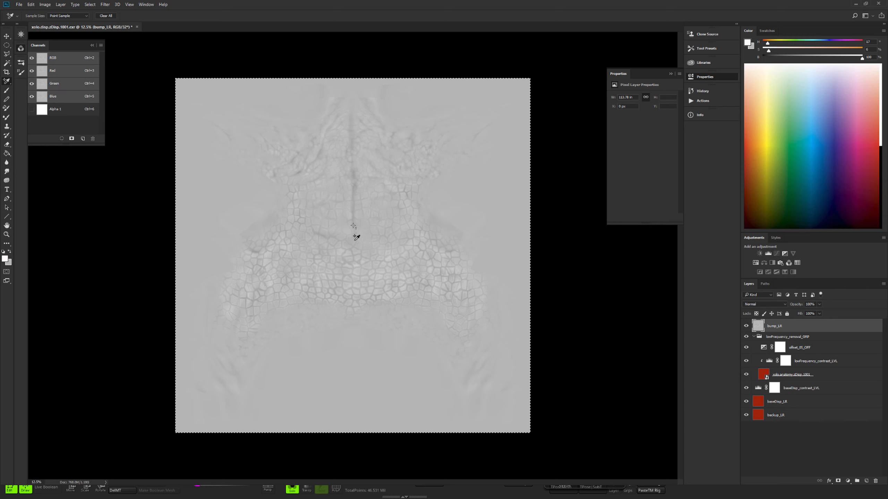
- Examine the remaining low-frequency shading around the nose scales on the greyscale bump_LR layer
left_click(265, 198, "ctrl")
left_click(264, 198, "ctrl")
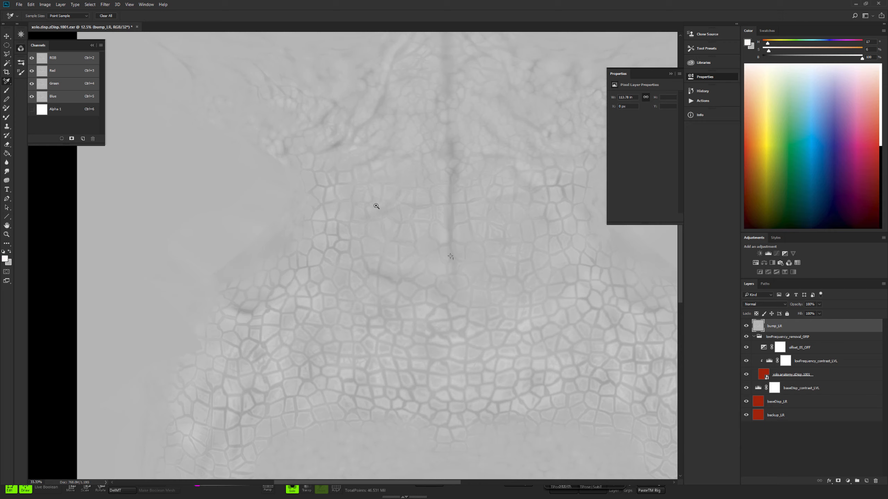
left_click(392, 206, "ctrl")
left_click_drag(391, 206, 288, 168)
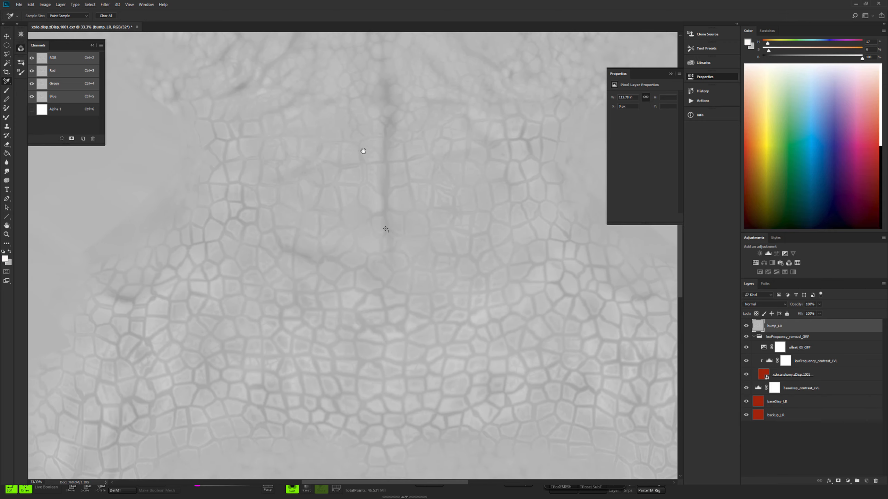
left_click(430, 221, "ctrl+alt")
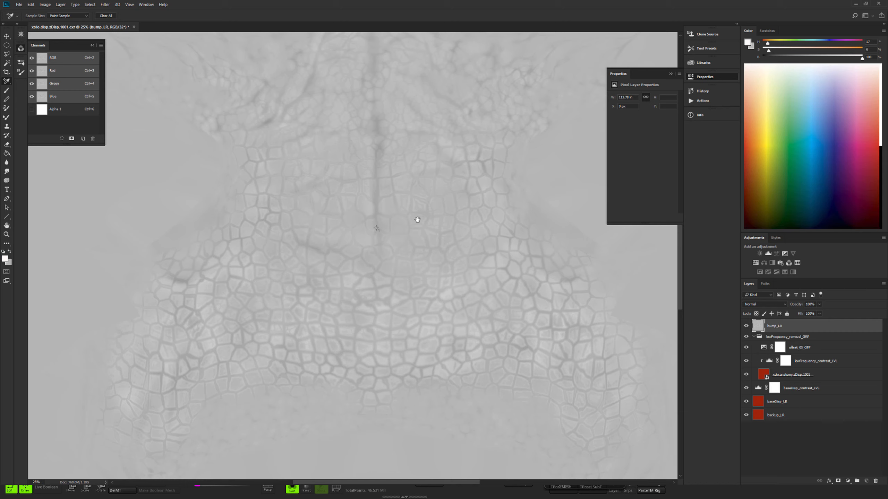
left_click_drag(417, 219, 410, 222)
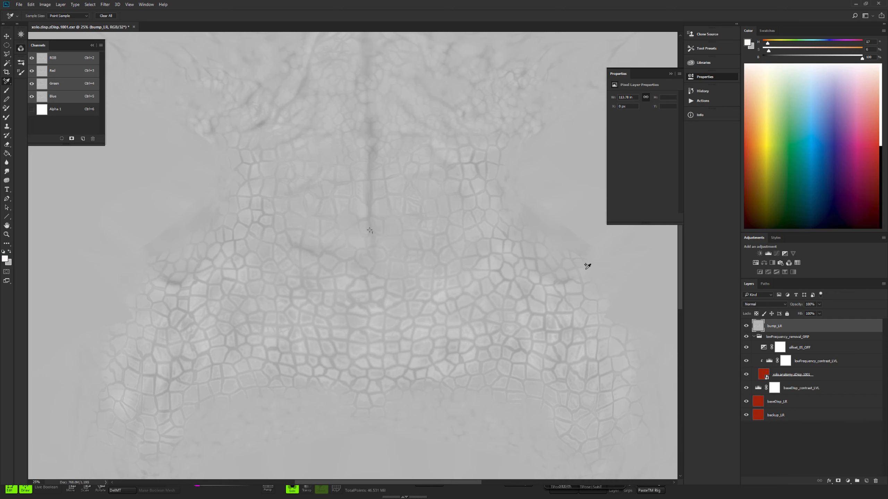
left_click(353, 247)
left_click(343, 317)
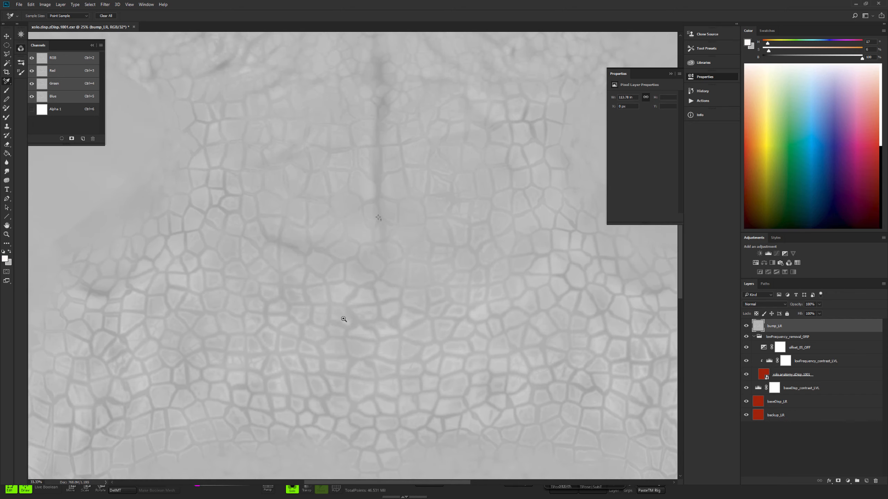
left_click(462, 308)
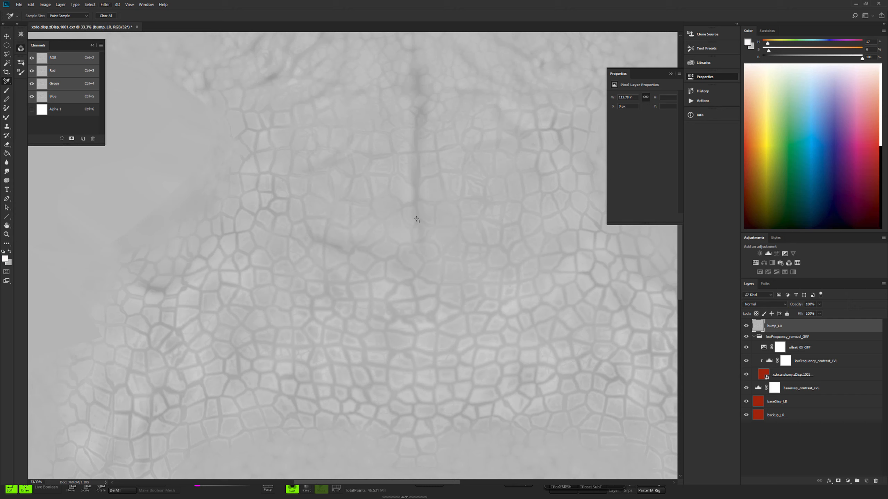
- Apply a High Pass filter with a radius of 35 pixels to the bump_LR layer
left_click(105, 5)
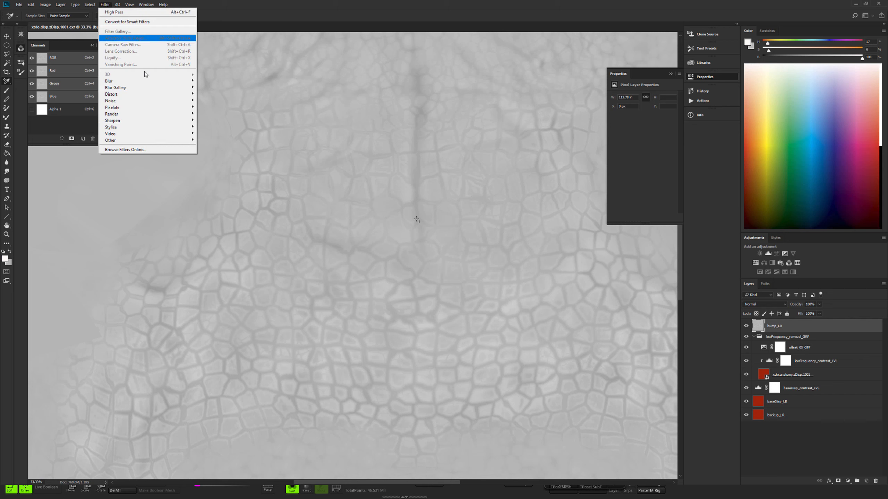
mouse_move(173, 144)
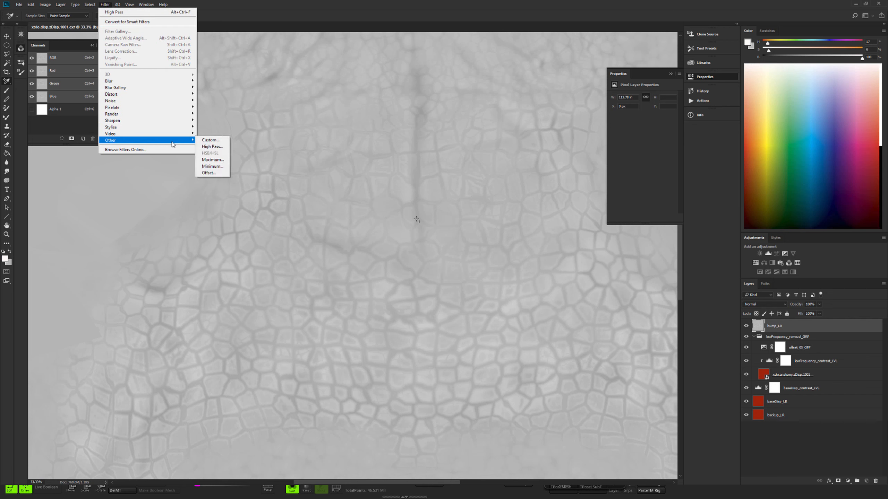
left_click(219, 147)
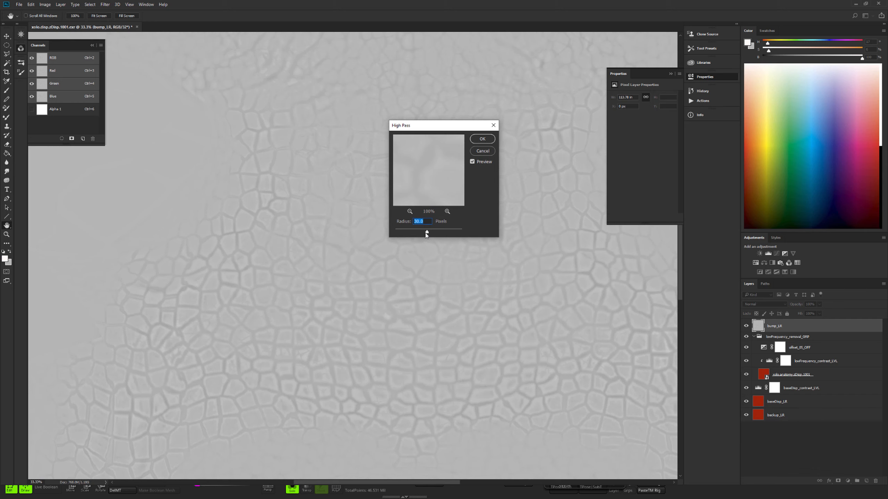
left_click_drag(426, 234, 431, 234)
left_click_drag(429, 233, 428, 234)
type("35")
key("Return")
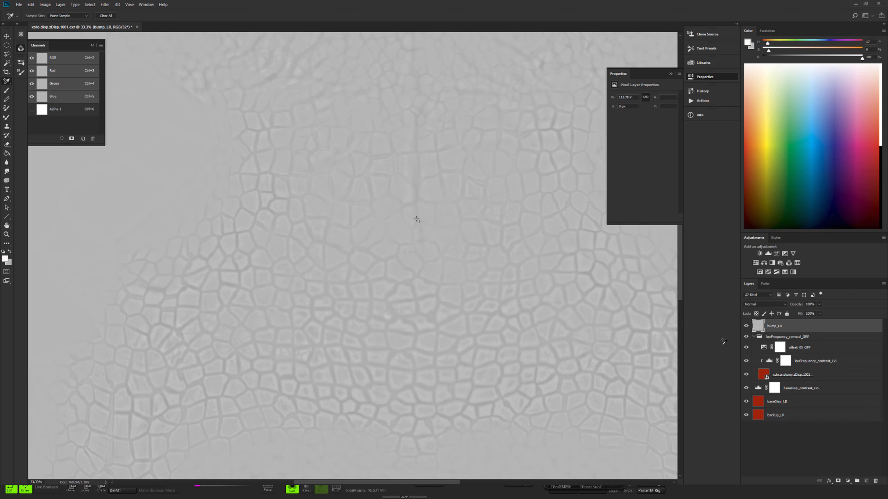
- View only the red channel and toggle the visibility of bump_LR to compare the scales with and without the High Pass result
left_click(746, 328)
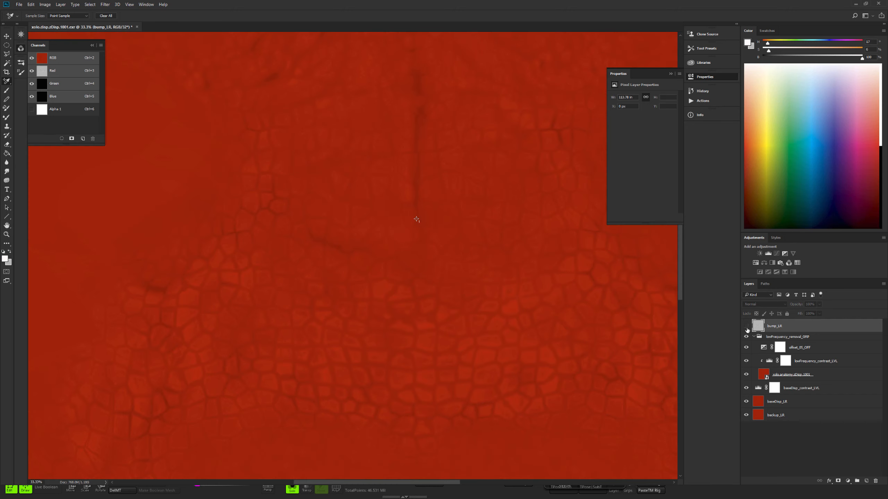
left_click(66, 69)
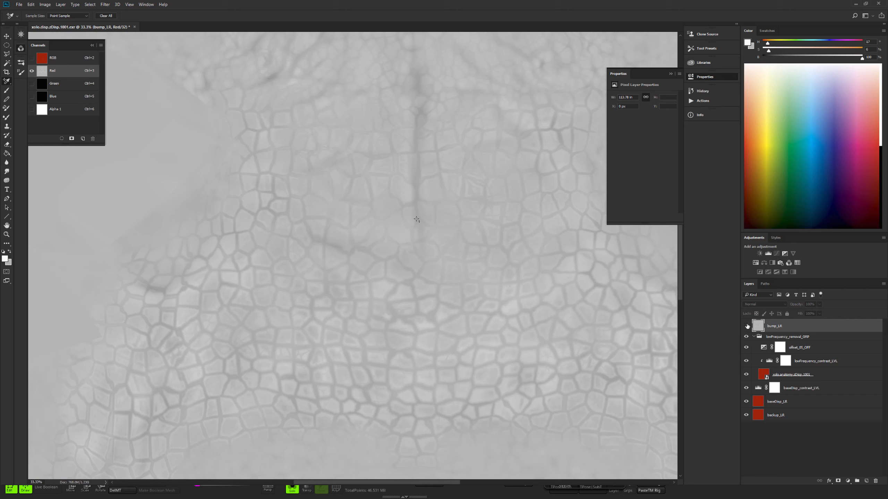
left_click(747, 326)
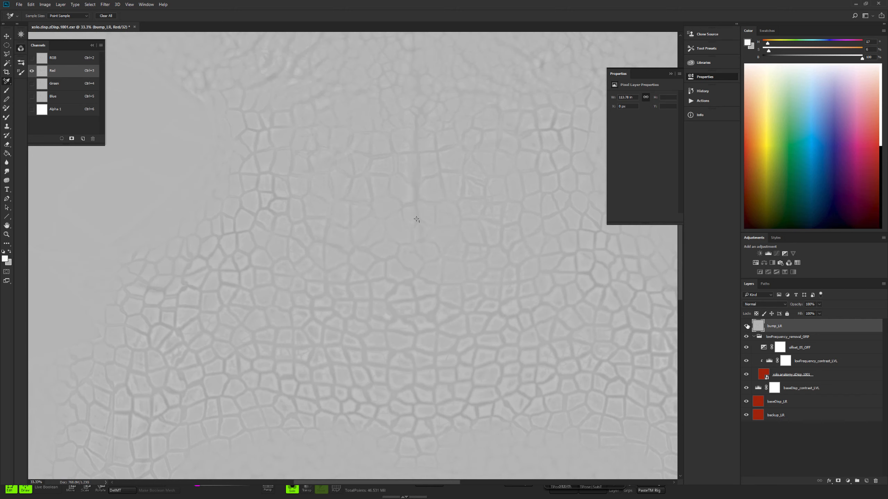
left_click(746, 326)
left_click(747, 325)
left_click(747, 326)
left_click(747, 326)
left_click(747, 326)
left_click(747, 326)
left_click(746, 325)
left_click(747, 326)
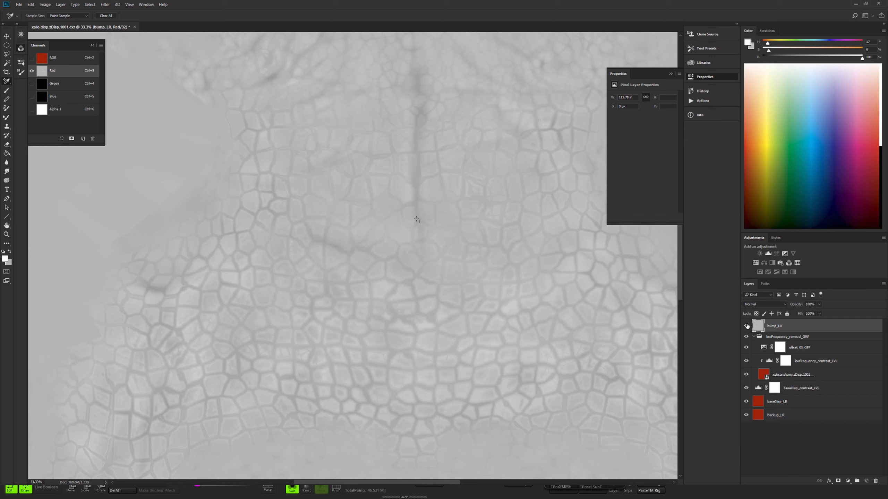
- Inspect the high-passed bump_LR map across the whole nose and display the Exposure settings of the offset_05_OFF layer
left_click(456, 248, "alt")
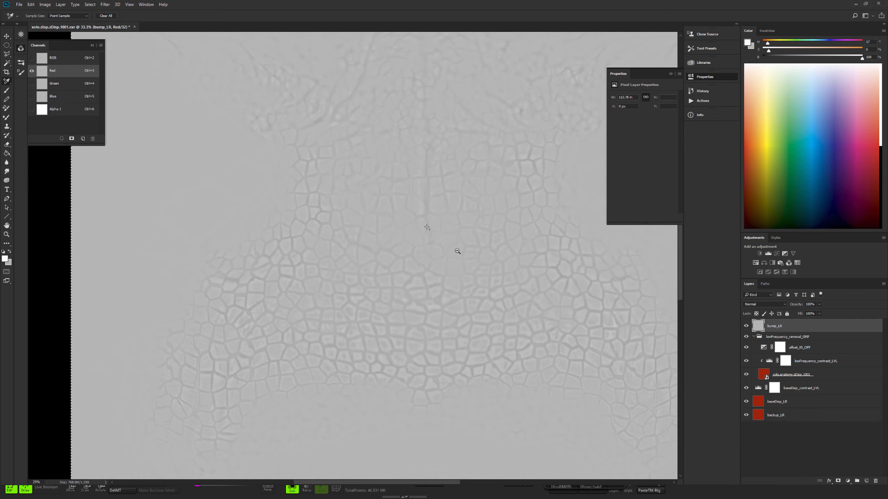
left_click_drag(451, 241, 427, 260)
left_click(466, 247, "alt")
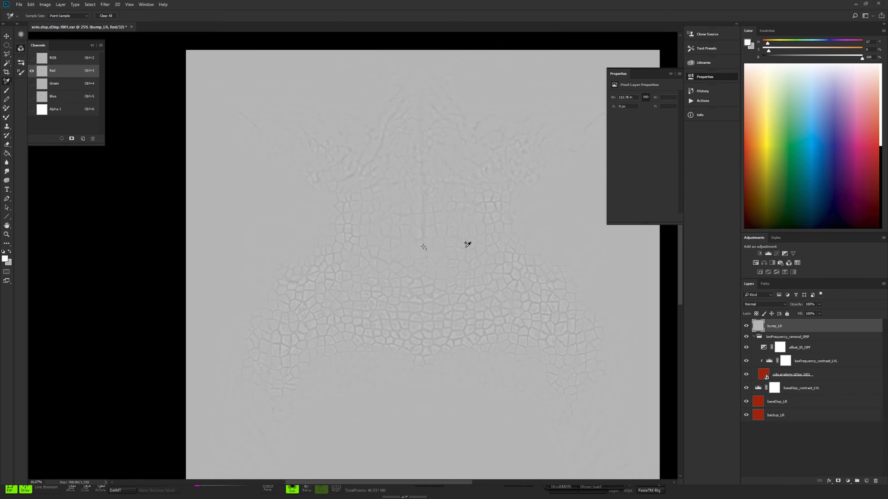
left_click_drag(474, 208, 449, 231)
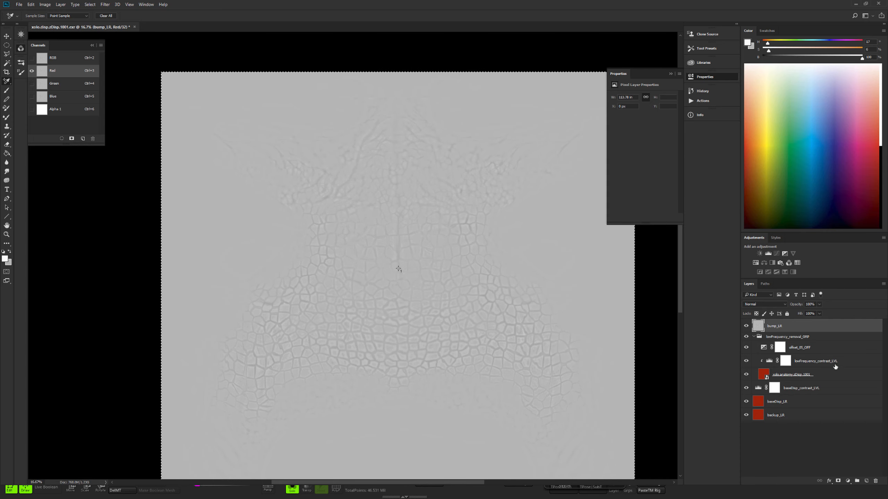
left_click(800, 348)
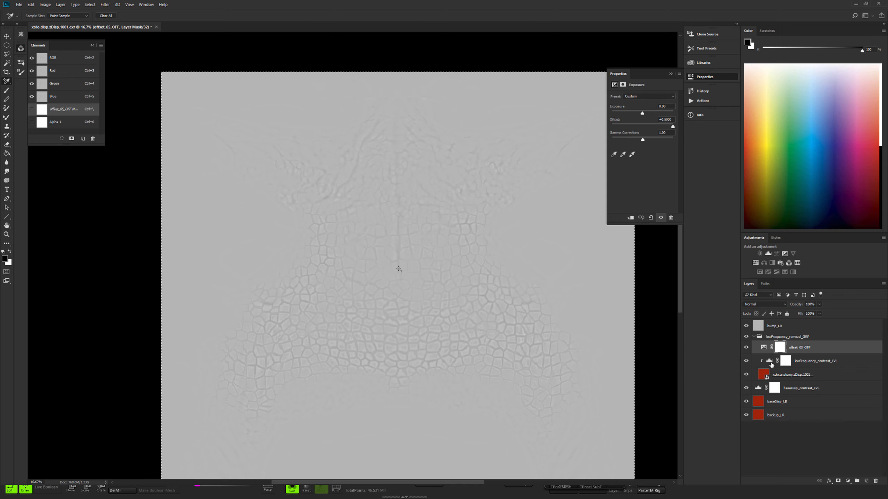
- Duplicate the baseDisp_contrast_LVL levels layer to the top of the stack, above bump_LR
left_click(770, 363)
left_click_drag(769, 361, 767, 316)
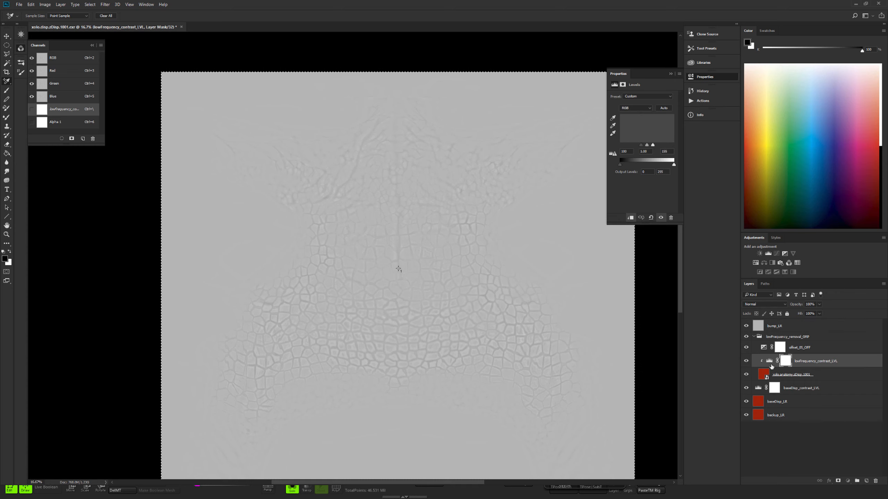
left_click(757, 388)
left_click_drag(757, 388, 757, 327)
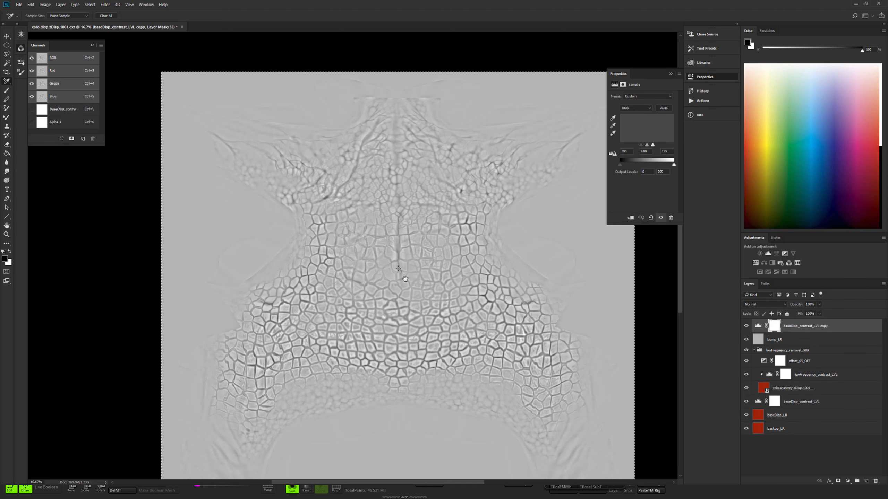
left_click(405, 279, "ctrl")
left_click(446, 287, "ctrl")
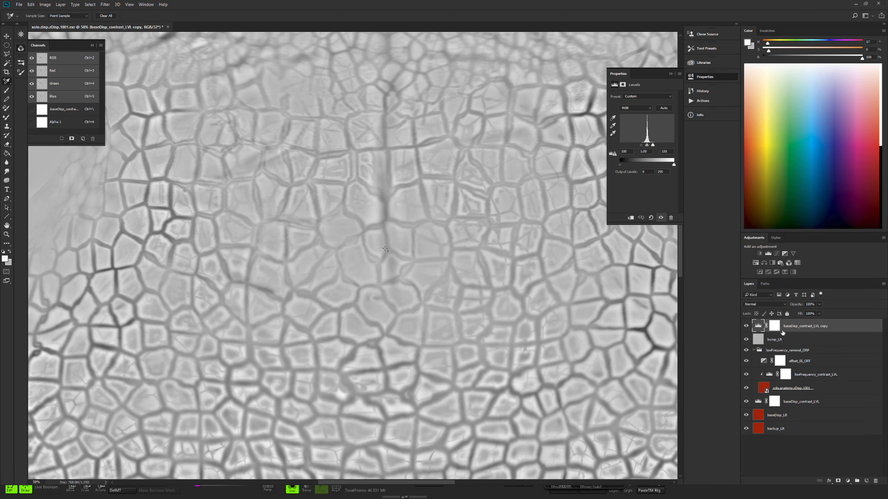
- Rename the duplicated levels layer as bump_contrast_LVL and clip it to bump_LR
double_click(813, 327)
type("bu")
type("mp_contrast_LVL")
key("Return")
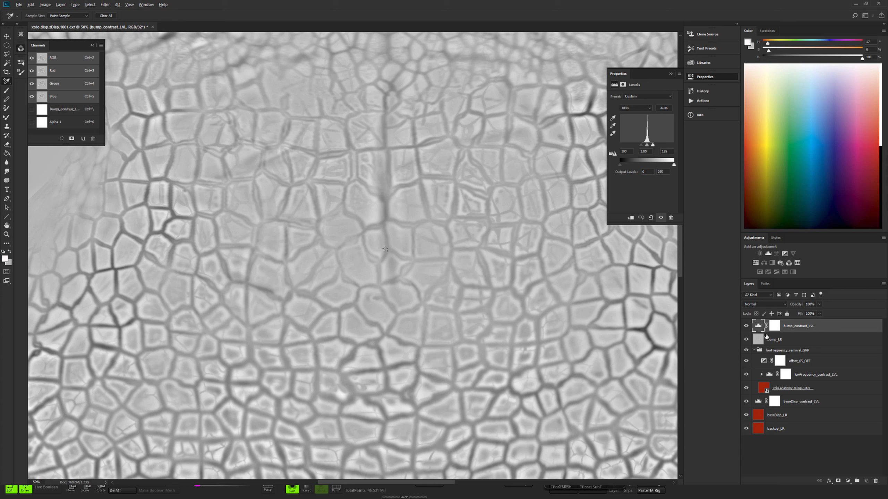
left_click(786, 337, "alt")
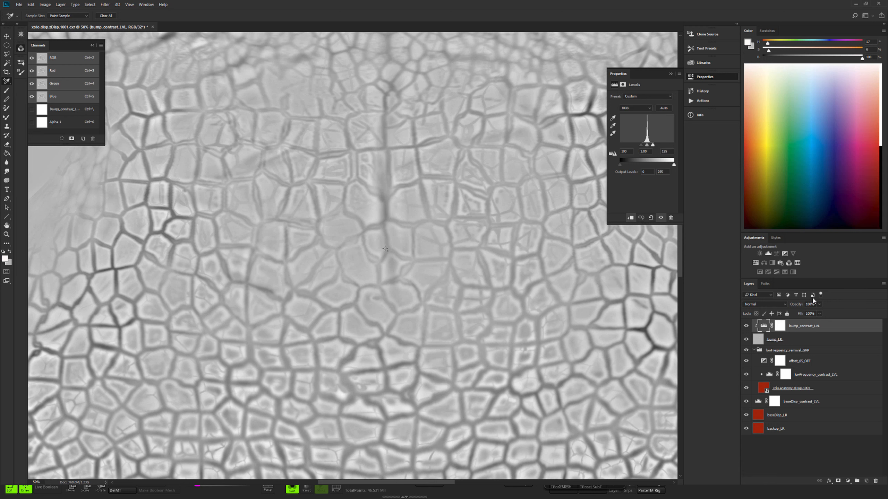
- Lower the opacity of bump_contrast_LVL to about 35% and compare the image with bump_LR hidden and shown
left_click(818, 313)
left_click_drag(803, 314, 799, 314)
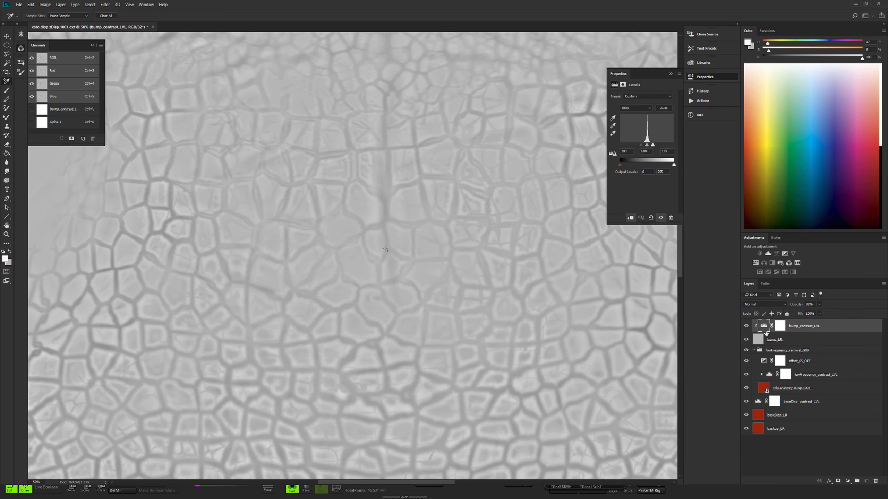
scroll(424, 273, "down", 3)
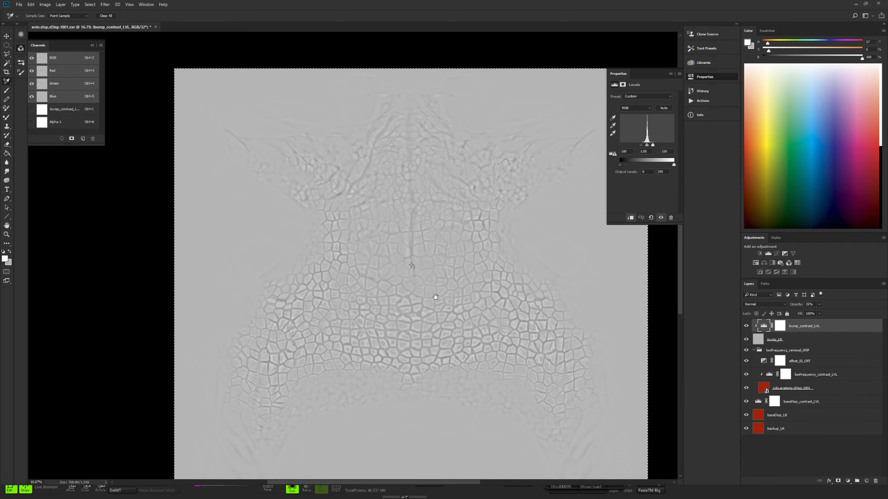
scroll(424, 273, "up", 3)
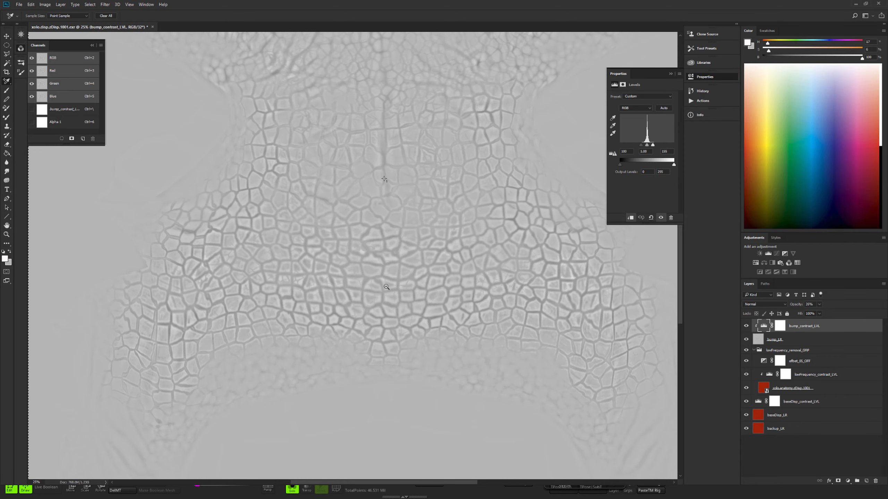
scroll(386, 287, "down", 1)
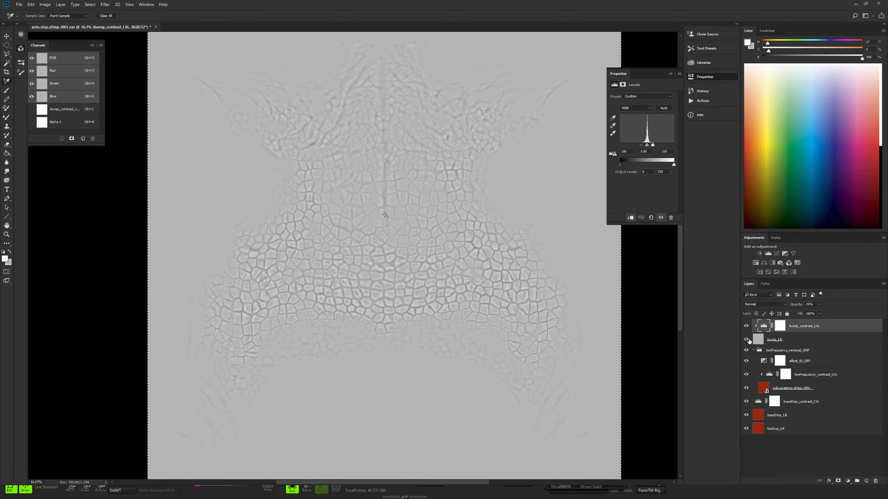
left_click(746, 340)
left_click(747, 339)
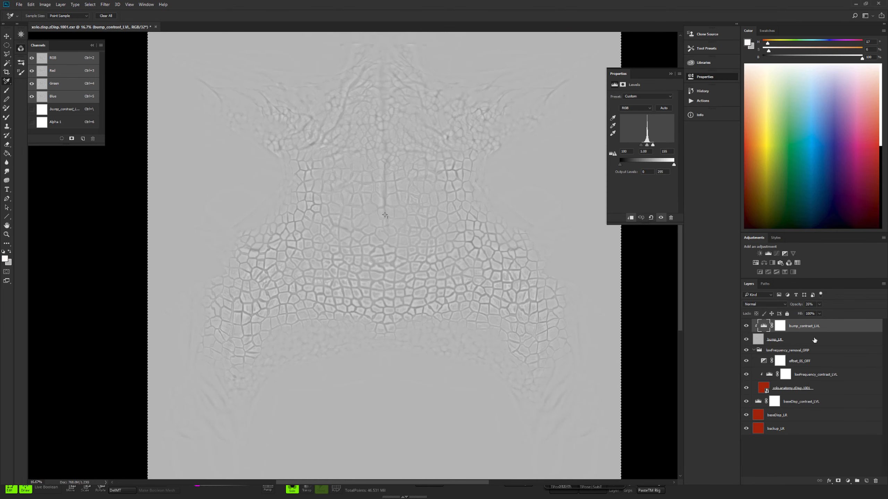
- Delete the bump_LR layer together with its clipped bump_contrast_LVL adjustment
left_click(762, 339)
left_click(763, 327)
left_click(769, 342)
left_click(764, 325, "shift")
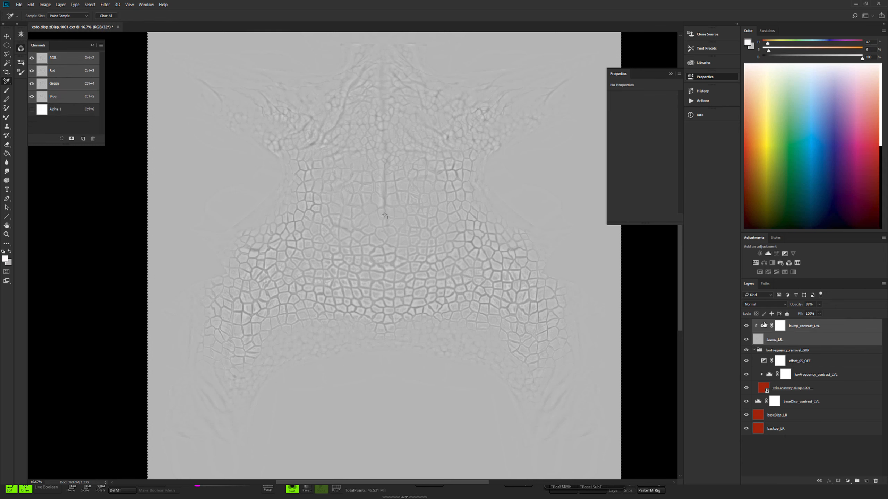
left_click(876, 481)
- Stamp all visible layers into a new top layer and copy its Red channel into the Green and Blue channels
key("ctrl+shift+alt+e")
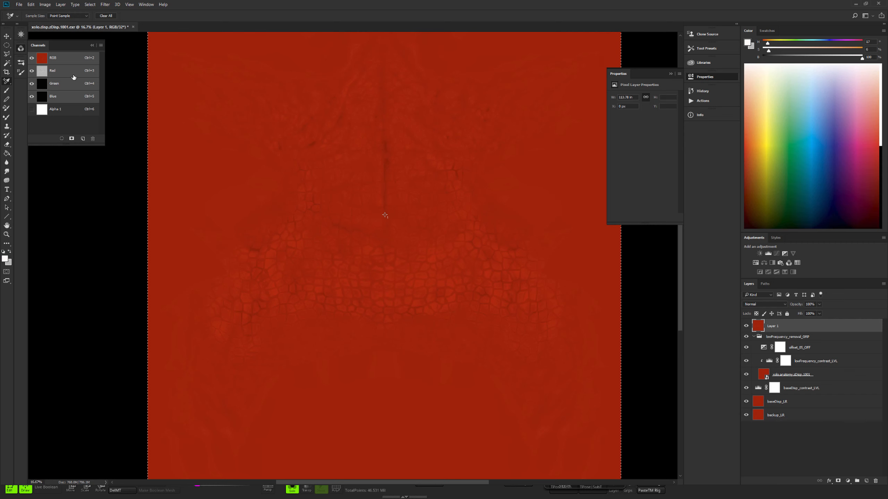
left_click(73, 75)
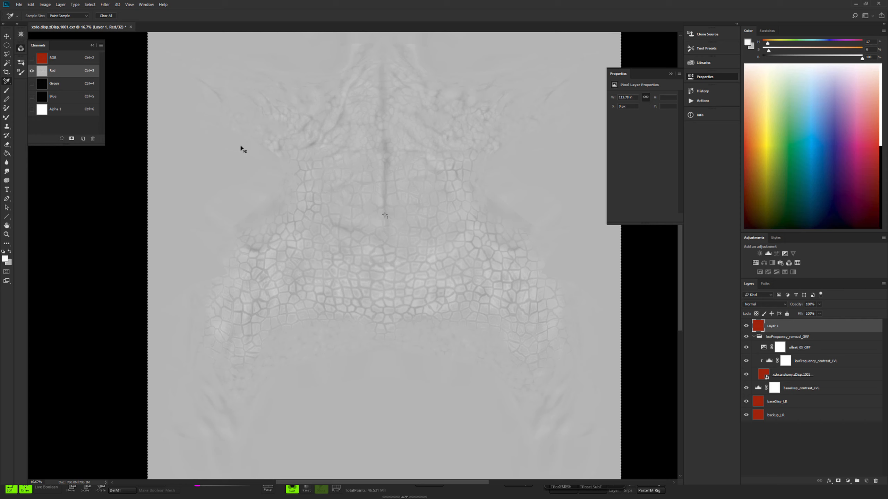
key("ctrl+4")
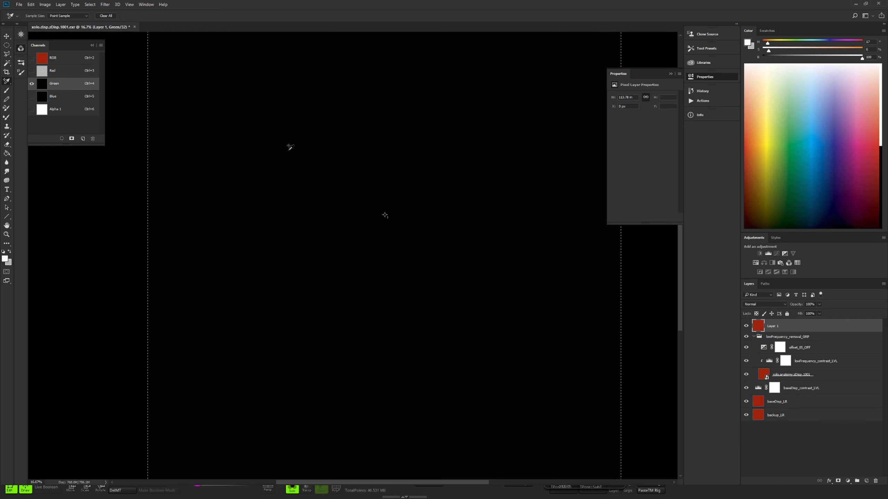
key("ctrl+v")
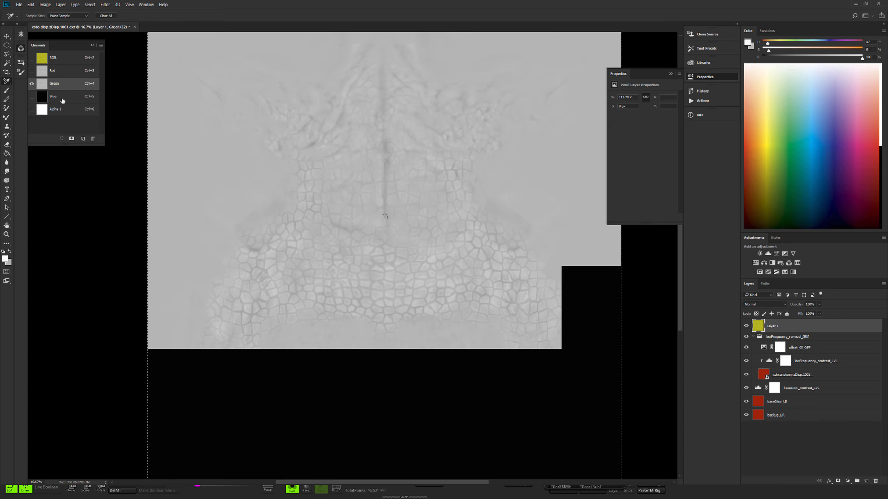
left_click(62, 98)
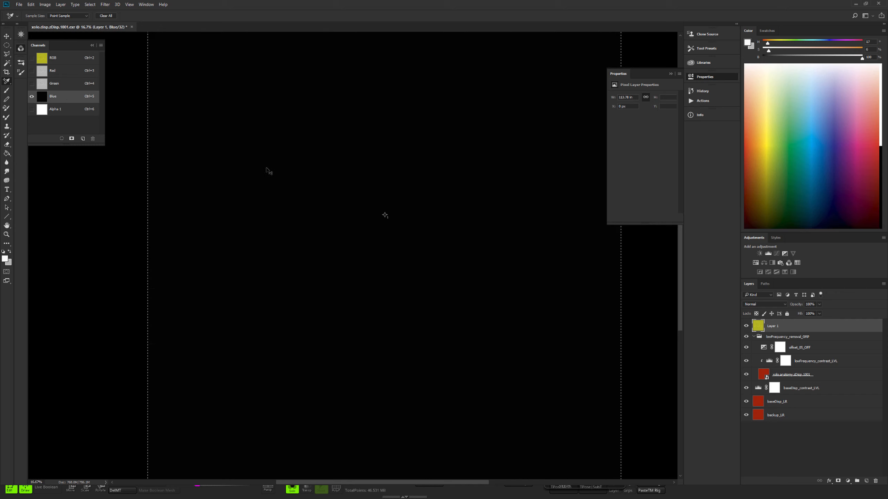
key("ctrl+v")
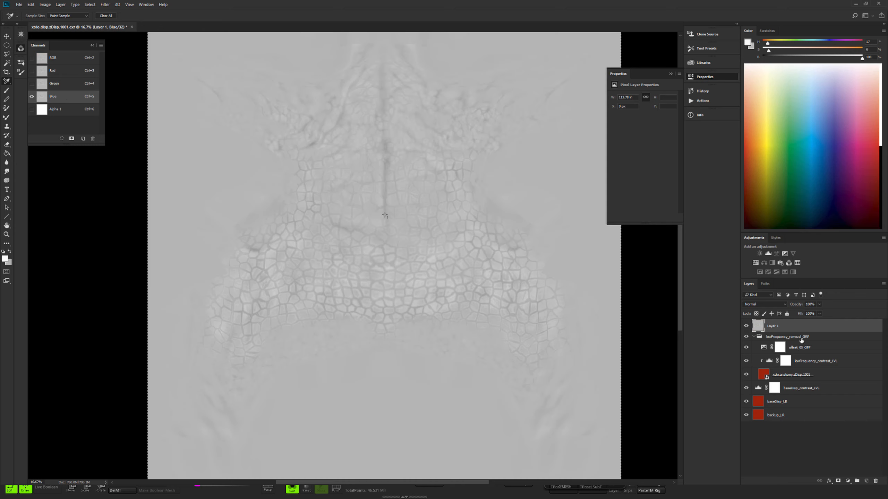
- Rename the stamped layer as bump_LR and convert it to a smart object
double_click(772, 326)
type("bump_LR")
key("Return")
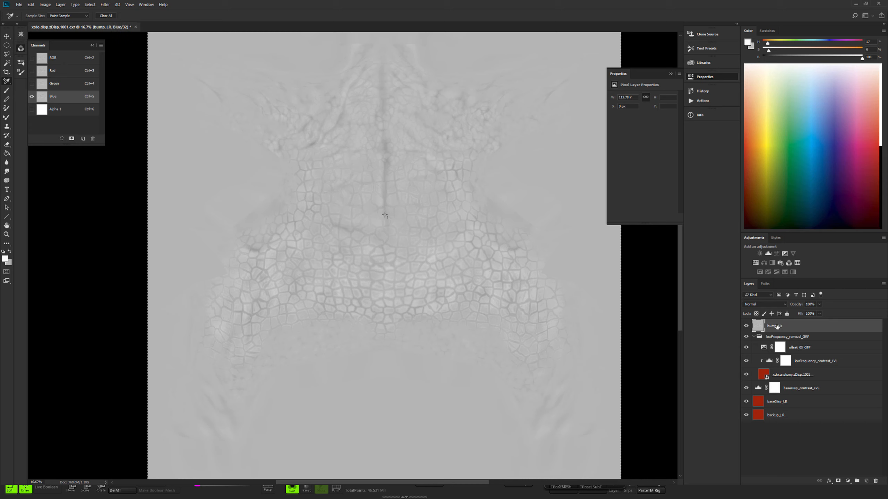
right_click(803, 329)
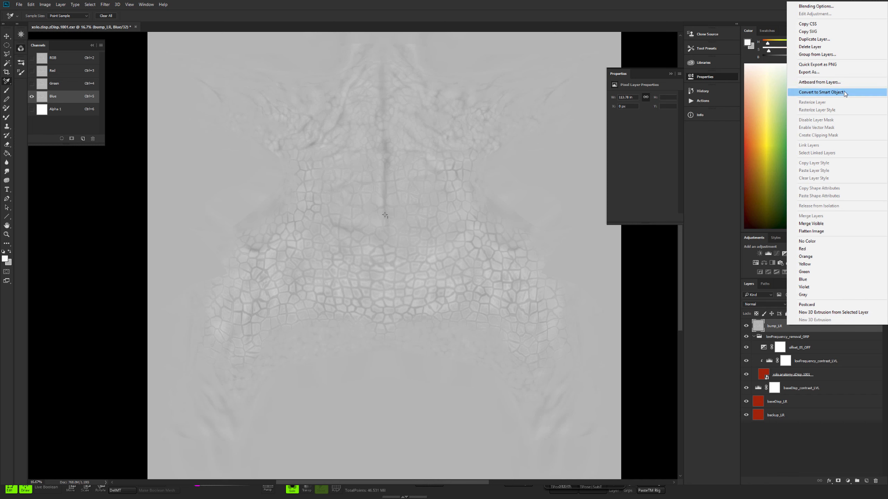
left_click(843, 92)
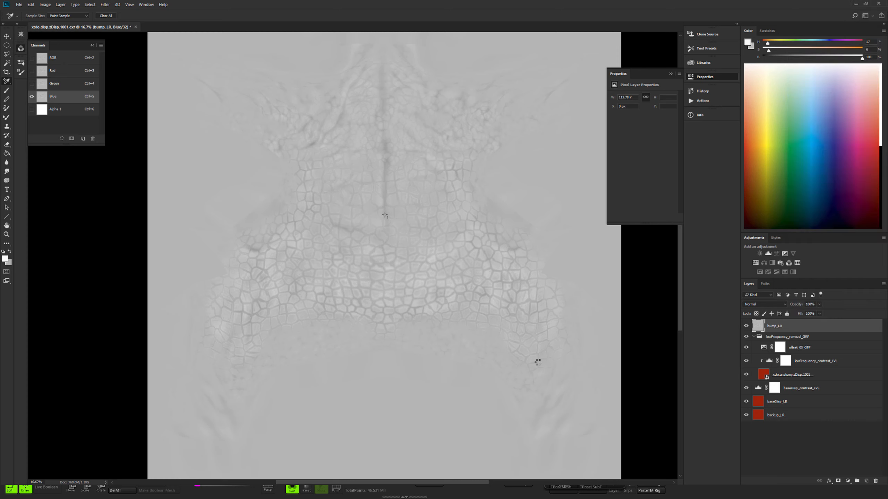
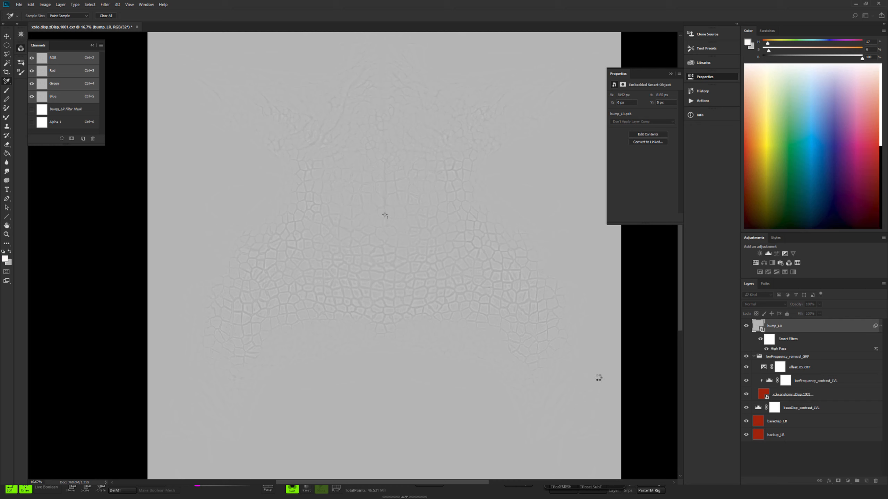
- Duplicate the baseDisp_contrast_LVL levels layer above the high-passed bump_LR smart object and clip the copy to it
left_click(758, 410)
left_click_drag(755, 401, 758, 324)
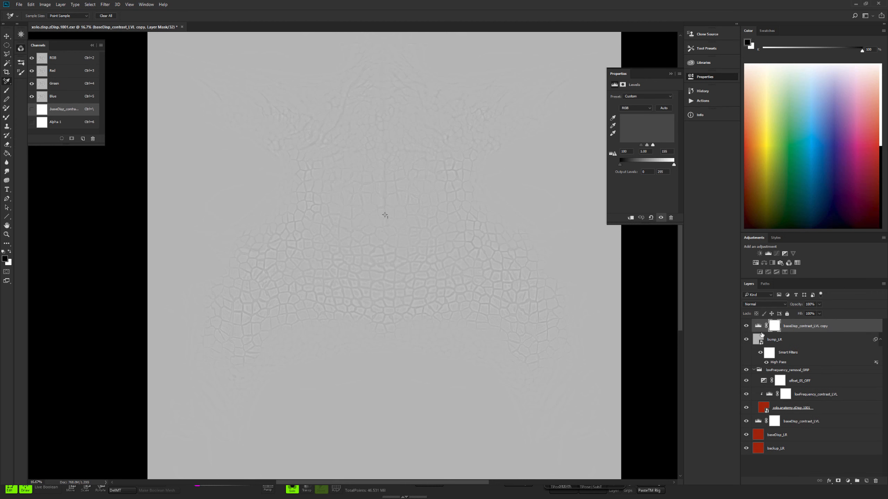
left_click(764, 331, "alt")
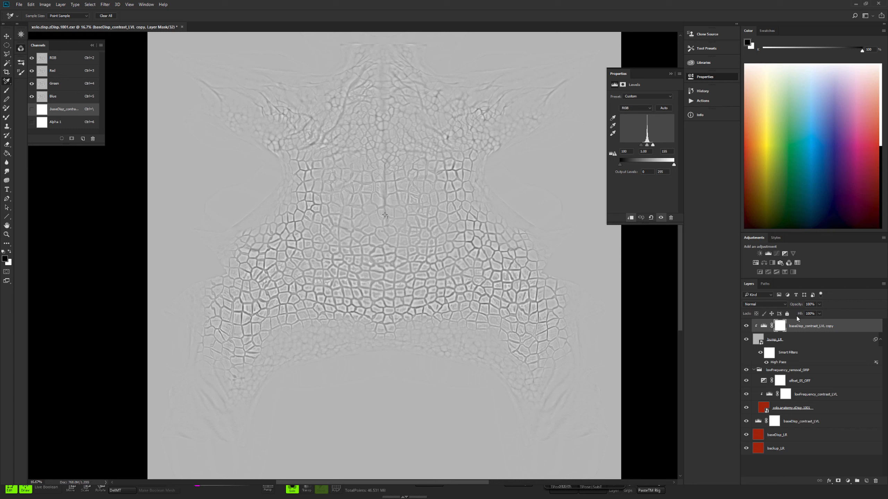
- Rename the clipped levels copy as bump_contrast_LVL and lower its opacity to about 51%
double_click(804, 327)
type("bump_con")
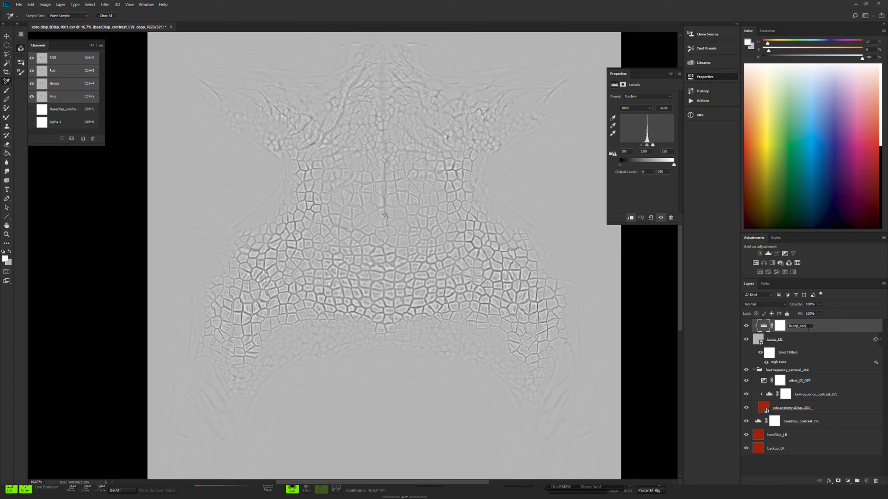
type("_LVL")
key("Return")
left_click_drag(819, 304, 802, 315)
type("p_contrast")
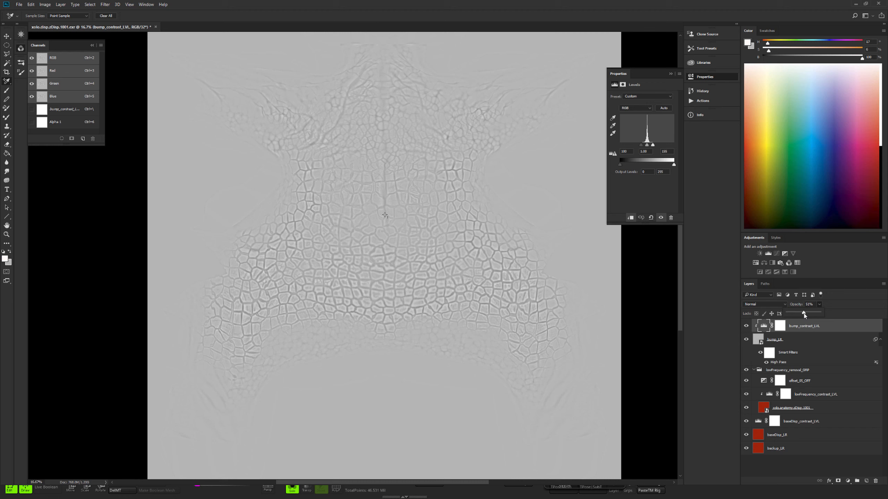
left_click(746, 327)
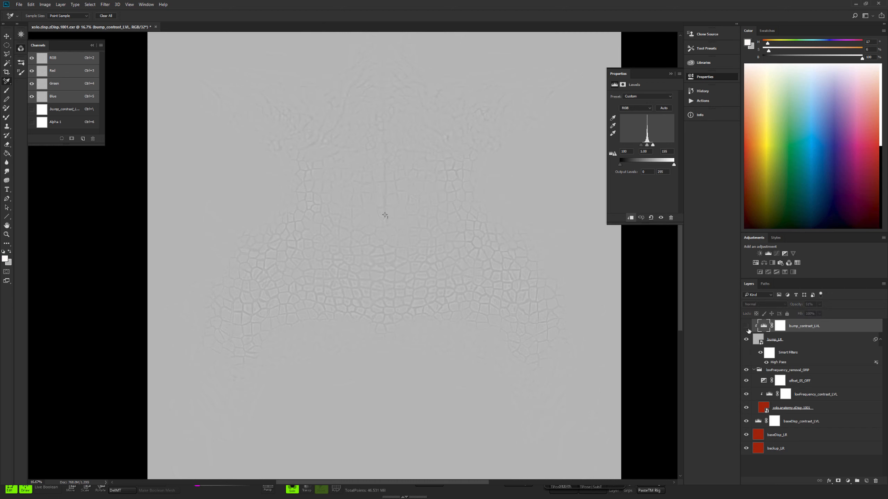
left_click(746, 327)
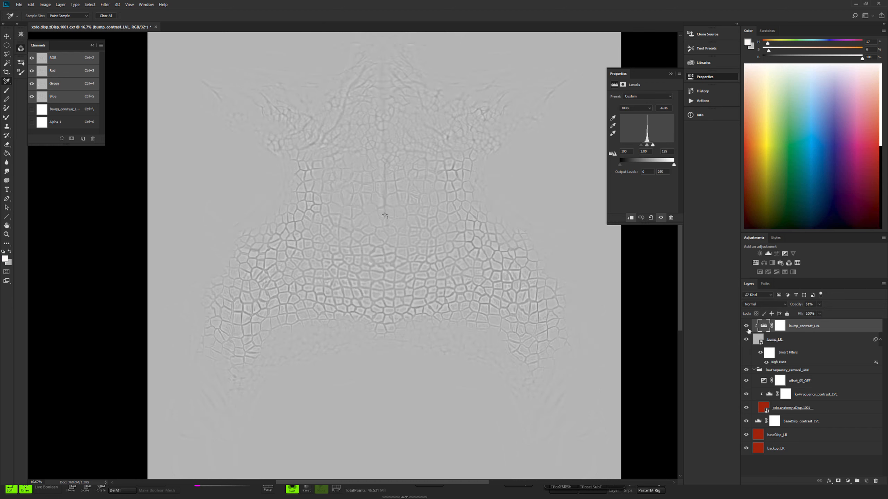
- Group bump_LR and bump_contrast_LVL, naming the group bump_GRP
left_click(814, 344)
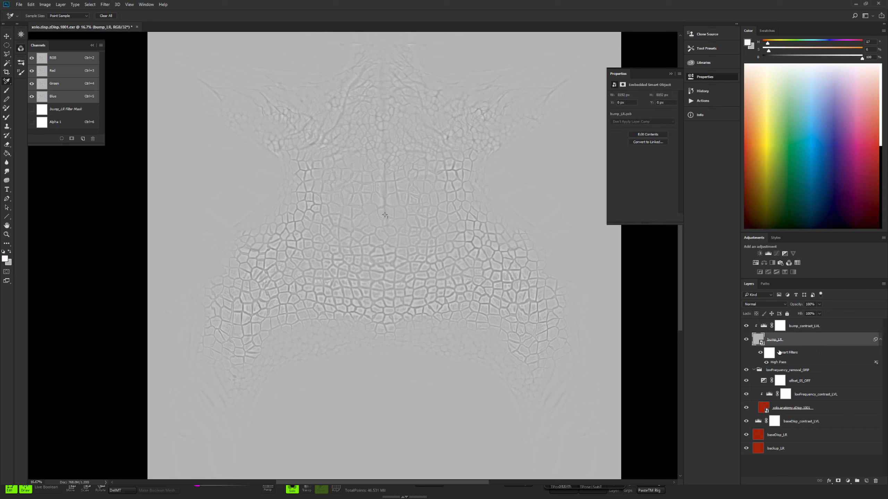
left_click(811, 327, "shift")
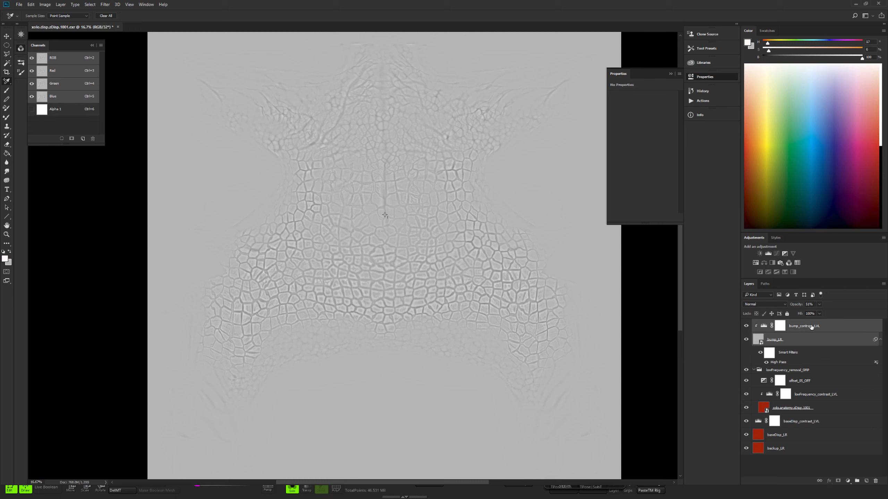
key("ctrl+g")
double_click(779, 323)
type("b")
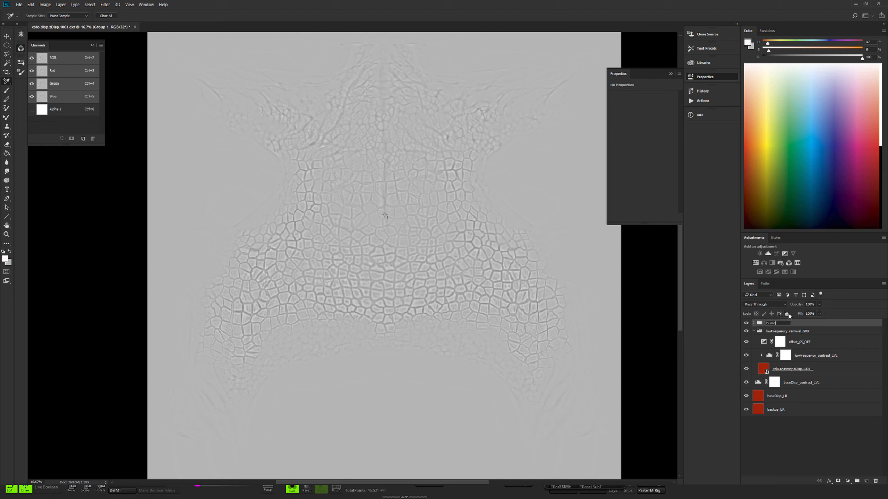
type("ump_GRP")
key("Return")
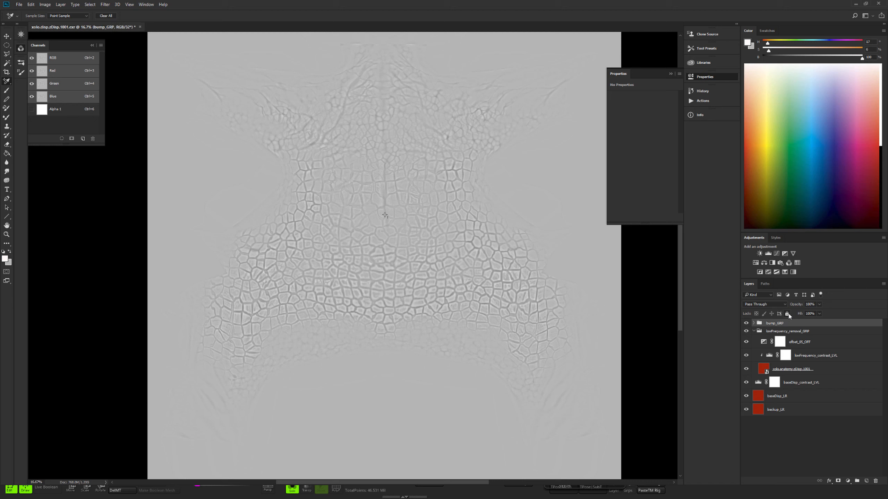
- Group the layers from lowFrequency_removal_GRP down to baseDisp_LR, naming the group disp_GRP
left_click(812, 335)
left_click(799, 397, "shift")
key("ctrl+g")
double_click(772, 333)
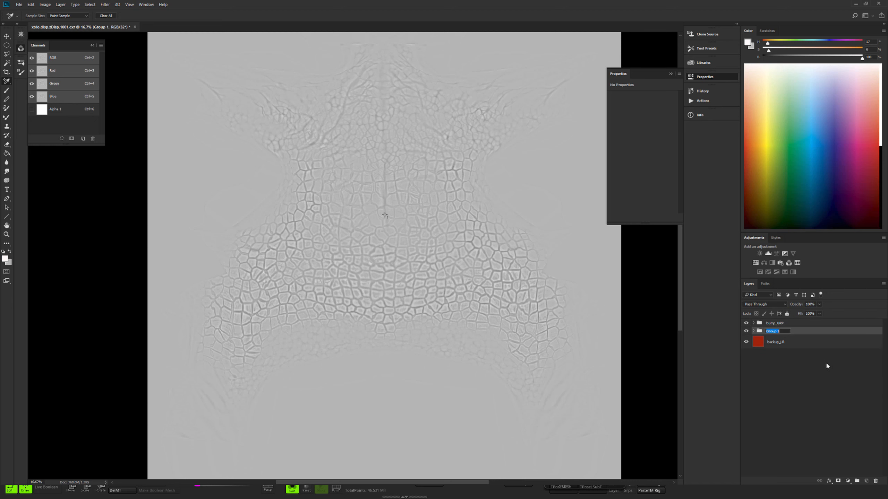
type("disp_GRP")
key("Return")
- Place xolo.micro.zDisp.1001.exr as a smart object above bump_GRP, reading its alpha data as an alpha channel
left_click(790, 325)
key("ctrl+minus")
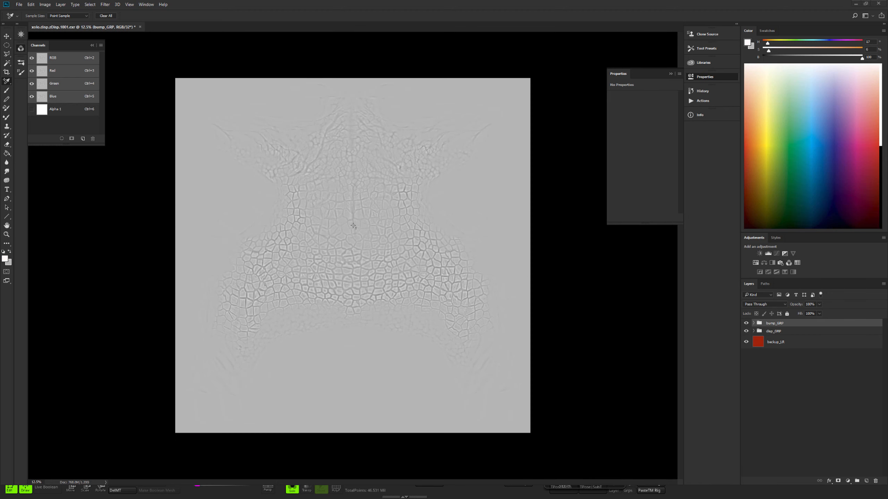
left_click_drag(887, 60, 638, 90)
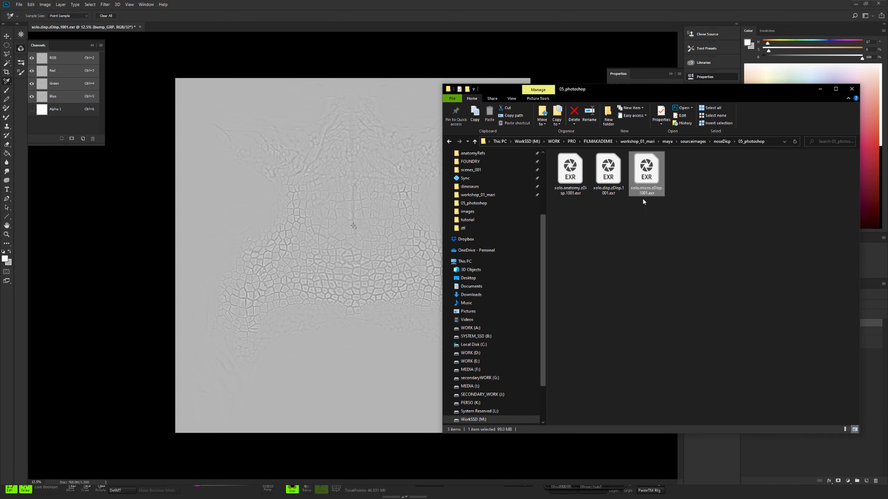
left_click_drag(631, 180, 175, 72)
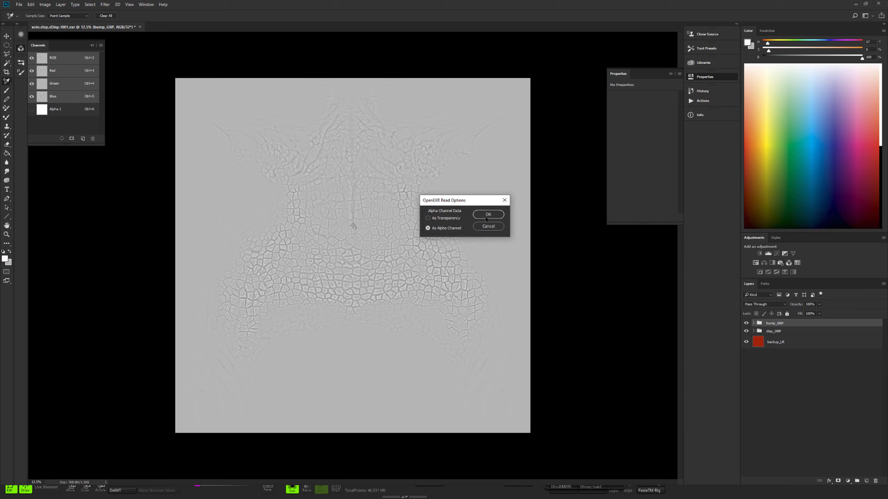
left_click(485, 218)
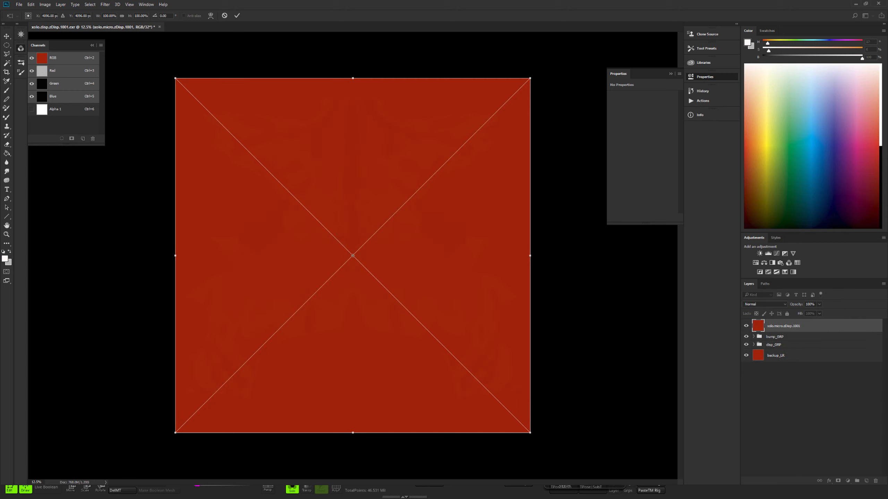
key("i")
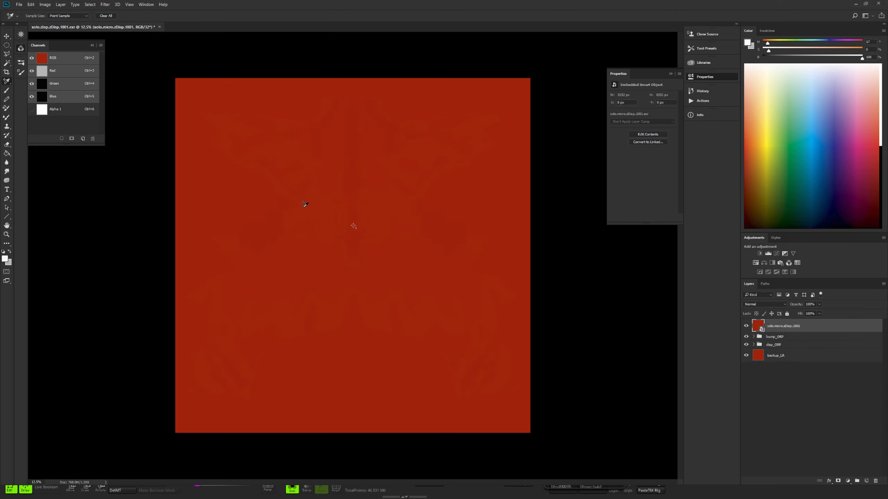
- Examine the placed micro displacement map up close for fine surface detail
left_click(286, 212, "ctrl")
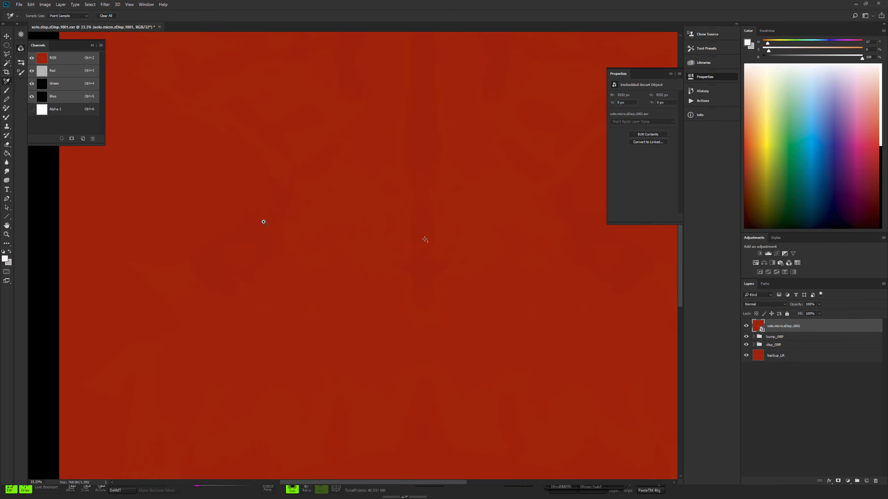
left_click(267, 221, "ctrl")
left_click(489, 319, "ctrl")
left_click(449, 307, "ctrl+alt")
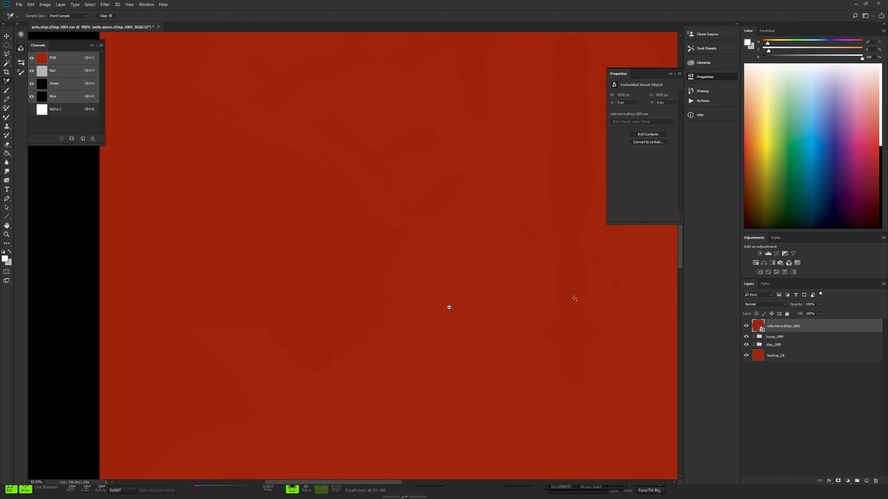
left_click(449, 307, "ctrl+alt")
left_click(449, 308, "ctrl+alt")
left_click_drag(437, 301, 346, 239)
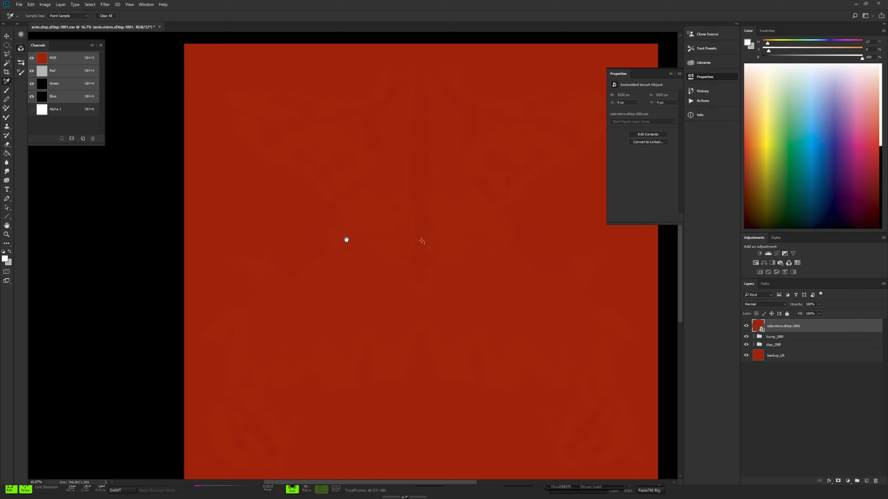
- Duplicate the baseDisp_contrast_LVL levels layer from disp_GRP above the micro displacement layer and clip the copy to it
left_click(754, 345)
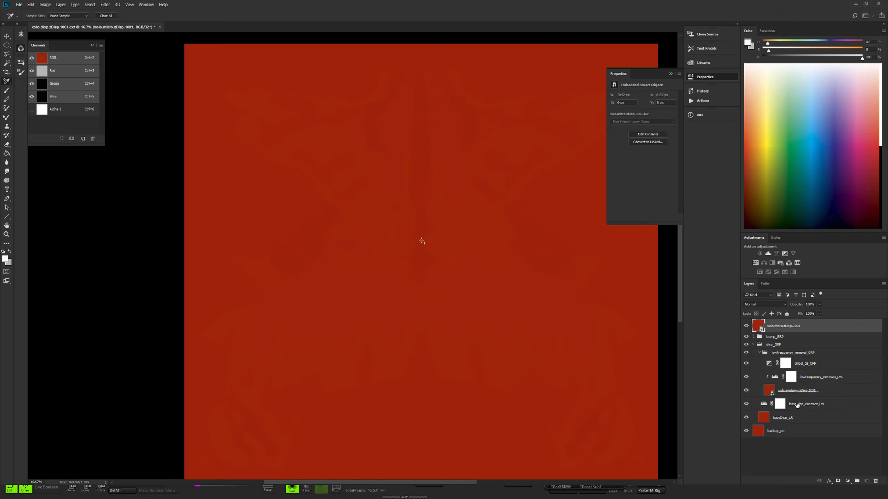
left_click(796, 405)
left_click(762, 406)
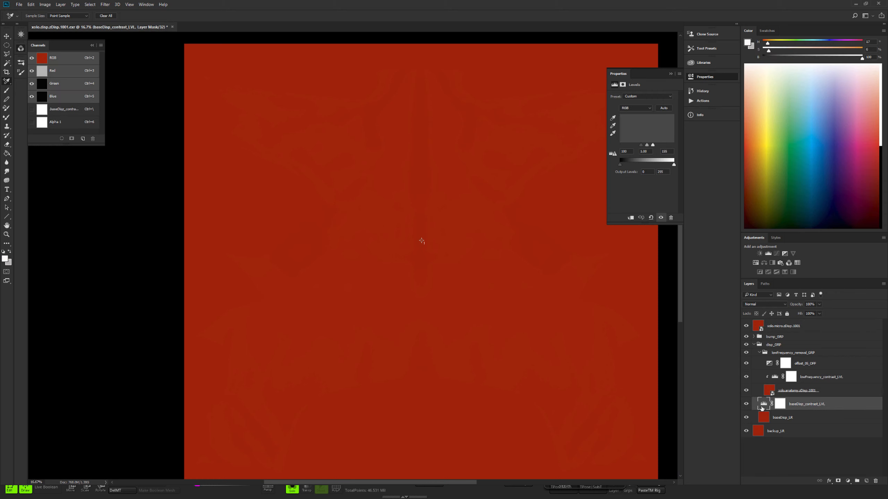
left_click_drag(761, 407, 758, 324)
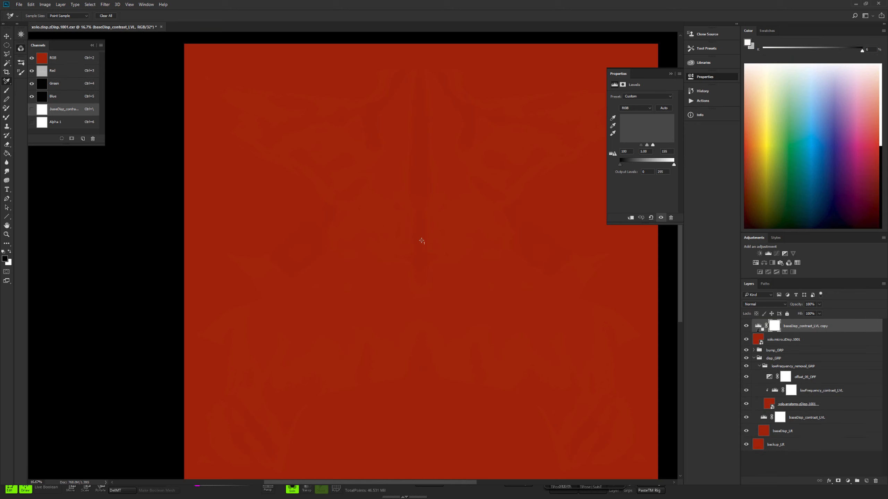
left_click(757, 330, "alt")
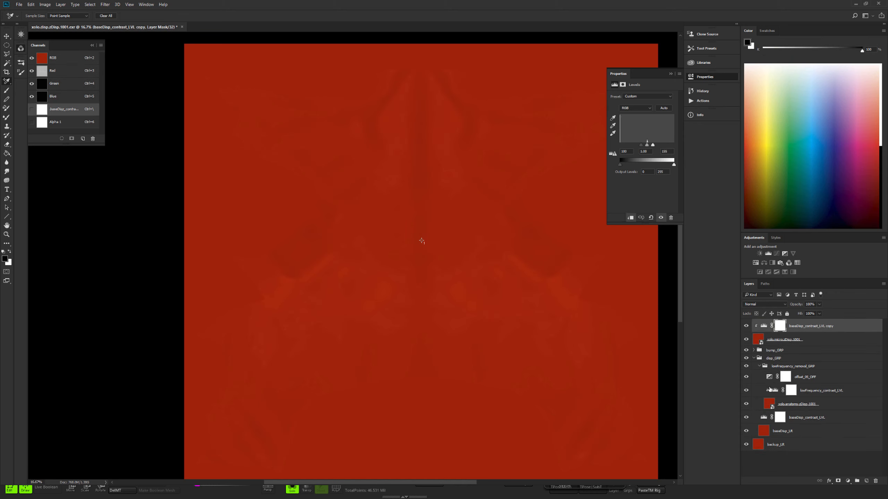
- Rename the clipped levels copy above the micro displacement map as micro_contrast_LV
double_click(814, 326)
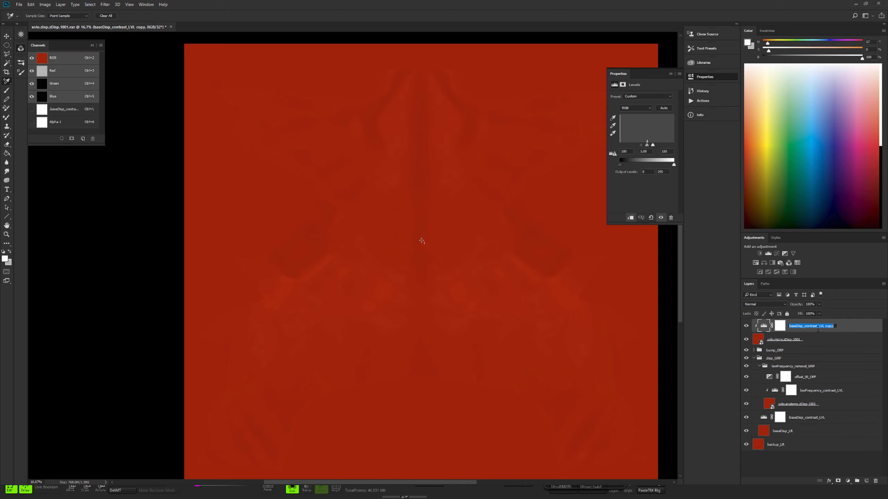
type("micro")
key("Return")
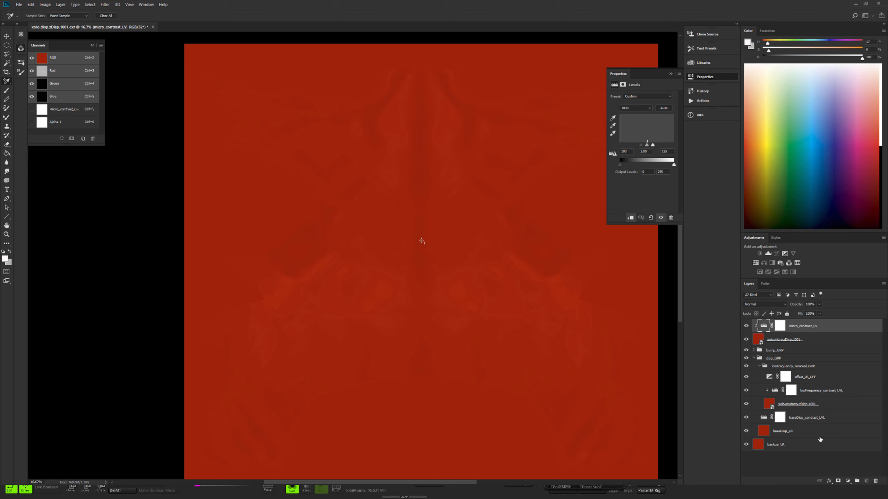
- Collapse lowFrequency_removal_GRP inside disp_GRP and duplicate the group above micro_contrast_LV
left_click(789, 406)
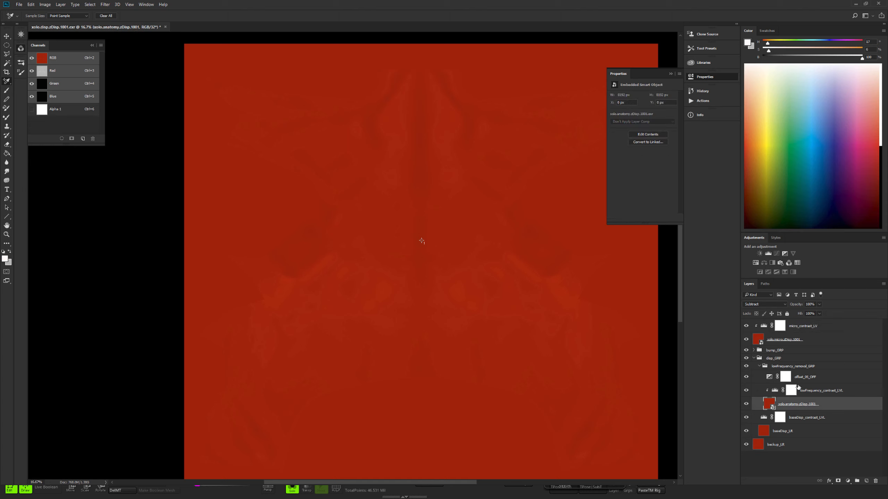
left_click(771, 366)
left_click(759, 367)
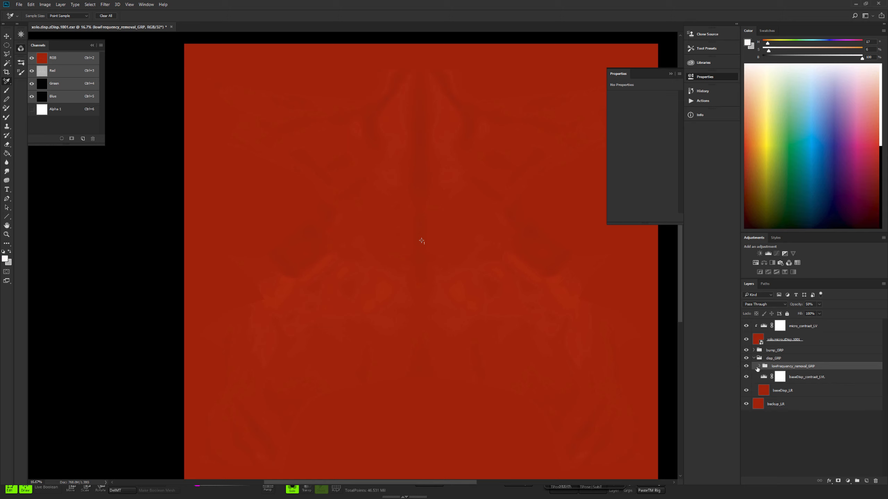
left_click_drag(785, 367, 765, 323)
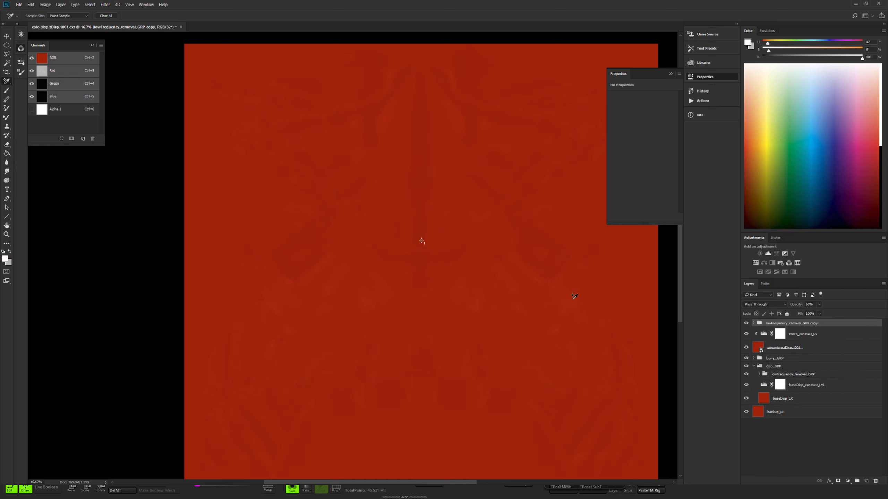
- Remove the "copy" suffix from the duplicated group so it is named lowFrequency_removal_GRP
left_click(465, 325, "ctrl")
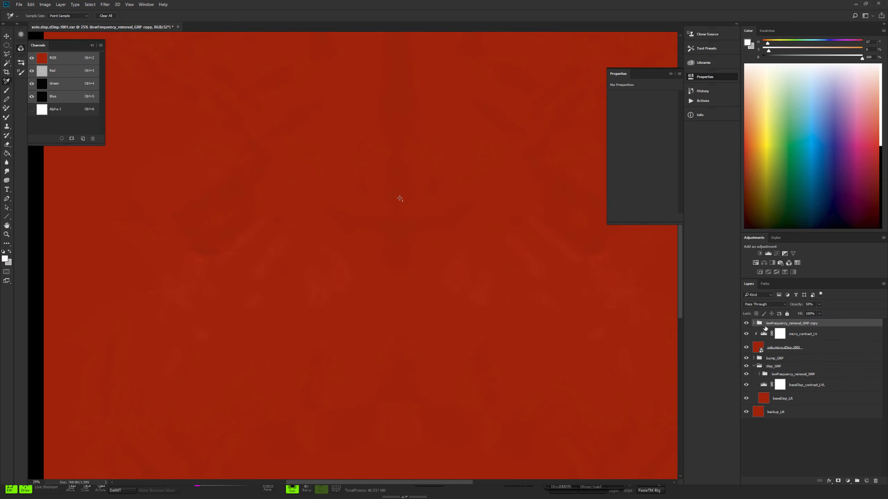
double_click(808, 323)
key("End")
key("BackSpace")
key("BackSpace")
key("BackSpace")
key("BackSpace")
key("BackSpace")
key("Return")
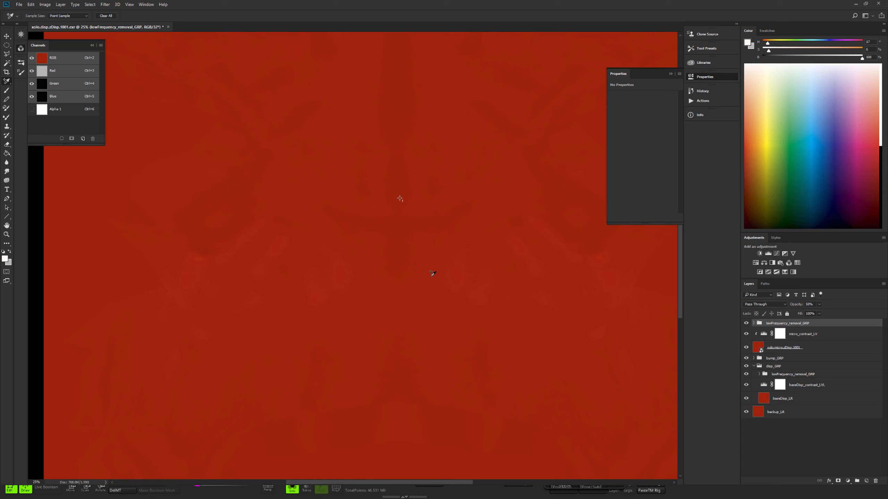
- View the micro displacement layer in the red channel only and examine the remaining low-frequency shapes
left_click(762, 347)
key("ctrl+3")
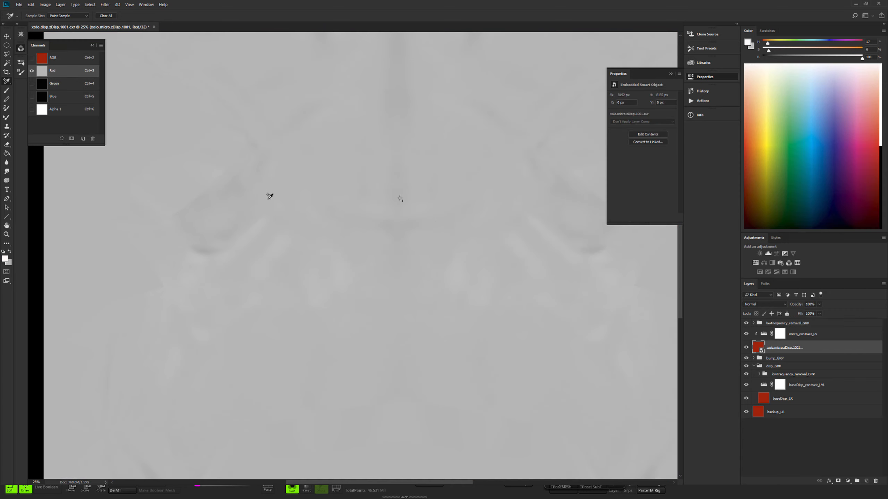
left_click(314, 228, "ctrl")
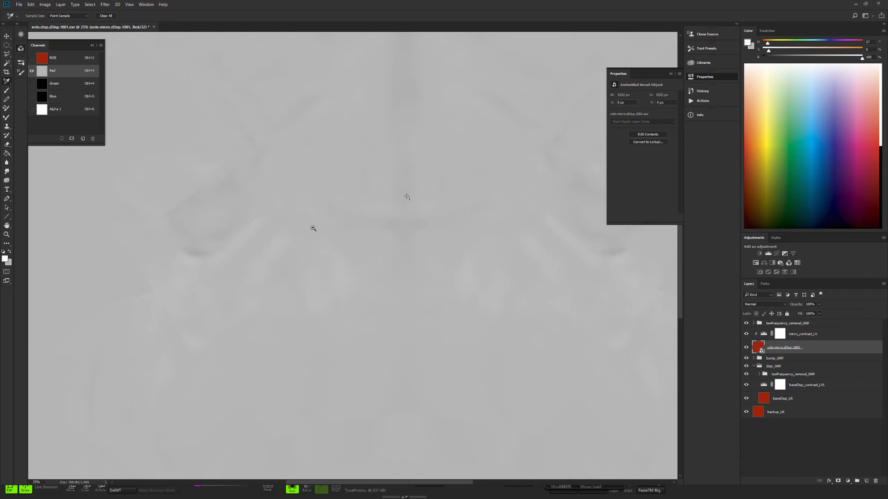
left_click(354, 265, "alt")
left_click(354, 264, "alt")
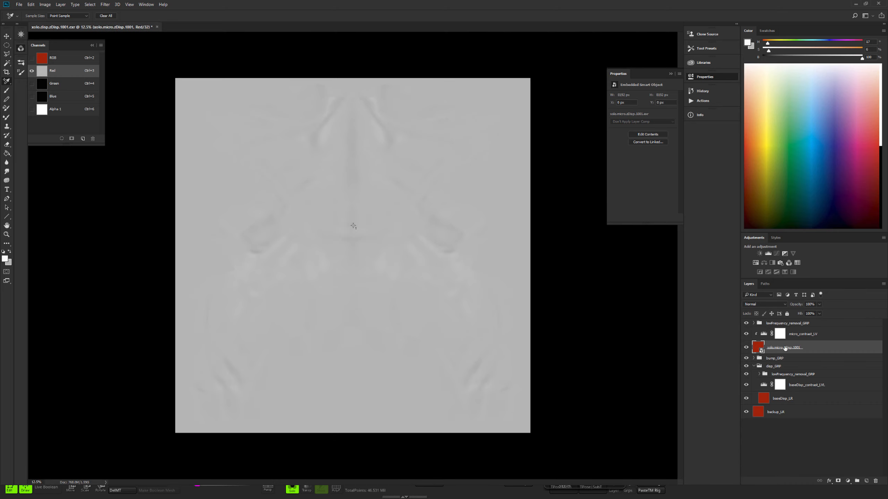
- Duplicate the micro_contrast_LV levels layer above the upper lowFrequency_removal_GRP, leaving the copy unclipped
left_click(764, 337)
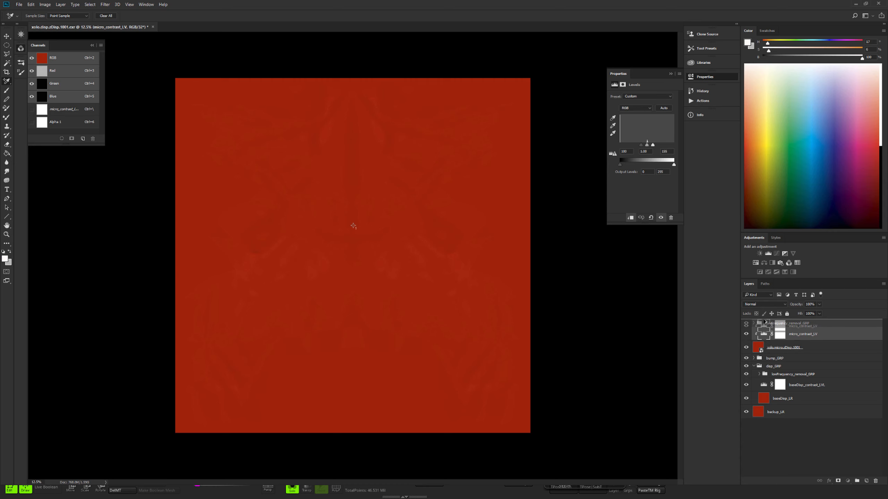
left_click_drag(763, 320, 763, 319)
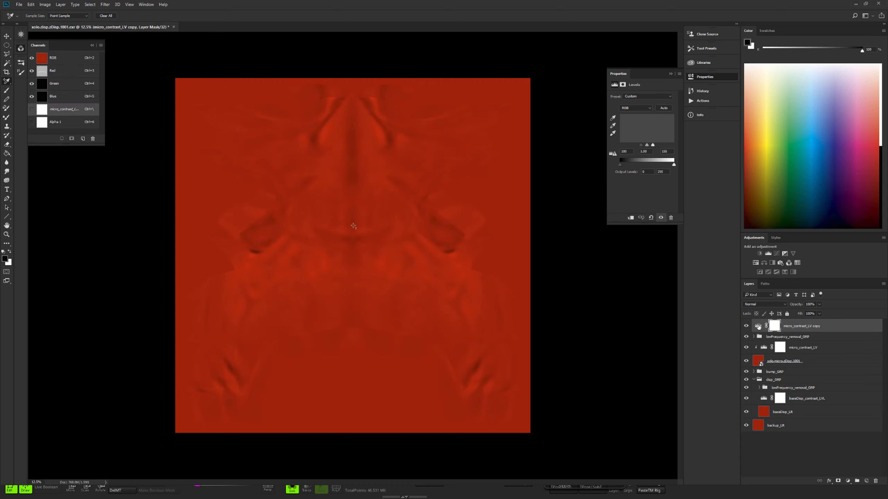
left_click(758, 324)
- Examine the contrast-boosted micro detail in the red channel at 66.67% zoom
scroll(380, 268, "up", 4)
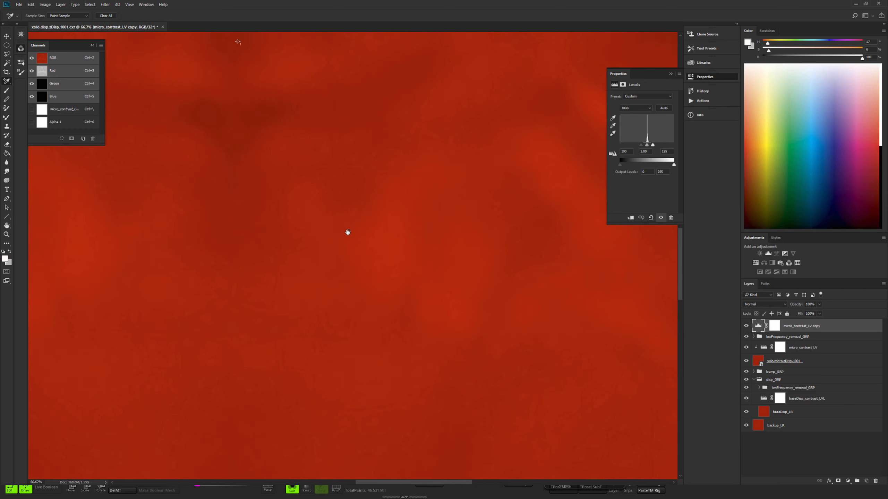
left_click(71, 72)
mouse_move(373, 230)
left_mouse_down()
mouse_move(460, 305)
mouse_move(432, 354)
mouse_move(309, 434)
left_mouse_up()
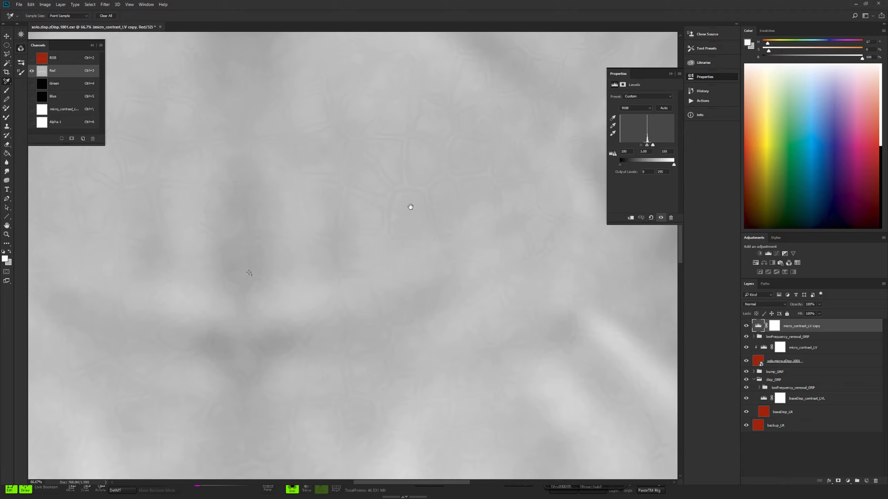
left_click_drag(408, 204, 389, 313)
mouse_move(367, 163)
left_mouse_down()
mouse_move(360, 268)
mouse_move(340, 139)
left_mouse_up()
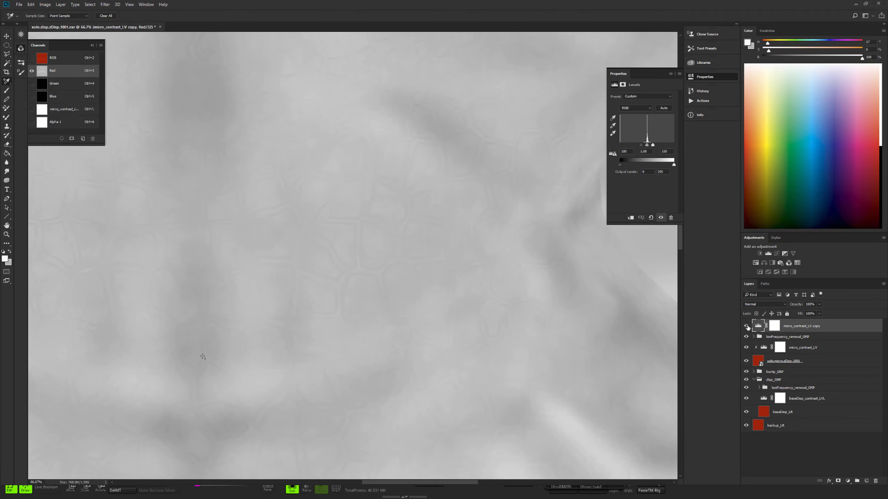
- Raise the opacity of the upper lowFrequency_removal_GRP to 100%
key("Delete")
left_click(819, 305)
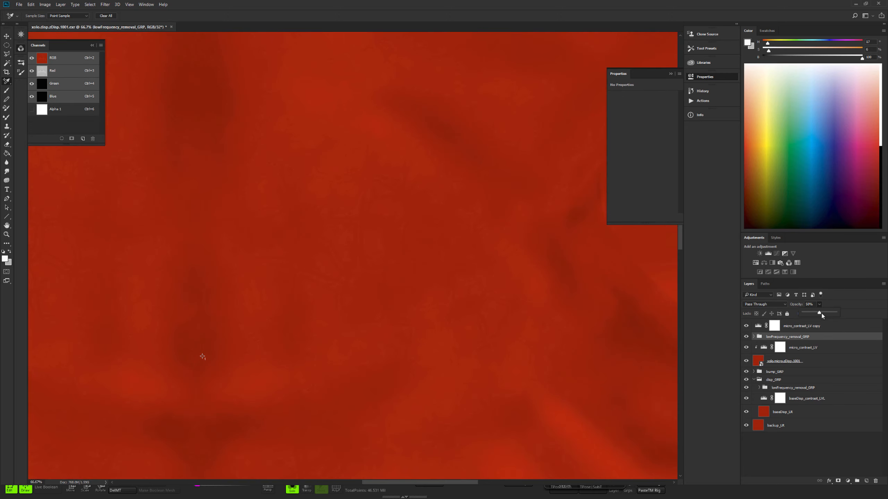
left_click(756, 328)
left_click(758, 329)
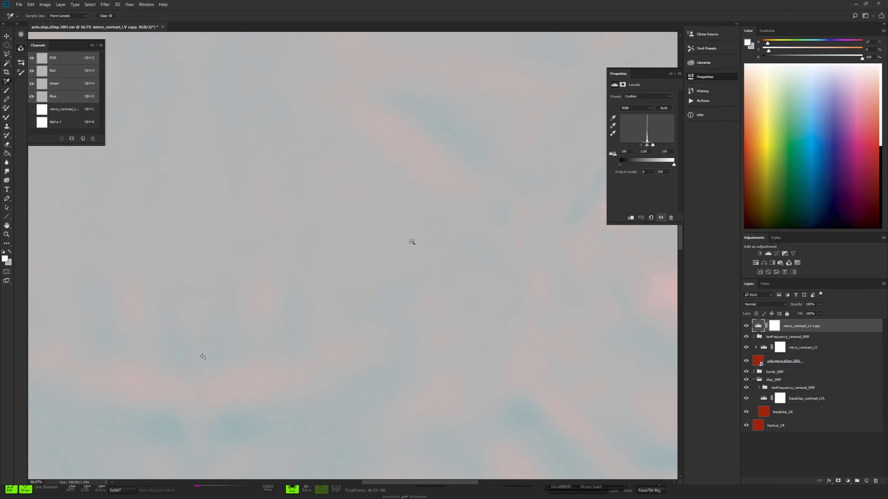
- Examine the low-frequency removal on the micro map in the red channel and in full RGB
left_click(393, 232, "ctrl+alt")
left_click(59, 73)
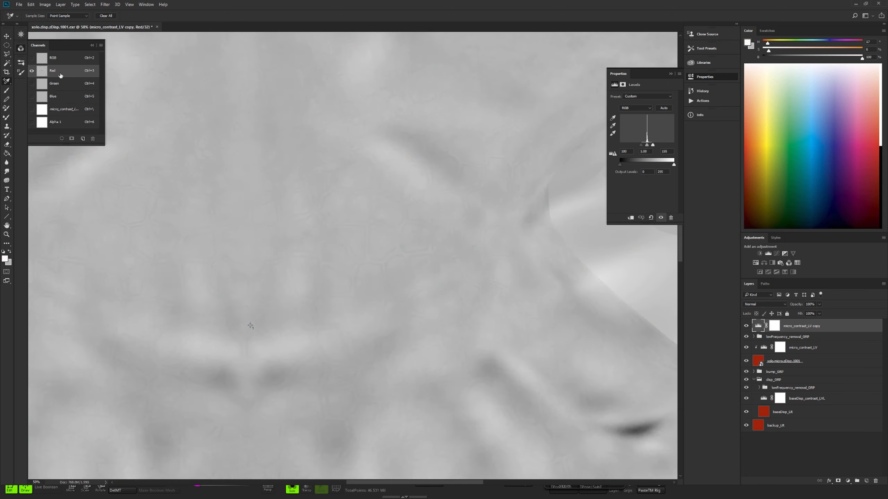
mouse_move(256, 193)
left_mouse_down()
mouse_move(363, 245)
mouse_move(450, 185)
mouse_move(436, 296)
mouse_move(438, 145)
mouse_move(424, 194)
left_mouse_up()
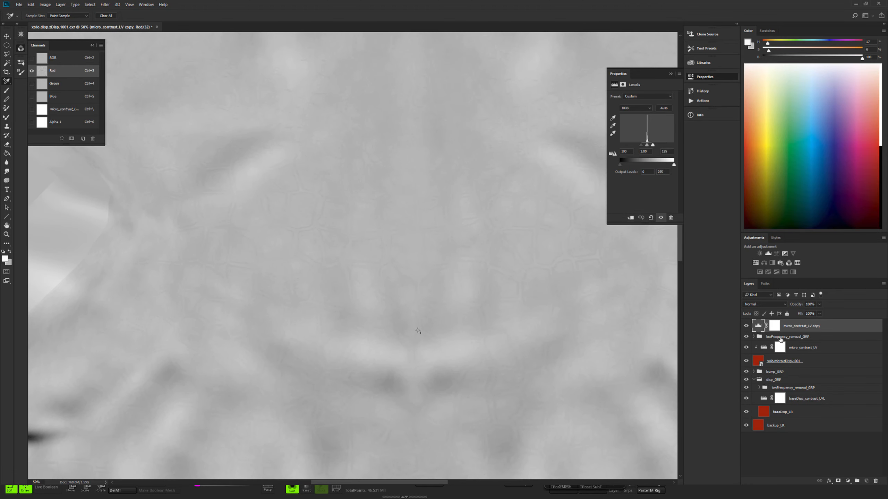
left_click(782, 338)
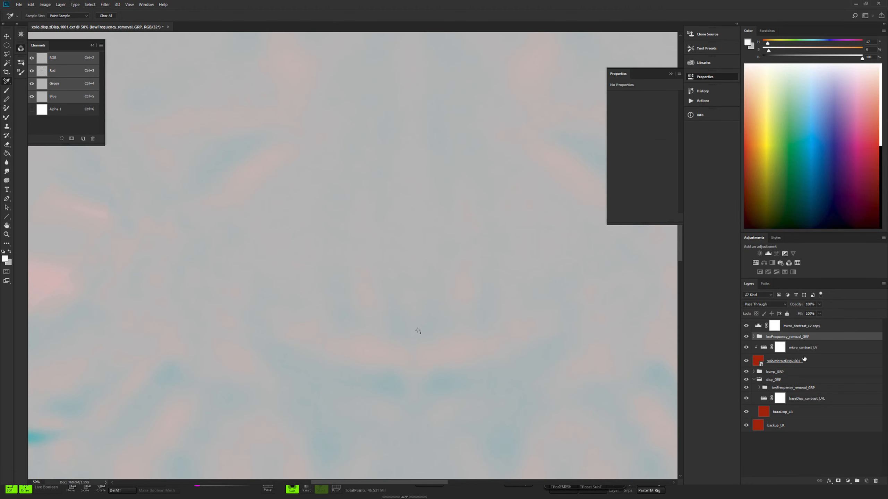
left_click_drag(443, 284, 438, 284)
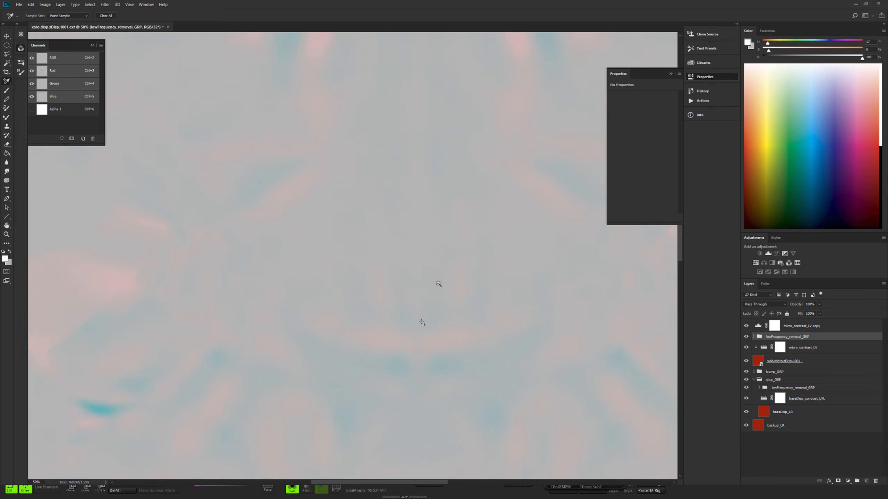
left_click(438, 284, "alt")
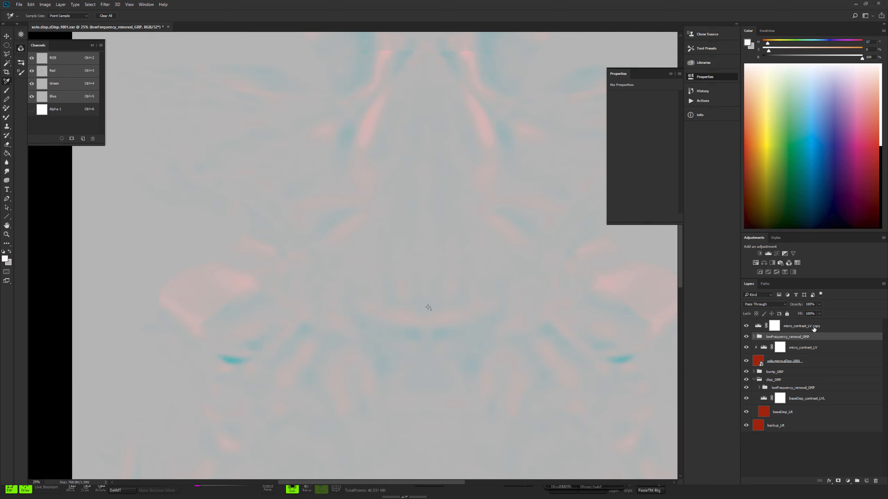
- Rename the topmost levels layer as micro_contrast_LVL2
double_click(814, 327)
left_click(831, 327)
key("BackSpace")
key("BackSpace")
key("BackSpace")
key("BackSpace")
key("Return")
double_click(808, 326)
left_click(812, 326)
type("L2")
key("Return")
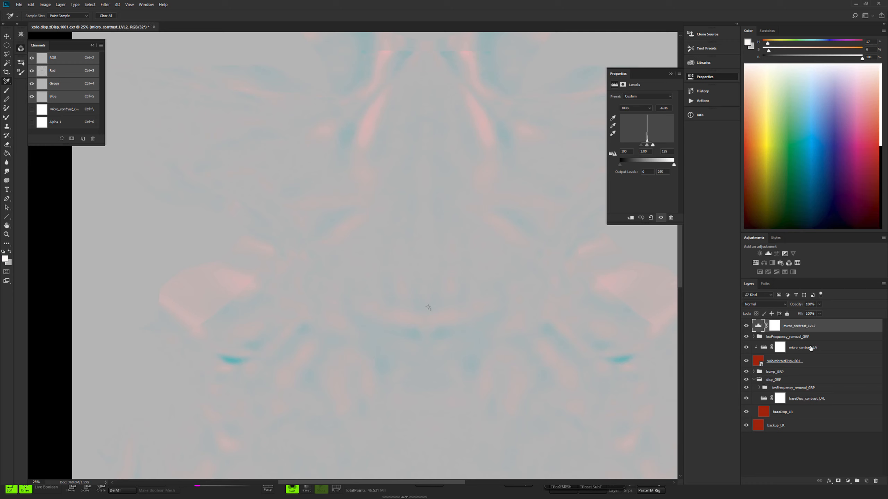
- Rename the clipped levels layer below lowFrequency_removal_GRP as micro_contrast_LVL1
double_click(821, 350)
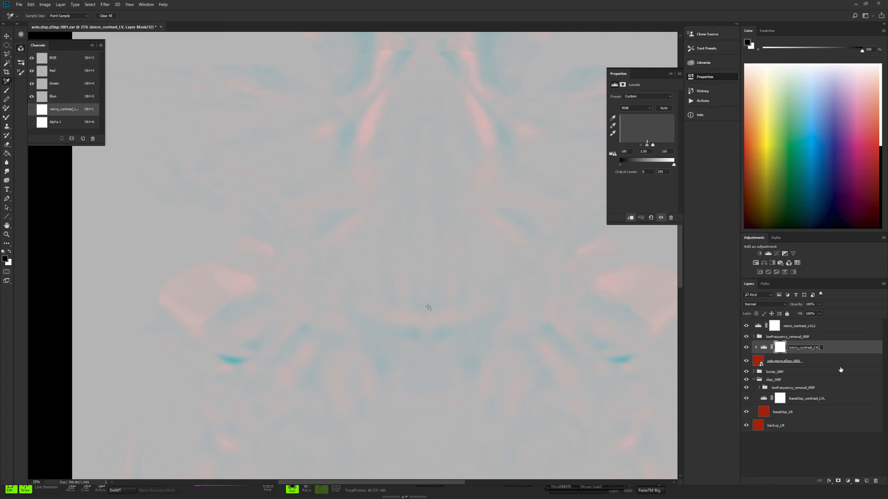
type("L1")
key("Return")
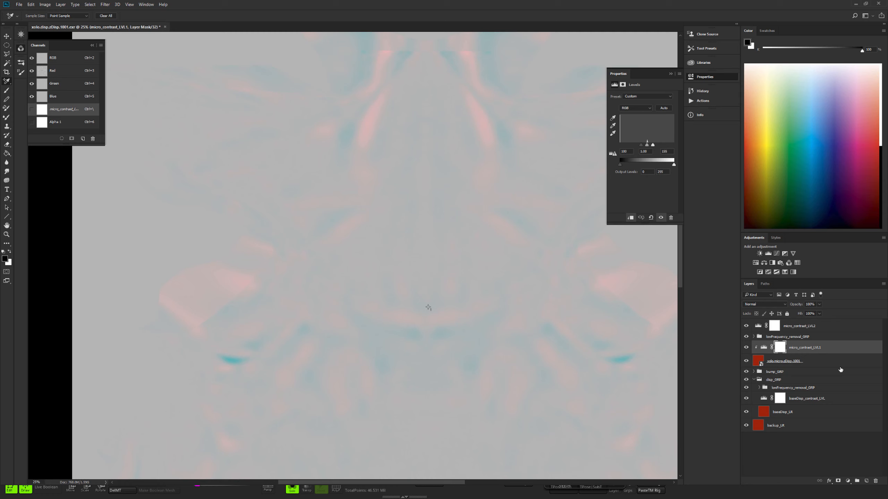
- Group all micro layers, from micro_contrast_LVL2 down to the micro displacement smart object, and name the group micro_GRP
left_click(758, 327)
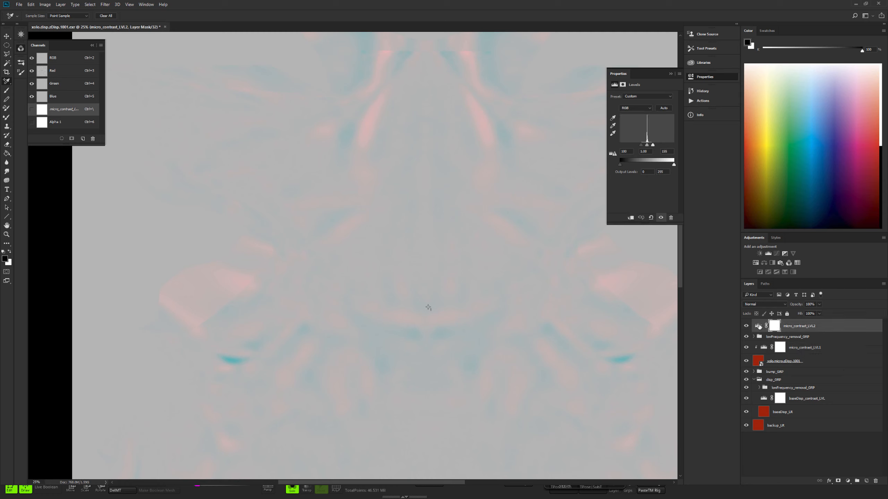
left_click(758, 326)
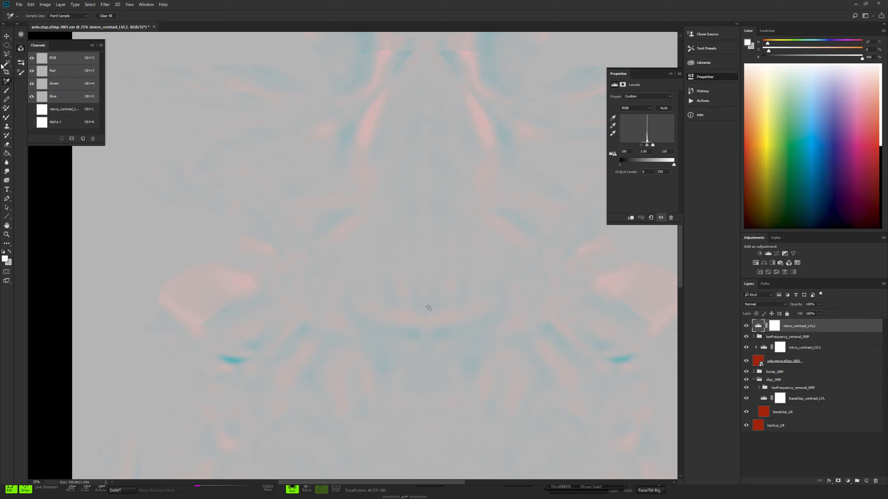
left_click(783, 361, "shift")
key("ctrl+g")
double_click(774, 323)
type("micro_GRP")
key("Return")
- Compare the disp_GRP, bump_GRP and micro_GRP results in the red channel by hiding the upper groups and restoring them one by one
left_click(746, 324)
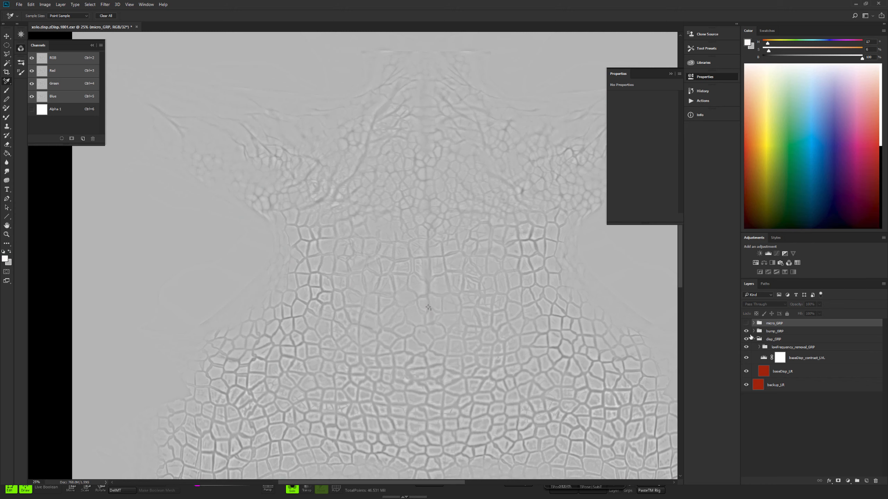
left_click(745, 331)
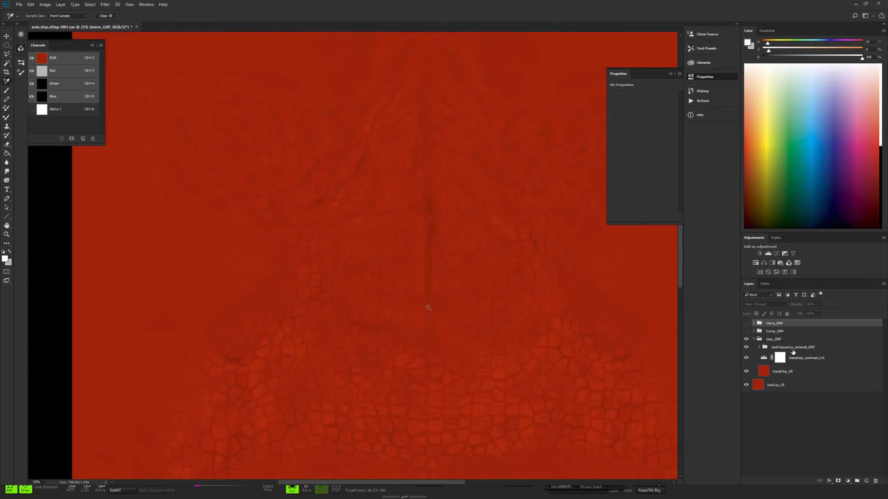
left_click(783, 342)
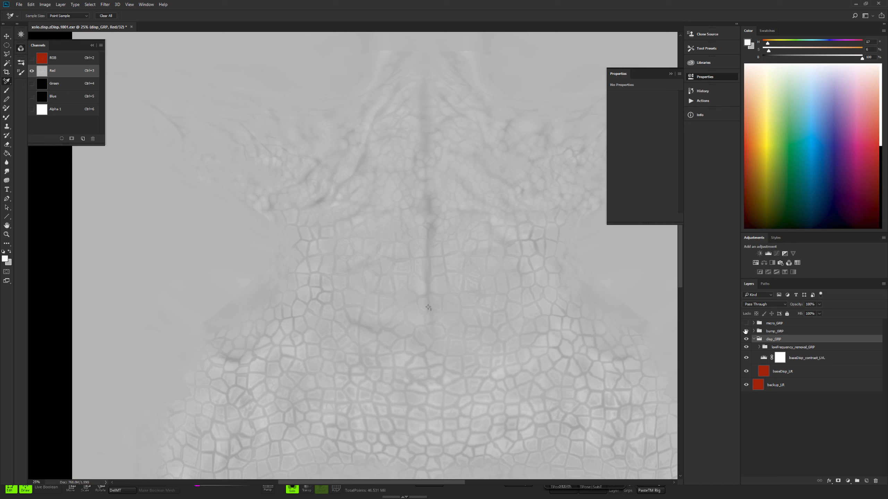
left_click(745, 331)
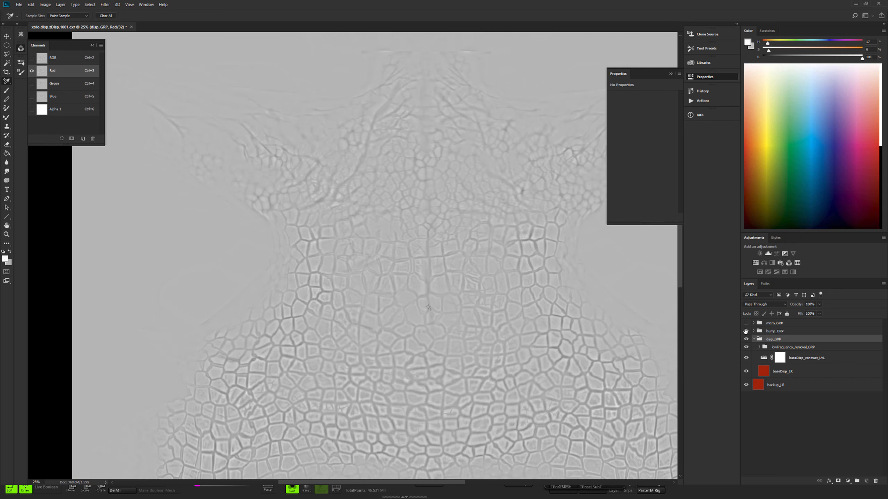
left_click(745, 322)
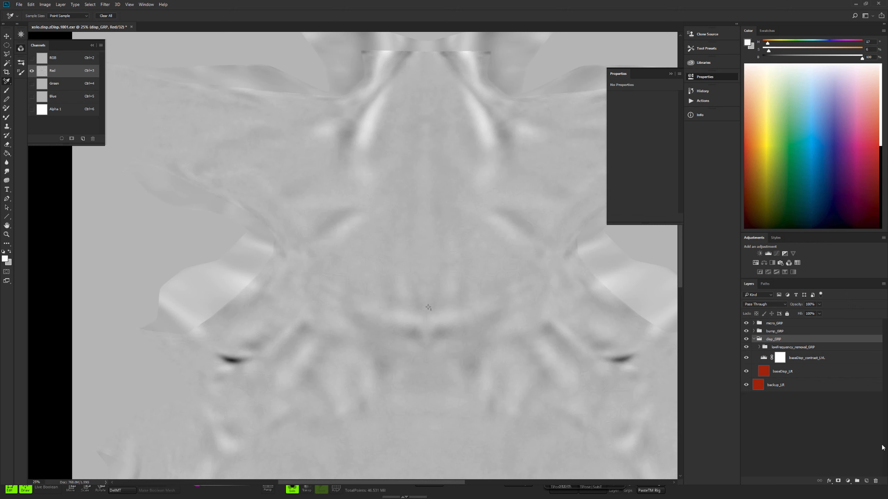
- Switch to File Explorer and browse to the human folder of creatureXYZ within textureFiles
key("alt+Tab")
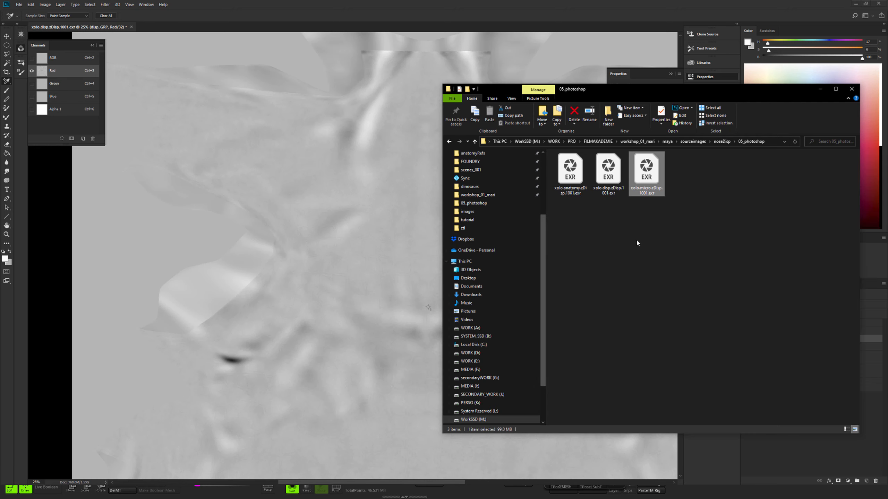
key("alt+Tab")
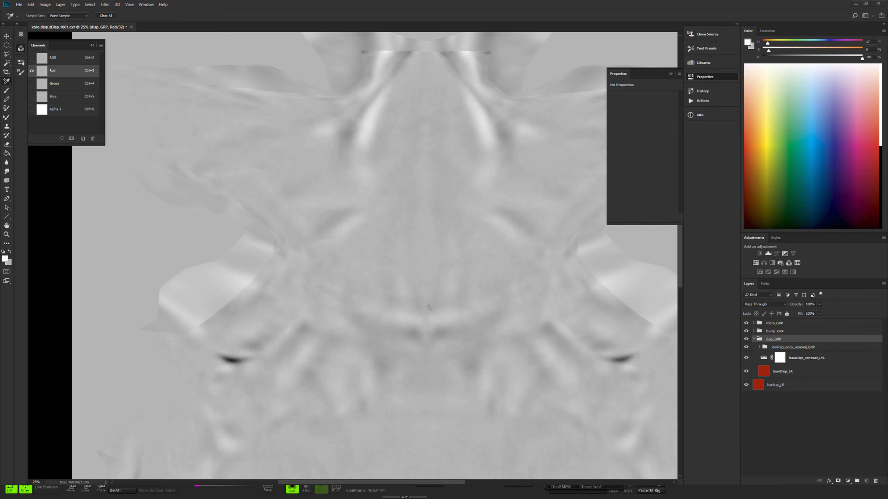
key("super+e")
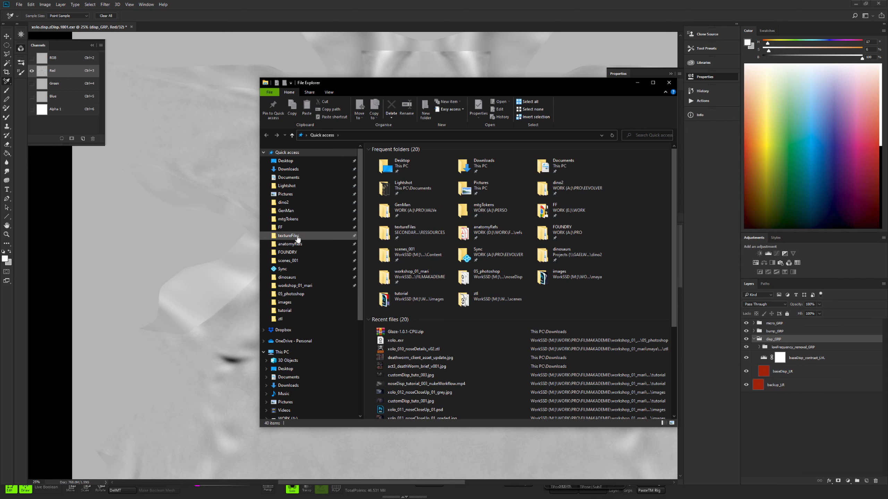
left_click(302, 236)
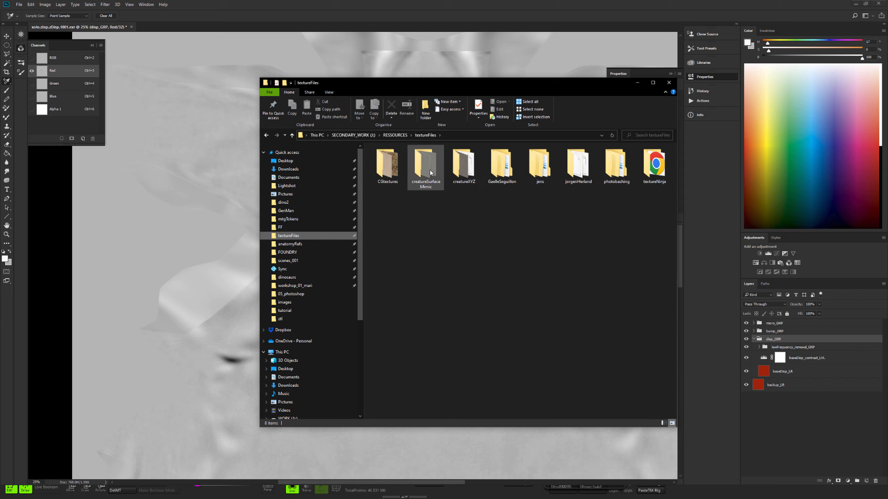
left_click(464, 176)
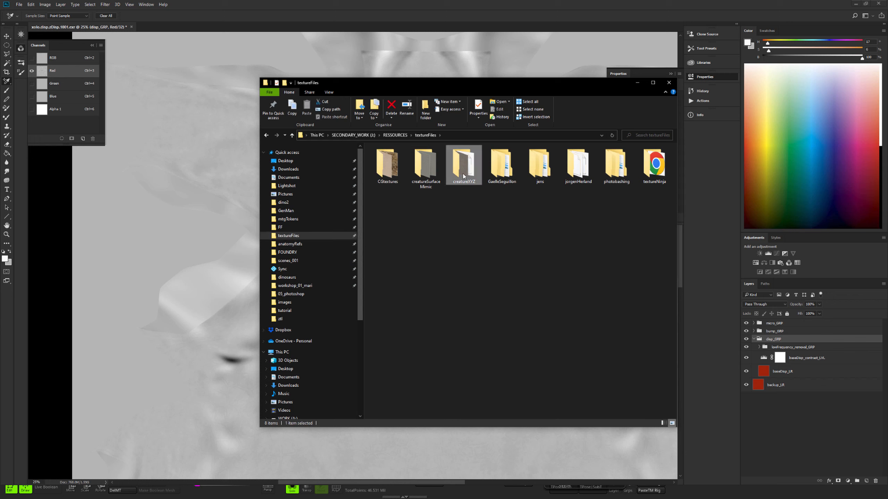
double_click(464, 176)
double_click(384, 172)
- Open lips_001.tif from the allInOne/female30 folder as a separate document in Photoshop
left_click(403, 164)
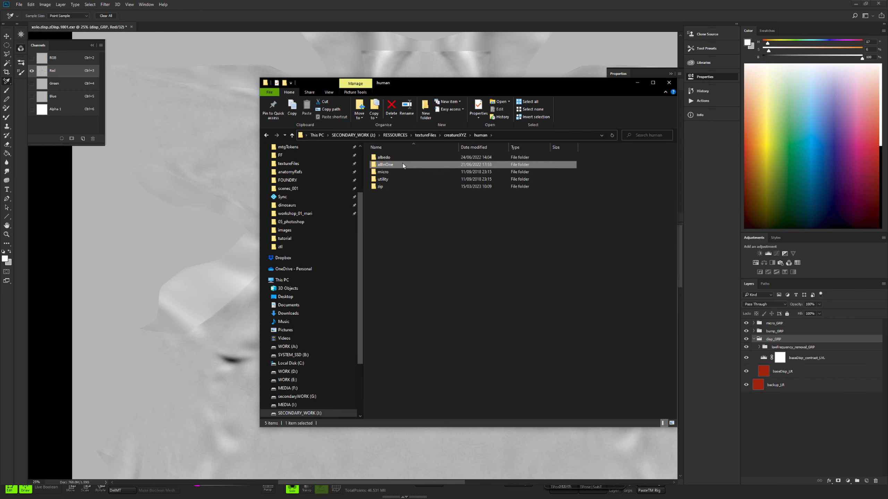
double_click(402, 164)
double_click(505, 172)
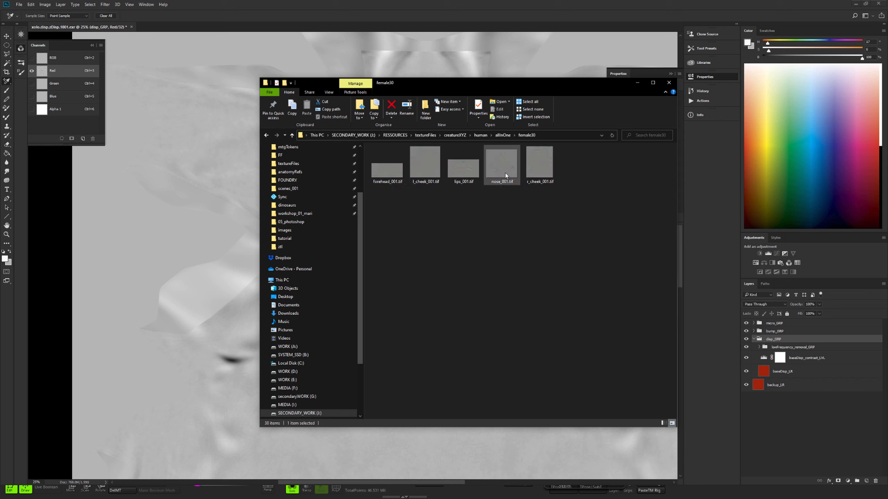
left_click(455, 161)
left_click_drag(455, 165, 309, 26)
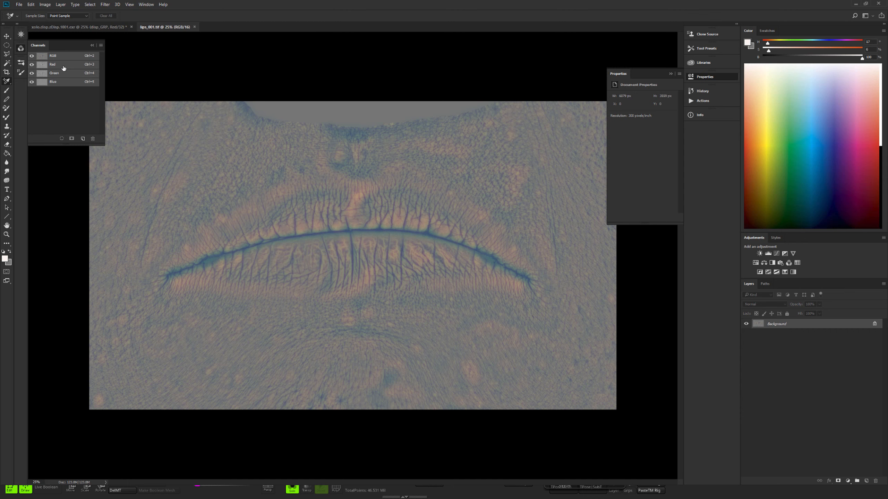
- Examine which level of skin detail the red, green and blue channels of lips_001.tif each hold, ending on full RGB
left_click(64, 68)
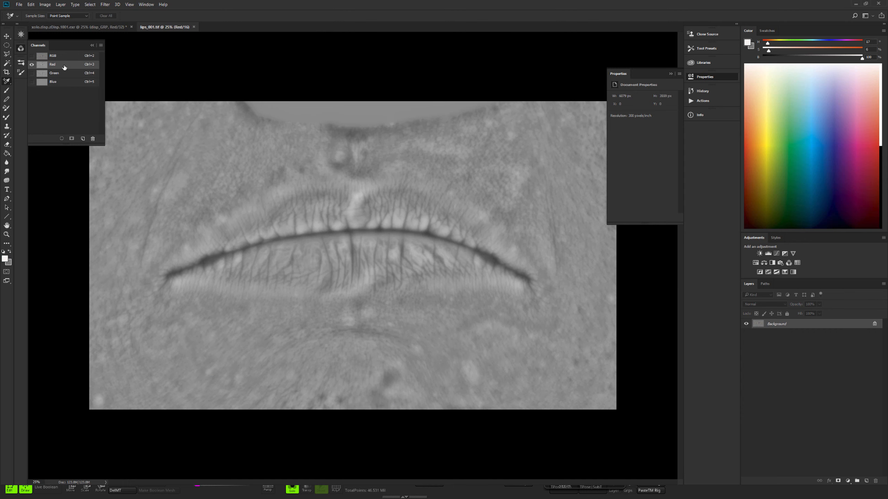
left_click(67, 76)
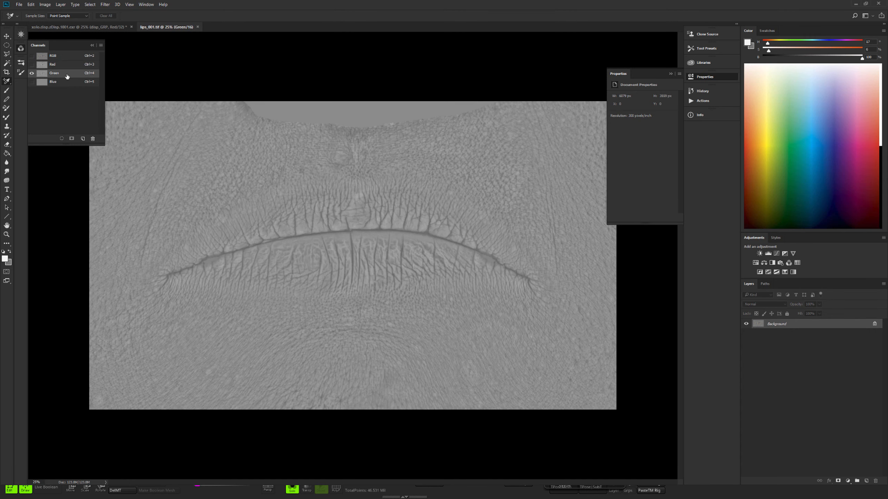
left_click(61, 84)
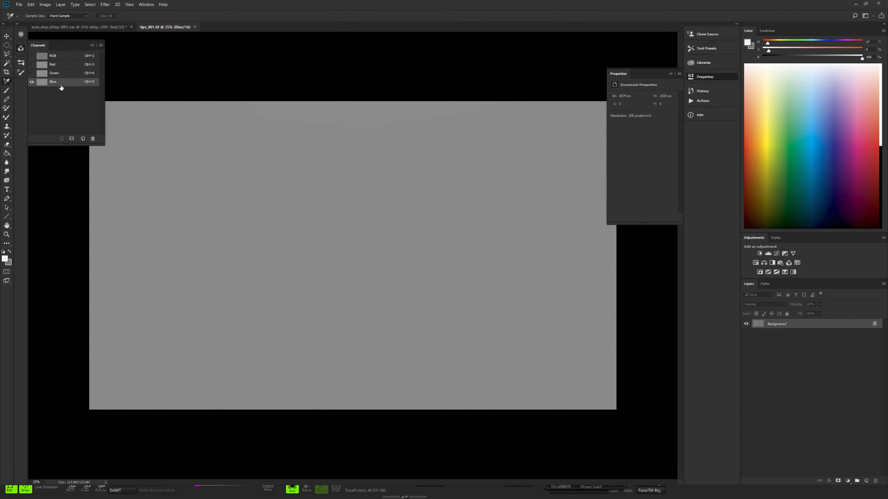
left_click(64, 66)
left_click(67, 73)
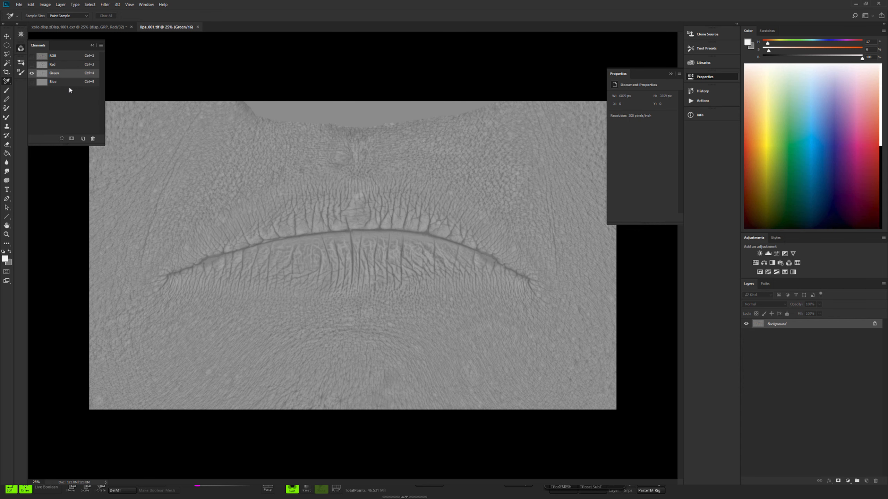
left_click(61, 83)
left_click(63, 65)
left_click(65, 73)
left_click(64, 82)
left_click(64, 65)
left_click(63, 74)
left_click(62, 84)
left_click(65, 64)
left_click(62, 56)
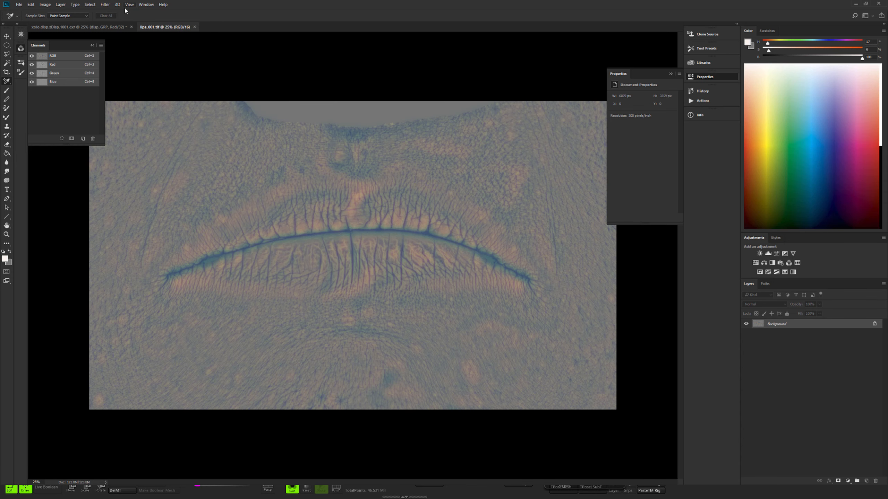
- Return to the displacement document and add a new empty layer above micro_GRP
left_click(87, 29)
key("ctrl+minus")
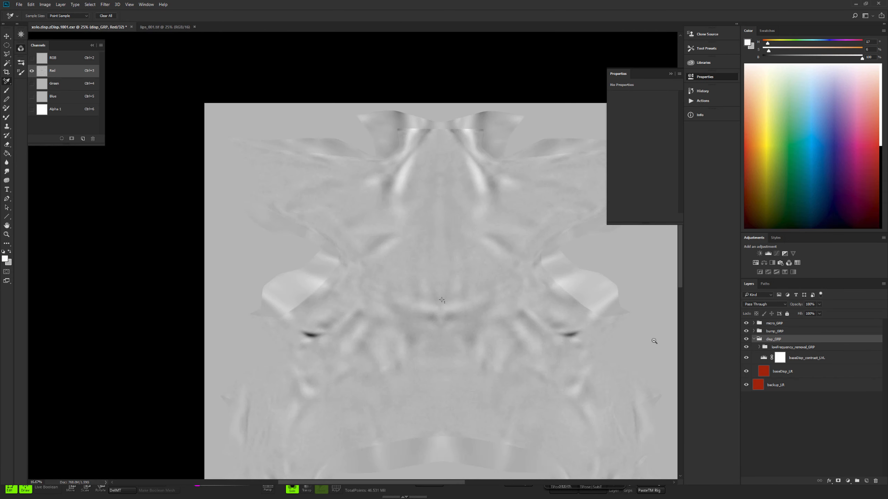
left_click(805, 324)
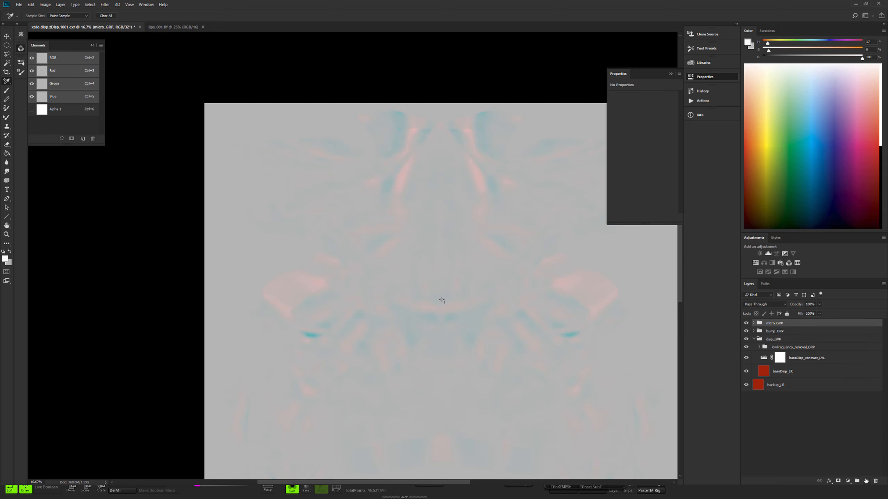
left_click(866, 481)
- With micro_GRP active, isolate the red channel, select the whole canvas and copy its merged content
left_click(405, 250, "alt")
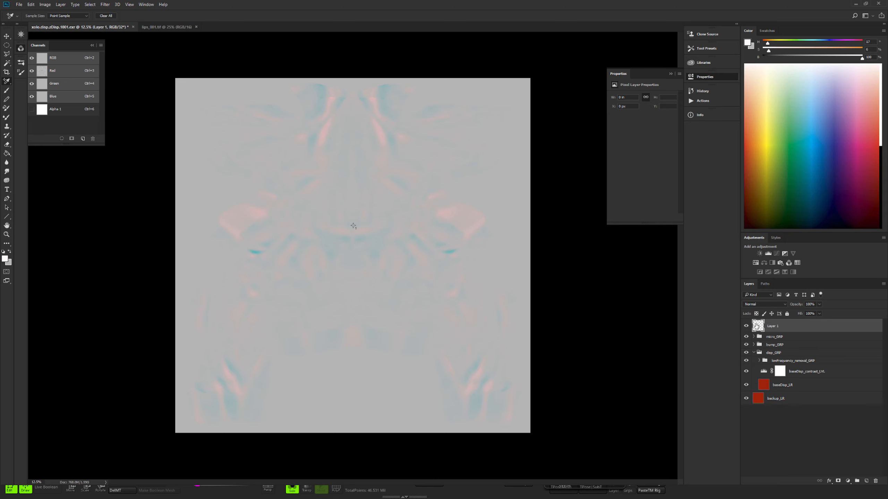
left_click(370, 261, "ctrl")
left_click(340, 236, "ctrl")
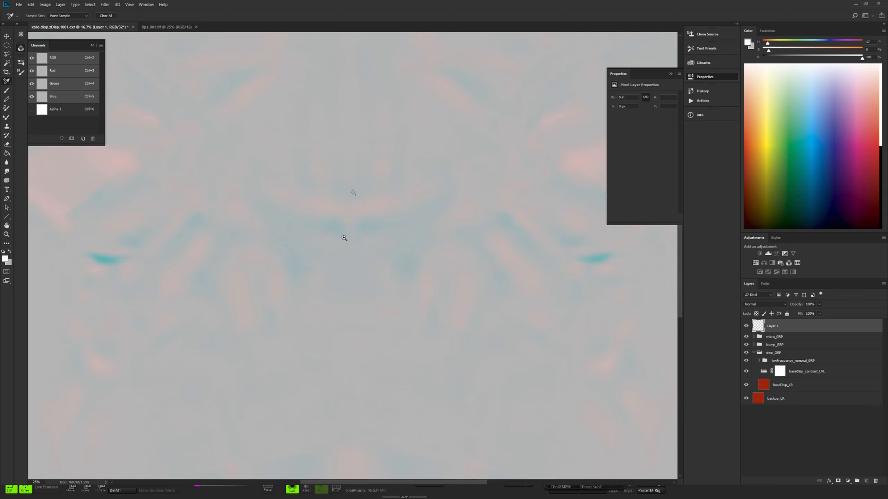
key("ctrl+plus")
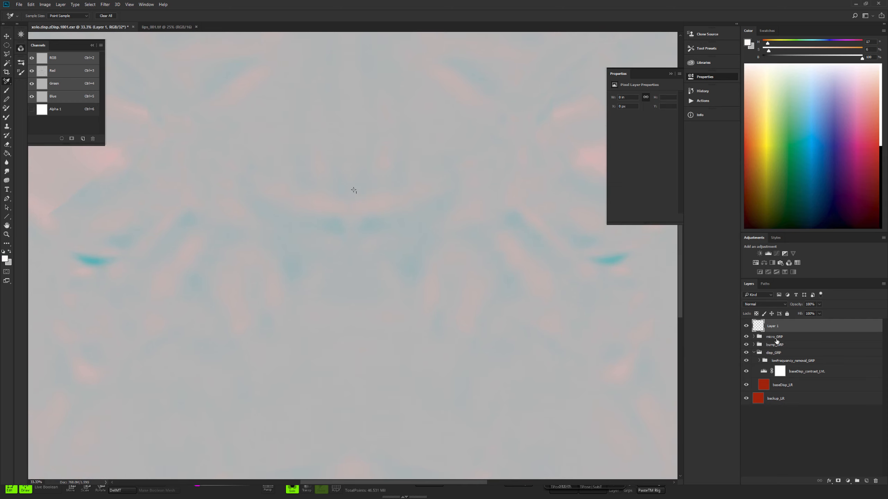
left_click(777, 339)
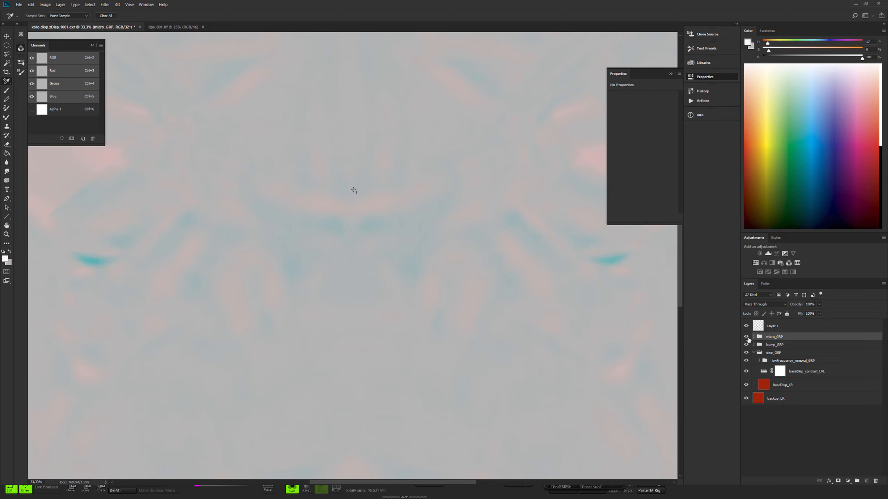
key("v")
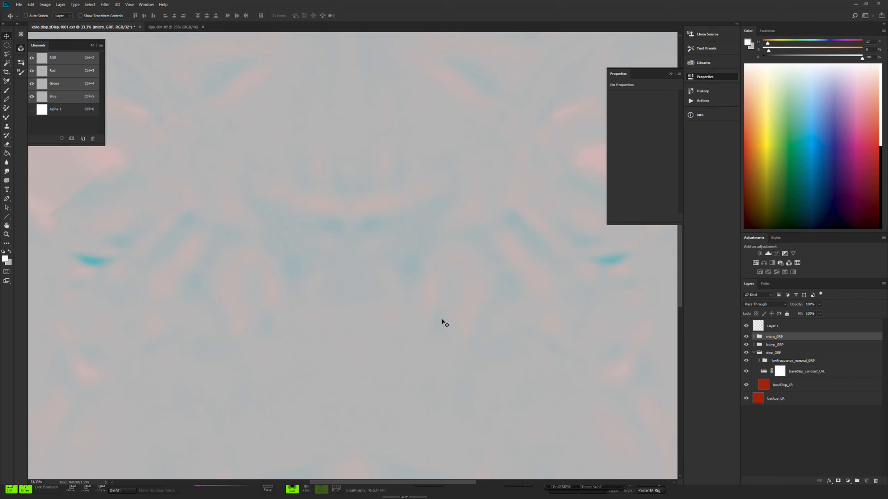
left_click(57, 75)
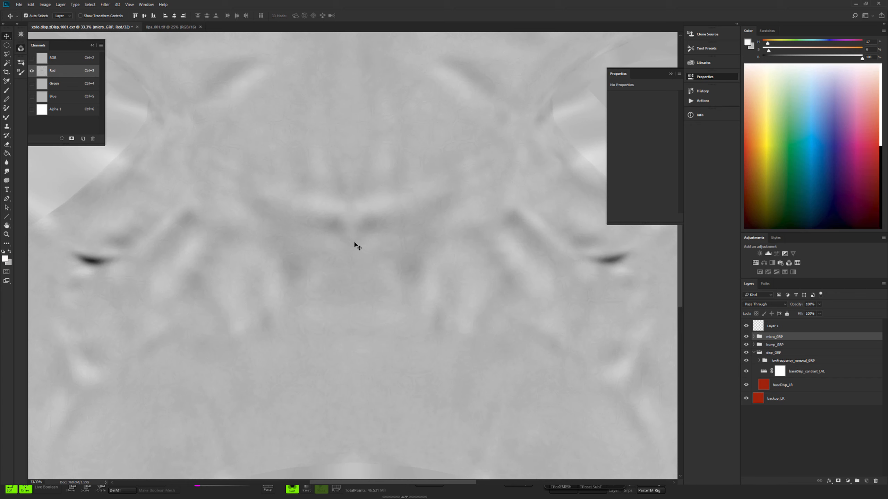
scroll(352, 241, "down", 3)
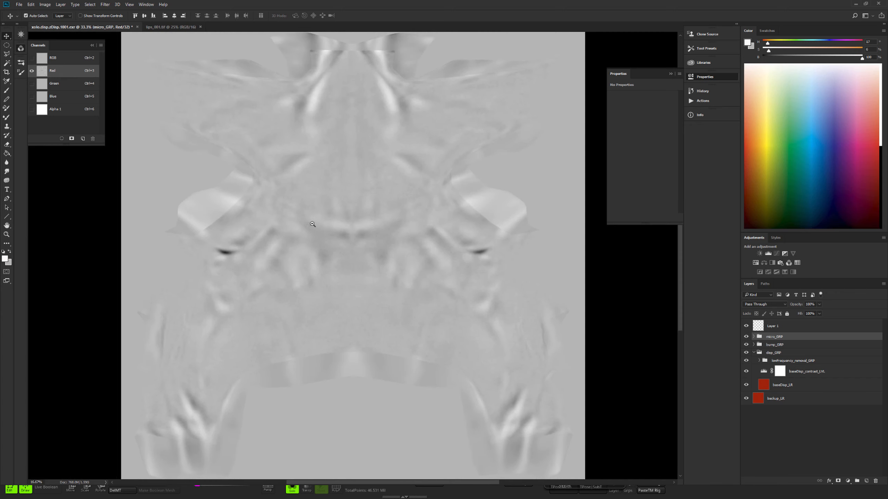
key("ctrl+a")
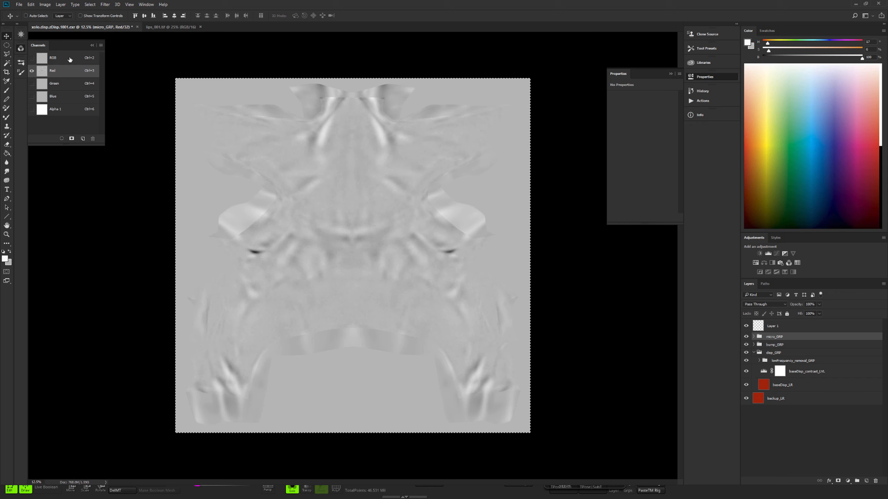
key("ctrl+shift+c")
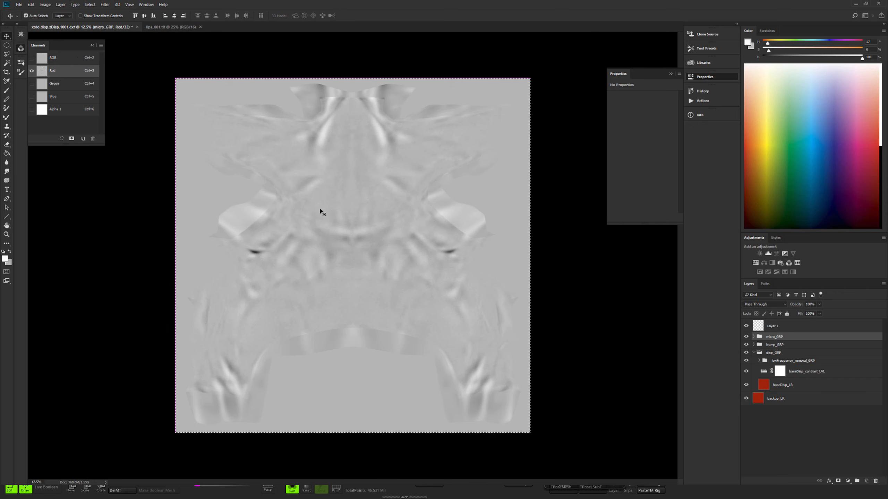
- Isolate the blue channel of the empty top layer, inspect it up close and clear the selection
left_click(773, 325)
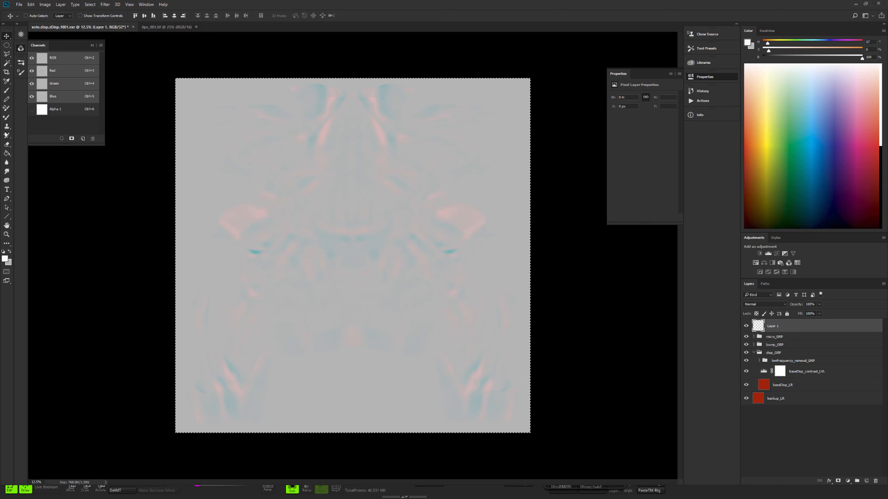
left_click(70, 99)
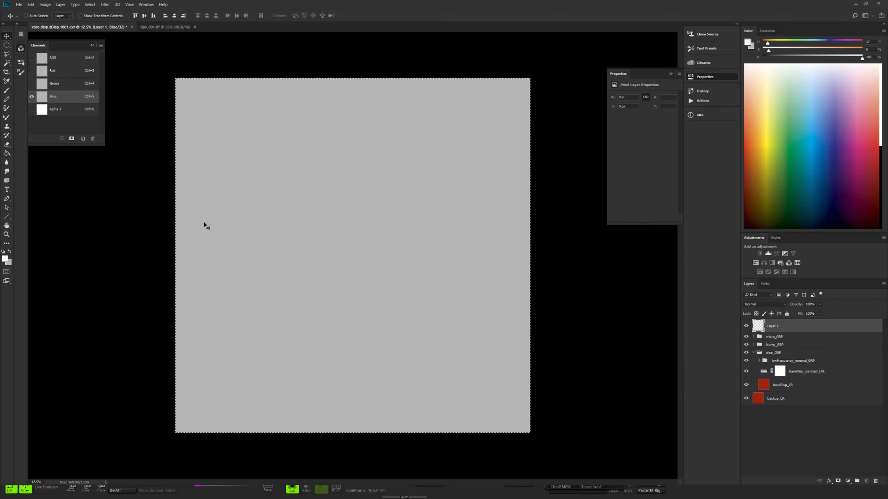
left_click(314, 226)
left_click(314, 224)
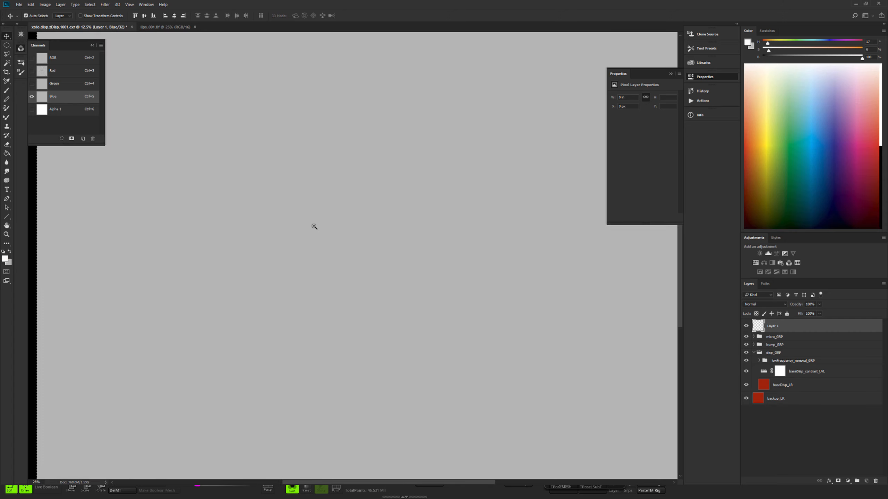
left_click(314, 224)
left_click(428, 269, "alt")
left_click(428, 269, "alt")
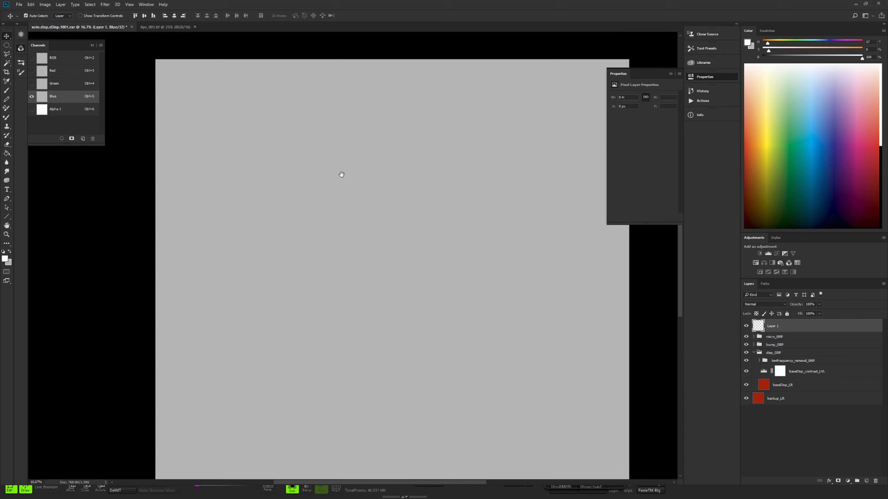
left_click(341, 175, "alt")
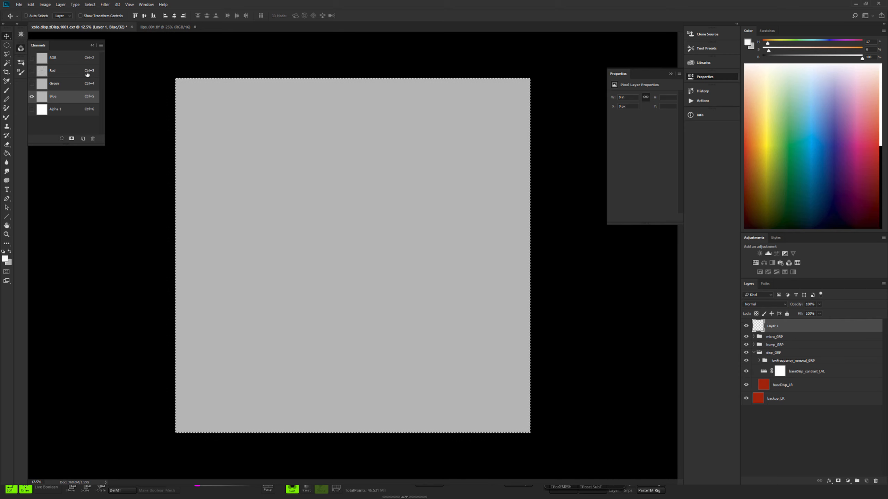
key("ctrl+d")
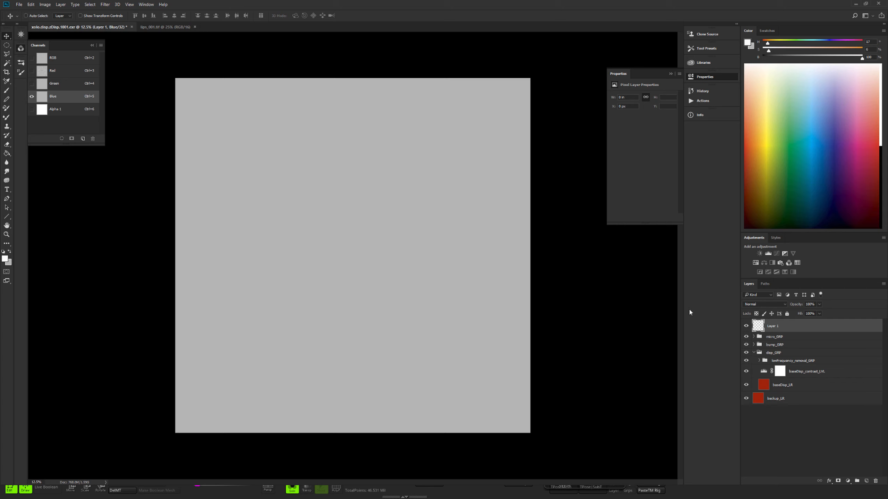
- Try to copy the whole red channel with the empty top layer active, and clear the selection
left_click(49, 71)
key("ctrl+a")
key("ctrl+c")
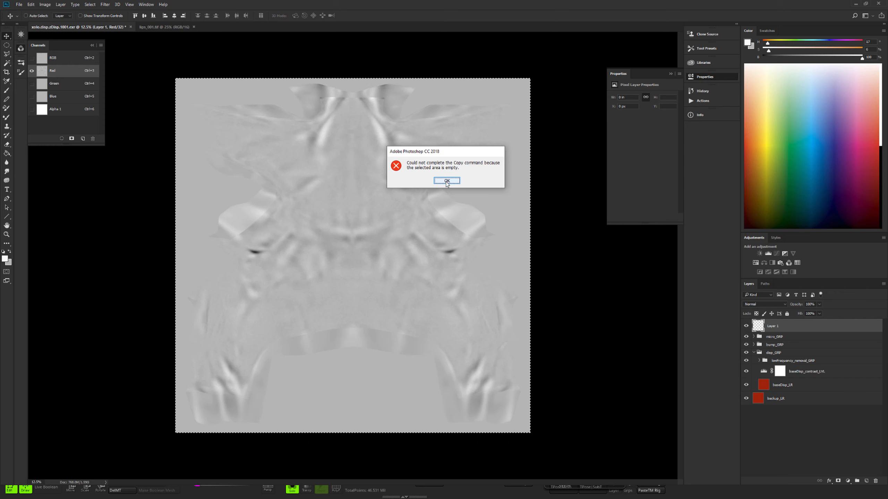
left_click(447, 180)
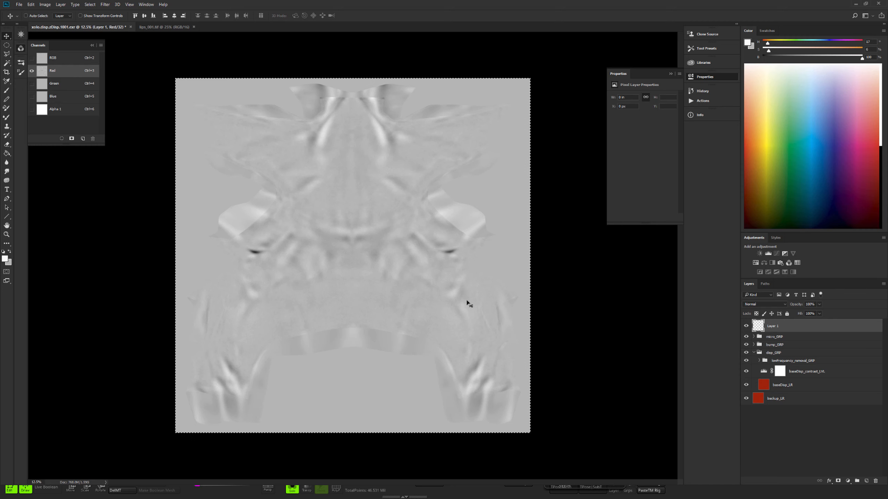
key("ctrl")
key("ctrl+d")
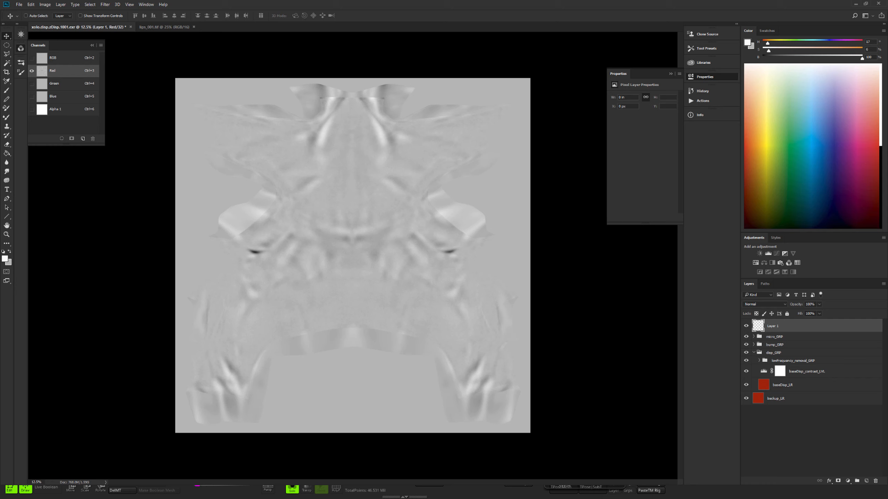
- Replace the empty top layer with a merged stamp of all visible layers and copy its red channel into its blue channel
left_click(876, 482)
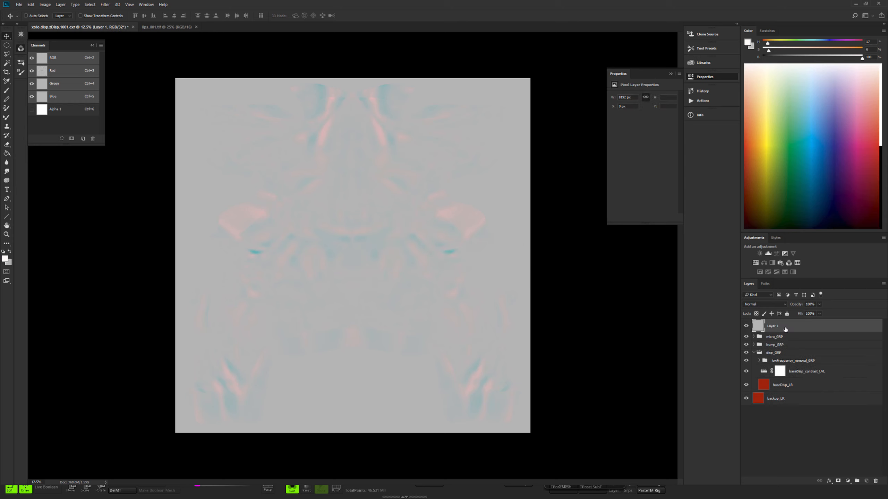
left_click(63, 72)
key("ctrl+a")
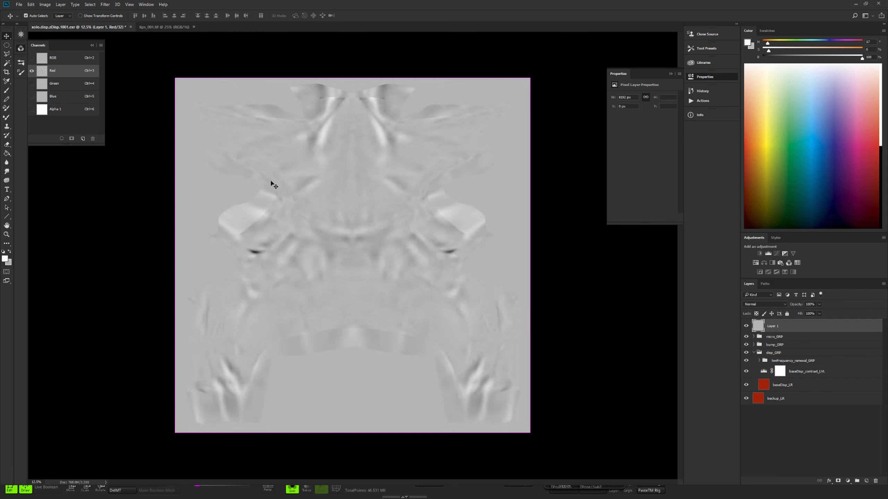
left_click(64, 97)
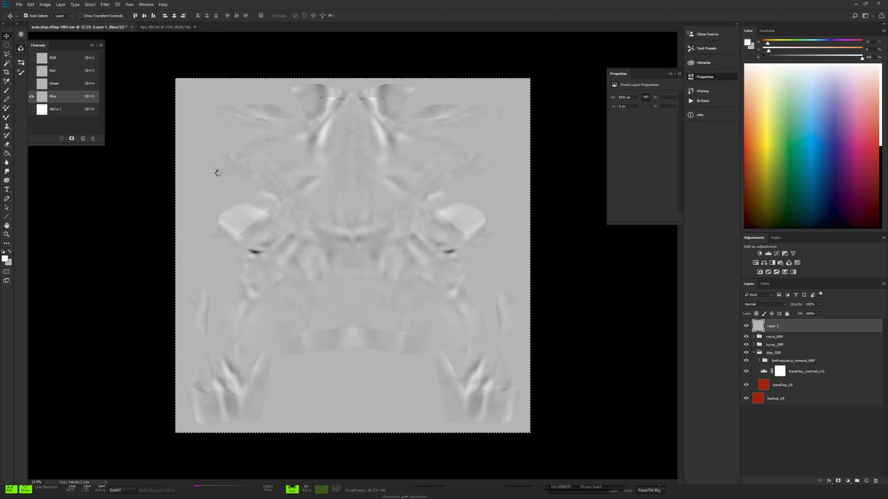
key("ctrl+d")
- Rename the merged top layer combined_LR and hide both it and micro_GRP
left_click(746, 327)
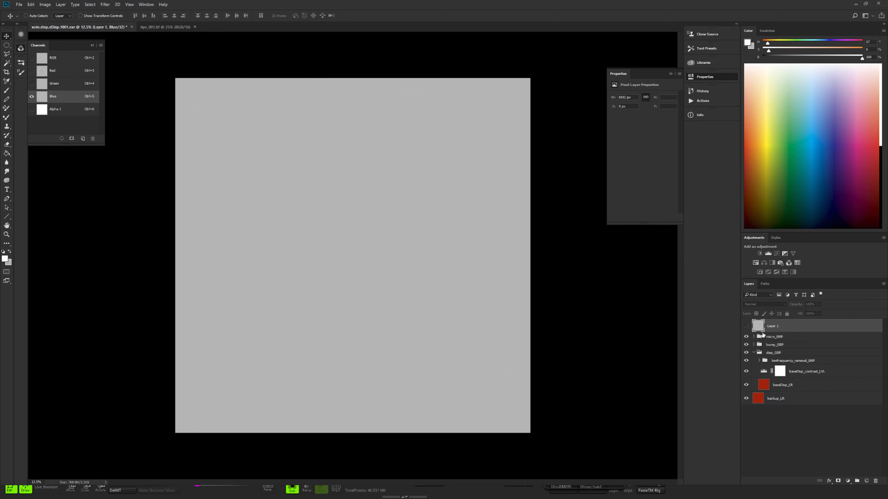
left_click(746, 337)
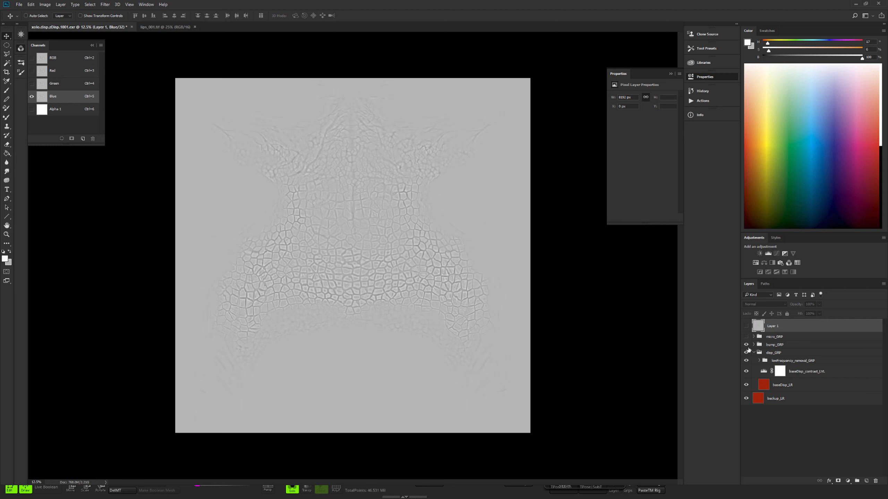
double_click(773, 327)
type("combined_LR")
key("Return")
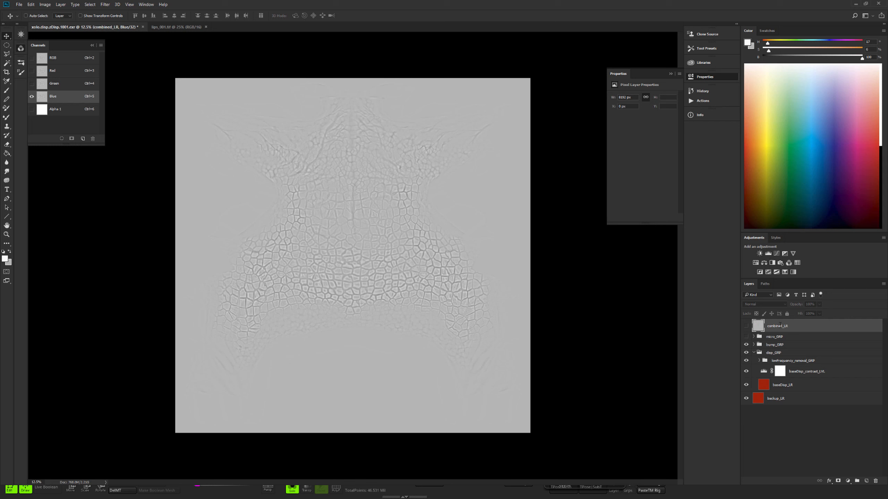
- Stamp the visible layers into a new layer above bump_GRP and copy its entire red channel
left_click(784, 346)
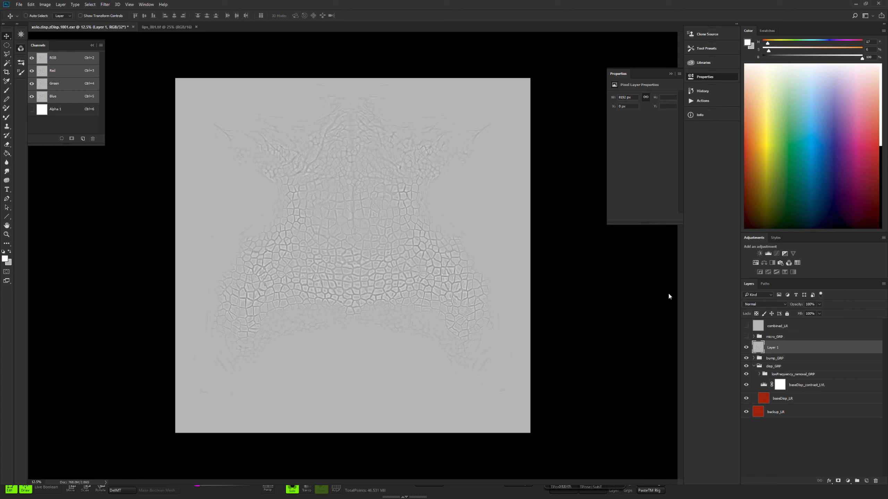
left_click(64, 72)
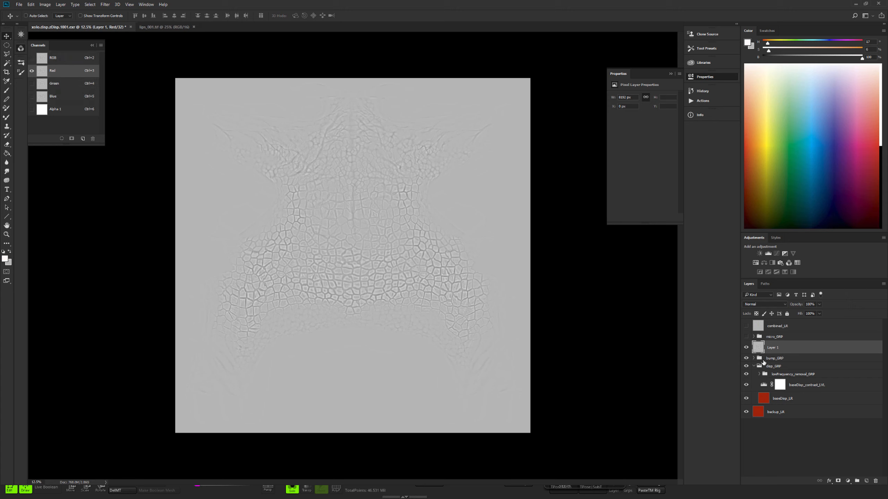
key("ctrl+a")
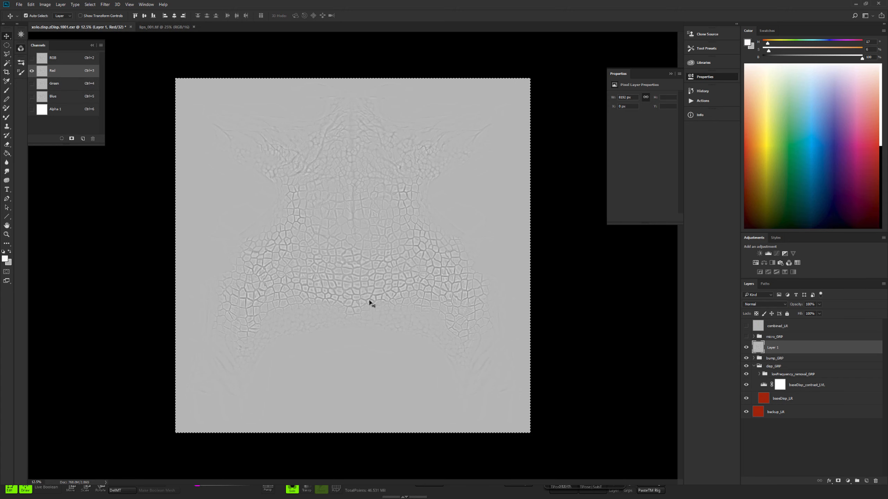
- Show combined_LR and paste the copied bump content into its green channel
left_click(746, 325)
left_click(772, 330)
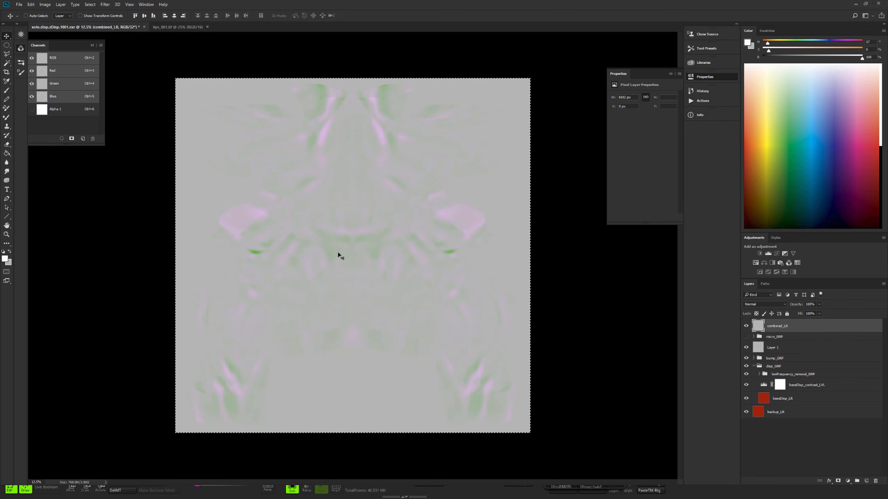
key("ctrl+4")
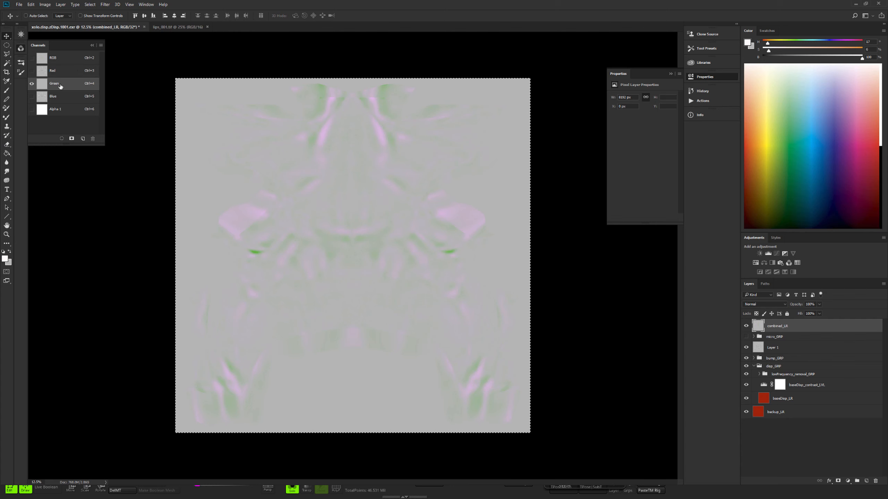
key("ctrl+c")
key("ctrl+v")
- Delete the temporary merged layer above bump_GRP, and hide combined_LR and bump_GRP
left_click(745, 327)
left_click(746, 348)
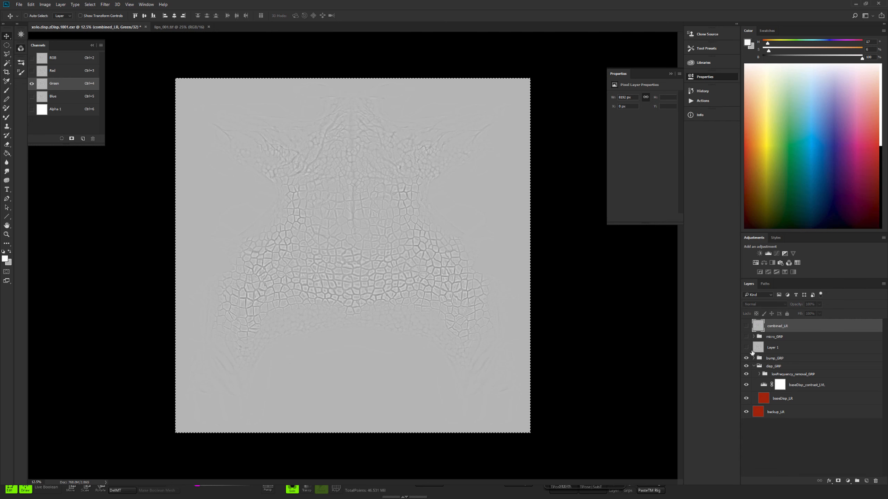
left_click(781, 352)
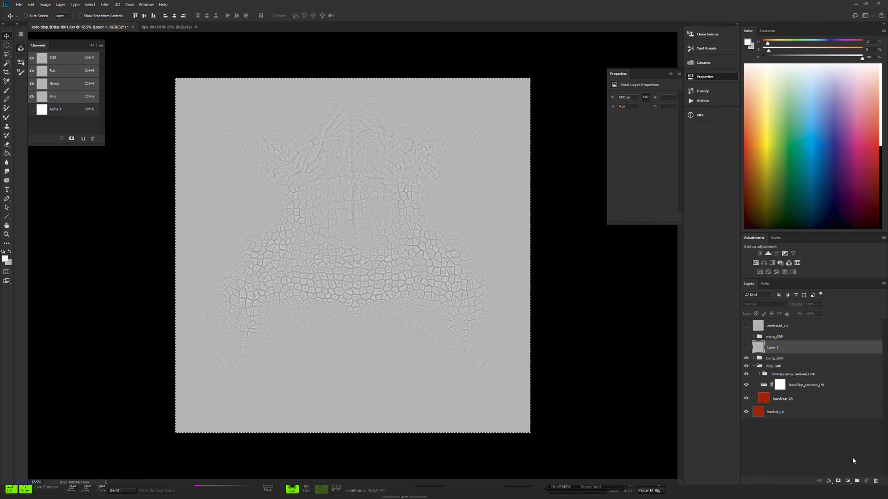
key("Delete")
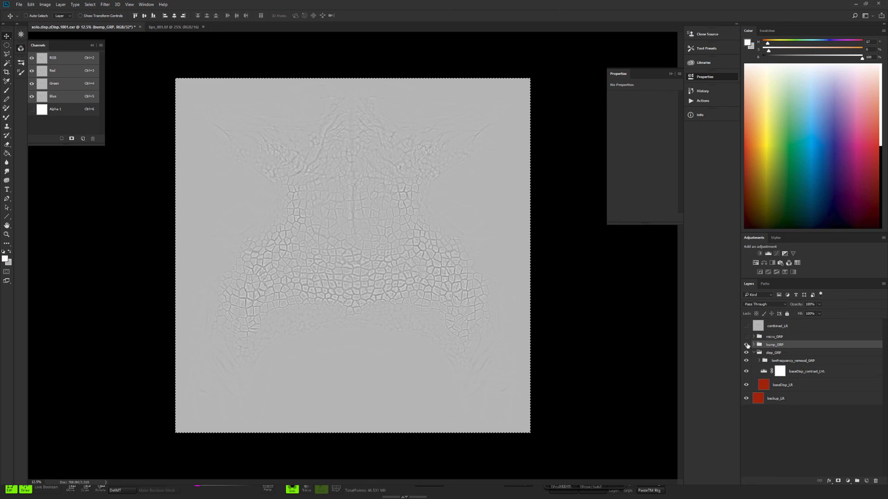
left_click(747, 345)
- Clear the selection, stamp the visible layers into a new layer above disp_GRP and copy its entire red channel
left_click(785, 355)
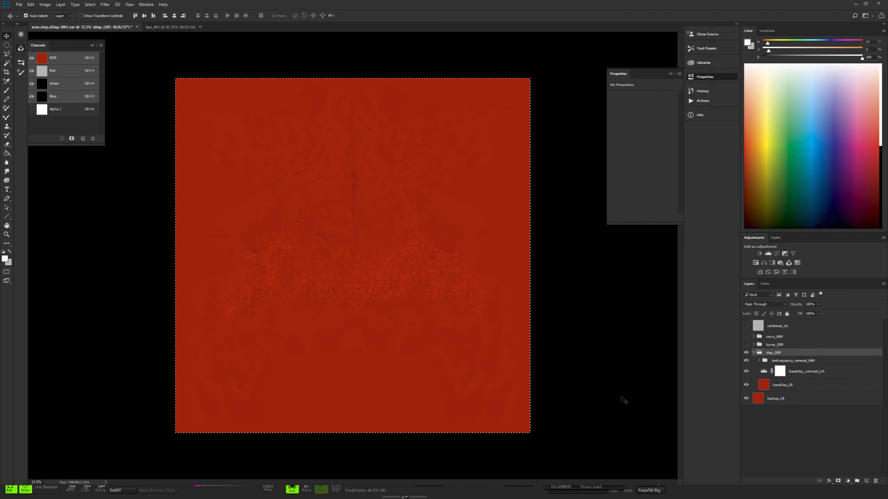
key("ctrl+d")
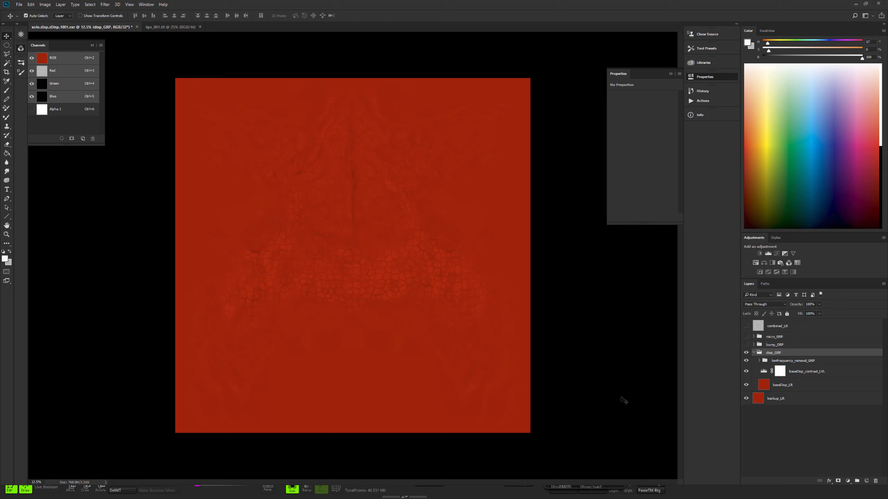
key("ctrl+shift+alt+e")
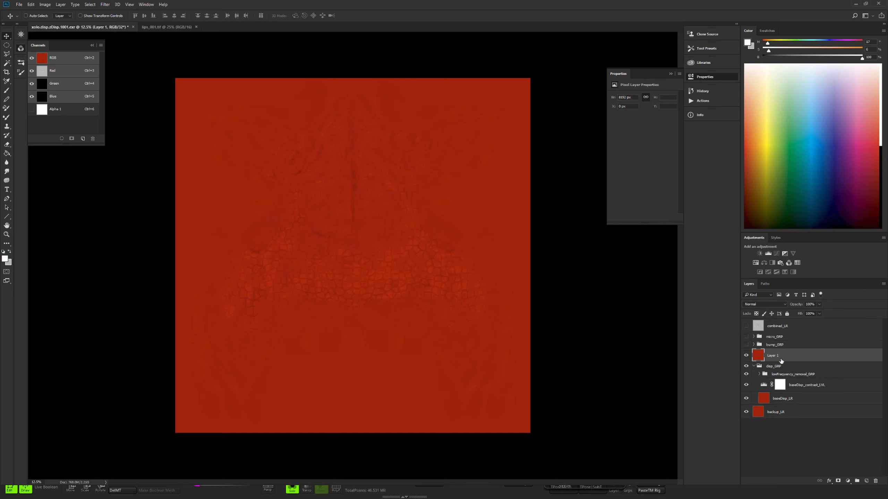
left_click(78, 71)
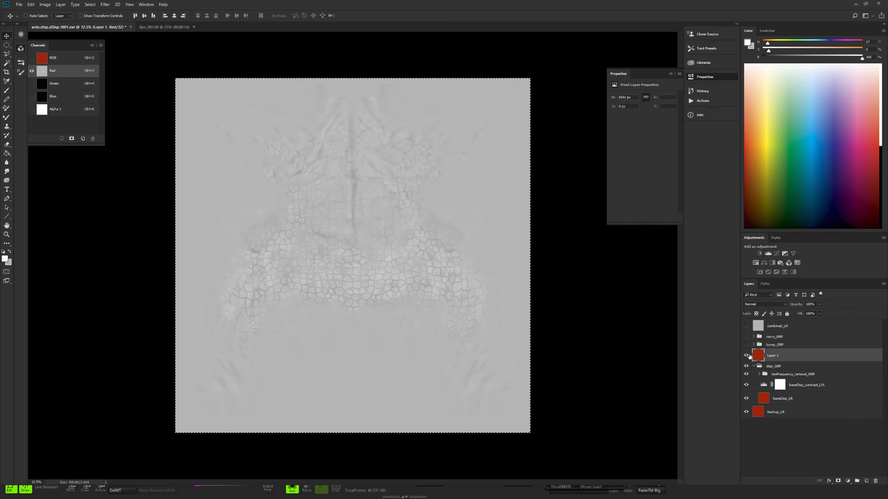
- Show combined_LR, paste the copied displacement content into its red channel and clear the selection
left_click(746, 326)
left_click(777, 326)
key("ctrl+2")
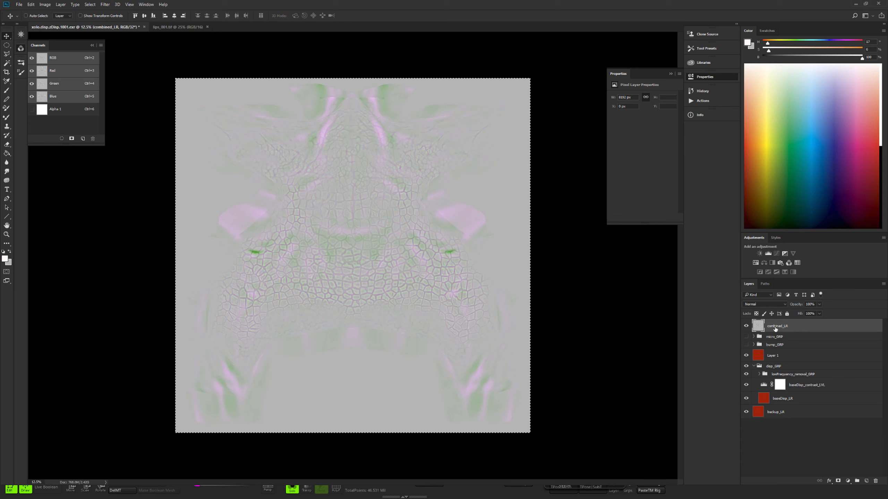
key("ctrl+3")
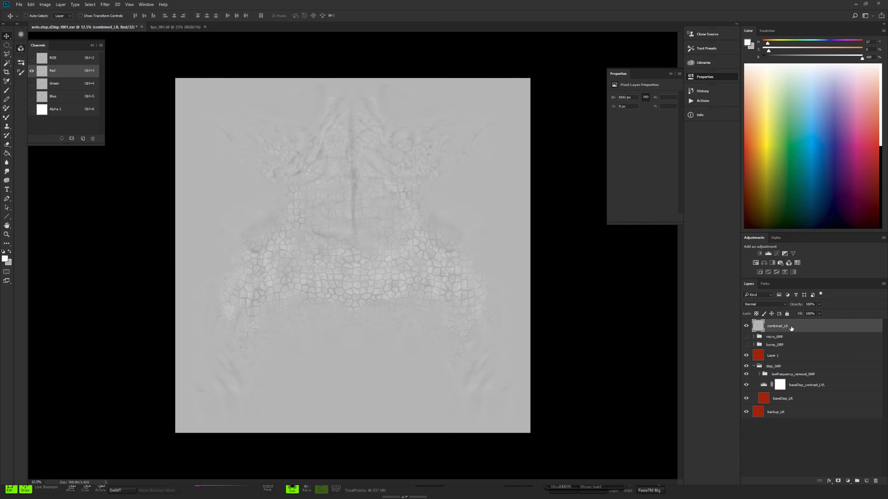
- Examine the combined RGB map up close and compare the detail held in its red, green and blue channels
left_click(70, 57)
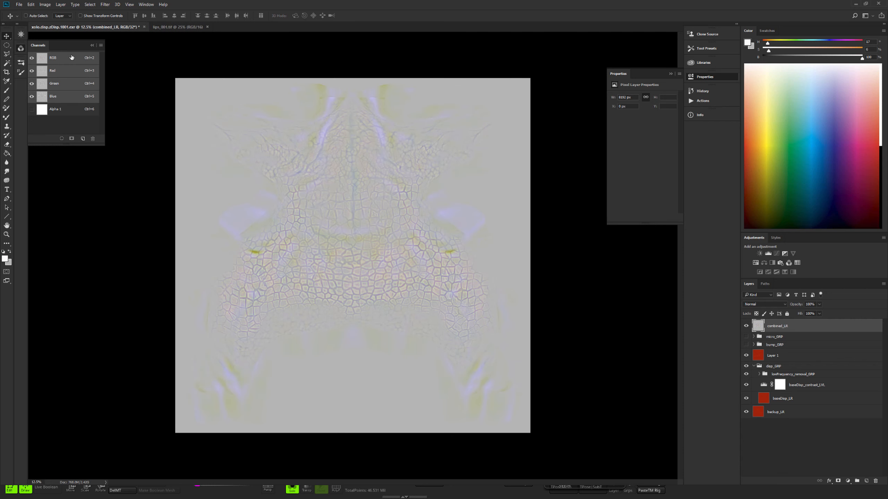
scroll(317, 262, "up", 3)
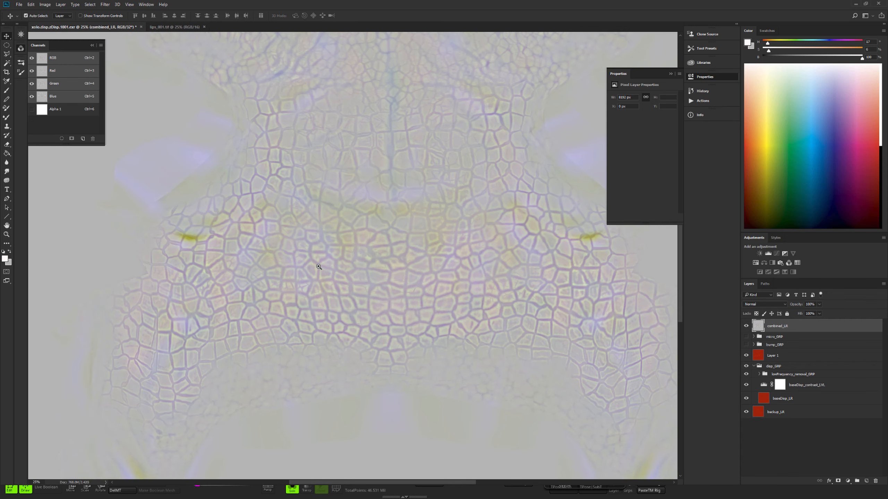
left_click_drag(408, 274, 324, 263)
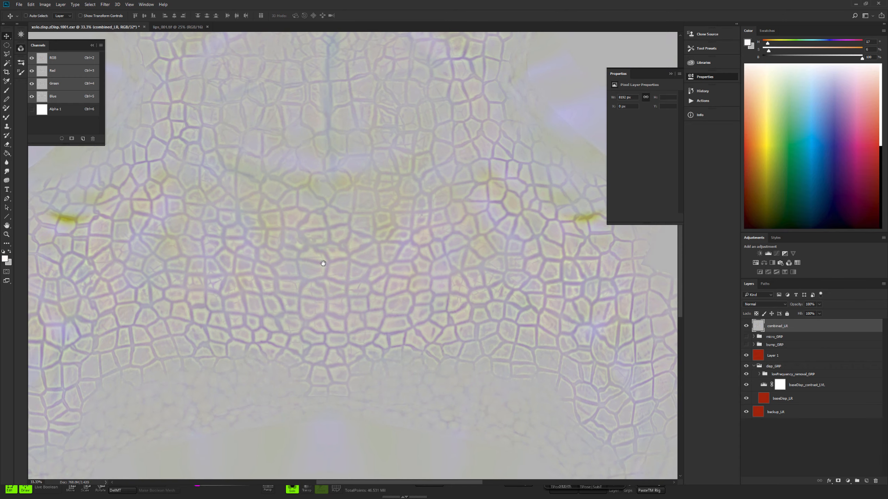
left_click(64, 72)
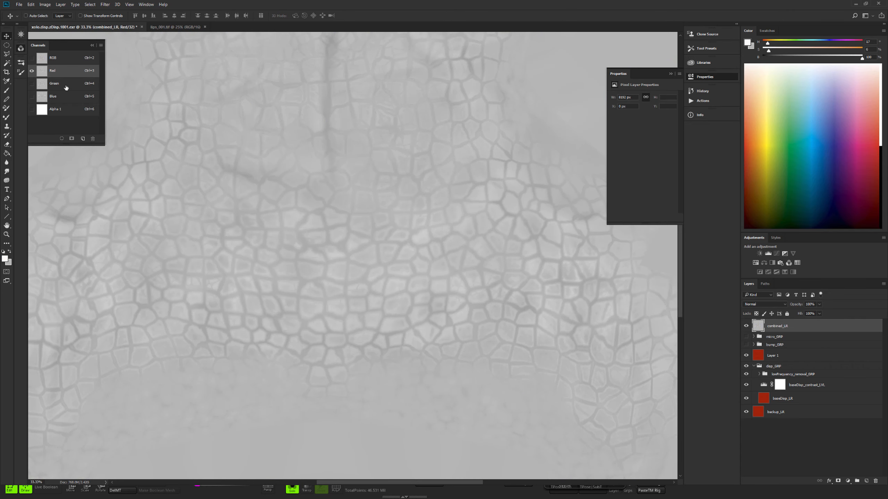
left_click(66, 87)
left_click(67, 99)
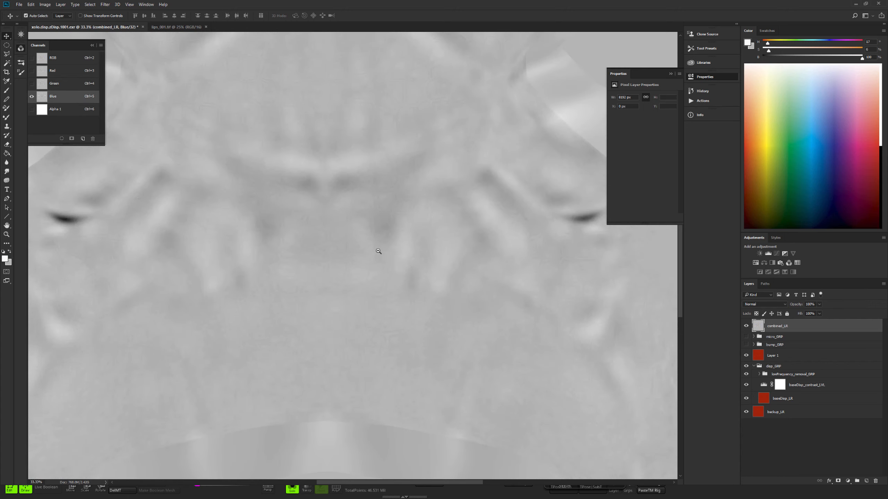
key("ctrl+minus")
key("ctrl+minus")
key("ctrl+minus")
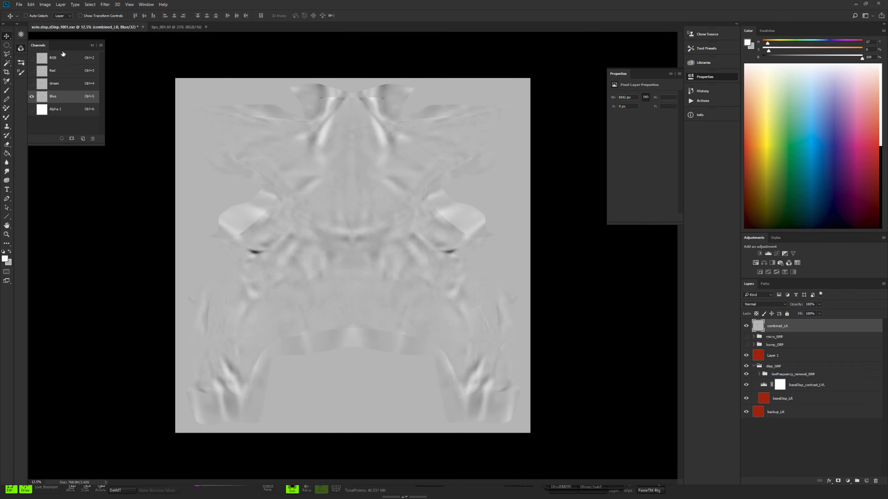
- Show the composite RGB channels and turn the whole canvas upside down
left_click(67, 59)
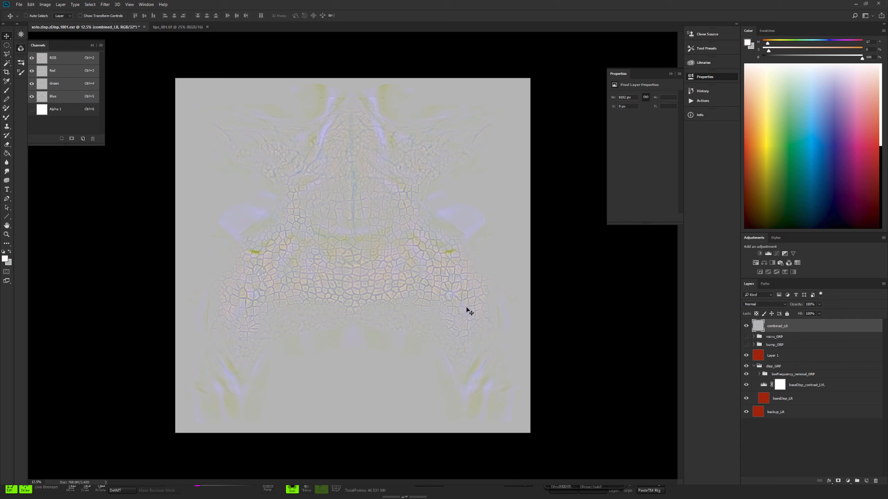
key("ctrl+t")
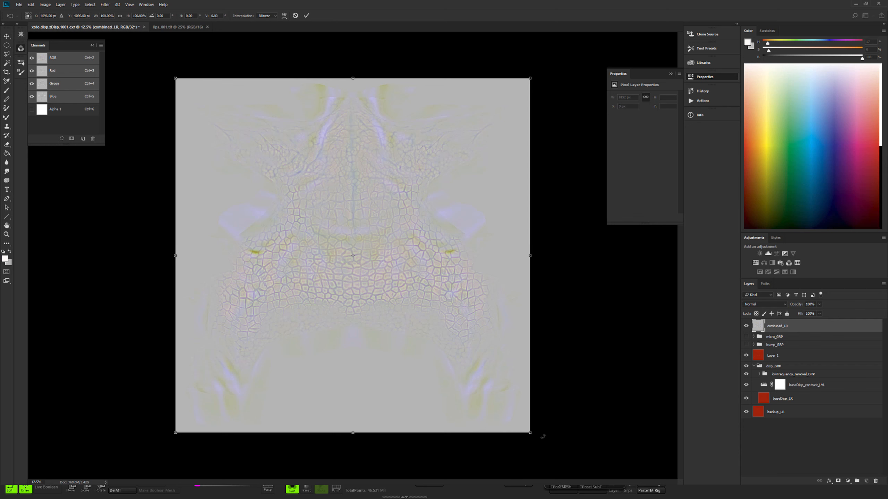
key("Escape")
left_click(56, 5)
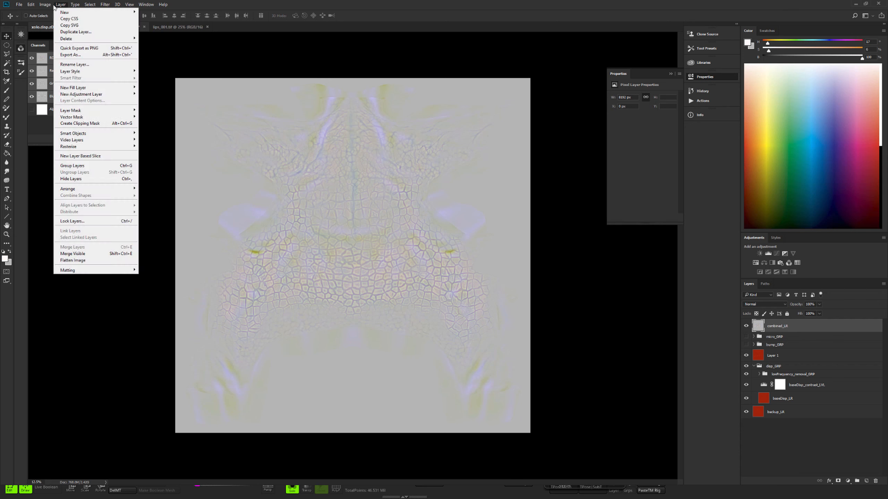
mouse_move(45, 4)
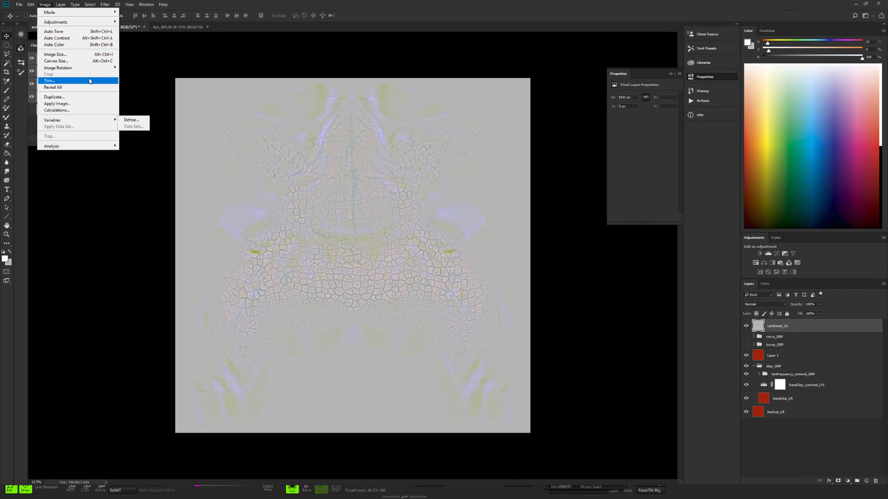
mouse_move(87, 68)
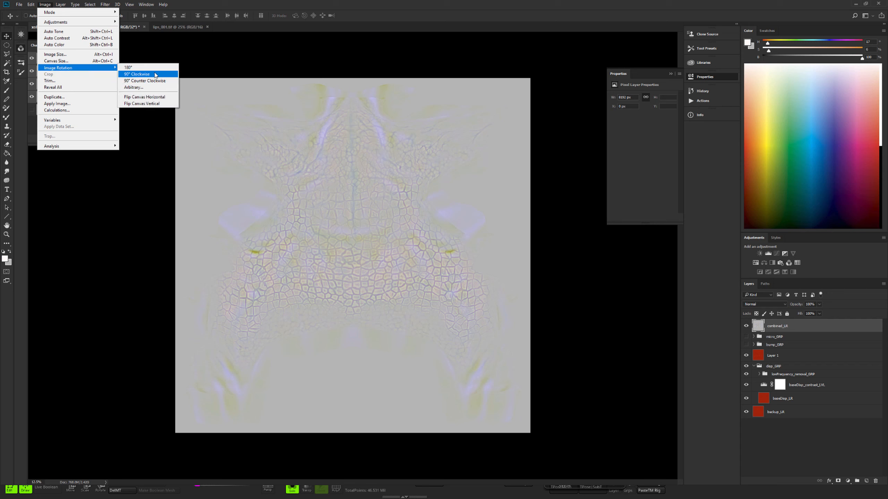
left_click(141, 74)
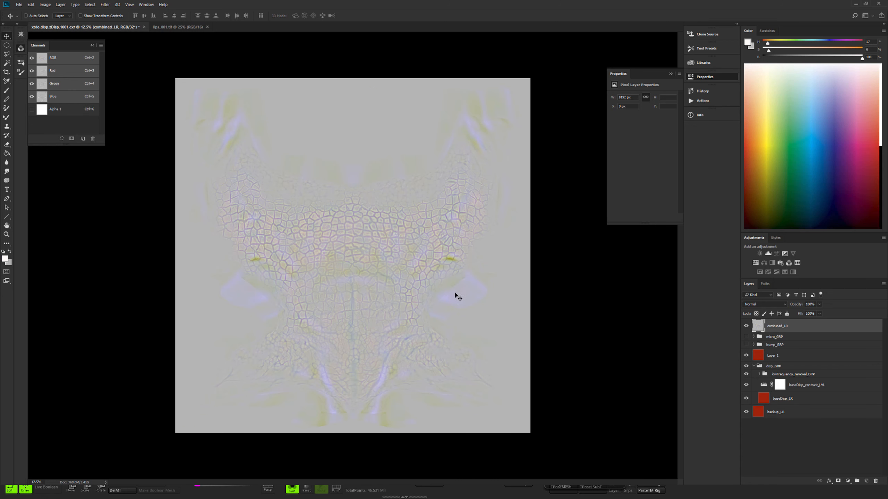
- Crop the canvas to about 7296 px wide, trimming the empty borders on all sides and the most from the upper edge
key("ctrl")
key("ctrl+minus")
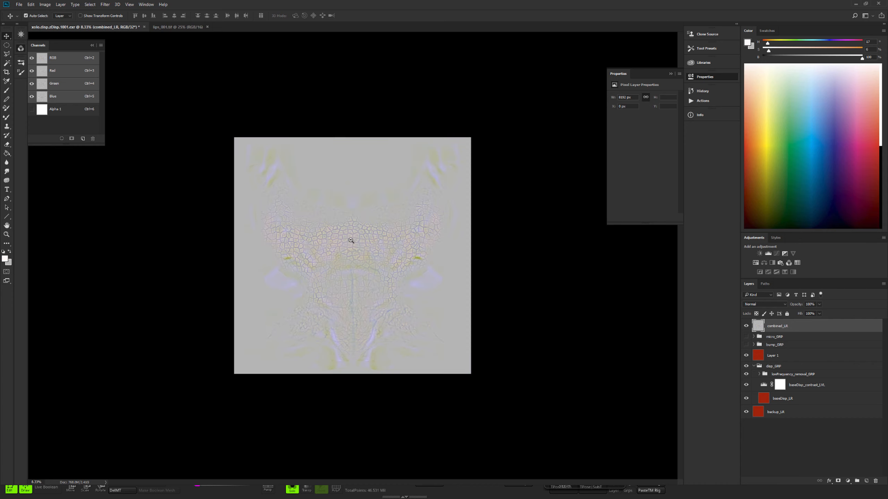
key("ctrl+minus")
key("c")
left_click(375, 217)
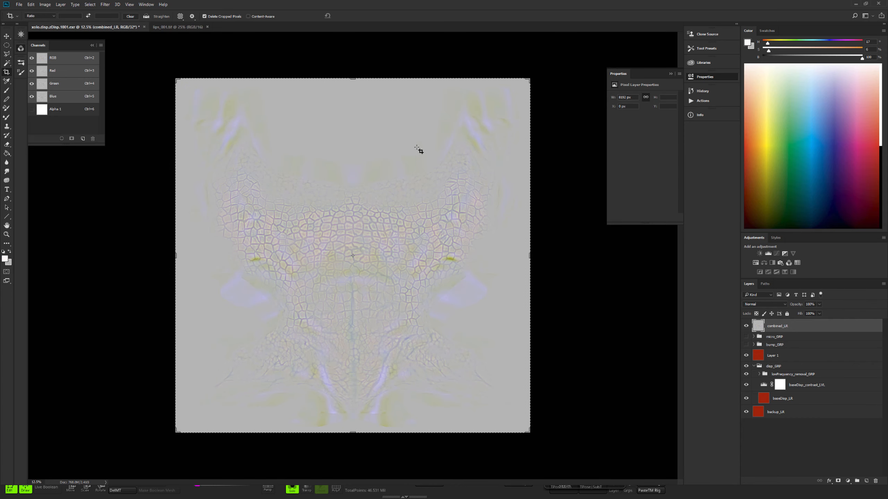
left_click_drag(353, 78, 351, 104)
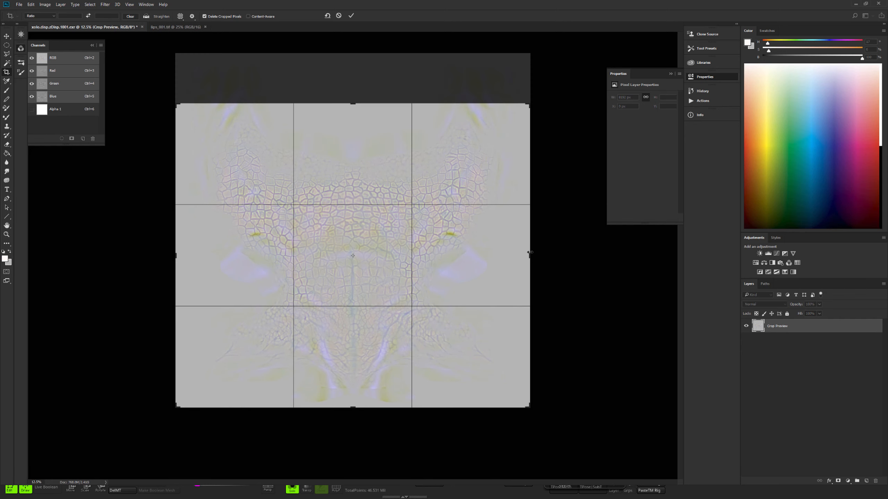
left_click_drag(532, 256, 530, 250)
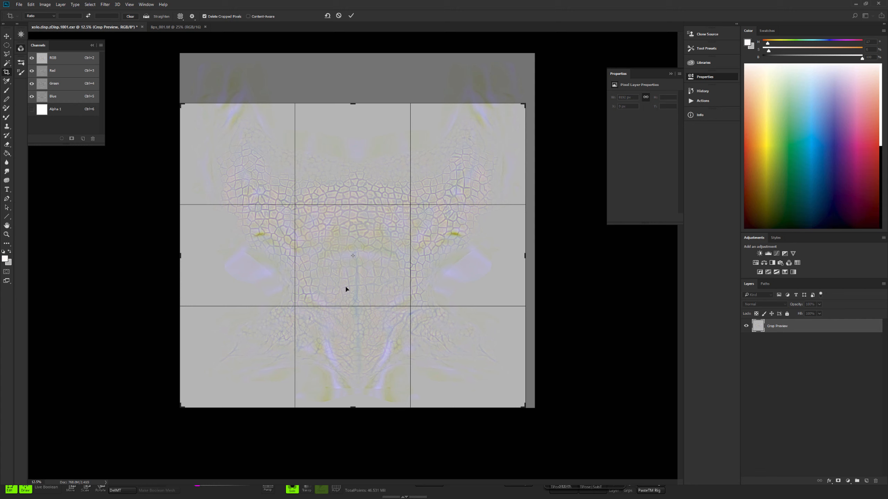
left_click_drag(183, 257, 190, 256)
left_click_drag(349, 409, 349, 399)
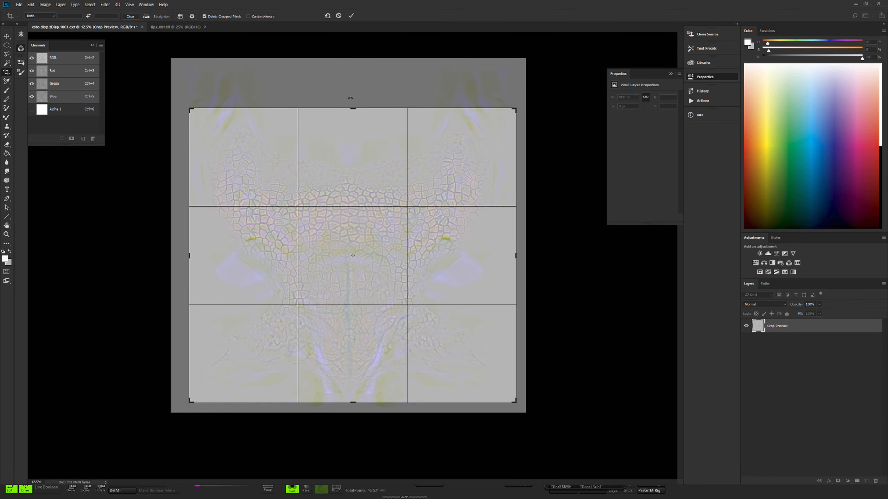
left_click_drag(352, 105, 353, 117)
left_click_drag(518, 258, 510, 258)
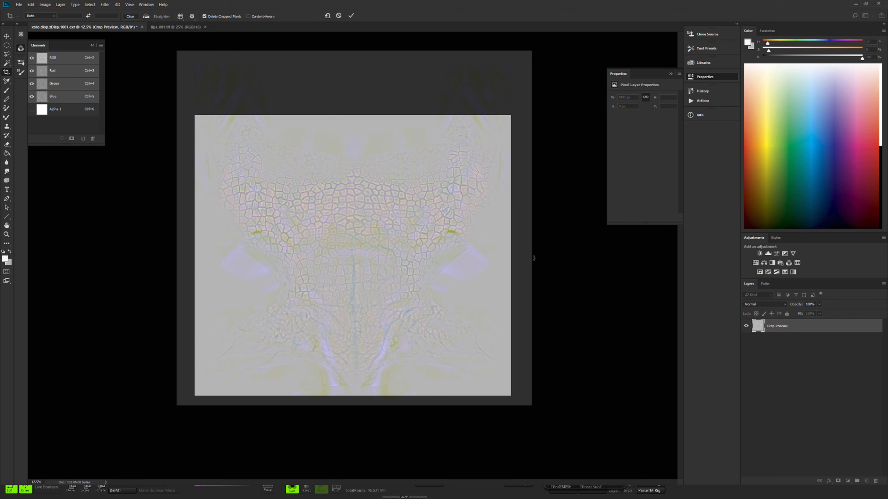
key("Return")
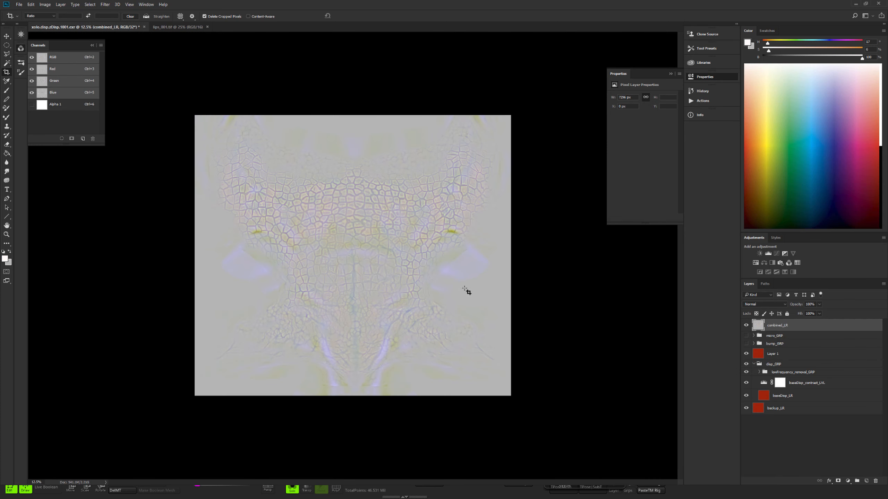
- Place a second color sampler on the flat area beside the scales near the right side of the map
scroll(466, 280, "up", 2)
scroll(507, 282, "down", 1)
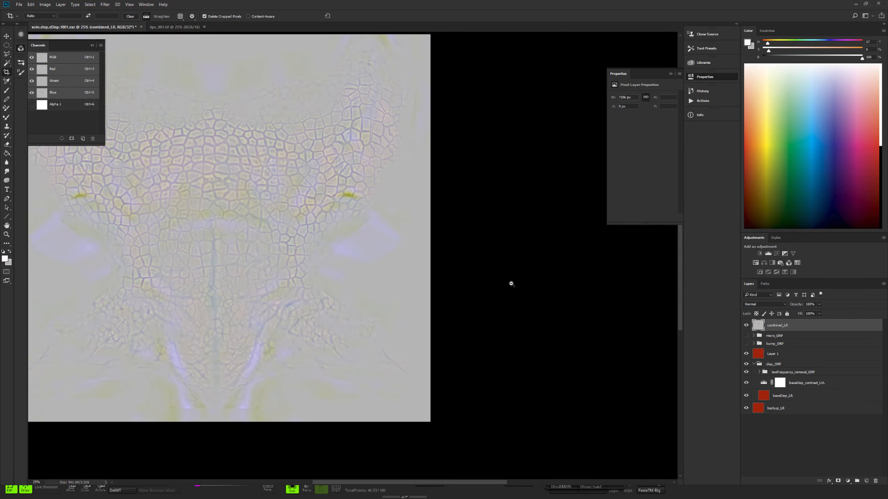
key("j")
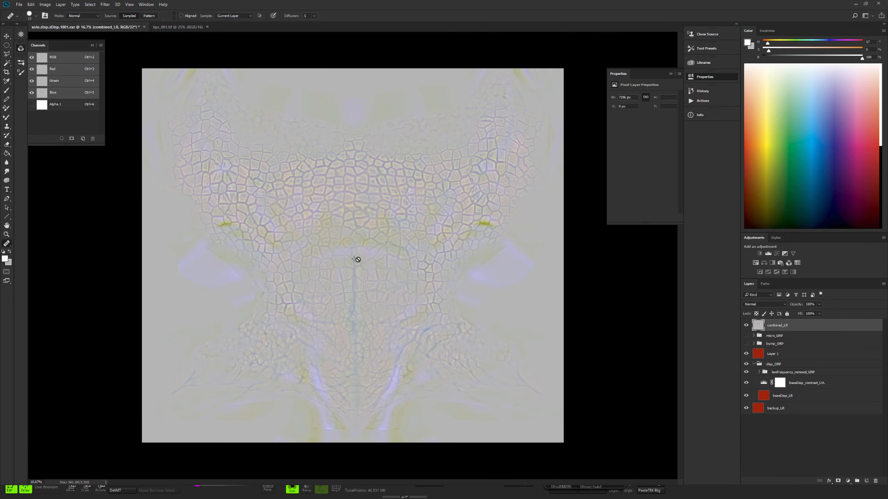
left_click(6, 82)
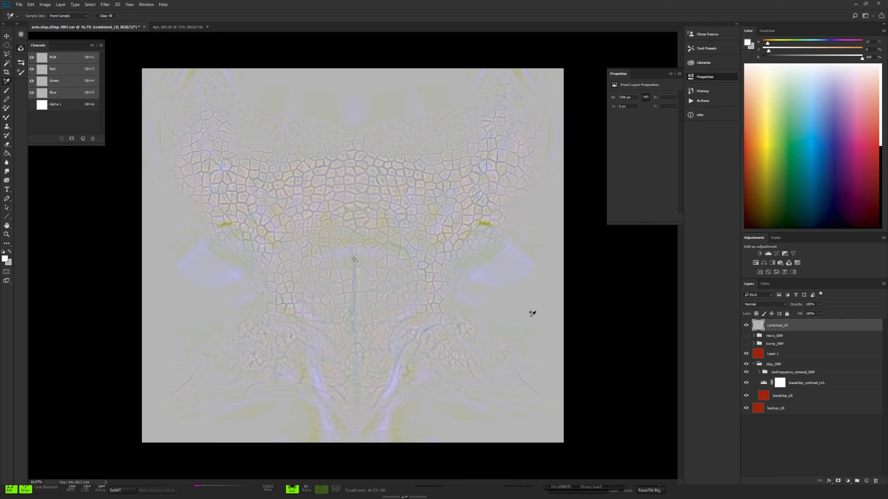
left_click(529, 348)
left_click(521, 307)
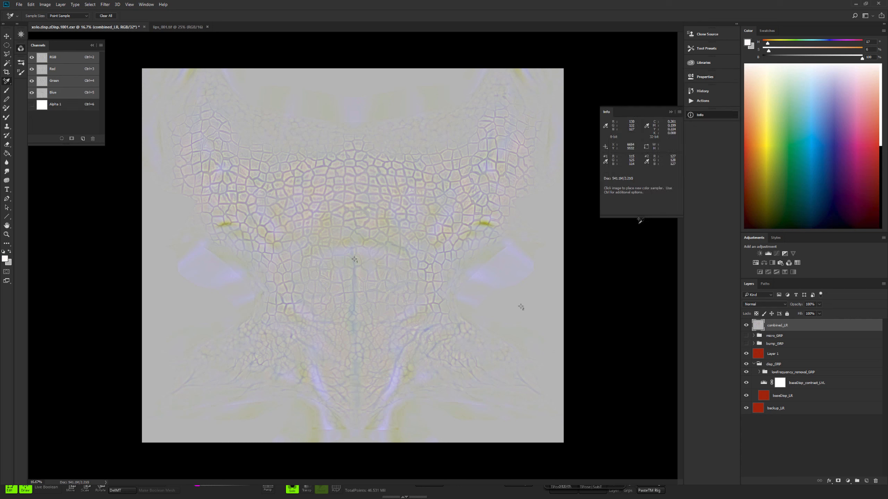
- Set both color samplers' readouts to 32-bit values and move the second sampler inward to the edge of the scaled area
left_click(647, 164)
left_click(672, 244)
left_click(605, 163)
left_click(631, 245)
left_click_drag(521, 307, 444, 311)
- Compare the sampled values in the red, green and blue channels of combined_LR and inspect the blue channel's detail up close
left_click(64, 72)
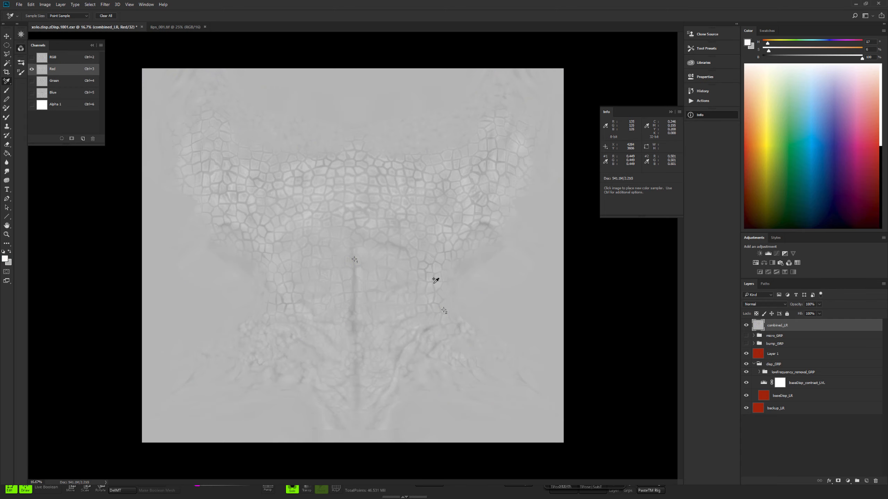
key("ctrl+plus")
left_click(456, 276)
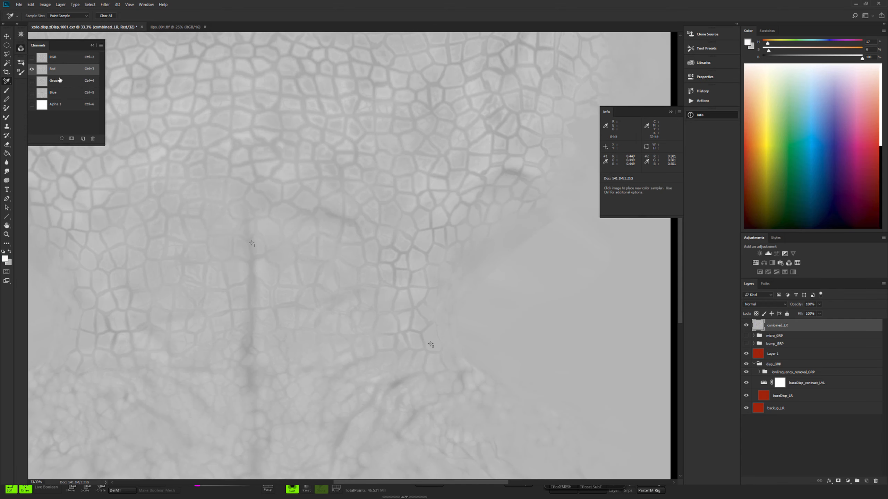
left_click(66, 80)
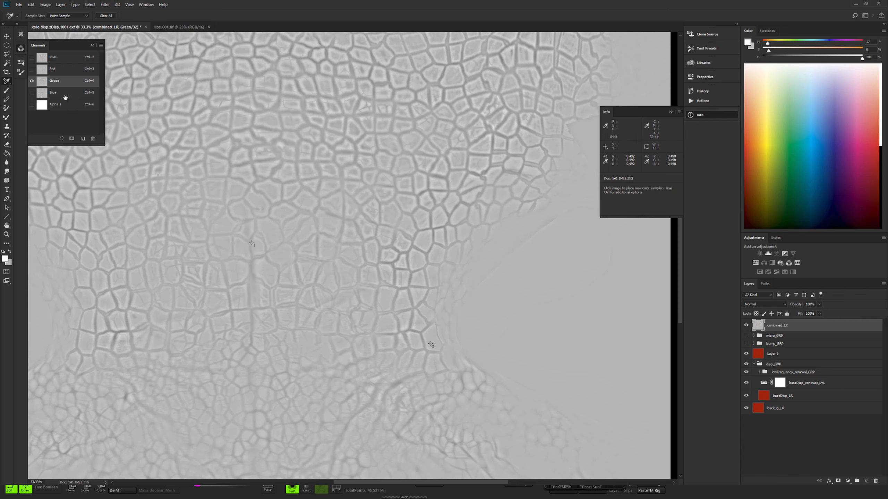
left_click(79, 92)
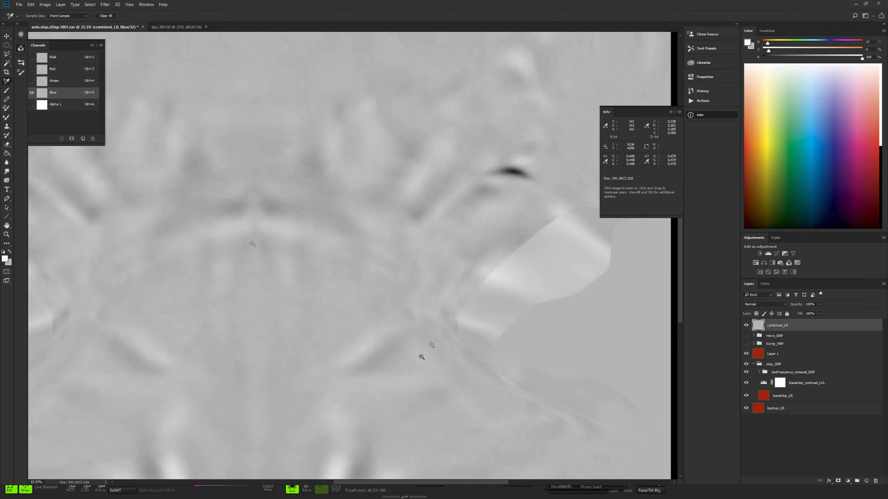
scroll(422, 357, "up", 3)
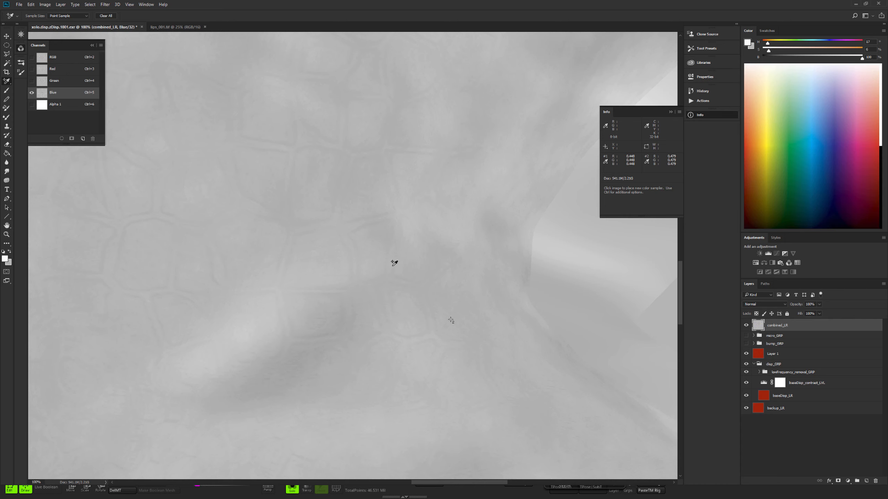
scroll(391, 262, "down", 3)
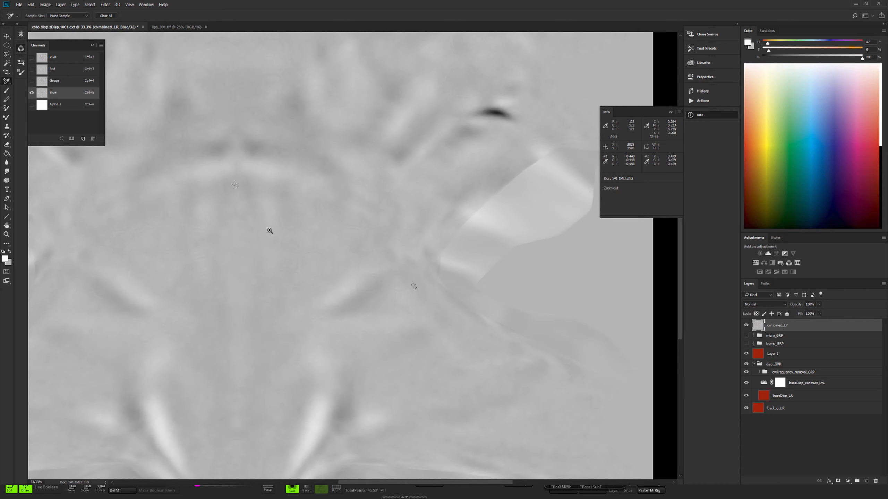
scroll(270, 230, "up", 5)
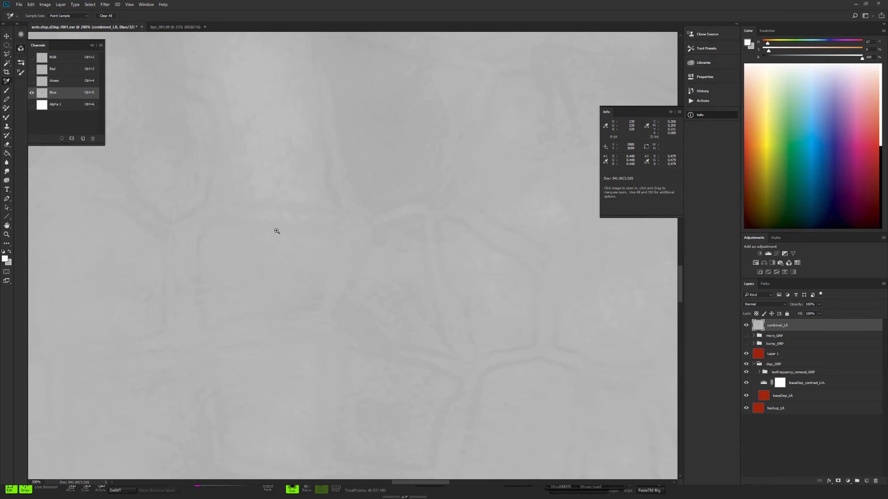
left_click_drag(285, 208, 377, 441)
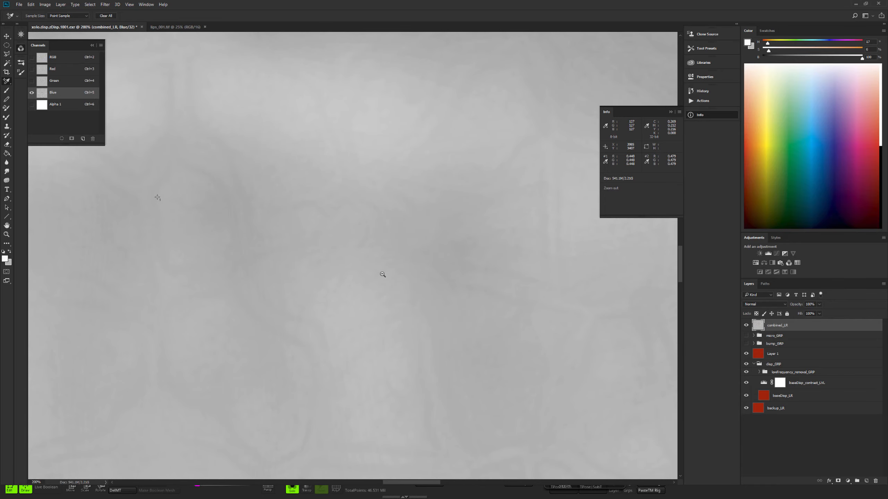
scroll(382, 275, "down", 5)
scroll(383, 274, "down", 1)
left_click_drag(391, 276, 417, 214)
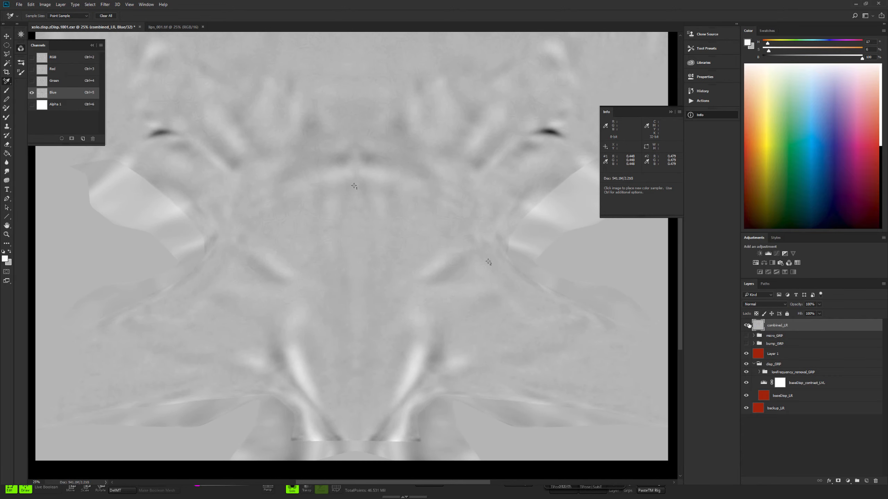
- Return to the composite RGB view, collapse disp_GRP and delete the temporary merged layer above it
left_click(65, 58)
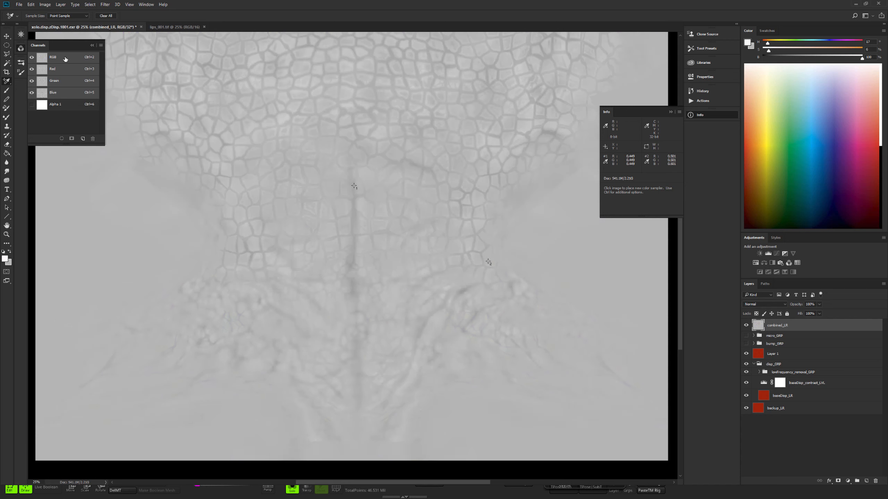
left_click(788, 356)
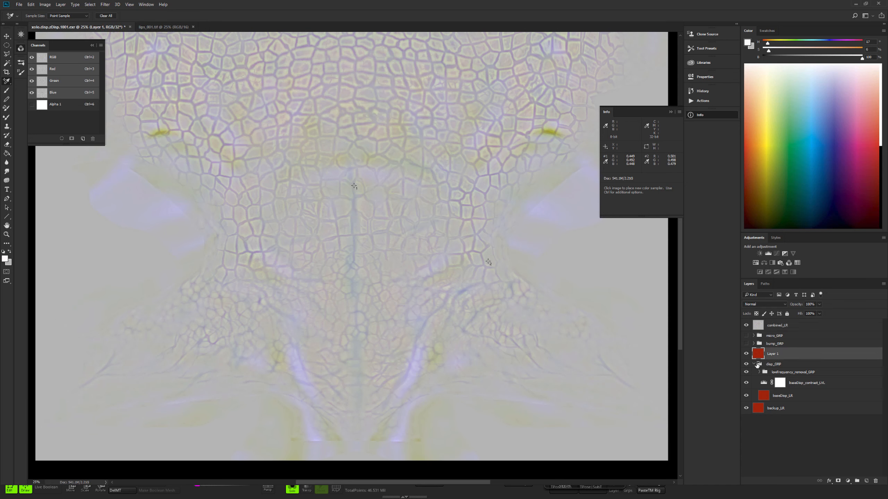
left_click(754, 364)
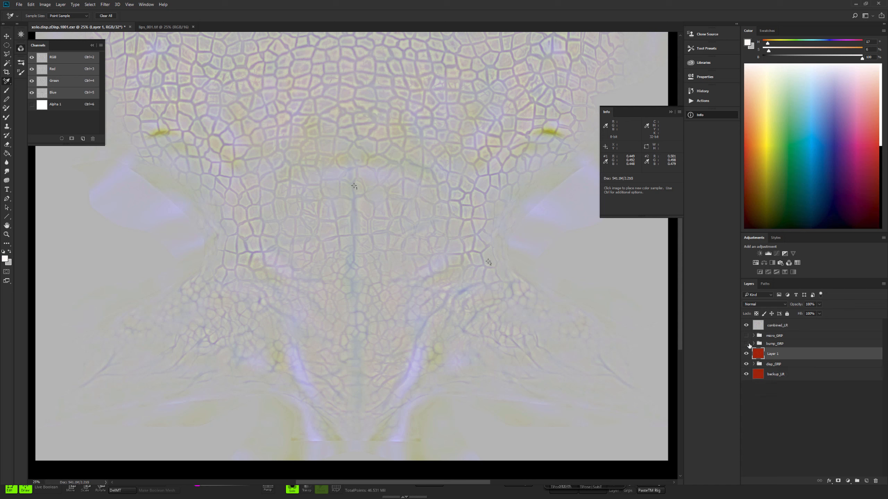
left_click(875, 481)
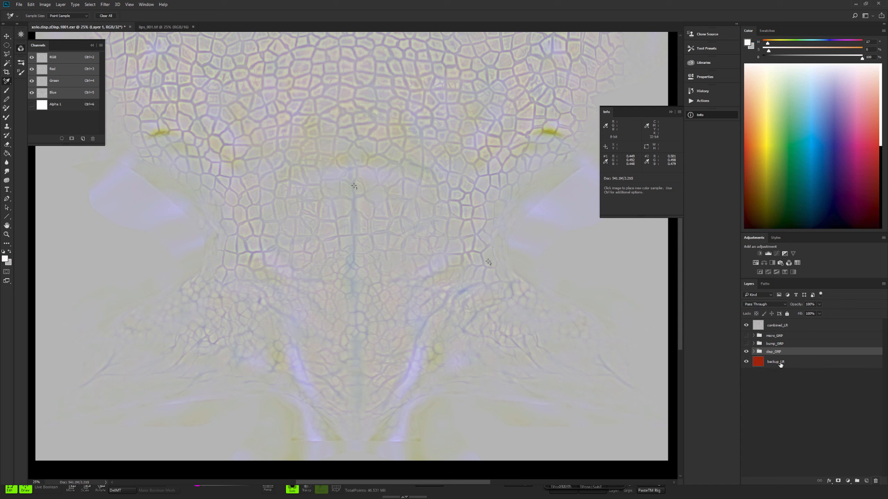
- Hide combined_LR, show micro_GRP and bump_GRP, and stamp the visible layers into a new layer above micro_GRP
left_click(746, 343)
left_click(779, 339)
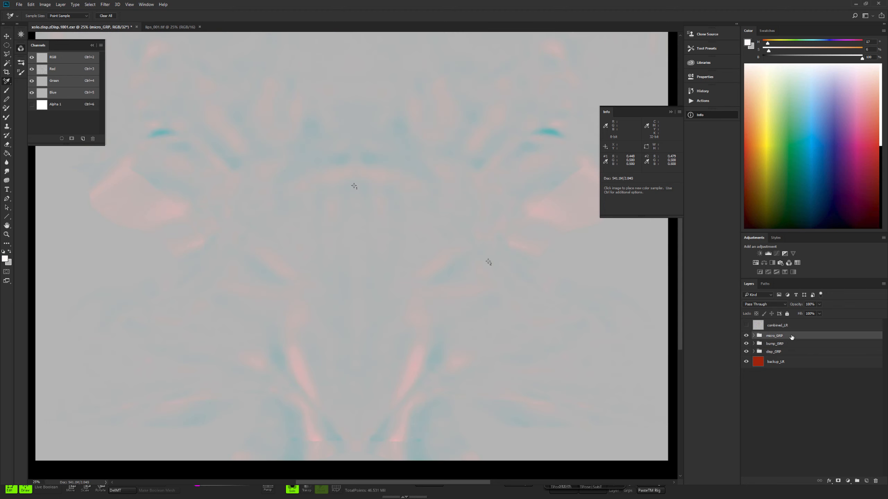
left_click(754, 336)
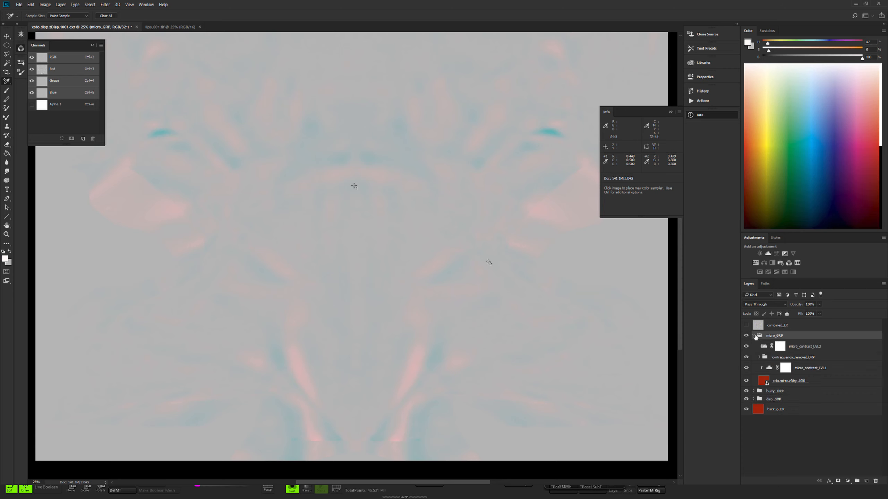
left_click(754, 336)
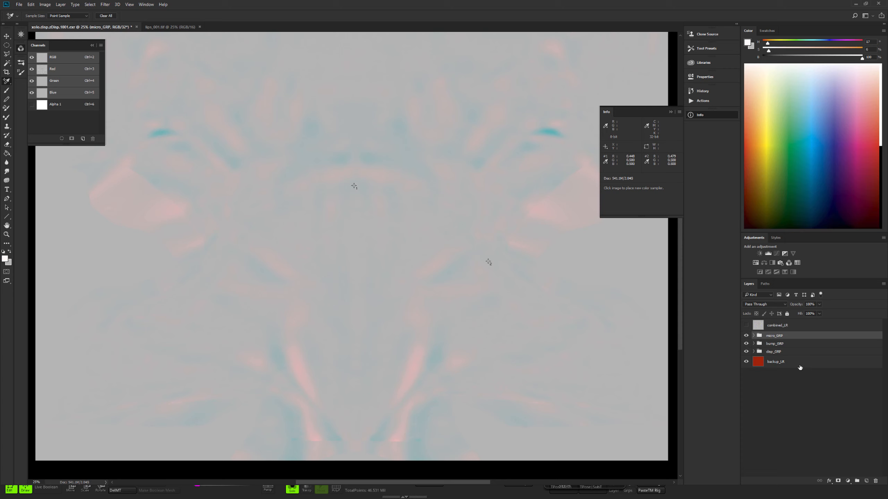
key("ctrl+shift+e")
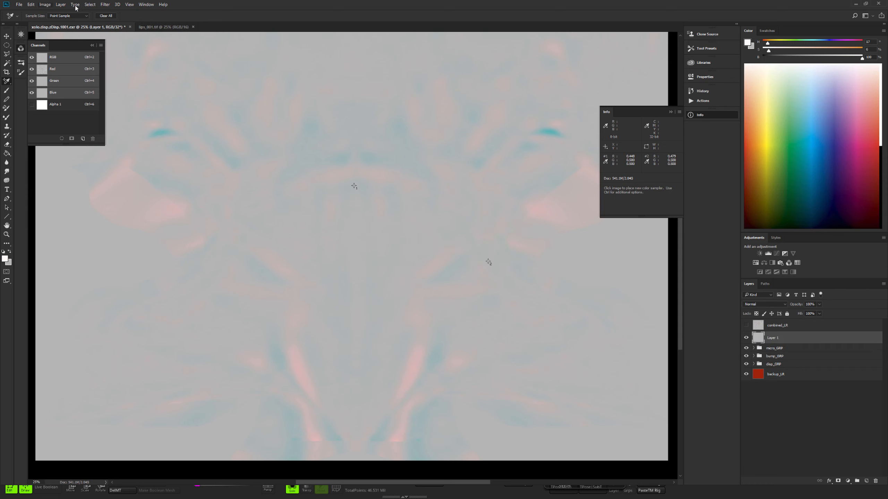
- Apply a High Pass filter with a radius of about 14 pixels to Layer 1's red channel and inspect the fine detail
left_click(105, 5)
left_click(106, 5)
key("ctrl+3")
left_click(106, 4)
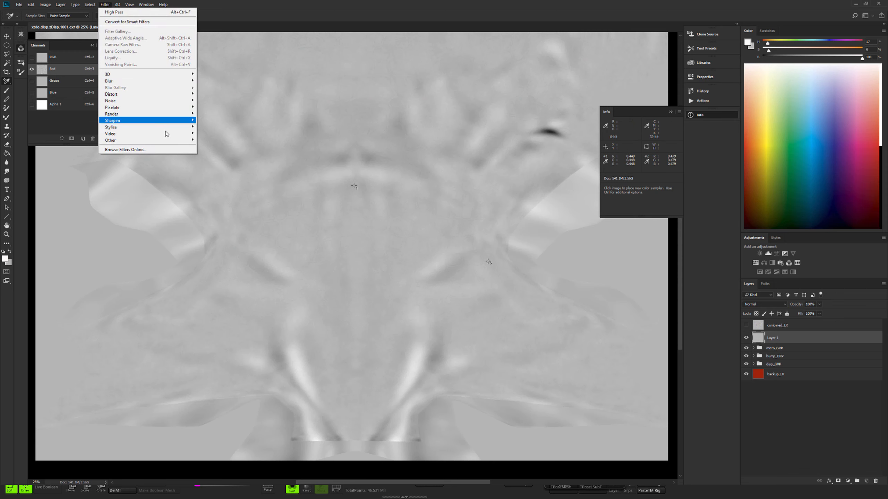
mouse_move(165, 140)
left_click(217, 149)
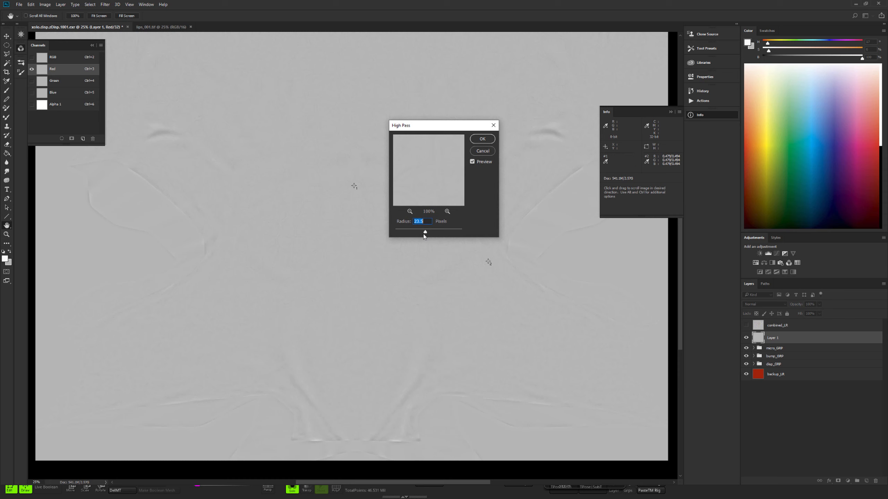
left_click_drag(425, 233, 418, 232)
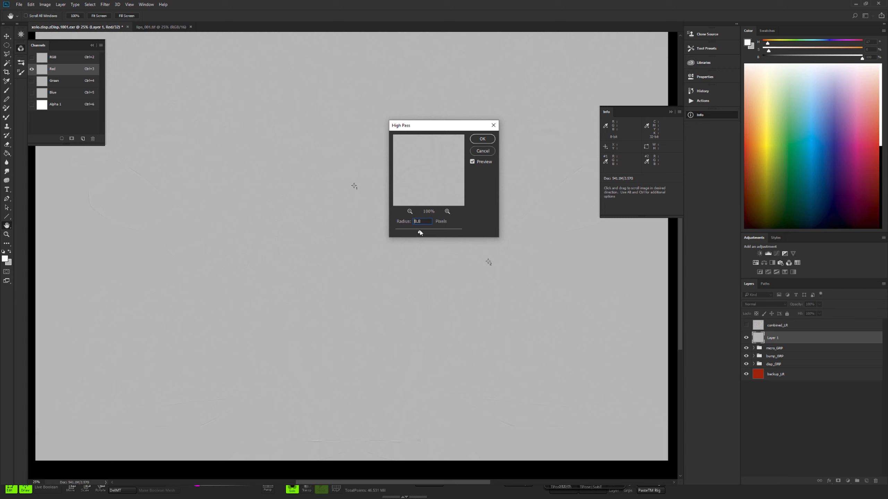
left_click_drag(422, 233, 424, 233)
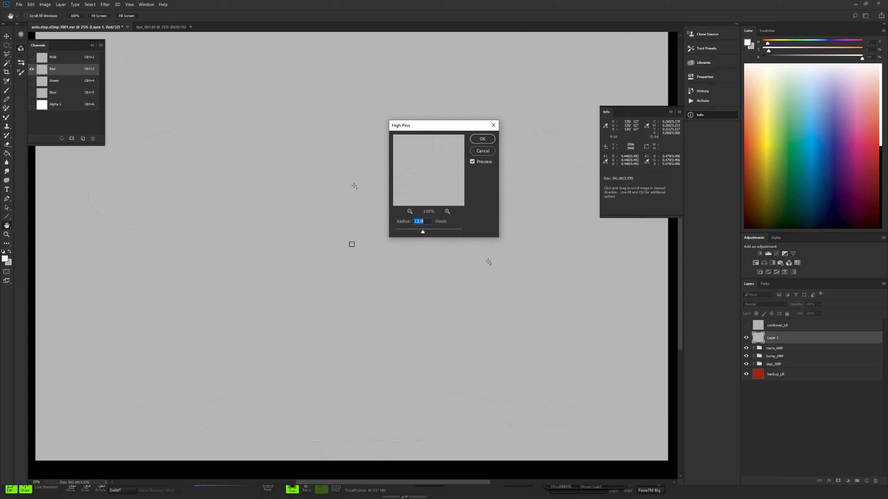
left_click(447, 212)
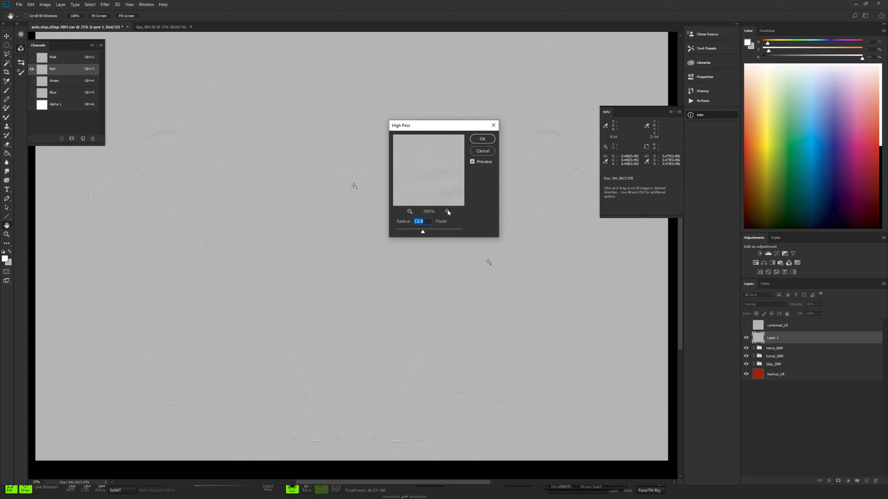
left_click(478, 150)
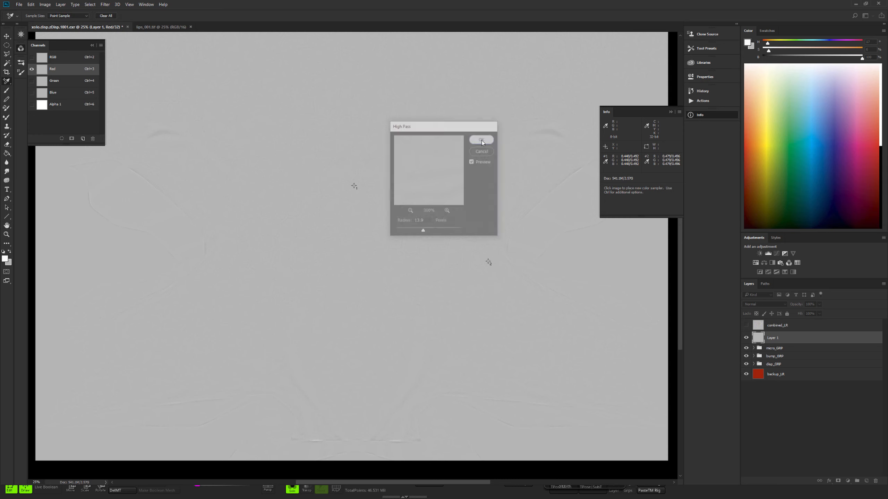
key("i")
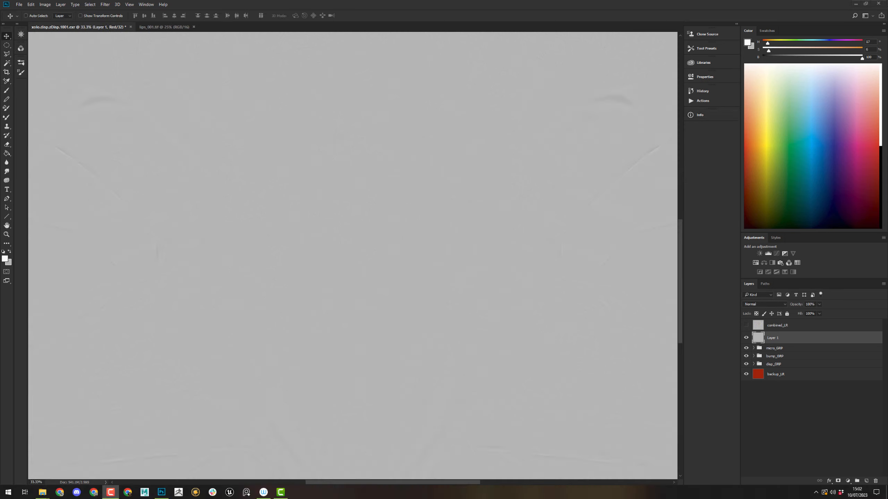
left_click(328, 2)
left_click_drag(417, 211, 374, 305)
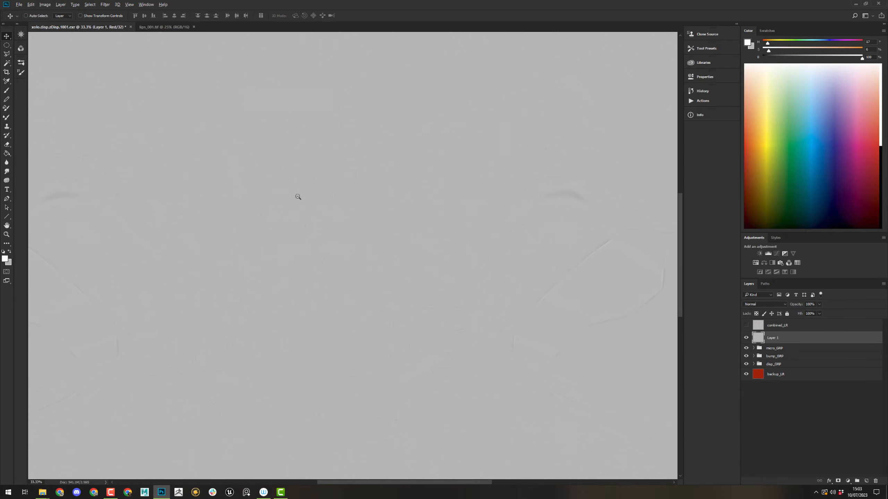
left_click(307, 249)
left_click_drag(285, 242, 325, 245)
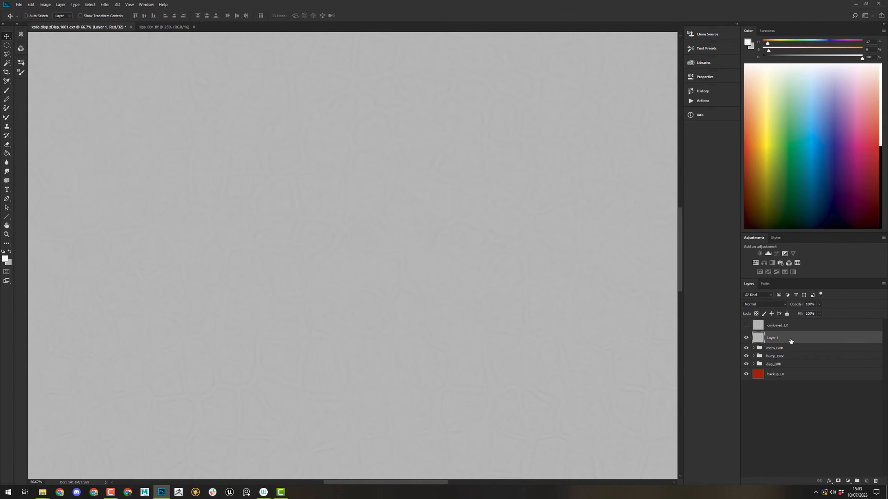
key("ctrl+j")
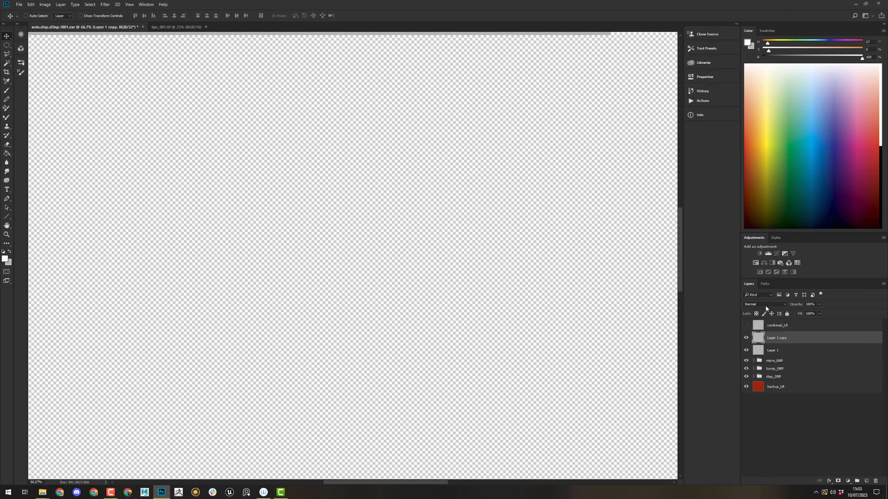
left_click(765, 305)
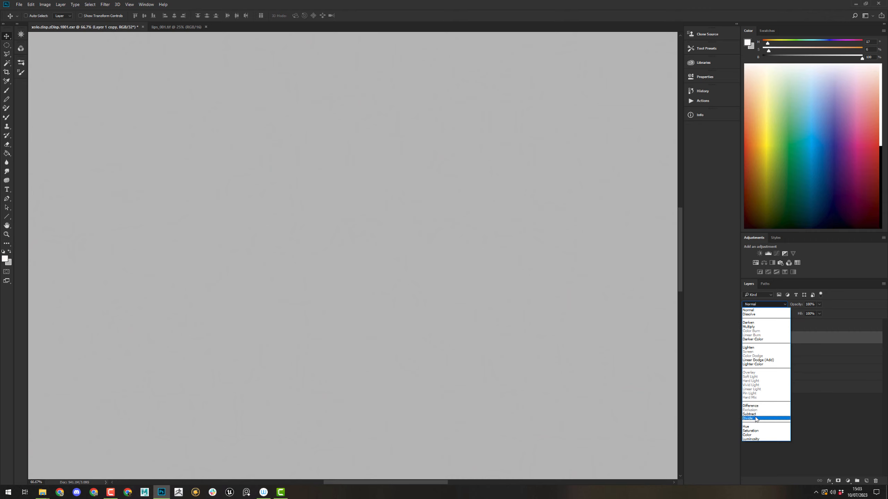
left_click(817, 396)
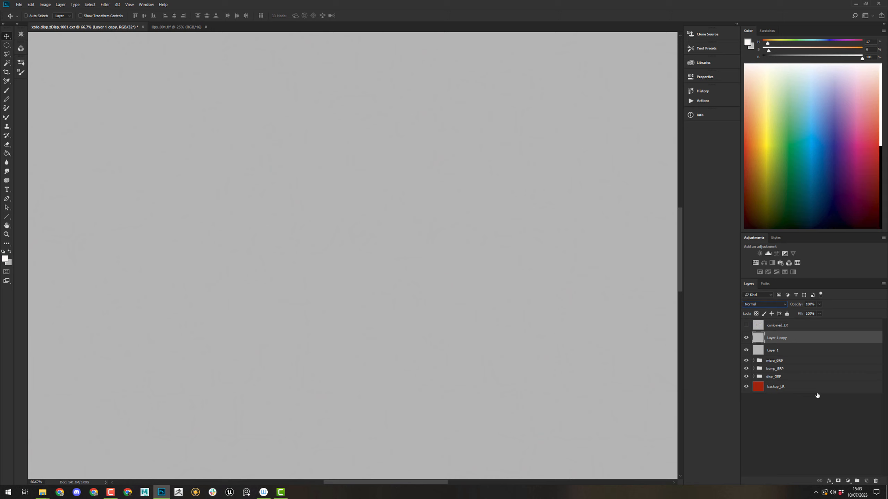
left_click(814, 417)
left_click(780, 338)
key("Delete")
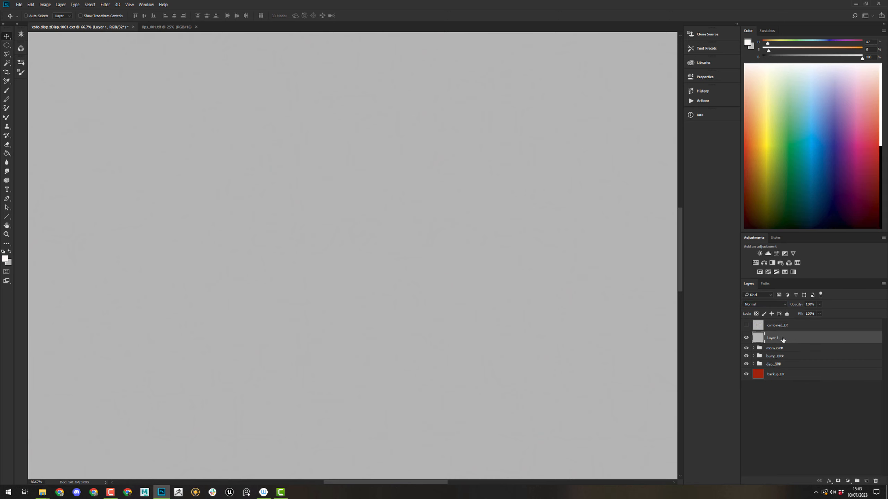
- Add a Levels adjustment above Layer 1 with input black 50 and input white 205, and toggle it to compare
left_click(769, 253)
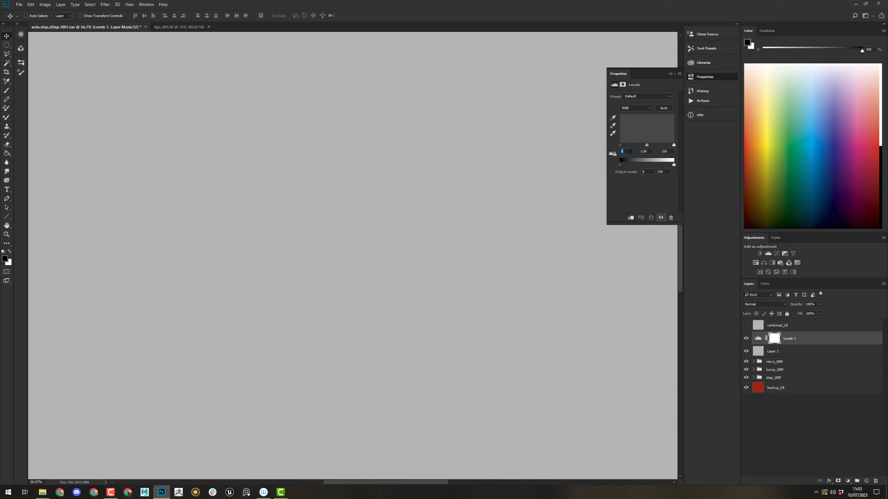
type("50")
key("Tab")
key("Tab")
key("Tab")
type("205")
key("Return")
left_click(746, 338)
left_click(747, 339)
- Isolate the red channel and compare its detail up close with the Levels adjustment on and off
left_click(21, 48)
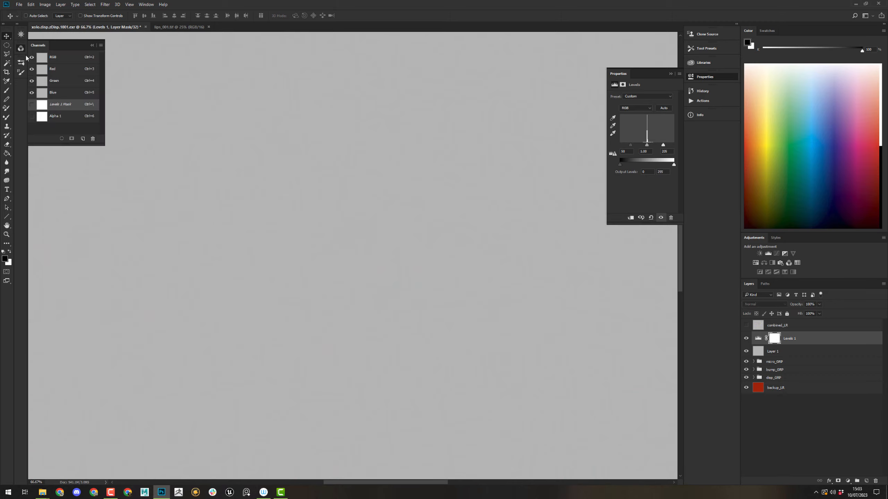
left_click(59, 71)
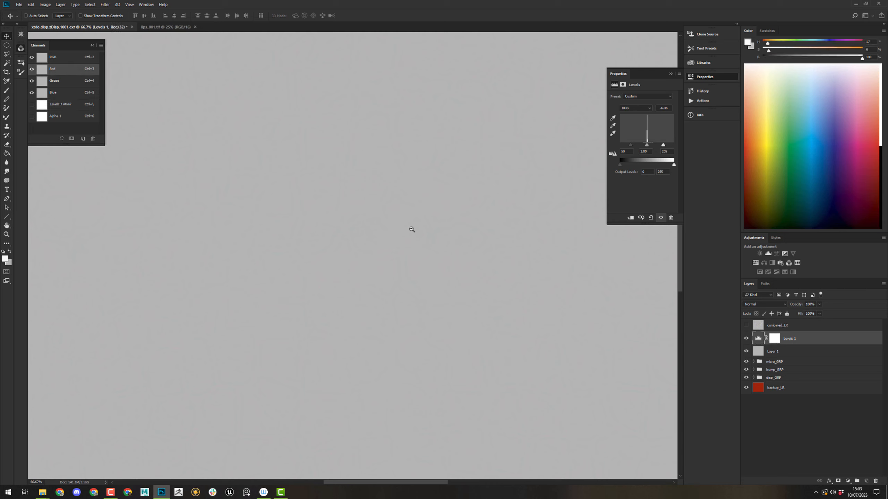
left_click(430, 257, "alt")
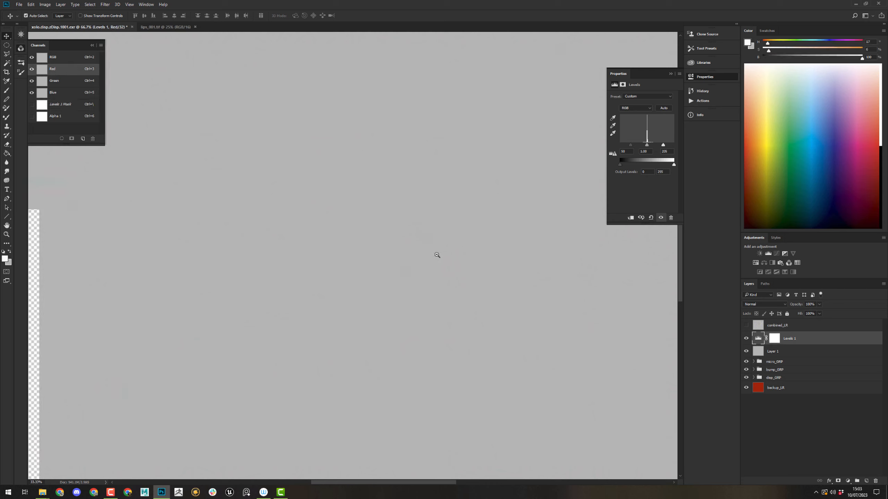
left_click(387, 241, "alt")
left_click_drag(375, 266, 327, 243)
left_click(355, 242)
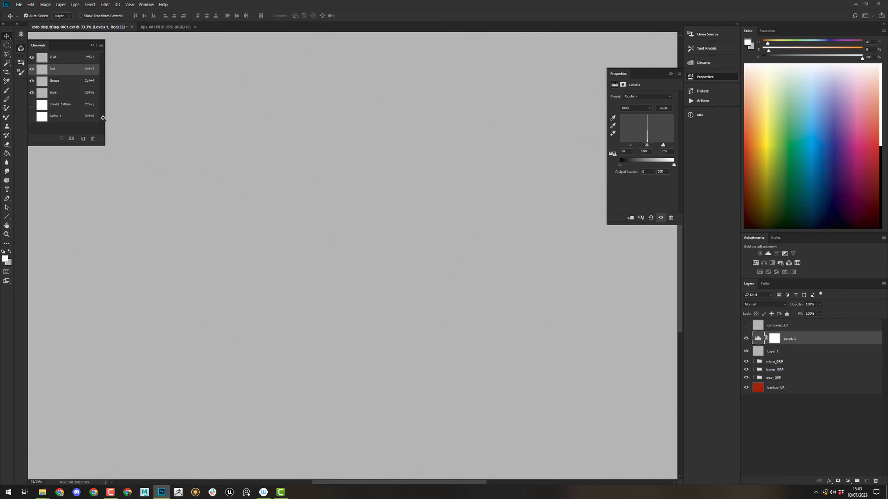
left_click(31, 81)
left_click(32, 93)
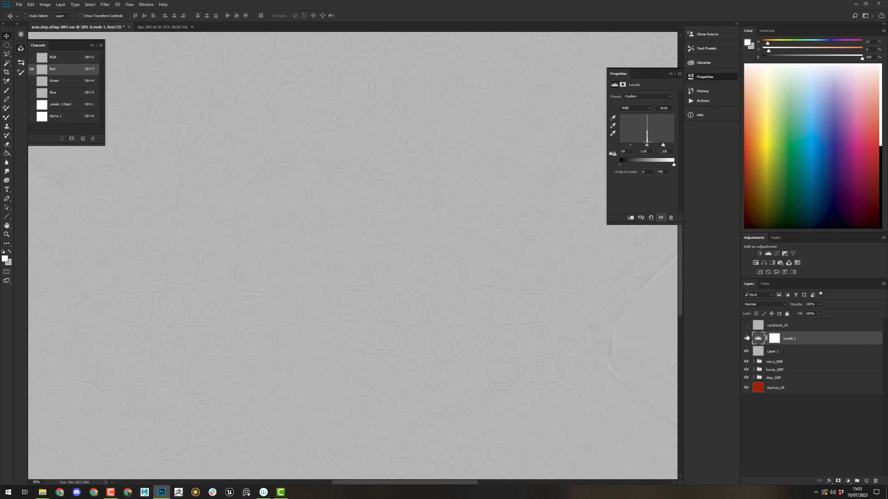
left_click(745, 341)
left_click(745, 340)
left_click(745, 340)
left_click(745, 340)
- Set the Levels adjustment's input black to 80 and input white to 175, and review the whole map
type("80")
key("Tab")
key("Tab")
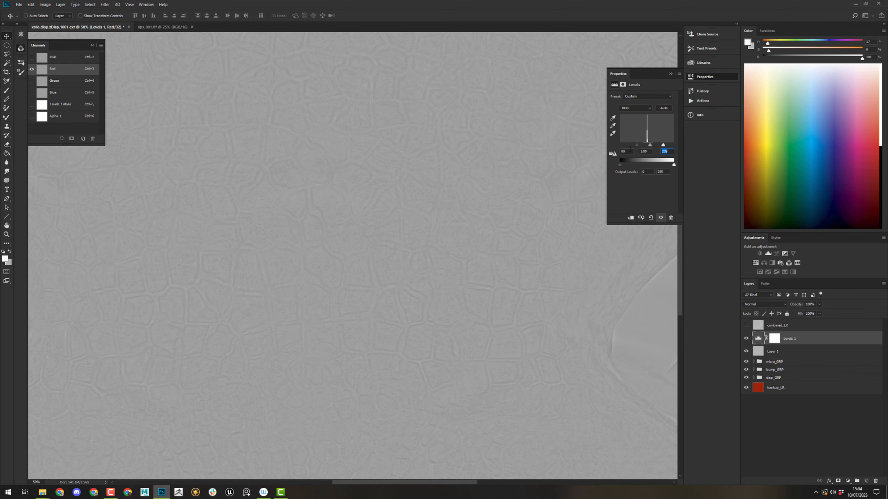
type("175")
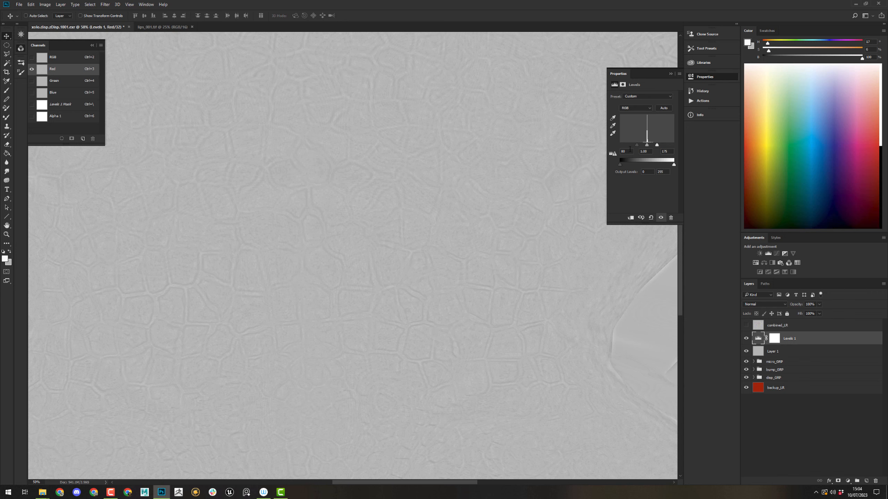
left_click_drag(430, 237, 376, 200)
left_click(432, 282, "ctrl+alt")
left_click(433, 282, "ctrl+alt")
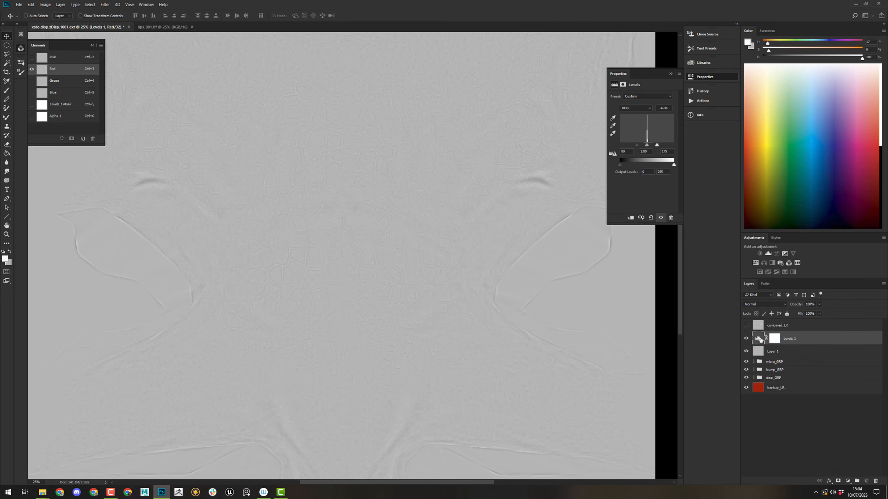
- Merge the Levels adjustment with Layer 1 and copy the full red channel of the merged layer
left_click(762, 351)
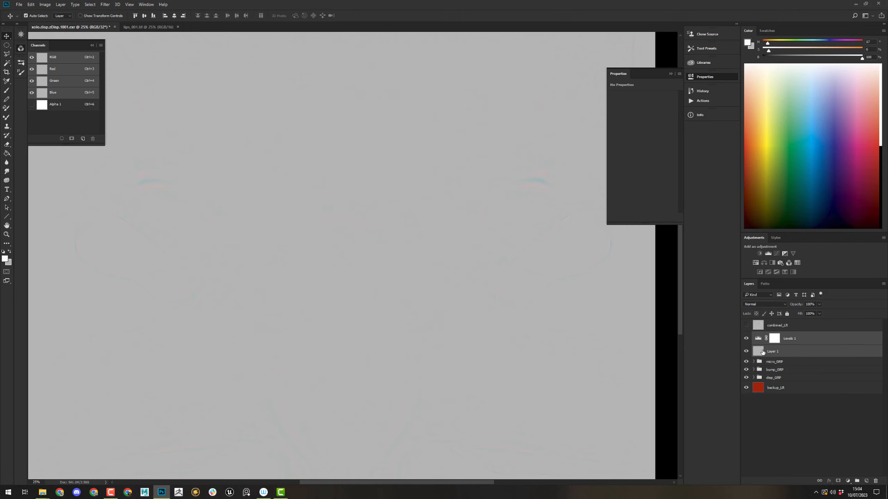
key("ctrl+e")
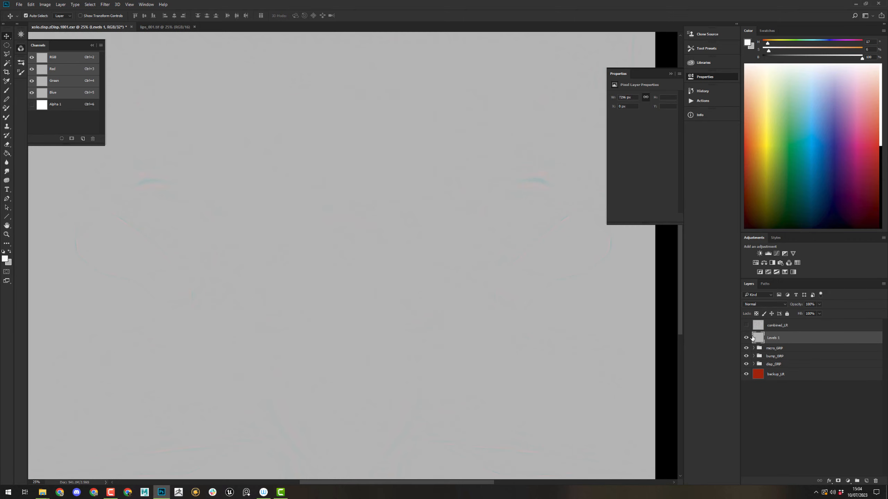
left_click(72, 70)
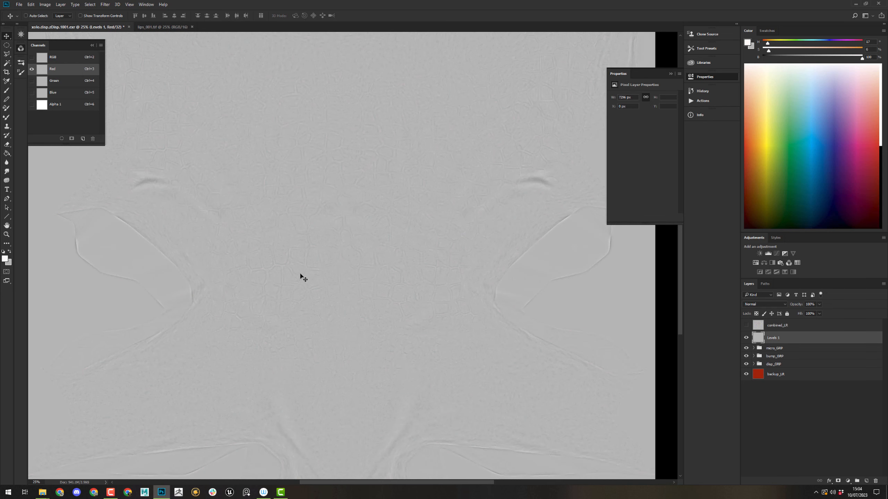
key("ctrl+a")
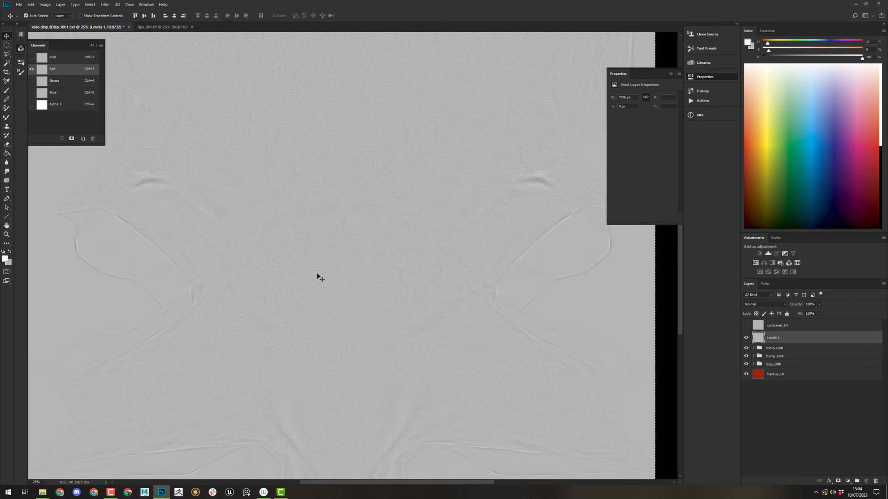
- Show combined_LR, paste the copied map into its blue channel, and return to the composite view with the entire canvas selected
left_click(784, 327)
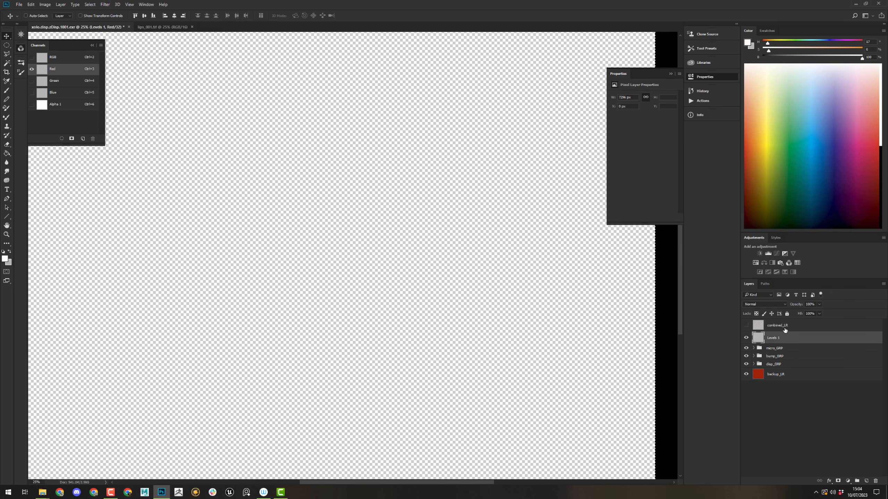
left_click(746, 327)
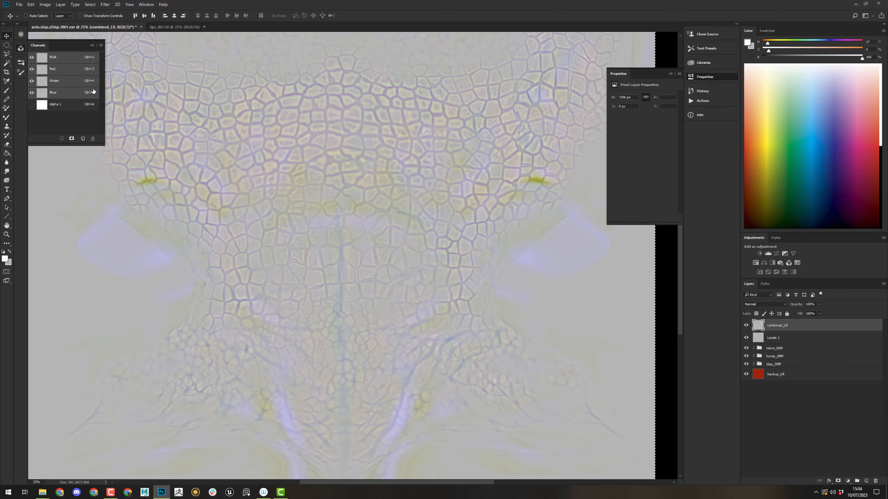
key("ctrl+5")
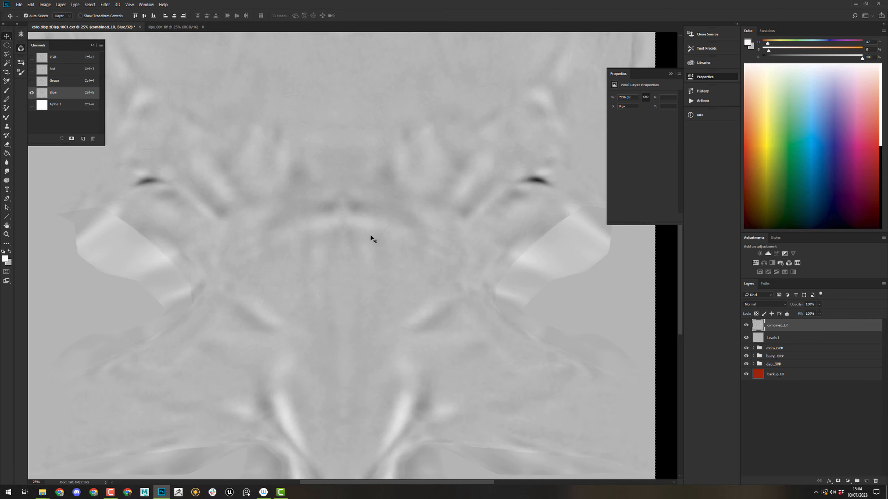
left_click(66, 68)
left_click(62, 59)
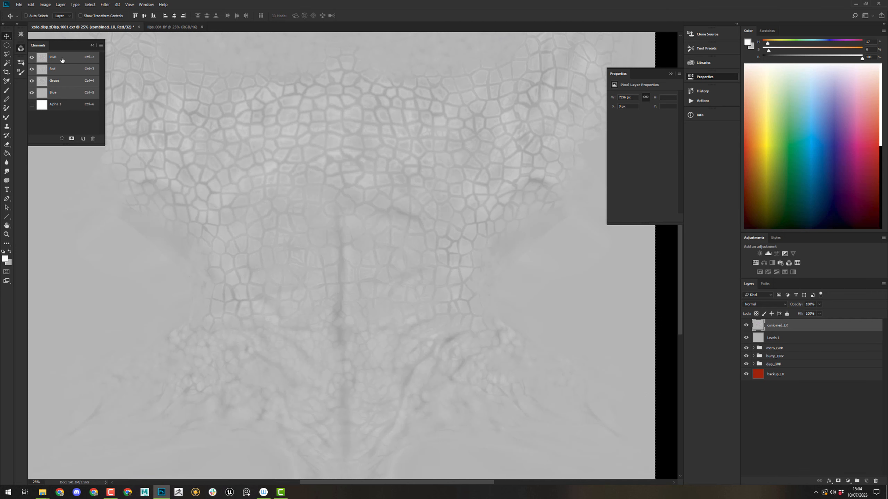
key("ctrl+minus")
key("ctrl+d")
key("ctrl+a")
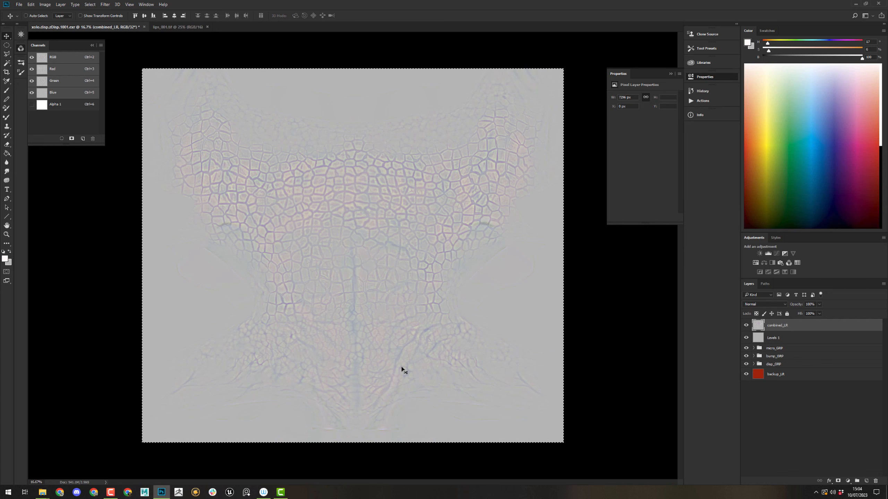
- Compare the channel-packed combined_LR map with the lips_001.tif reference document
left_click(177, 27)
left_click(74, 28)
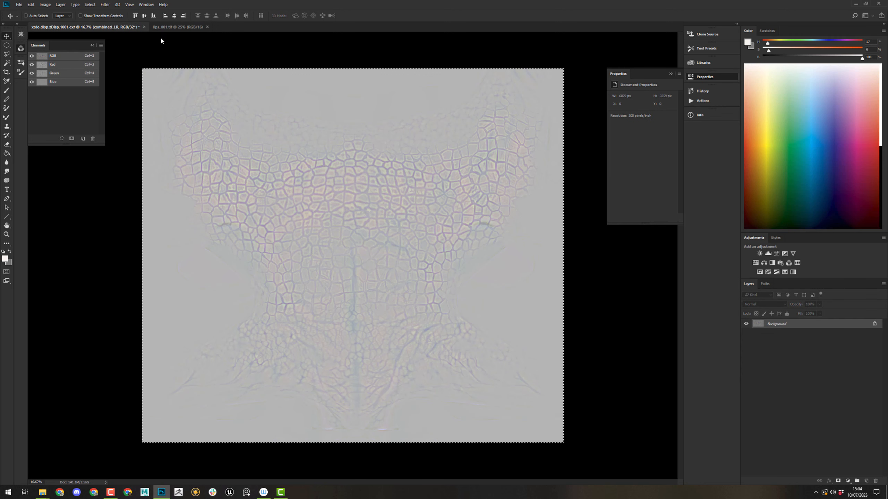
left_click(178, 28)
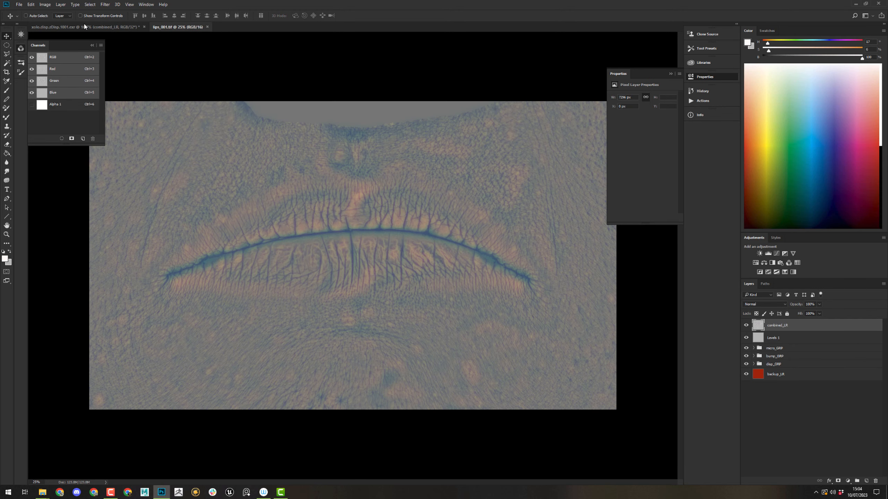
left_click(80, 28)
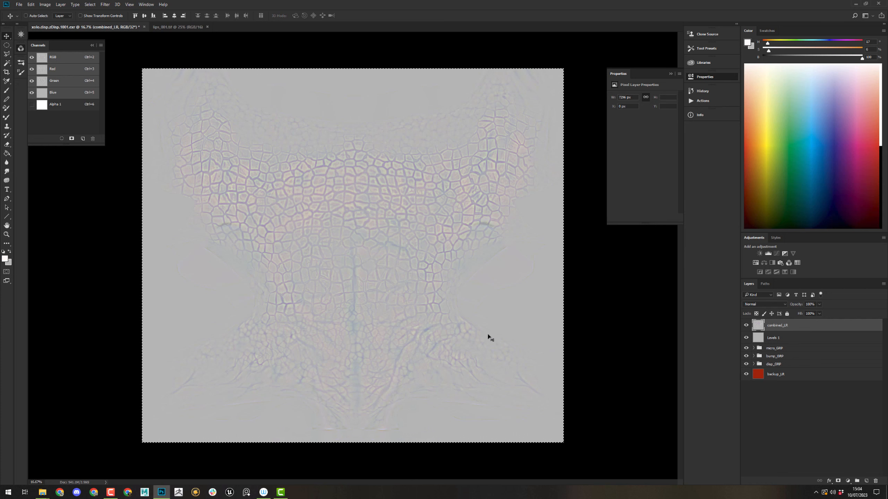
- Start saving the document into the 05_photoshop folder and choose OpenEXR as the file format
key("ctrl+s")
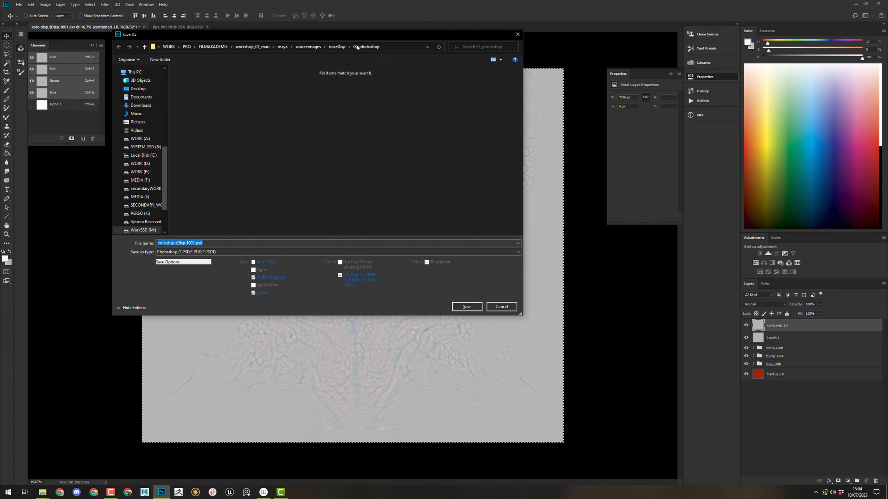
left_click(192, 252)
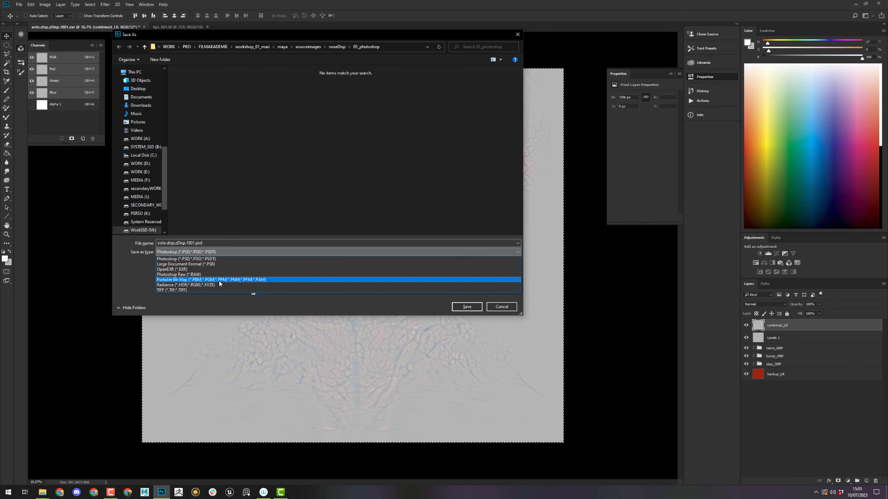
left_click(211, 270)
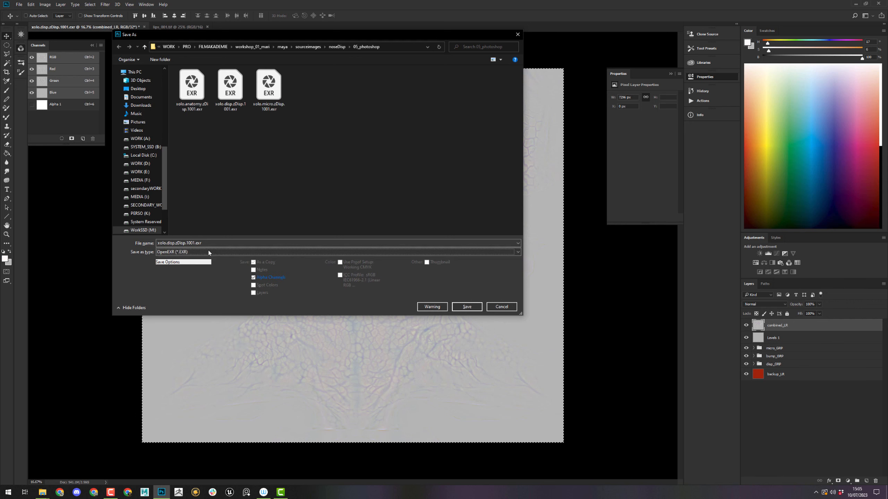
- Name the exported map nose.XYZ.001.exr and save it as a copy
left_click(196, 243)
left_click(196, 244)
left_click_drag(192, 243, 157, 243)
type("nos")
type("e_")
type("dis")
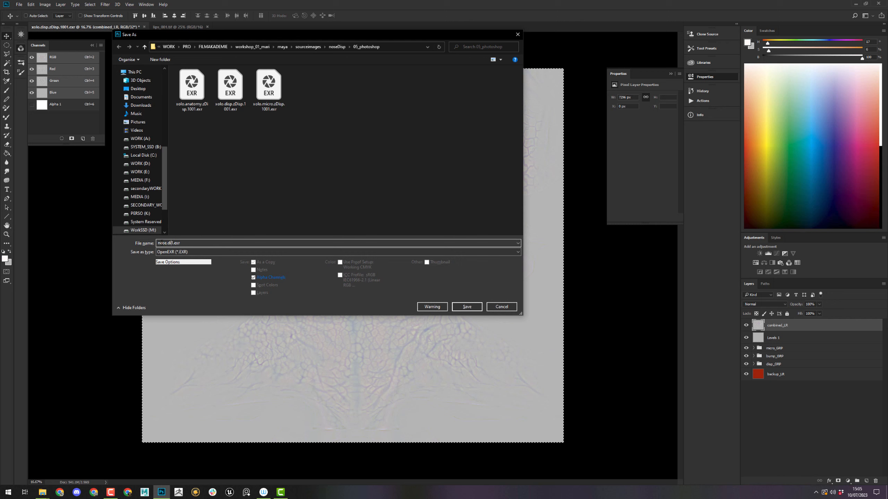
key("BackSpace")
type("XYZ")
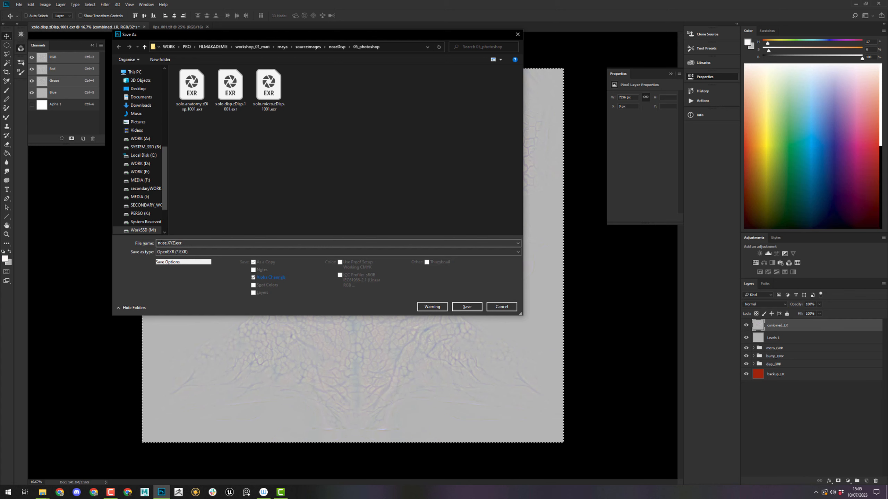
type(".001")
key("Return")
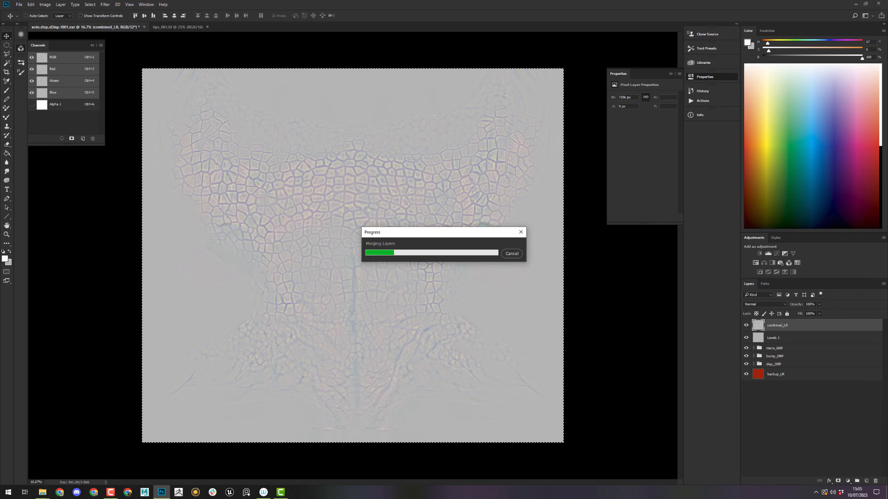
left_click_drag(887, 84, 391, 80)
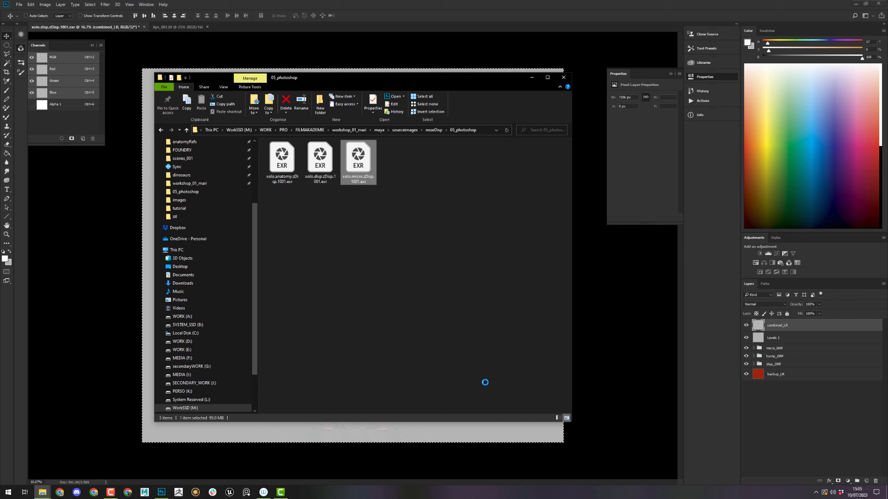
left_click_drag(397, 80, 437, 95)
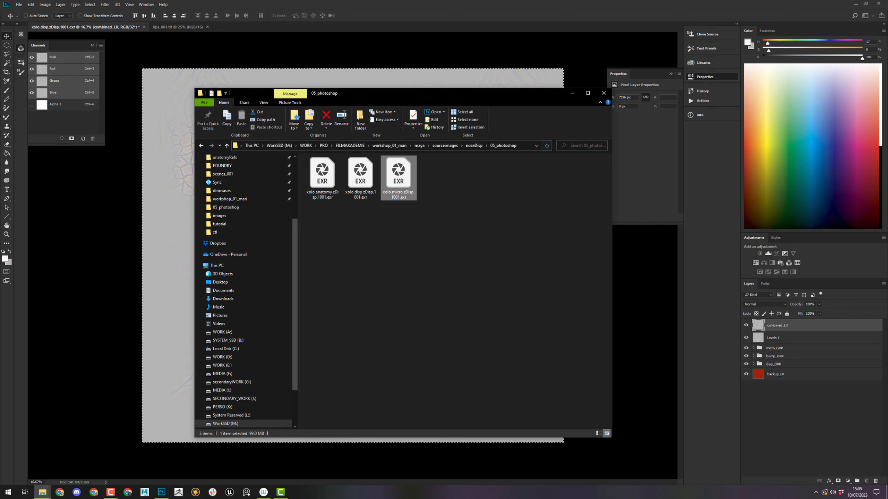
- Choose between no compression and RLE in the OpenEXR write options and finish writing nose.XYZ.001.exr
left_click_drag(887, 140, 362, 171)
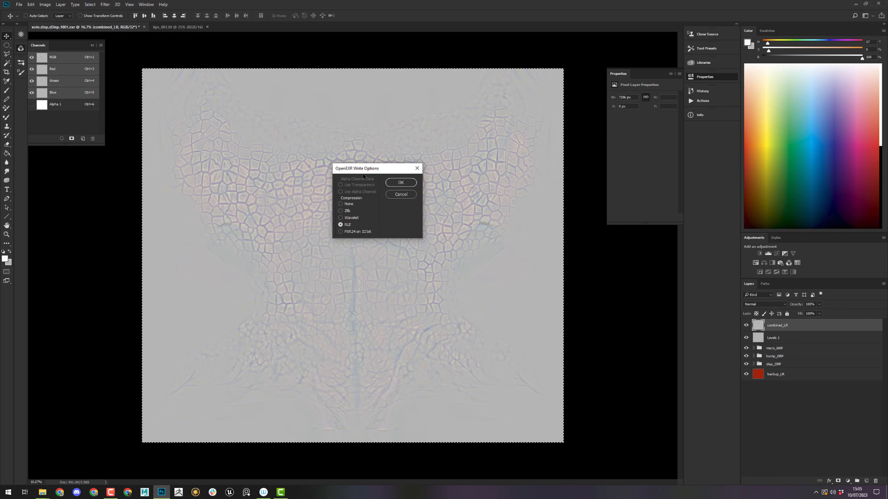
left_click(351, 205)
left_click(349, 224)
left_click(407, 182)
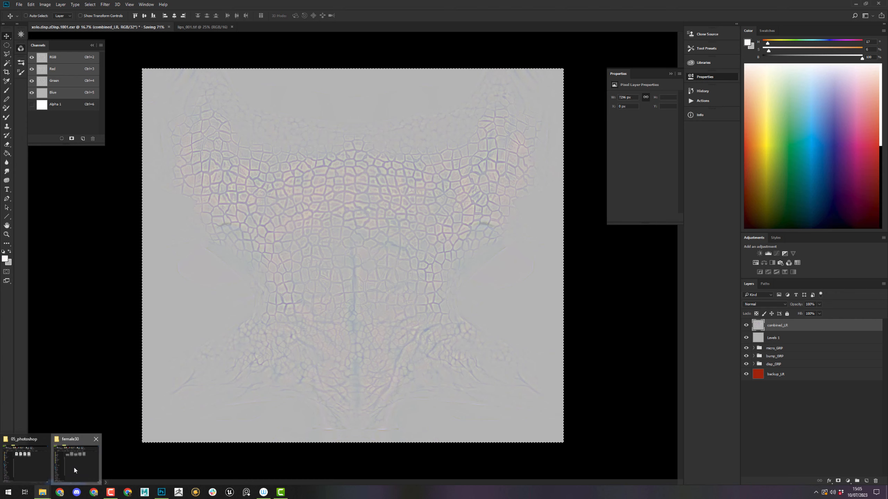
- Switch to File Explorer and check the size of nose.XYZ.001.exr in the 05_photoshop folder
left_click(74, 466)
mouse_move(42, 492)
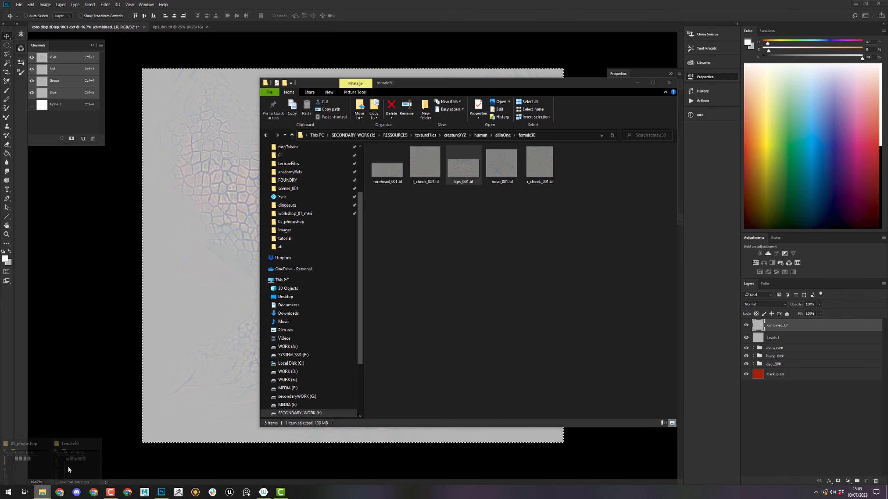
left_click(34, 458)
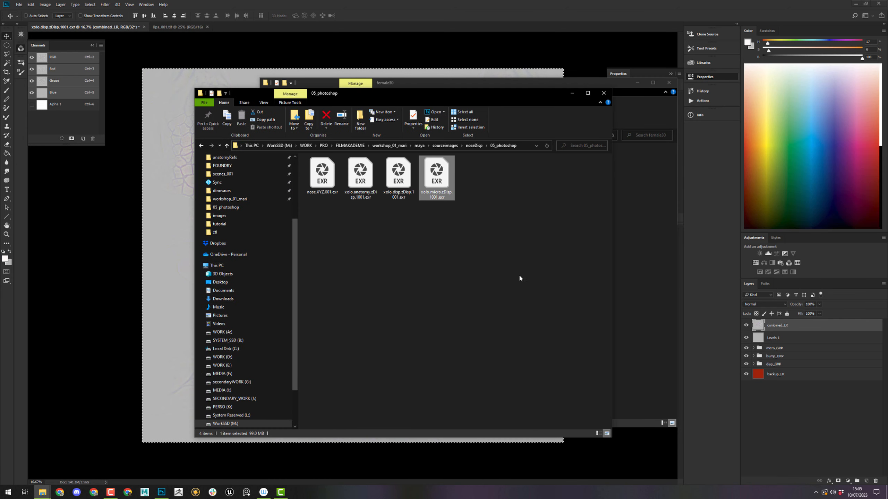
left_click(313, 182)
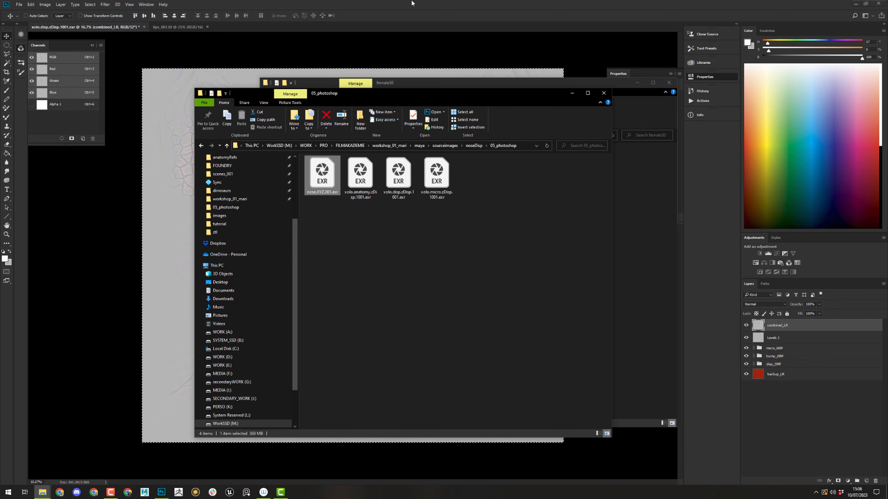
- Switch back to Photoshop and start another save of the document in OpenEXR format
left_click(412, 3)
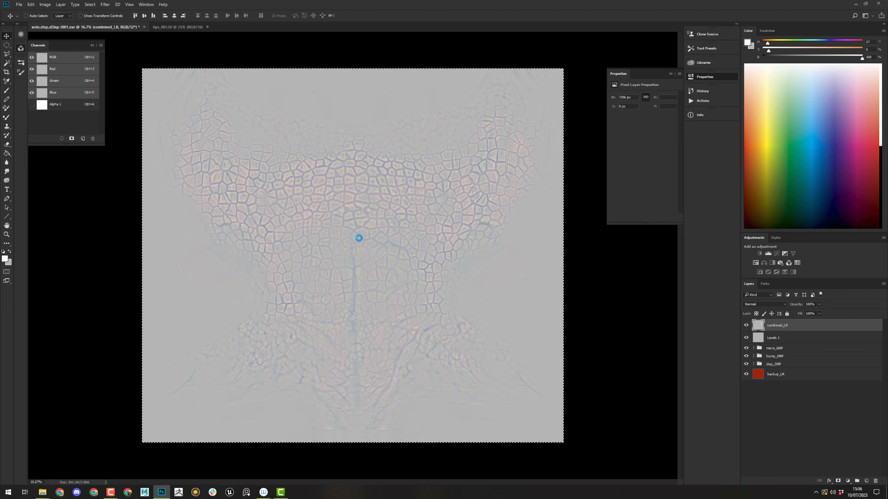
key("ctrl+shift+s")
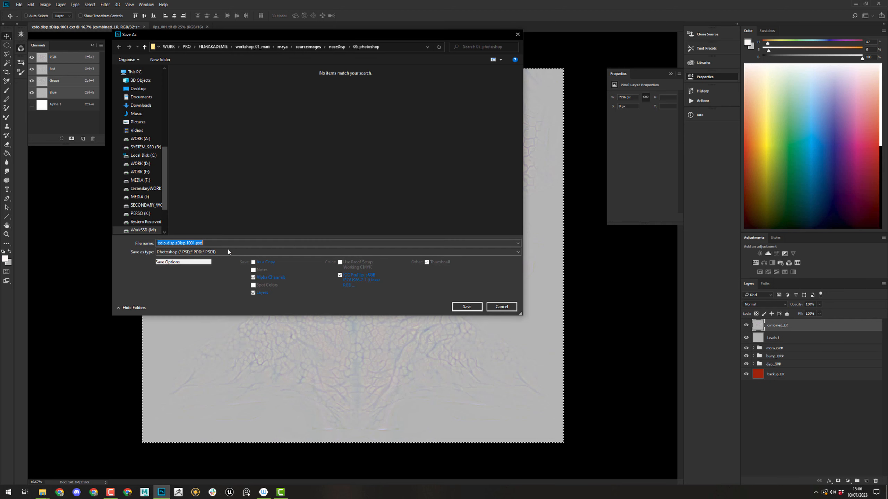
left_click(188, 251)
left_click(193, 268)
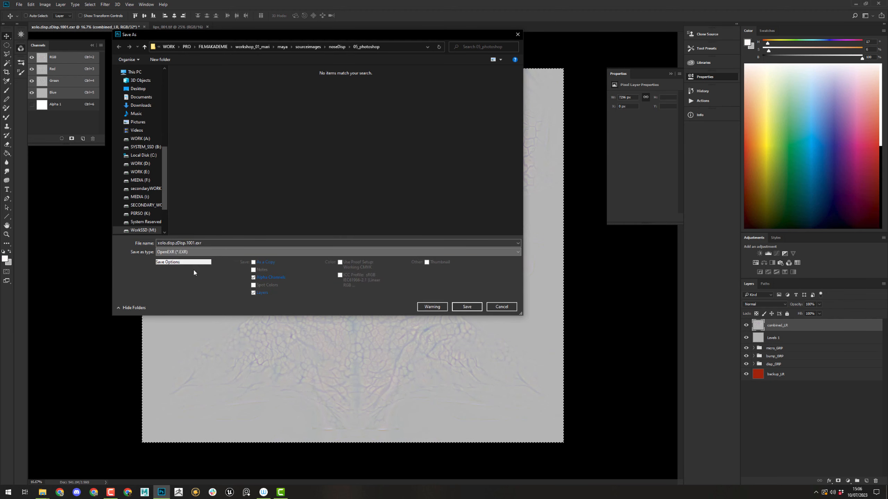
- Reuse the existing export's name with the version number raised, naming the new file nose.XYZ.002.exr
left_click(192, 88)
left_click(214, 244)
left_click(215, 244)
key("BackSpace")
type("2")
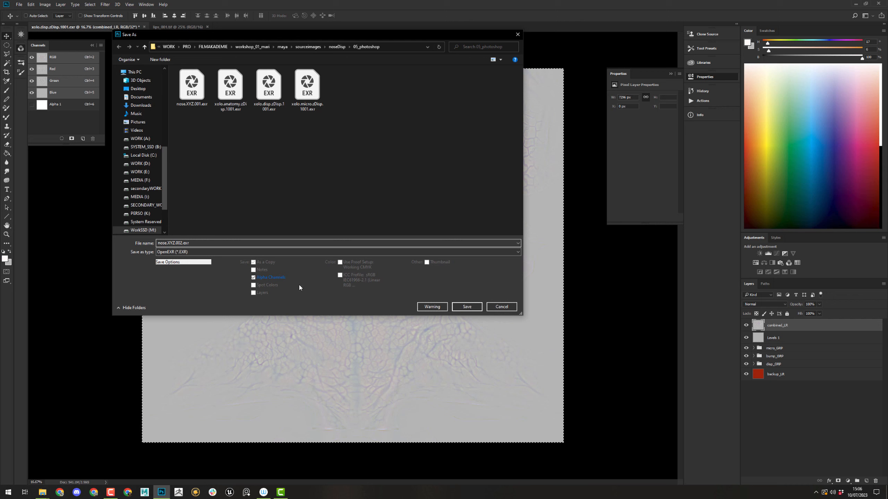
- Toggle the Alpha Channels save option and write nose.XYZ.002.exr with RLE compression
left_click(255, 278)
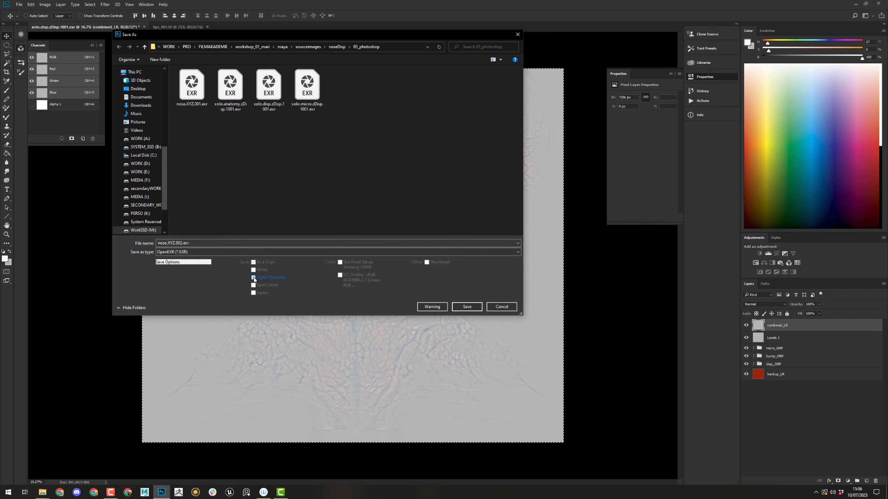
left_click(467, 307)
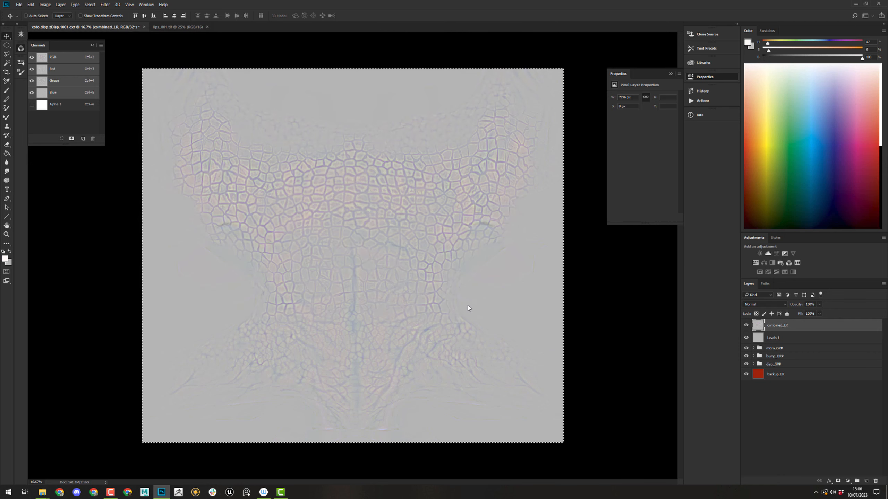
left_click(345, 225)
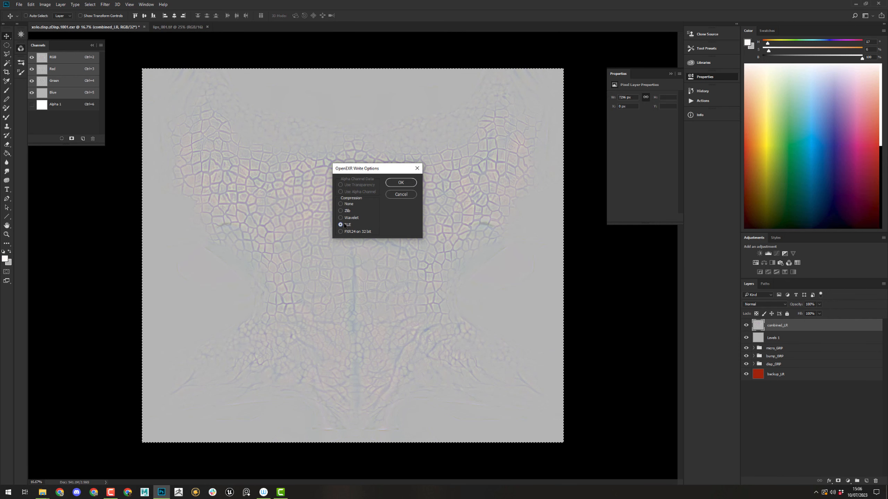
left_click(398, 183)
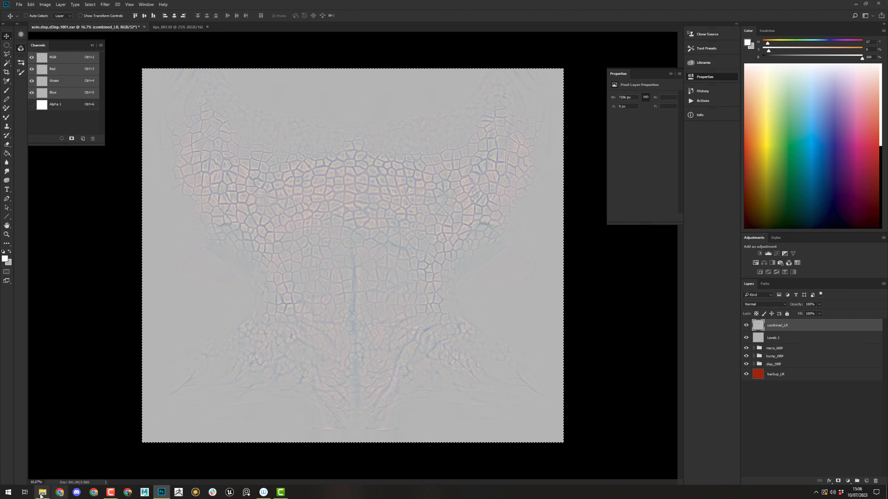
- Switch to File Explorer and compare the file sizes of nose.XYZ.001.exr and nose.XYZ.002.exr
mouse_move(42, 493)
left_click(46, 462)
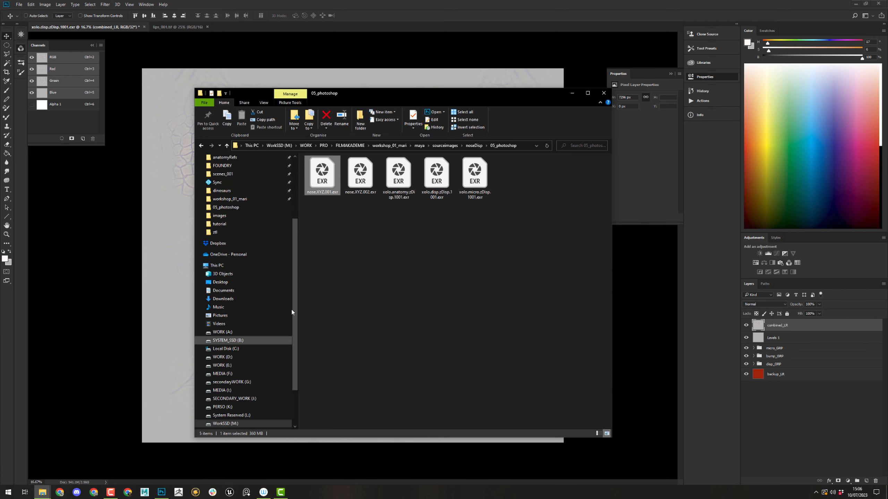
left_click(352, 189)
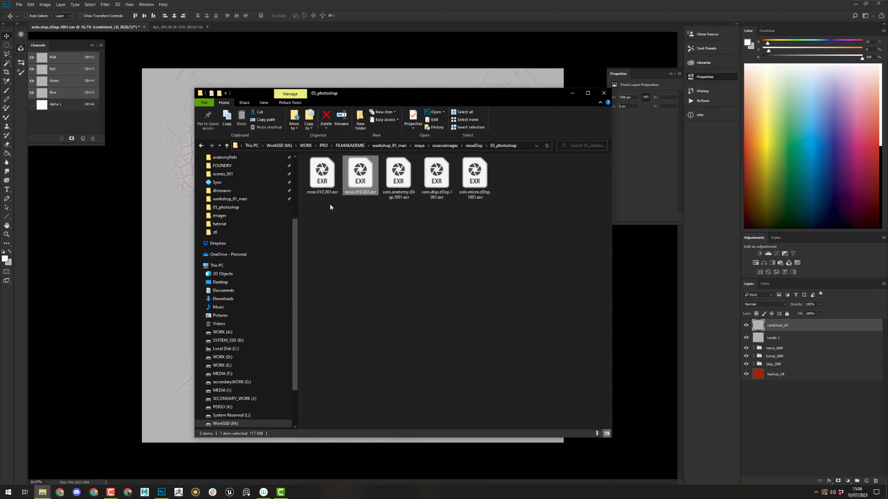
left_click(327, 184)
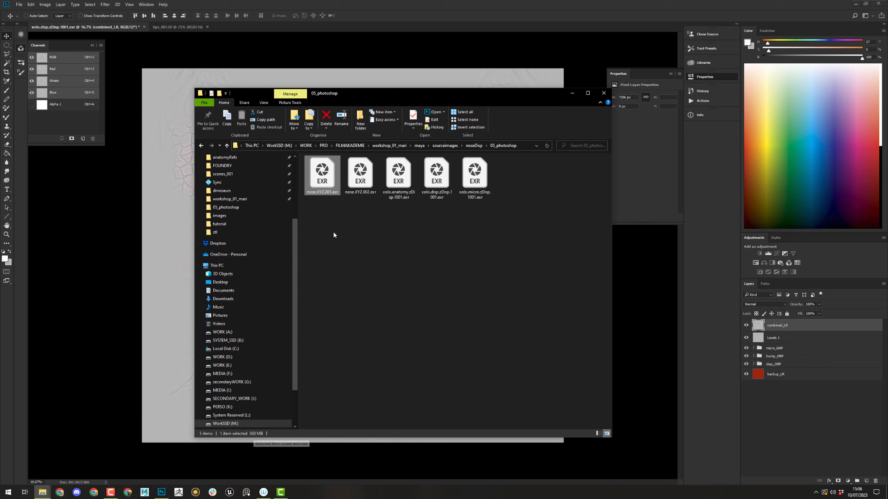
- Open nose.XYZ.002.exr from File Explorer as a separate Photoshop document, reading the alpha data as an alpha channel
left_click(362, 179)
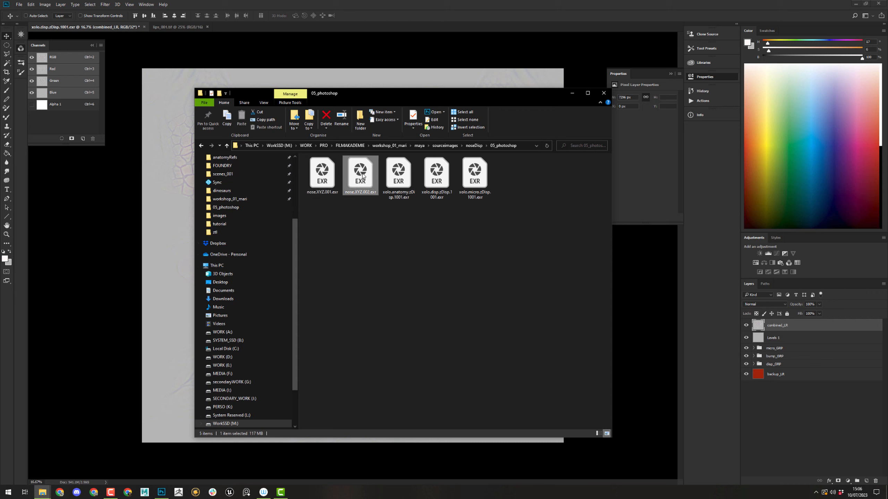
left_click_drag(362, 176, 330, 27)
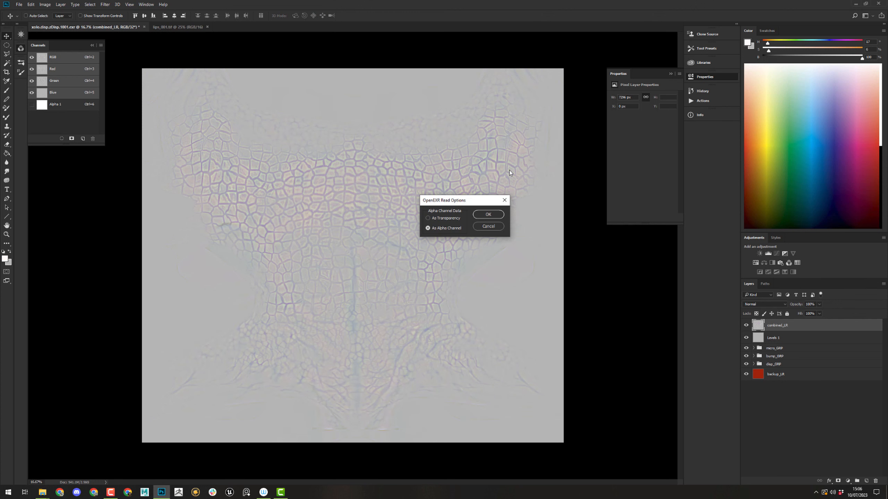
left_click(486, 219)
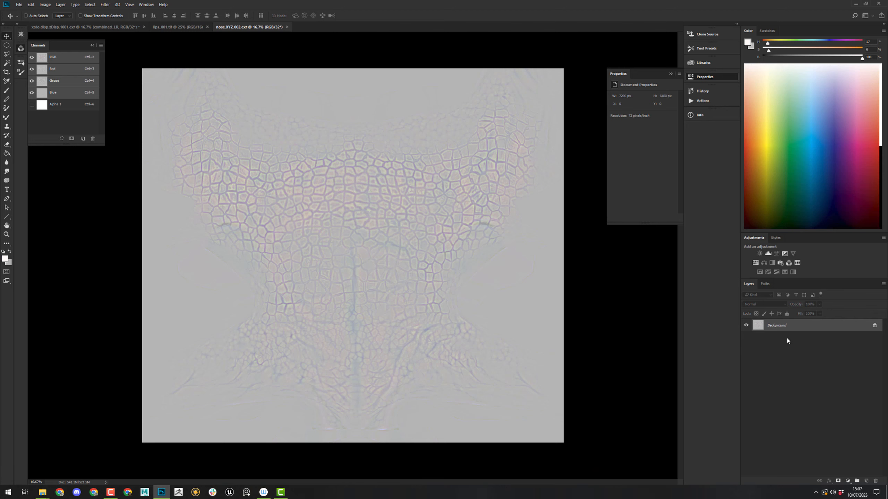
- Inspect the red, green and blue channels of nose.XYZ.002.exr, restore the composite view, and return to the layered xolo.disp document
left_click(65, 73)
left_click(69, 81)
left_click(71, 92)
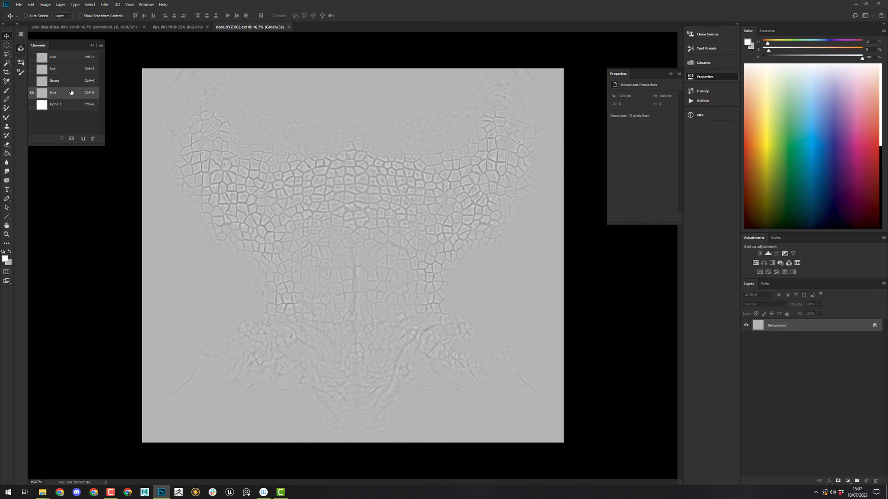
left_click(70, 71)
left_click(67, 81)
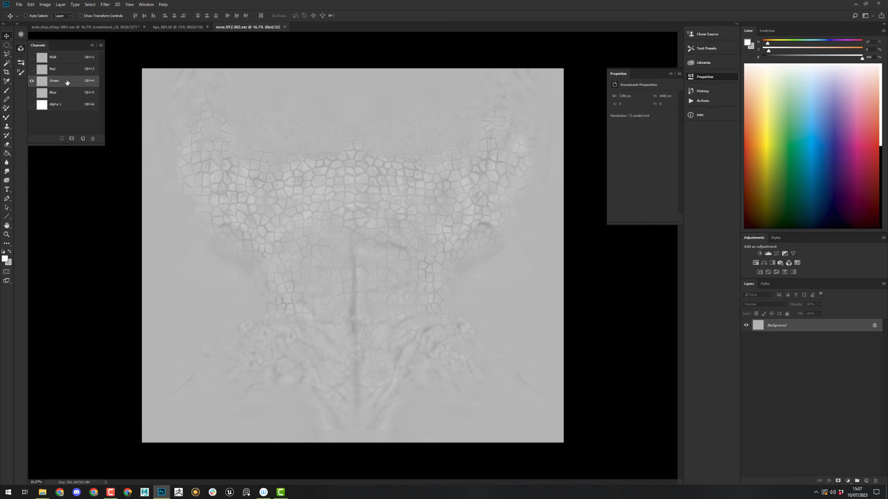
left_click(62, 94)
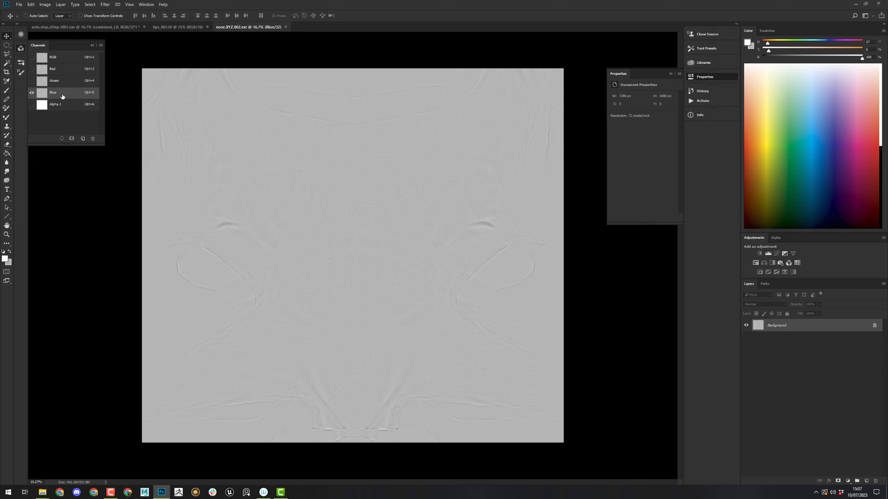
left_click(68, 58)
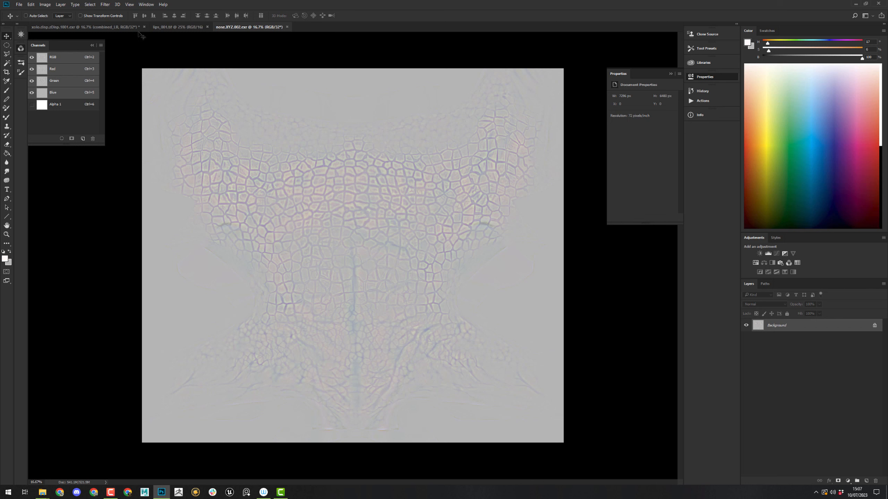
left_click(106, 28)
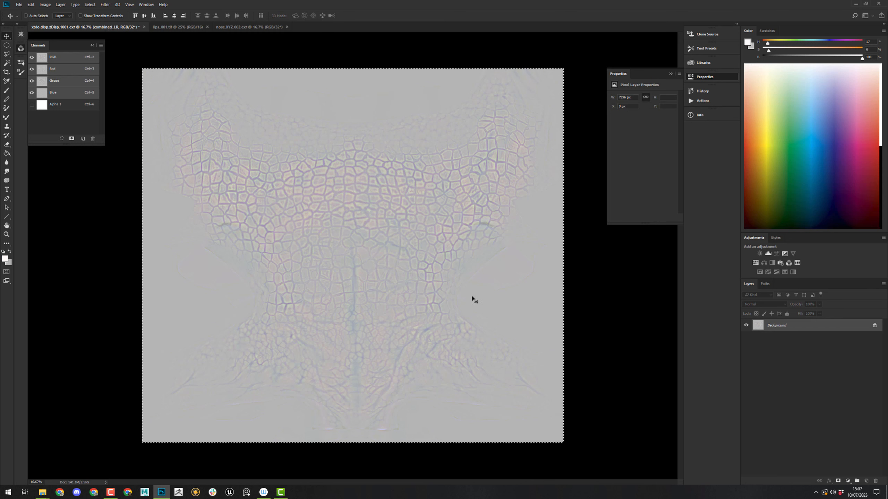